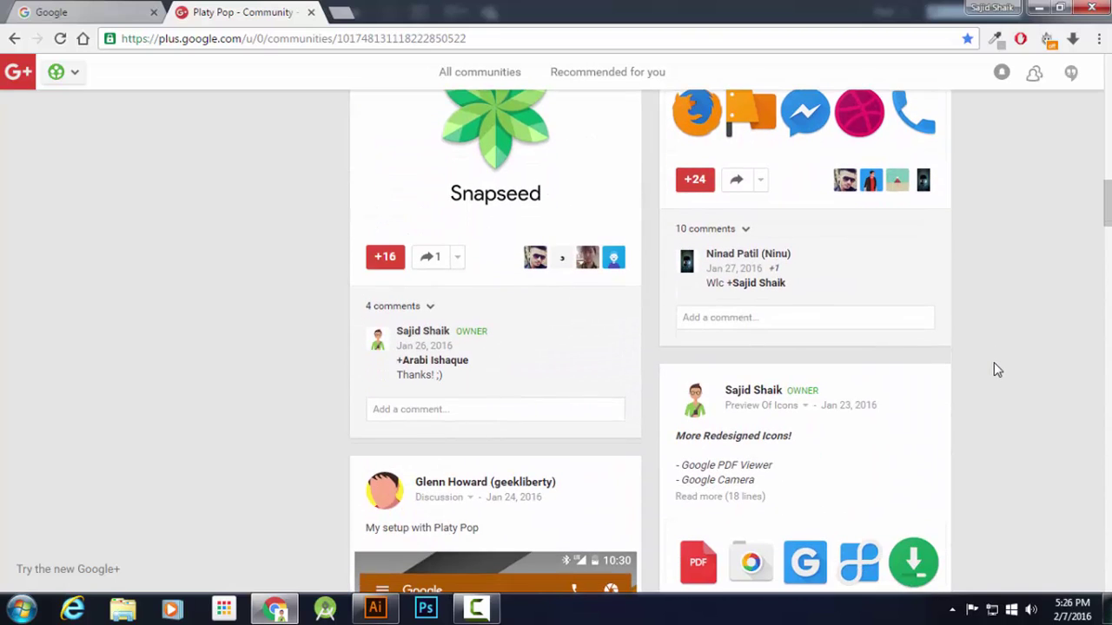
# Browse the Platy Pop community's icon posts, then close that community tab
pyautogui.scroll(-5, 994, 362)
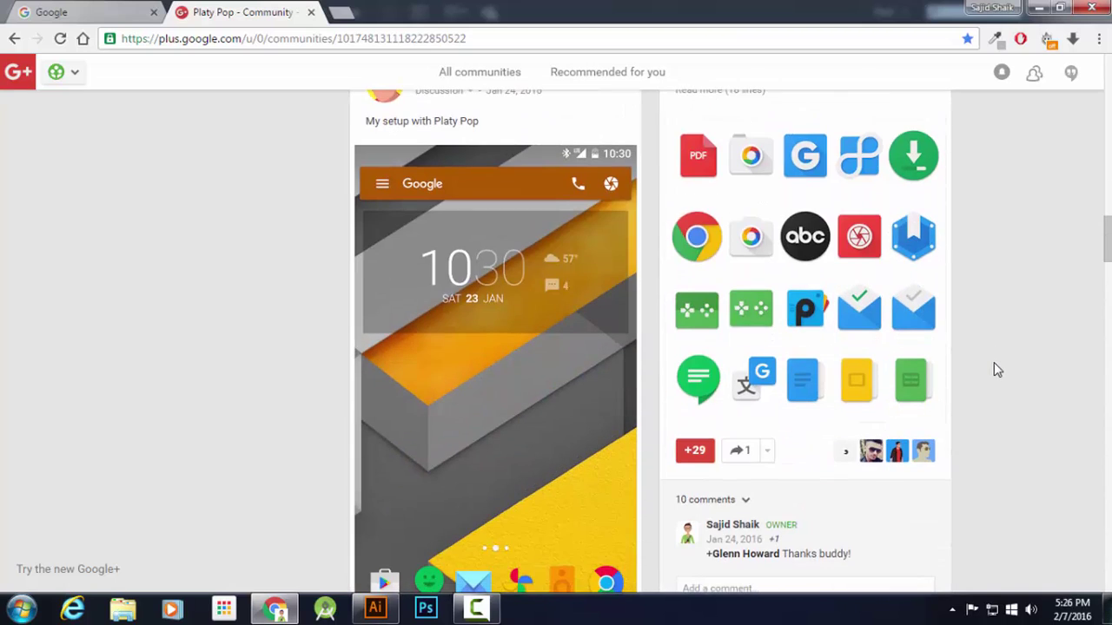
pyautogui.scroll(-6, 993, 363)
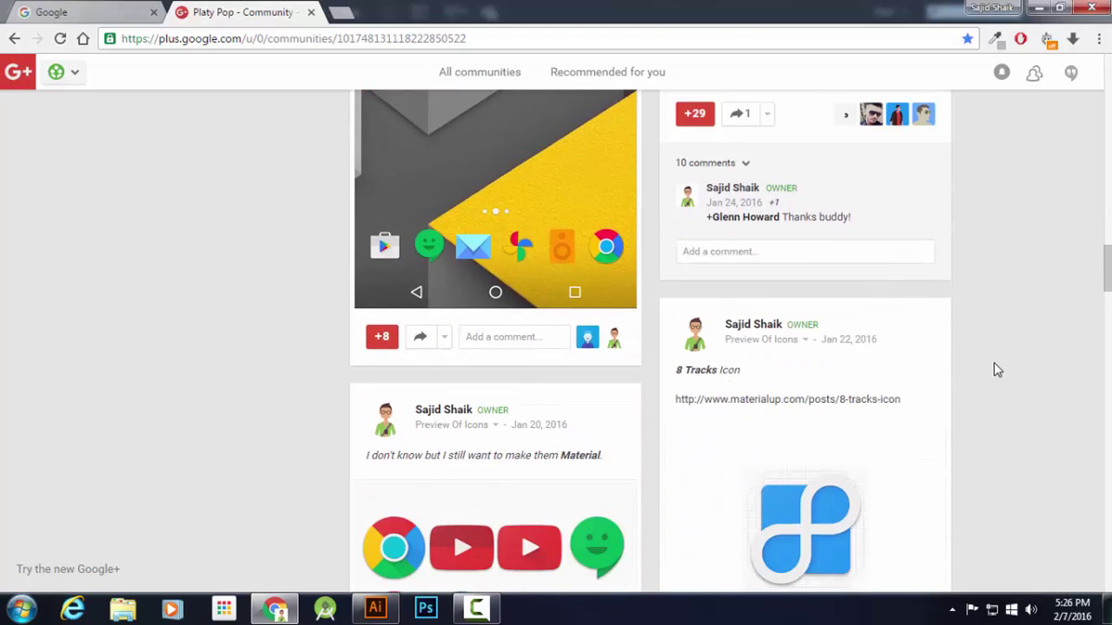
pyautogui.scroll(-4, 994, 362)
pyautogui.scroll(4, 487, 174)
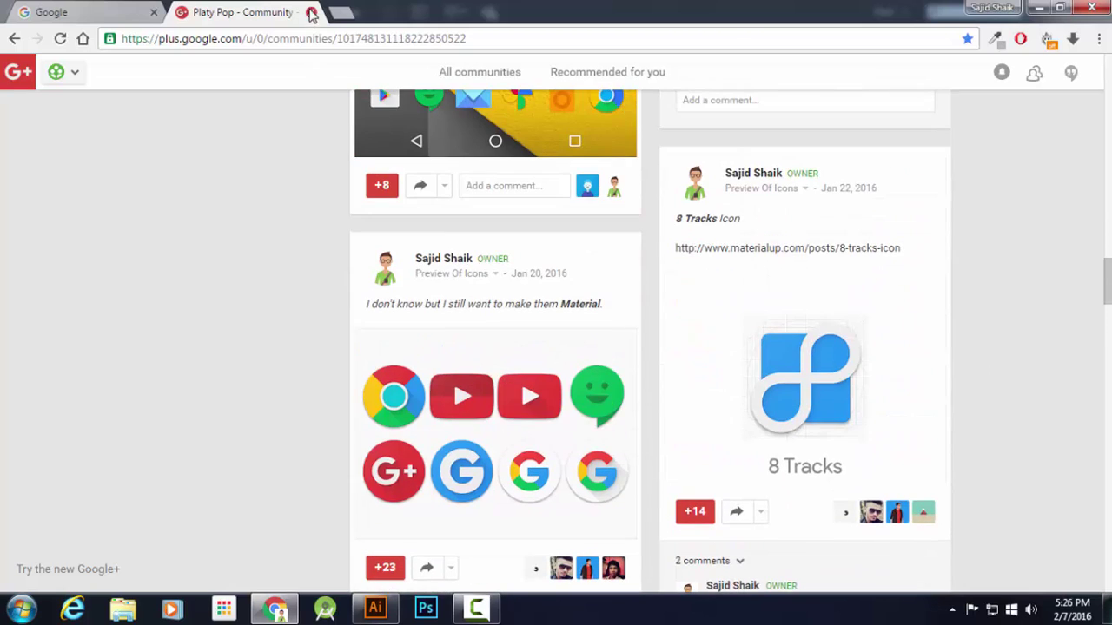
pyautogui.click(311, 12)
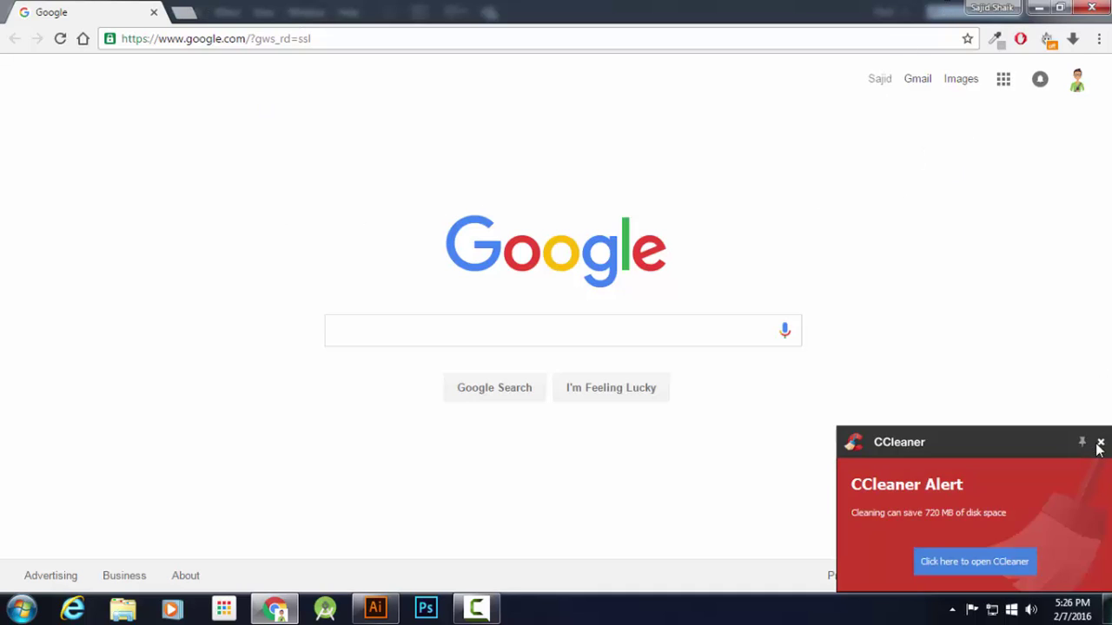
# Dismiss the CCleaner alert and go to the pasted goo.gl link for the design files
pyautogui.click(1100, 442)
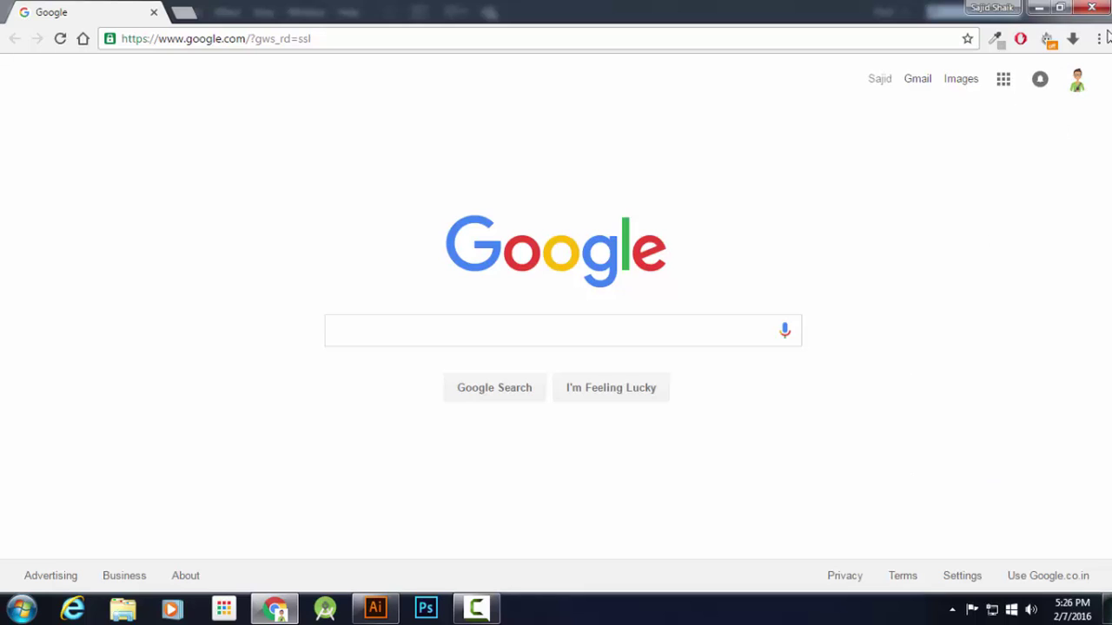
pyautogui.click(362, 36)
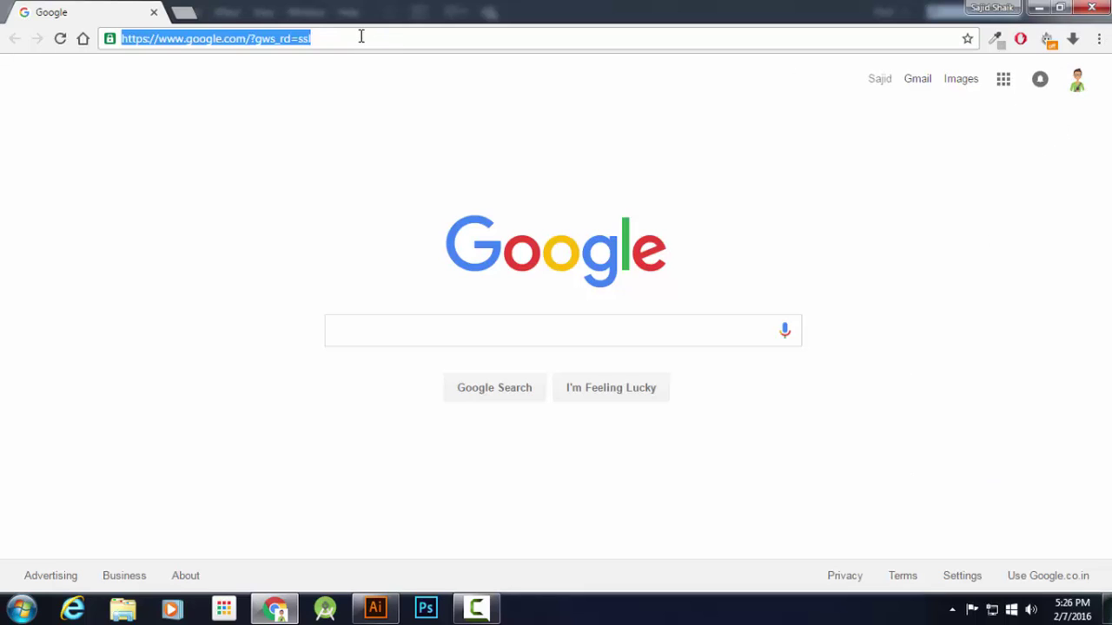
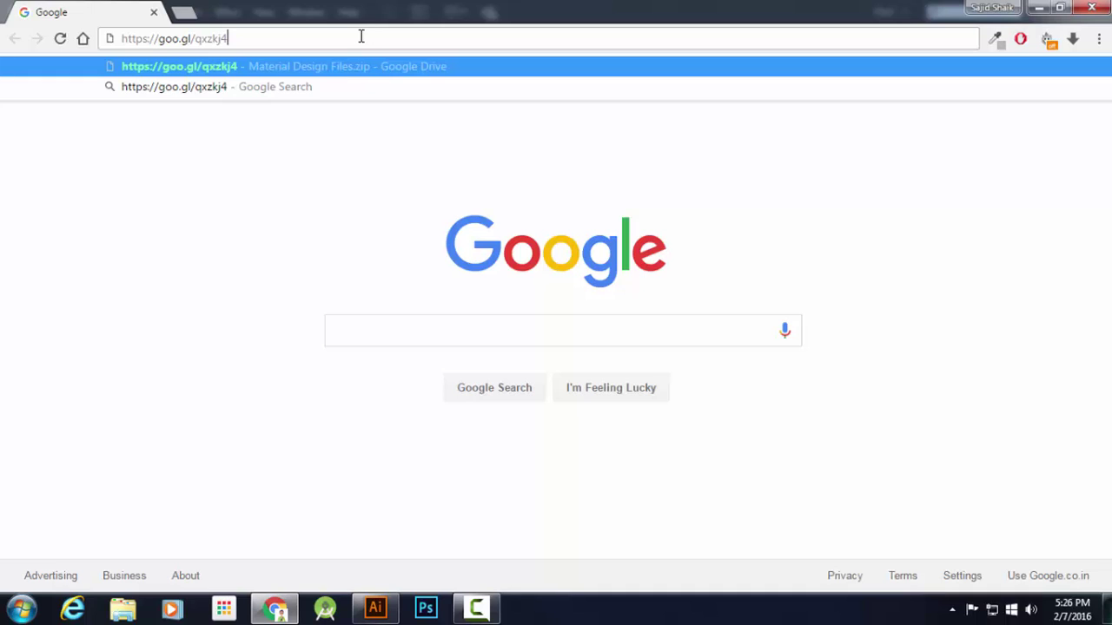
pyautogui.press('Return')
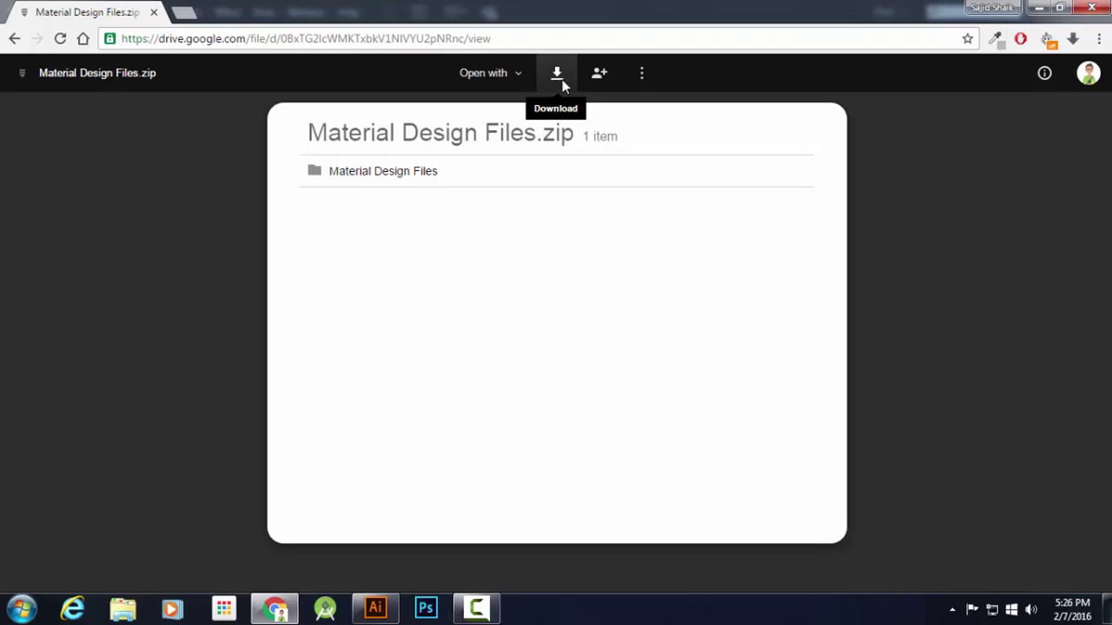
# Download Material Design Files.zip and reveal it in the Downloads folder
pyautogui.click(556, 75)
pyautogui.click(1075, 39)
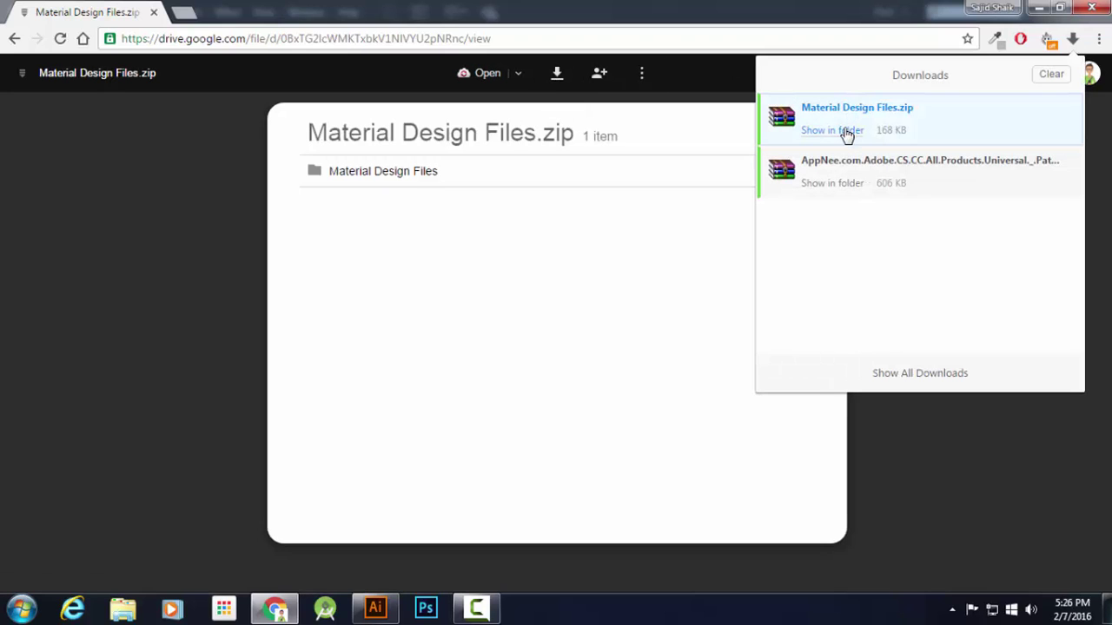
pyautogui.click(847, 132)
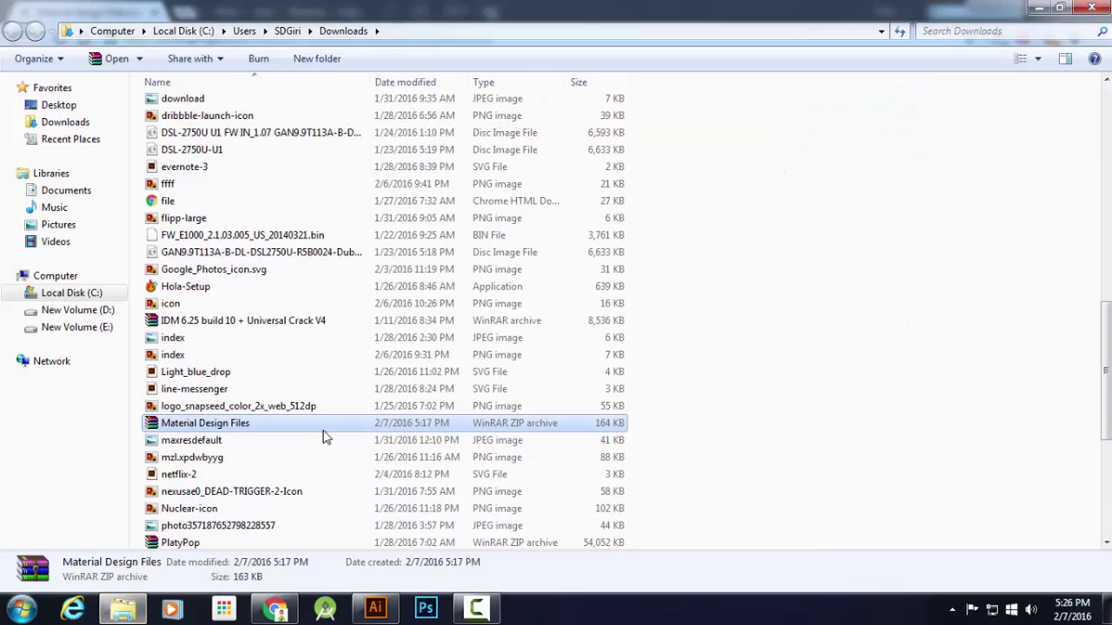
# Extract the zip into its own Material Design Files folder
pyautogui.rightClick(287, 428)
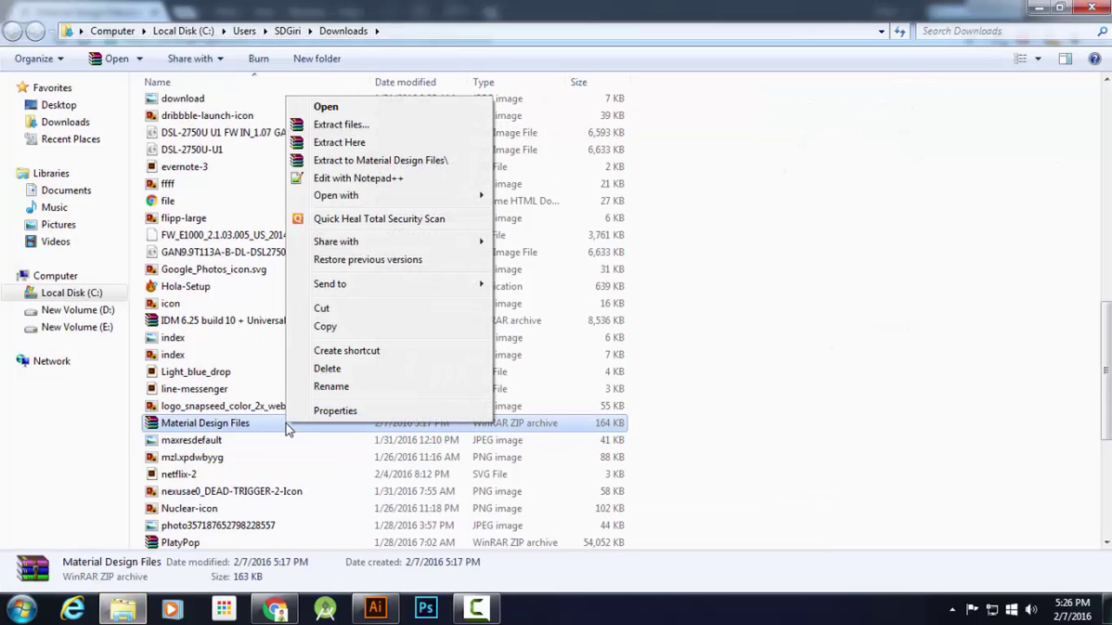
pyautogui.click(387, 162)
pyautogui.scroll(10, 758, 338)
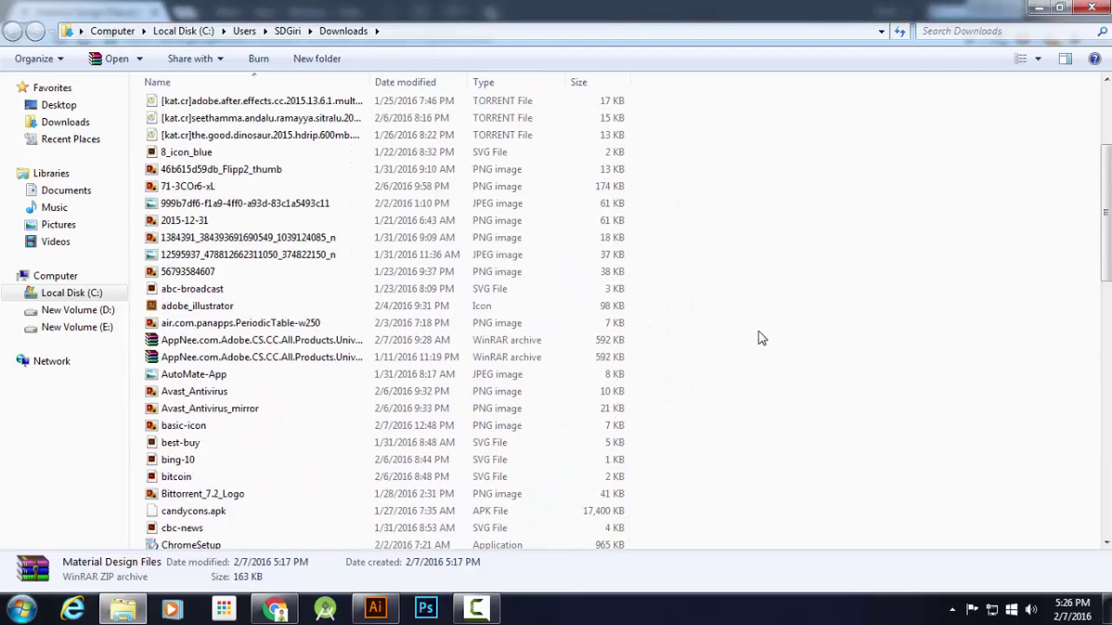
pyautogui.scroll(3, 758, 338)
# Navigate down to the Icon Template folder and open Icon Template.ai in Illustrator
pyautogui.doubleClick(249, 140)
pyautogui.click(243, 105)
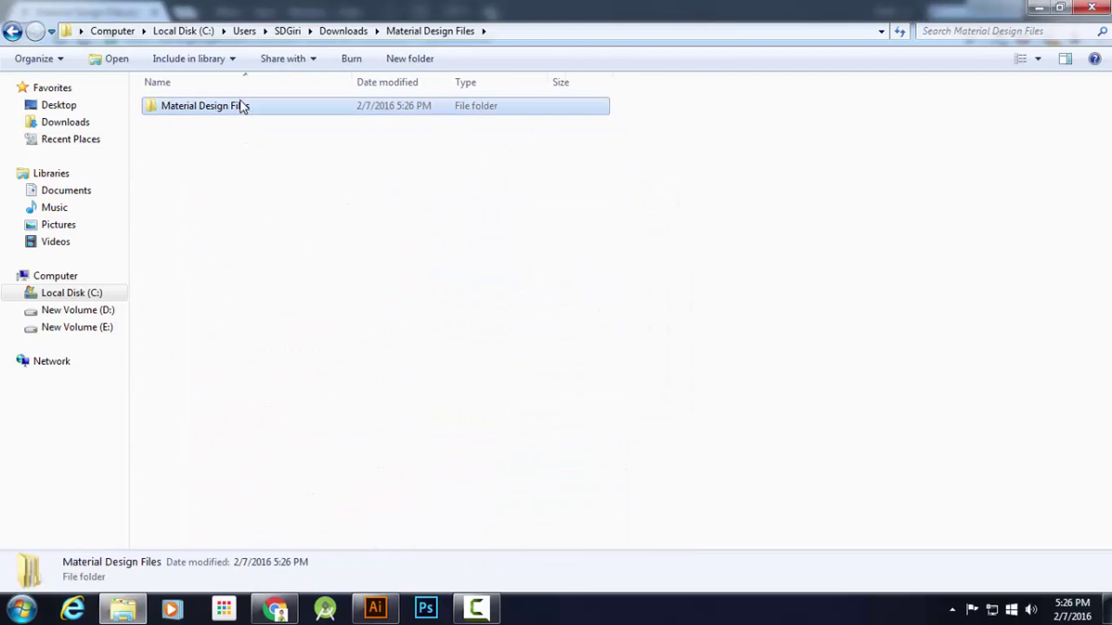
pyautogui.doubleClick(242, 105)
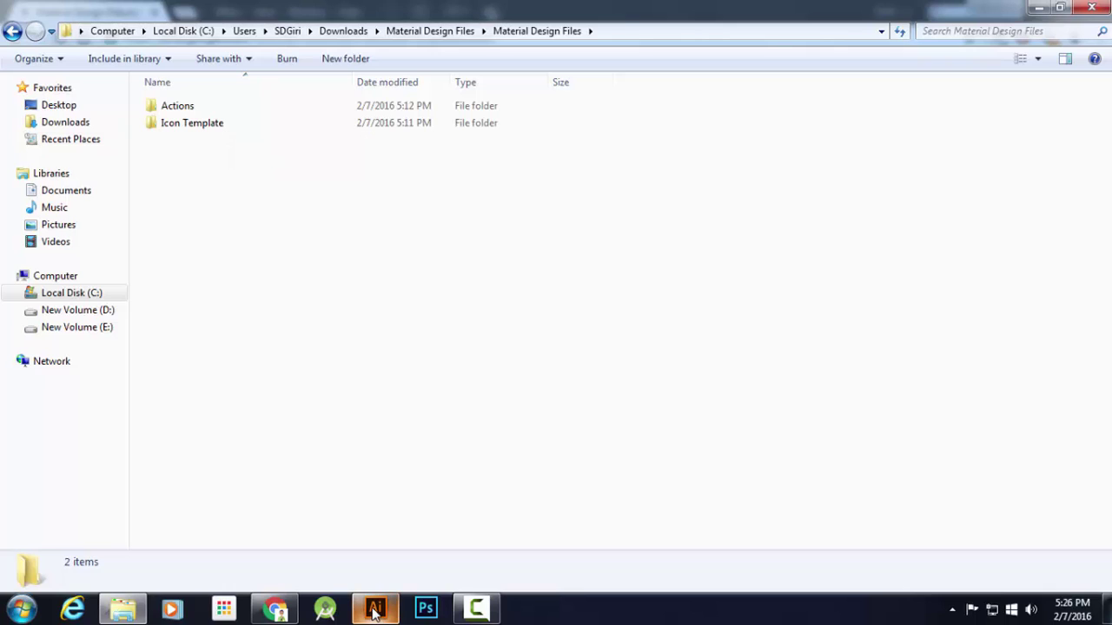
pyautogui.doubleClick(259, 123)
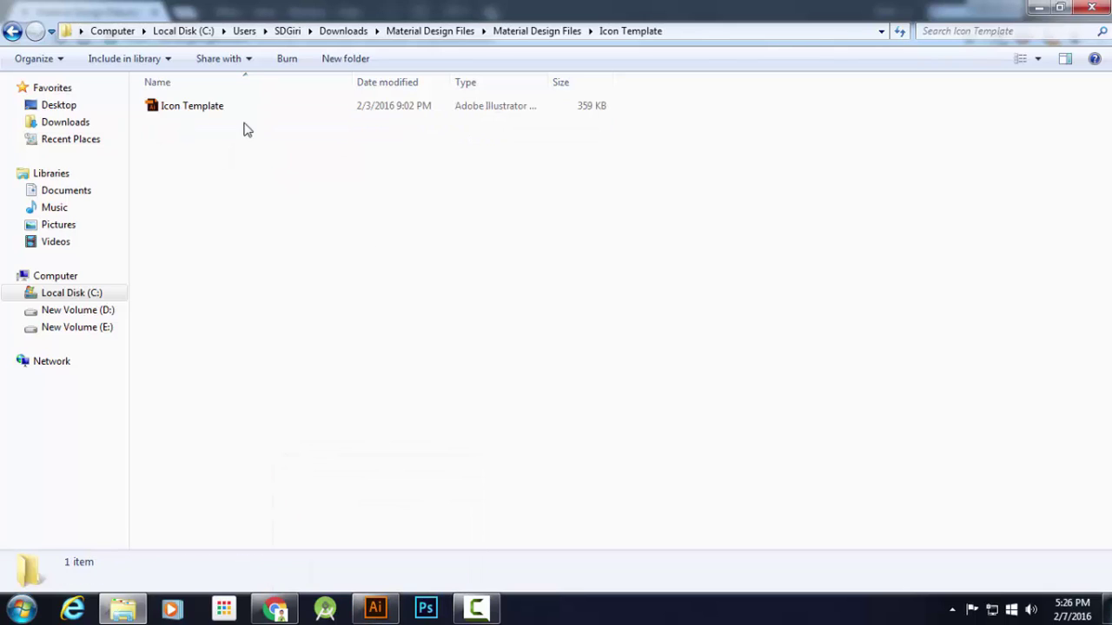
pyautogui.press('BackSpace')
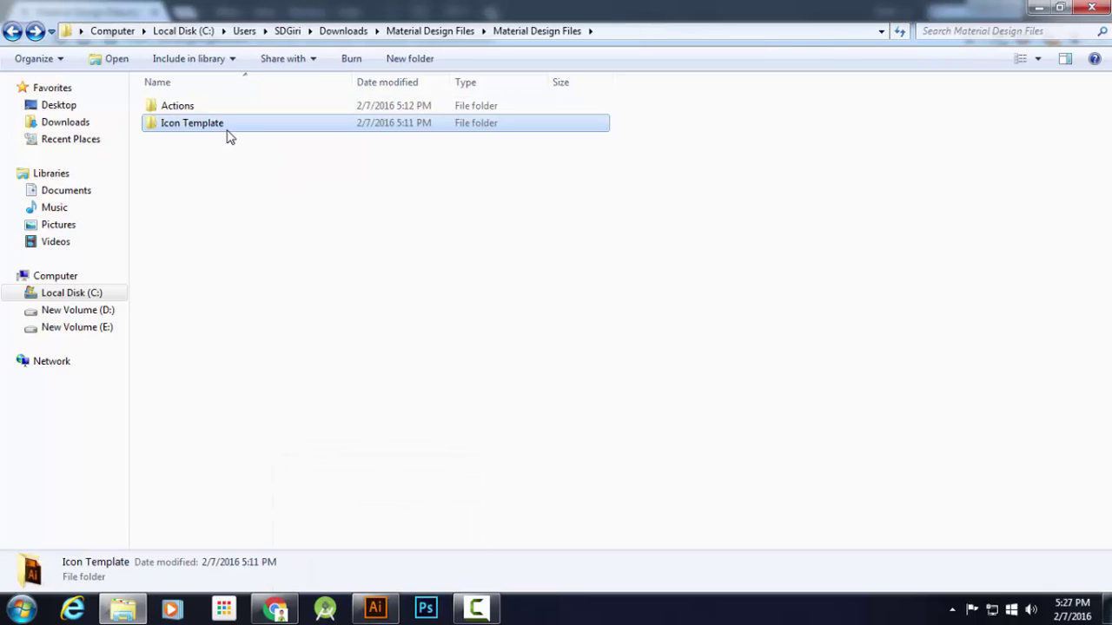
pyautogui.doubleClick(227, 126)
pyautogui.doubleClick(205, 116)
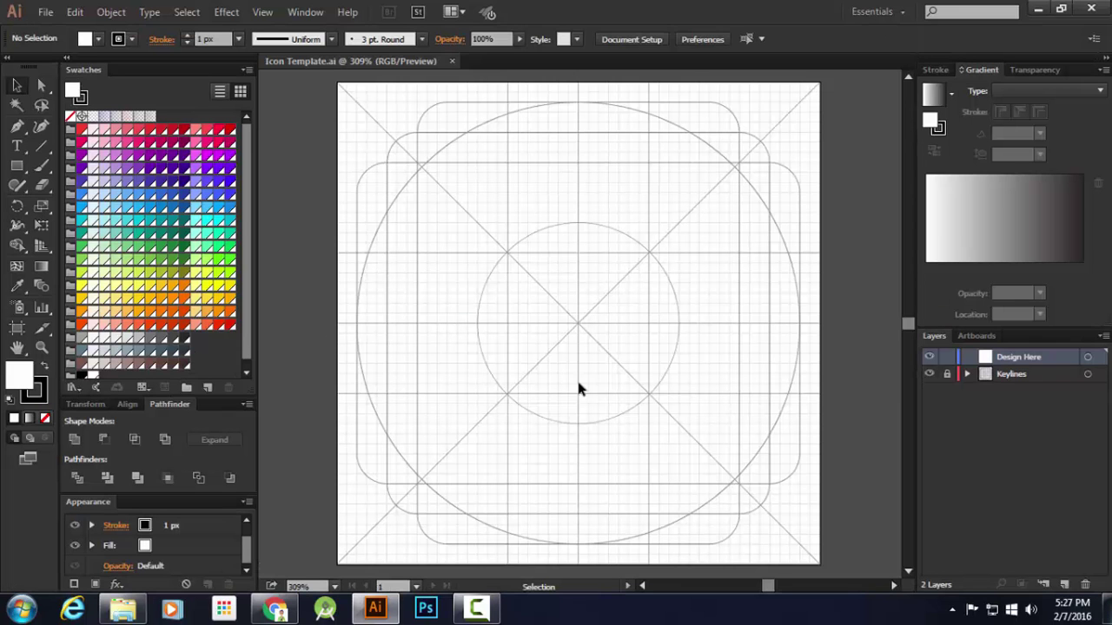
# Set the stroke to None and make the white FFFFFF fill active
pyautogui.click(35, 391)
pyautogui.click(45, 418)
pyautogui.click(19, 375)
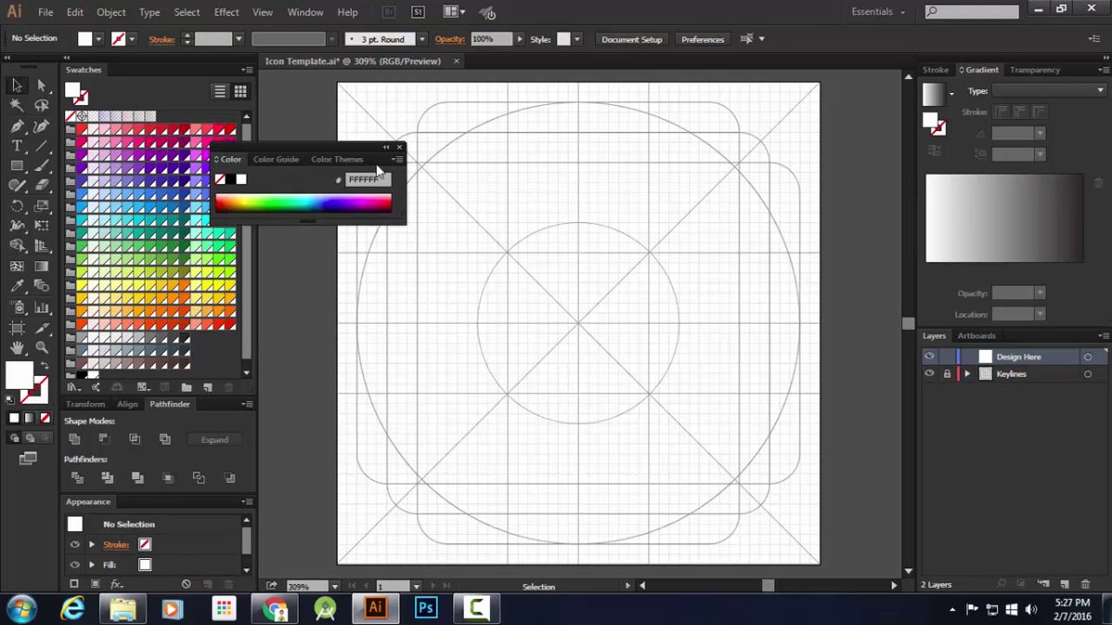
pyautogui.click(398, 147)
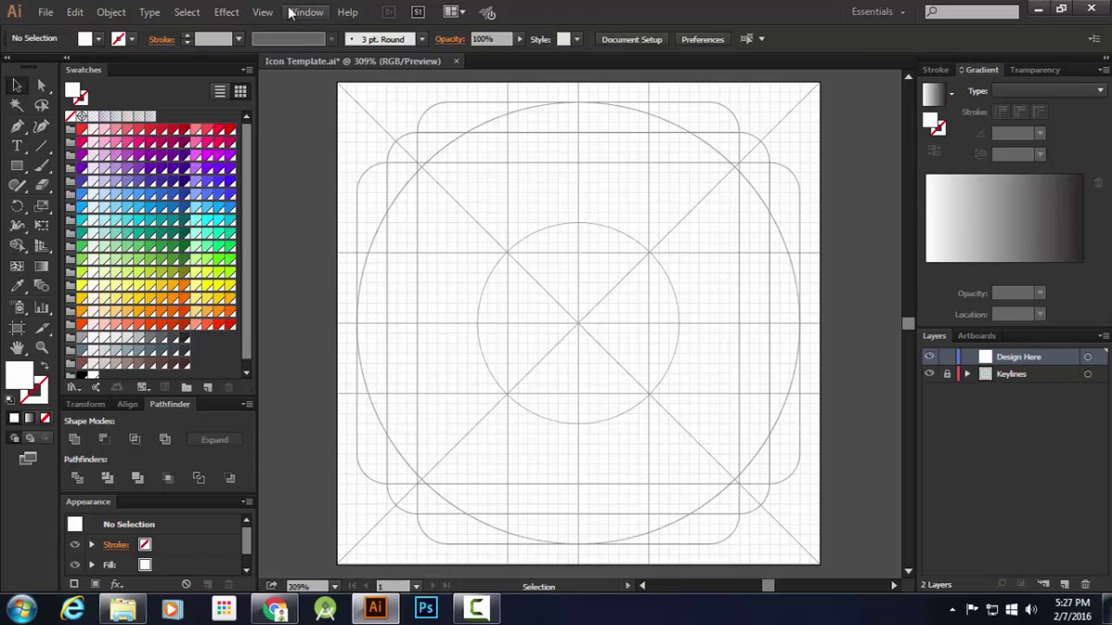
# Bring up the Actions panel from the Window menu
pyautogui.click(304, 12)
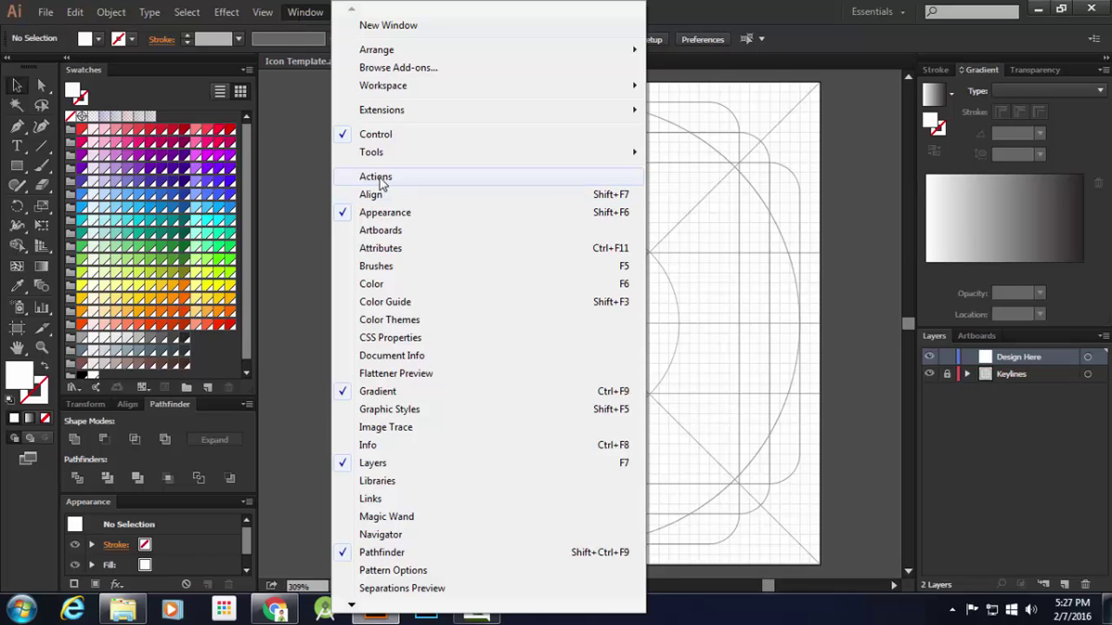
pyautogui.press('Left')
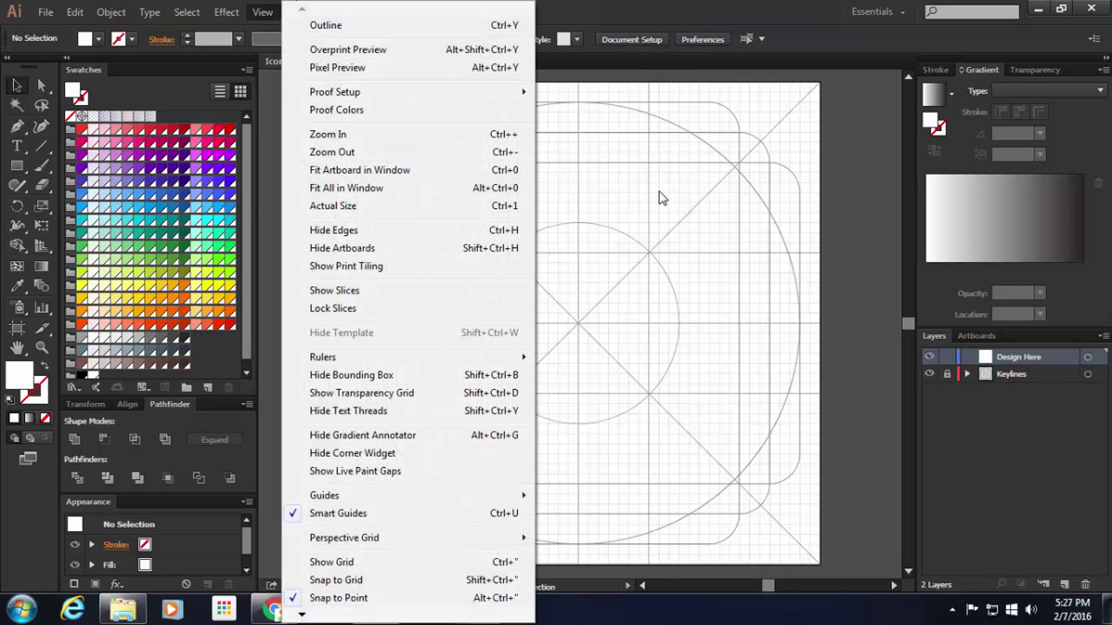
pyautogui.press('Escape')
pyautogui.click(305, 12)
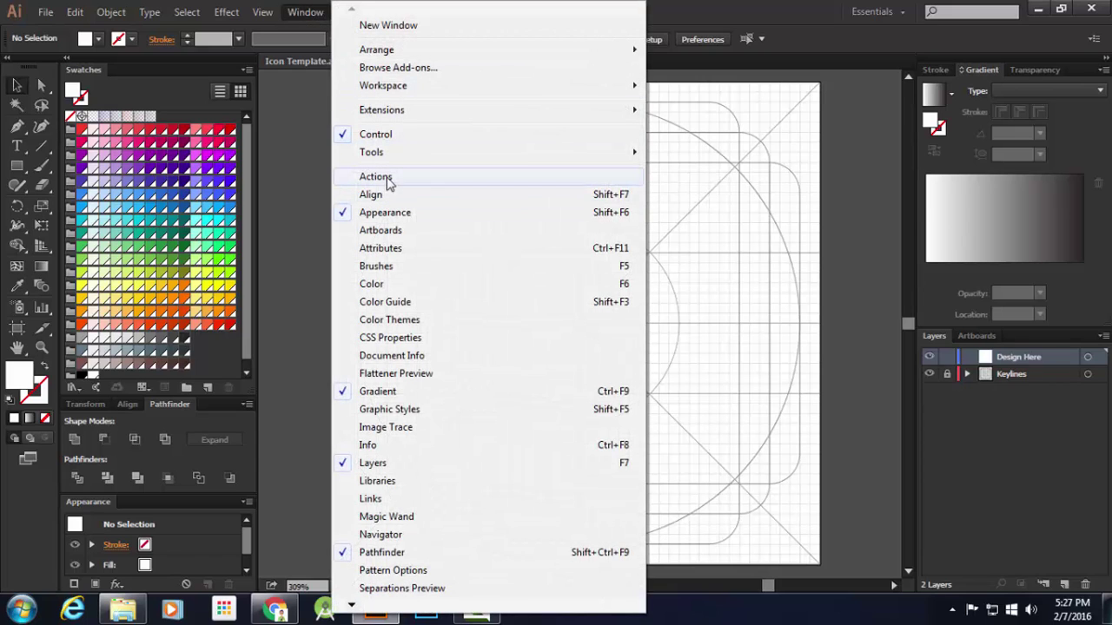
pyautogui.click(401, 179)
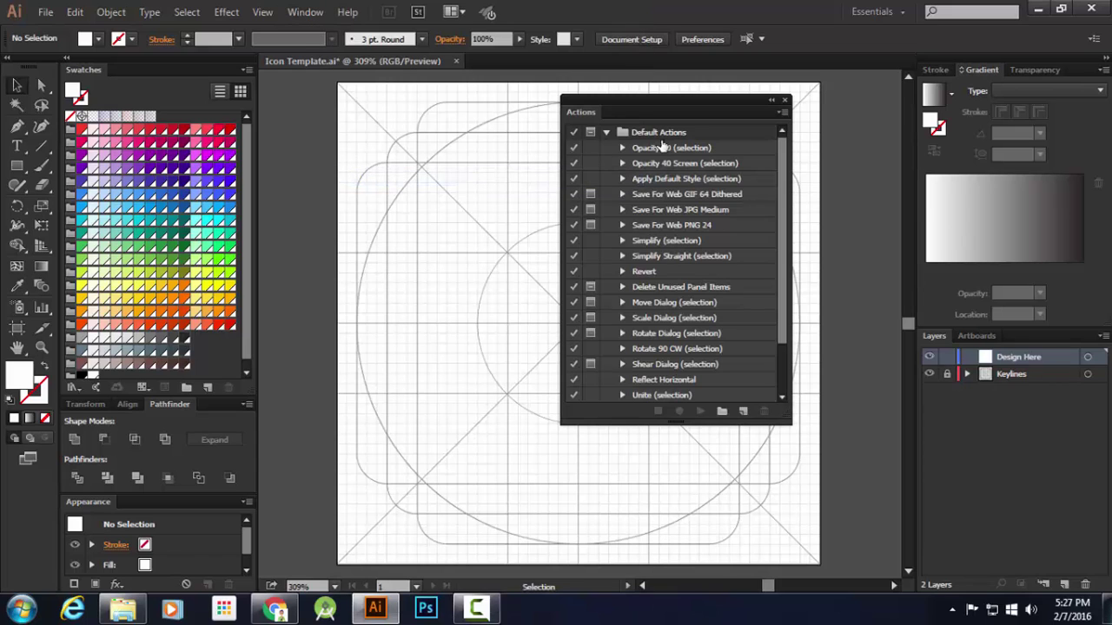
pyautogui.scroll(-3, 675, 235)
pyautogui.scroll(3, 675, 235)
pyautogui.scroll(-4, 665, 218)
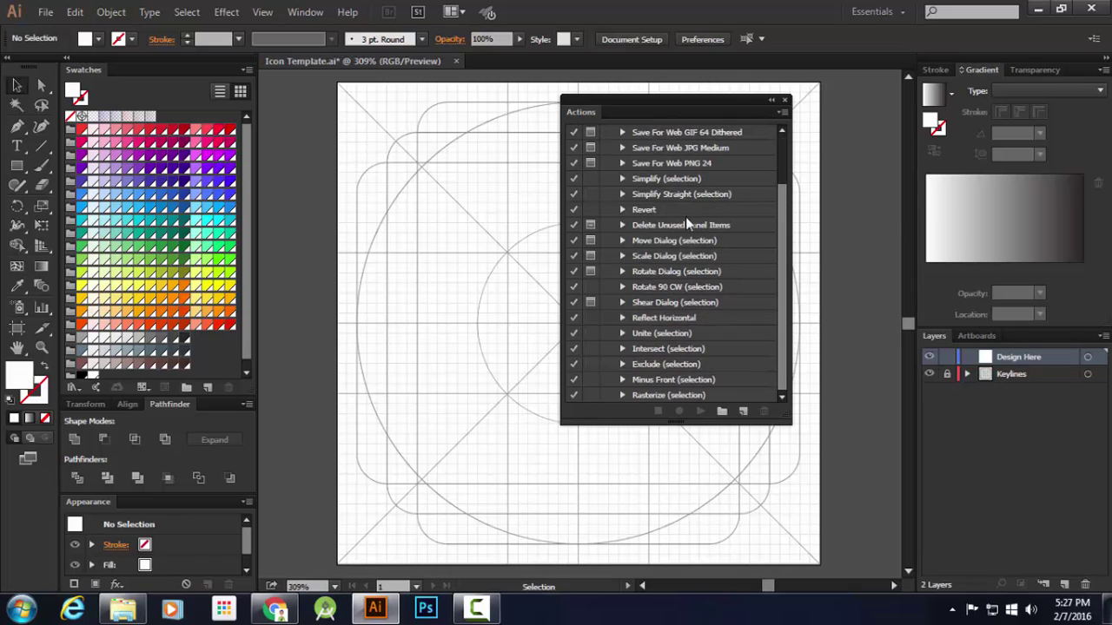
pyautogui.scroll(4, 698, 276)
pyautogui.scroll(-4, 703, 278)
pyautogui.scroll(4, 713, 299)
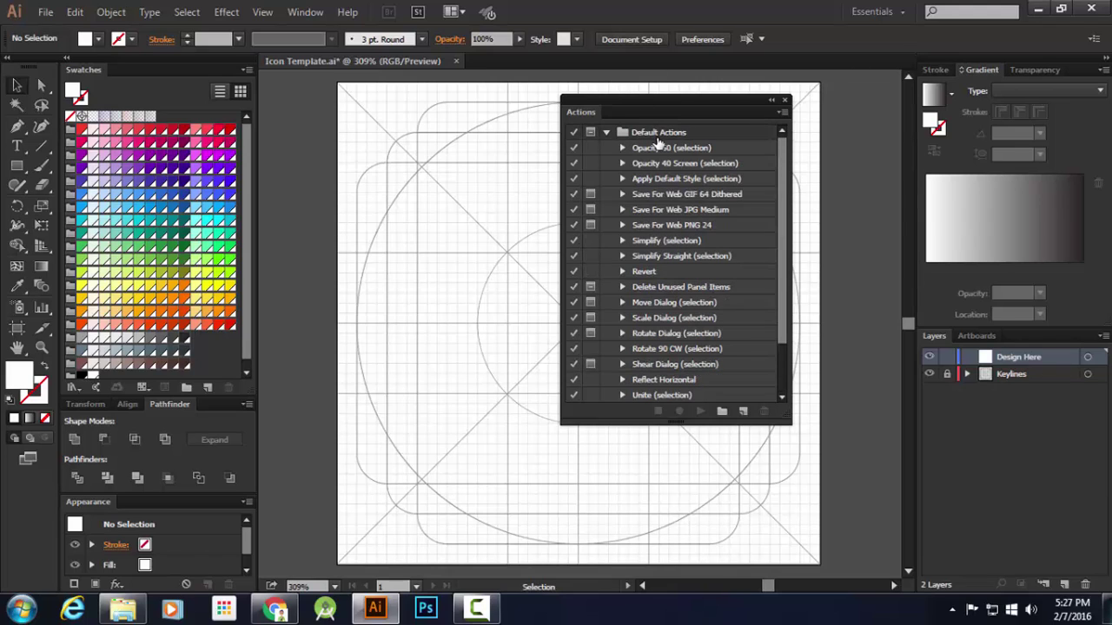
# Delete the Default Actions set and confirm with Yes
pyautogui.click(660, 136)
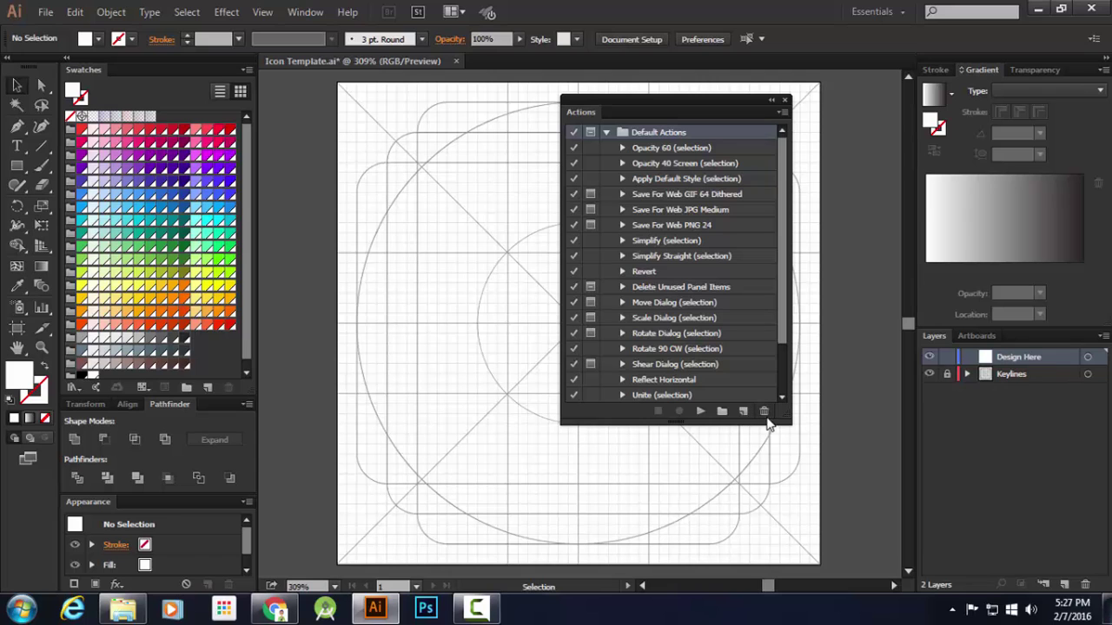
pyautogui.click(765, 411)
pyautogui.click(556, 328)
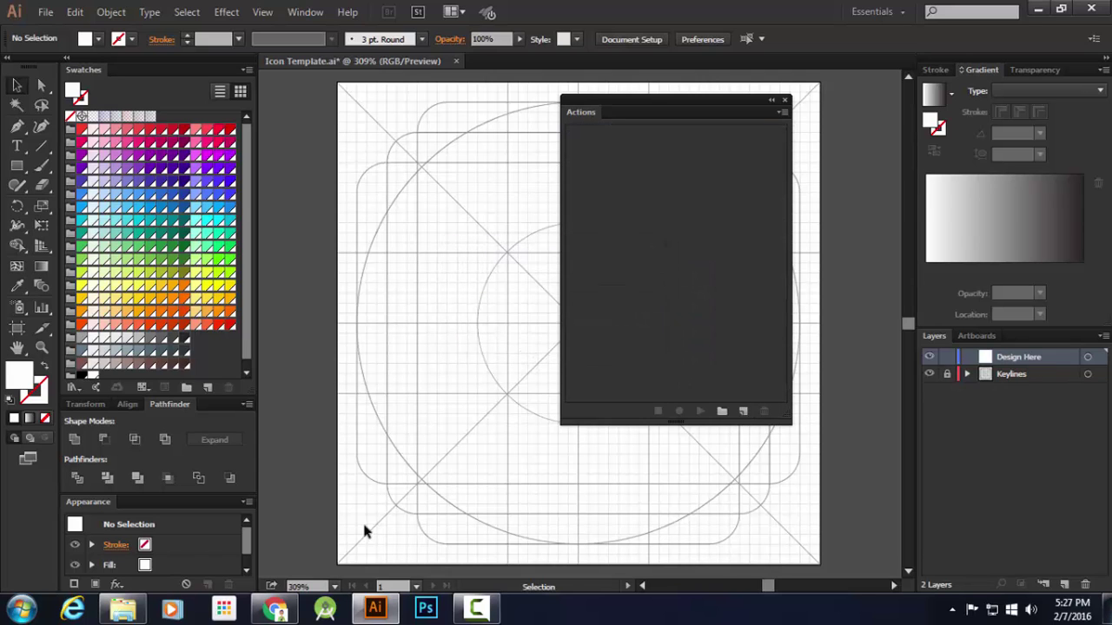
# Close the browser window so the Actions panel and its options are accessible
pyautogui.click(275, 608)
pyautogui.click(1108, 8)
pyautogui.click(781, 113)
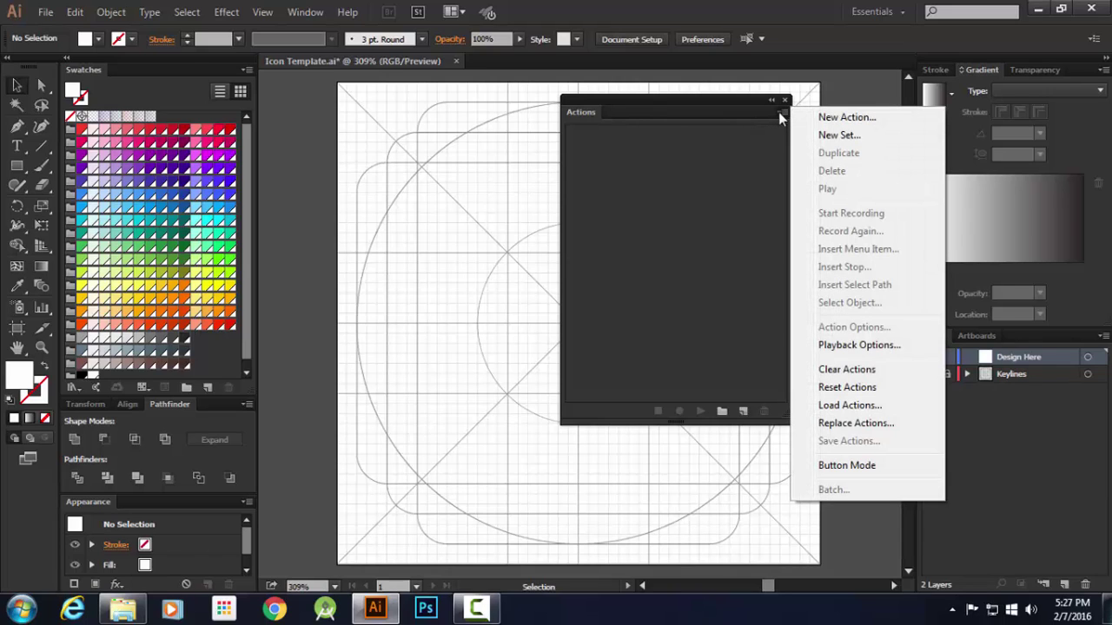
pyautogui.click(780, 114)
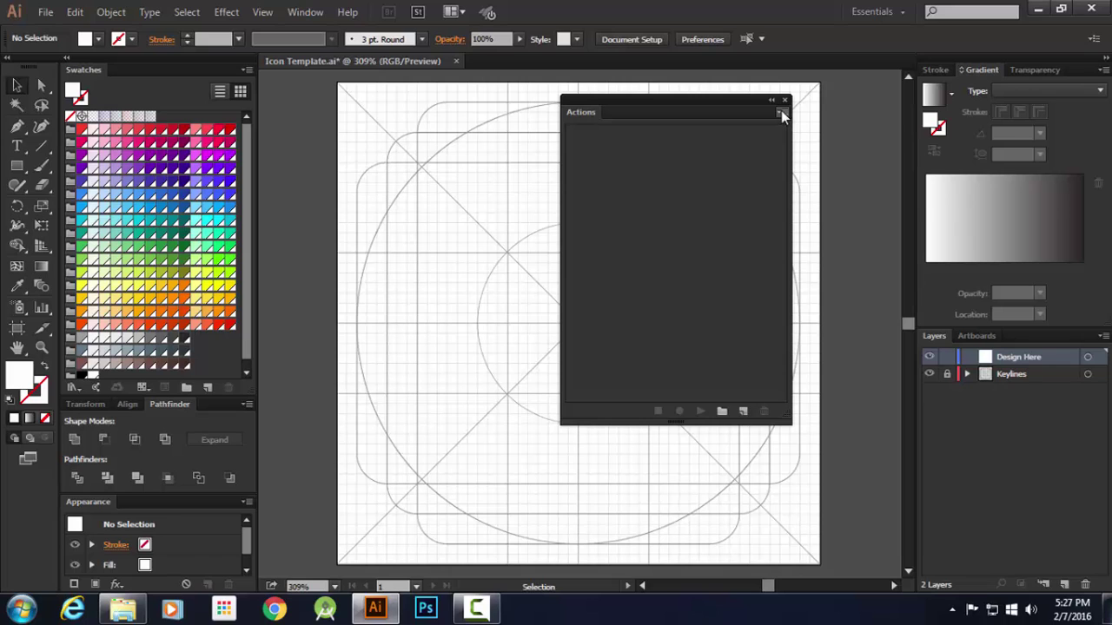
# Load Tints.aia from Material Design Files > Actions via Load Actions
pyautogui.click(781, 115)
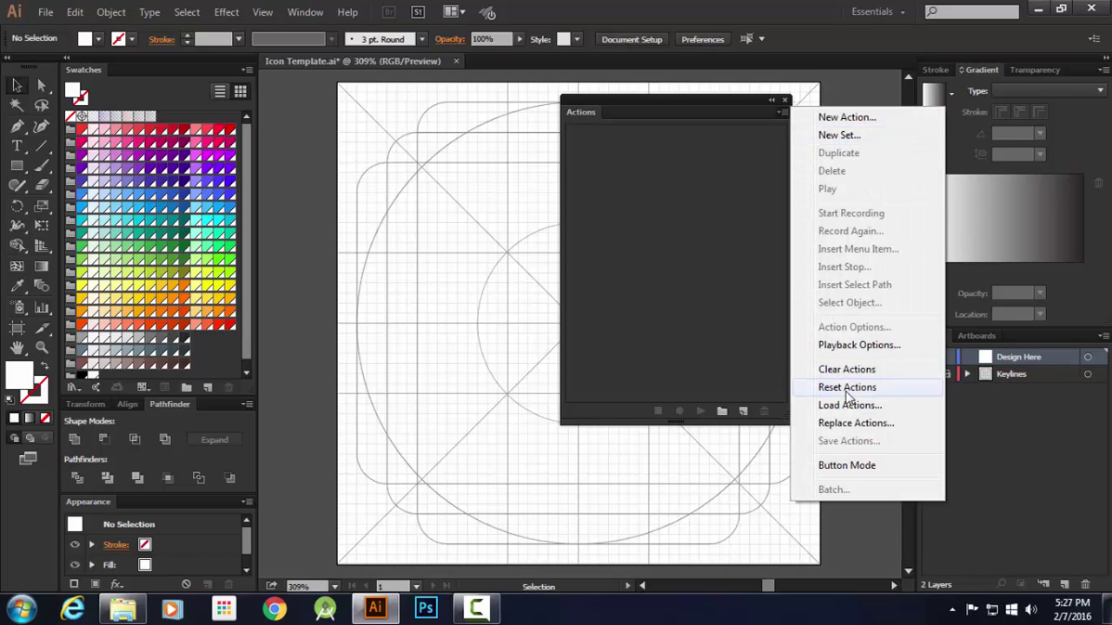
pyautogui.click(847, 405)
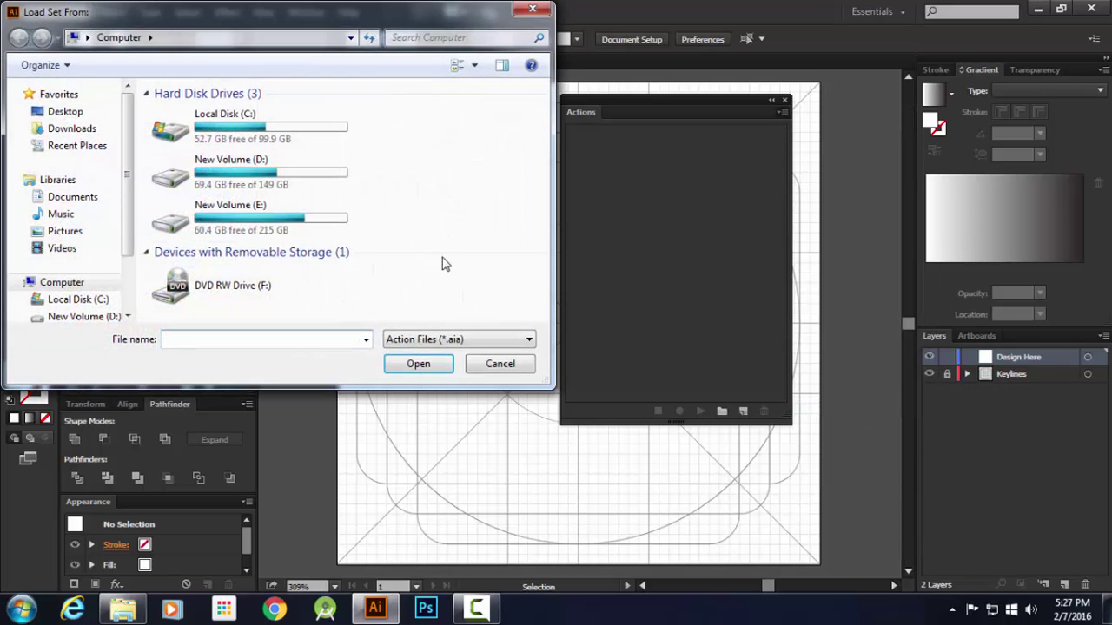
pyautogui.click(73, 130)
pyautogui.doubleClick(391, 152)
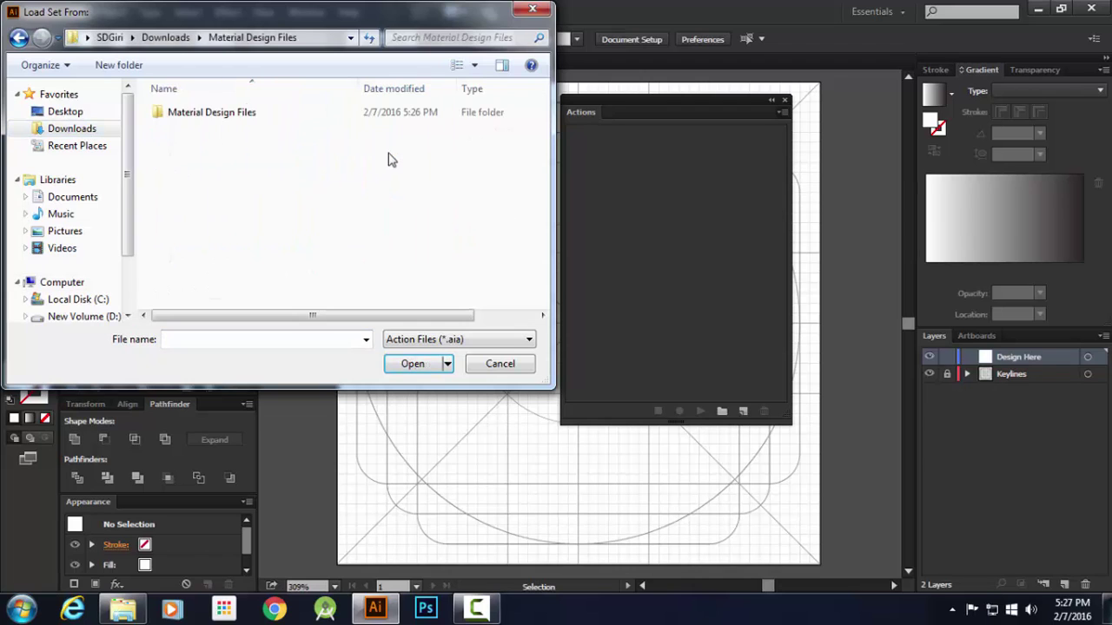
pyautogui.doubleClick(267, 116)
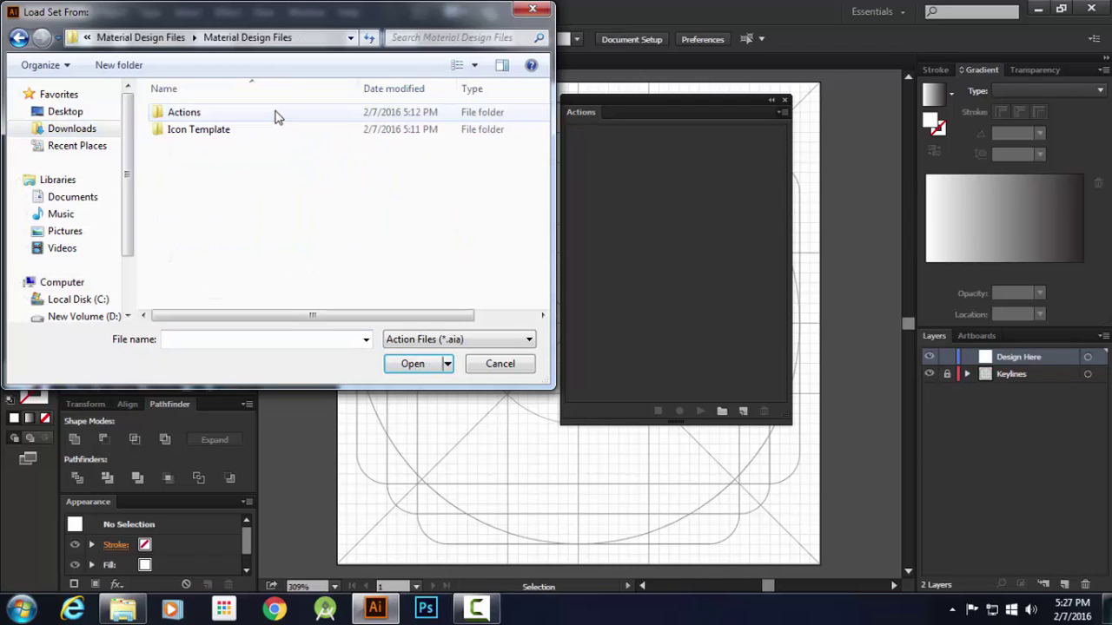
pyautogui.doubleClick(231, 132)
pyautogui.press('BackSpace')
pyautogui.doubleClick(229, 117)
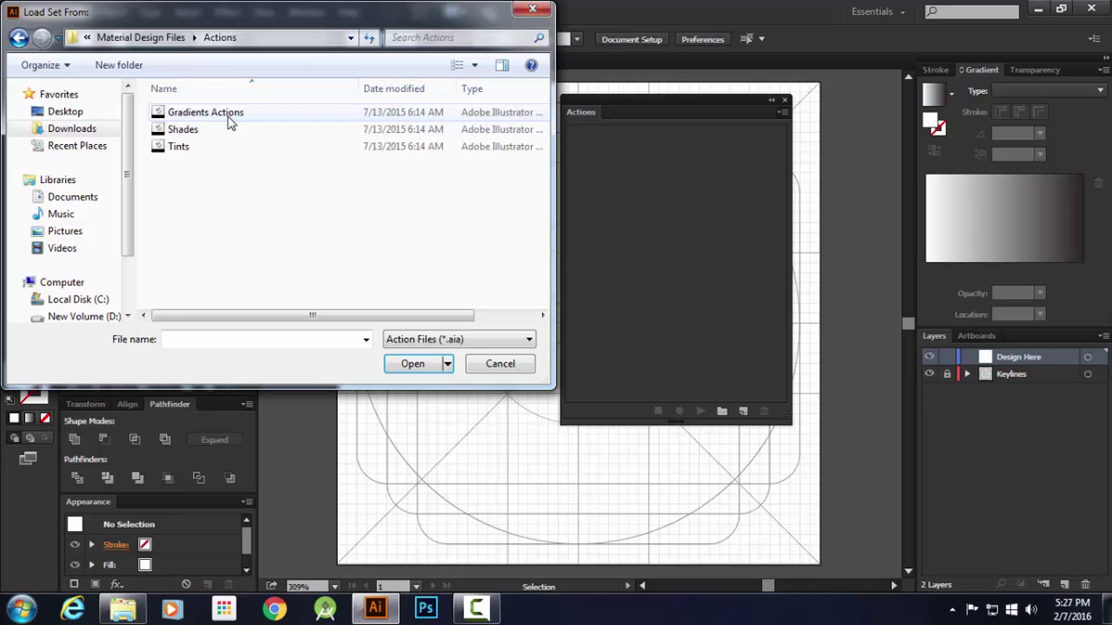
pyautogui.doubleClick(209, 148)
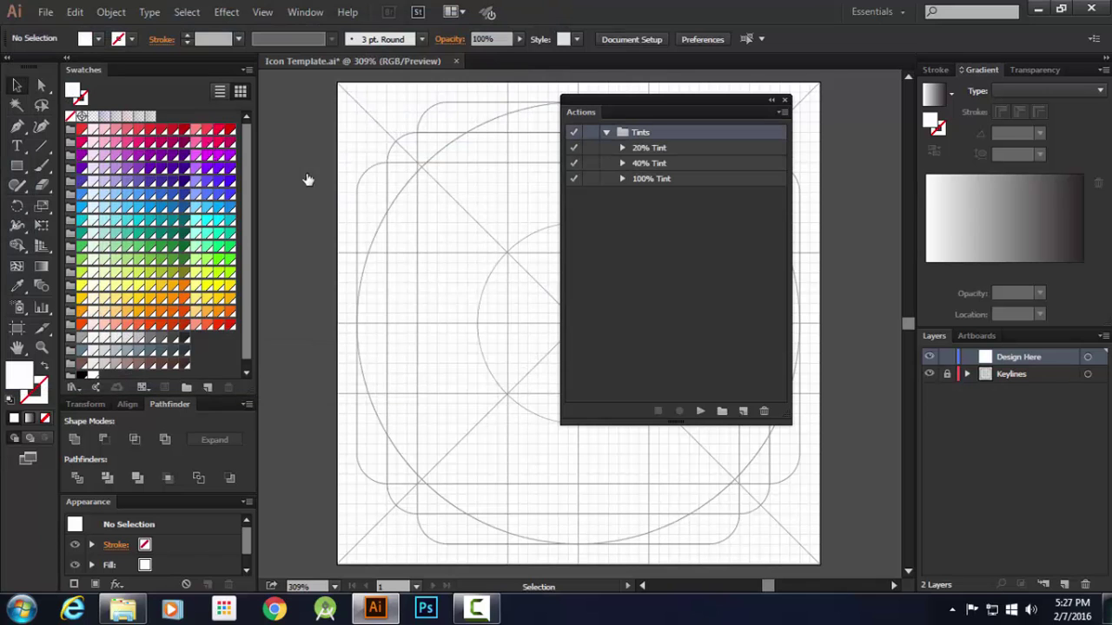
# Load Shades.aia and Gradients Actions.aia from the same Actions folder
pyautogui.click(781, 112)
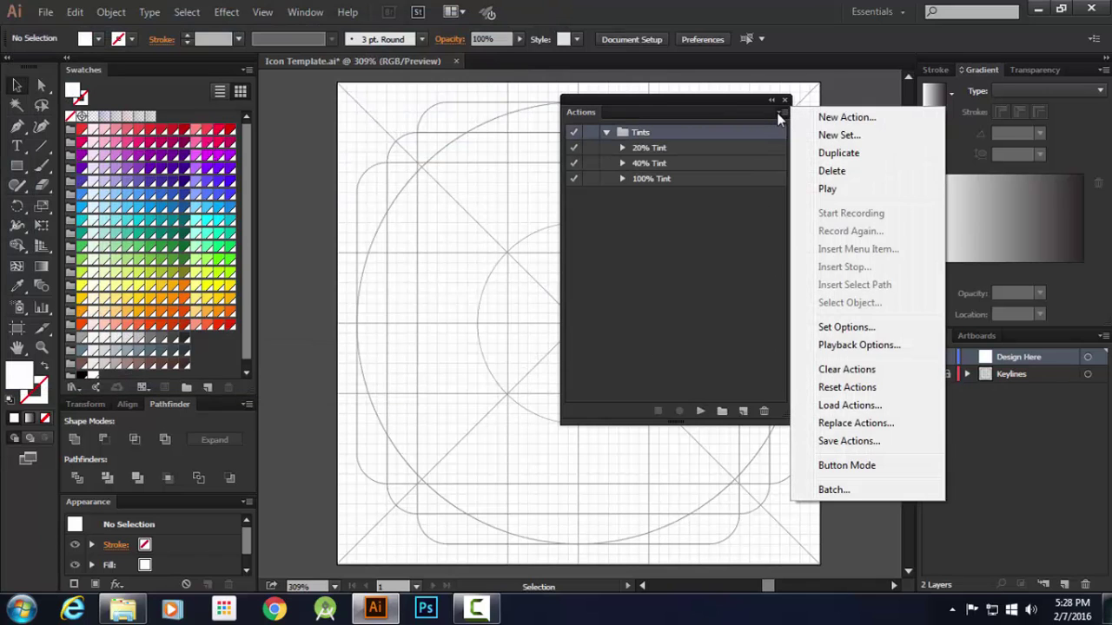
pyautogui.click(850, 405)
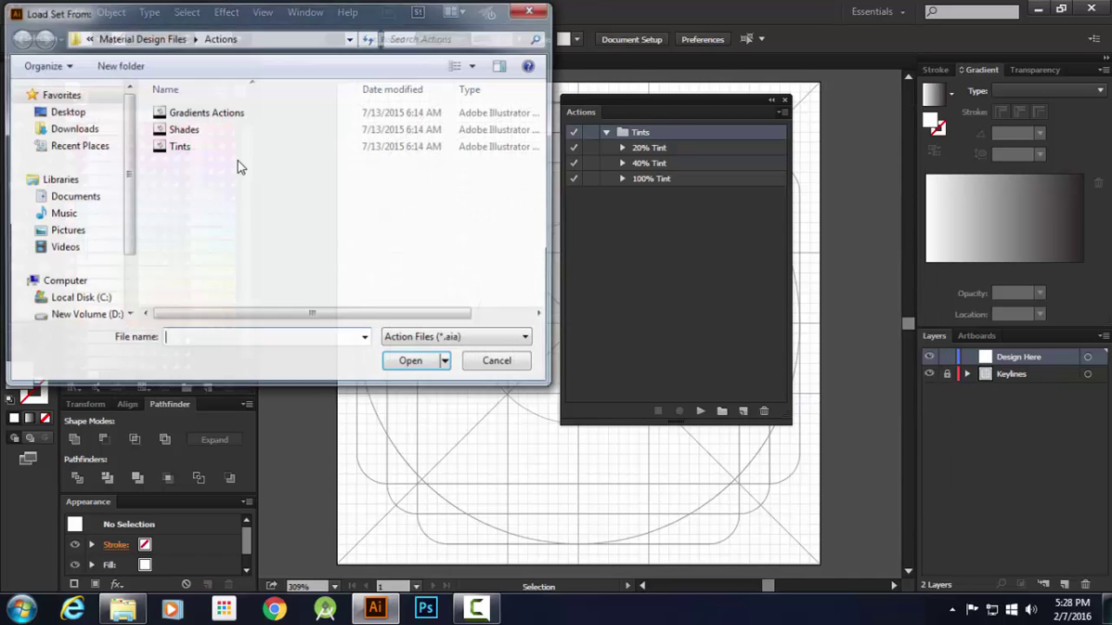
pyautogui.doubleClick(194, 144)
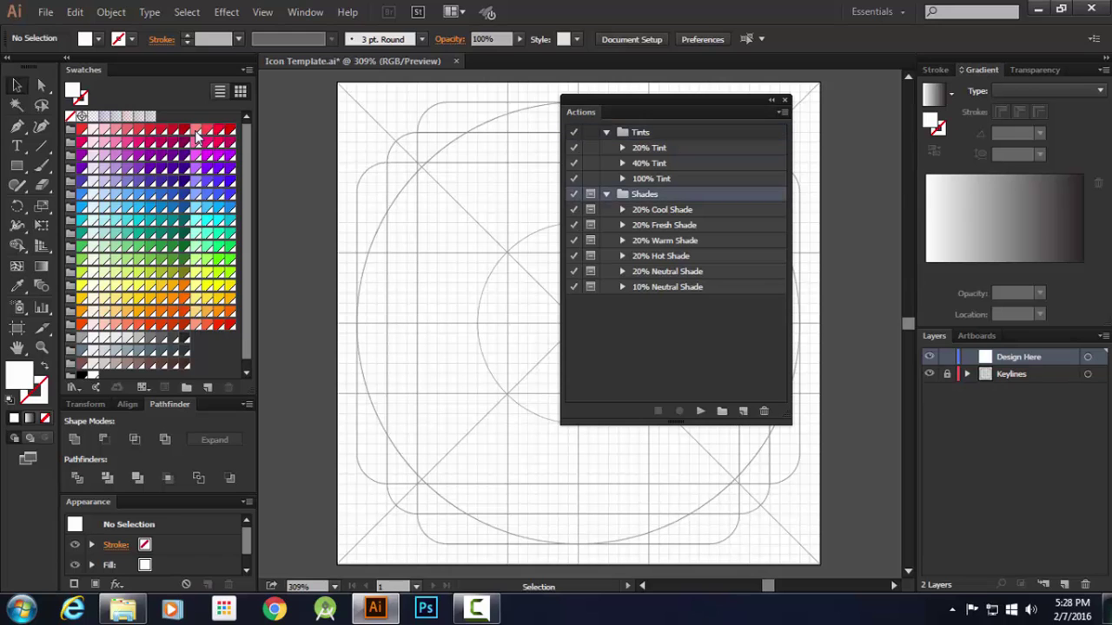
pyautogui.click(781, 112)
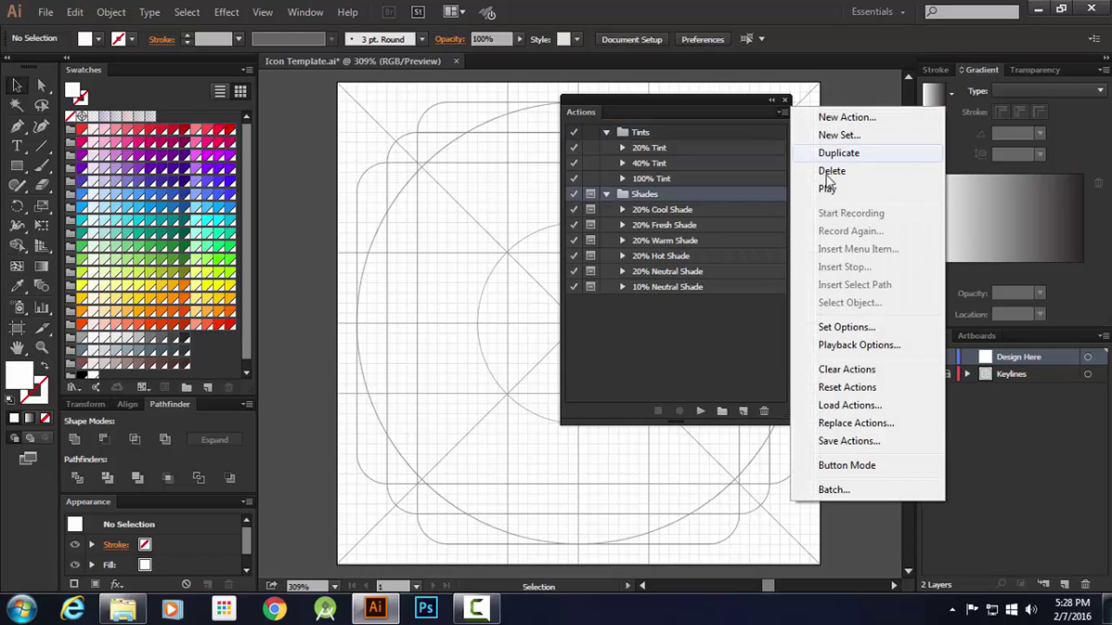
pyautogui.click(844, 406)
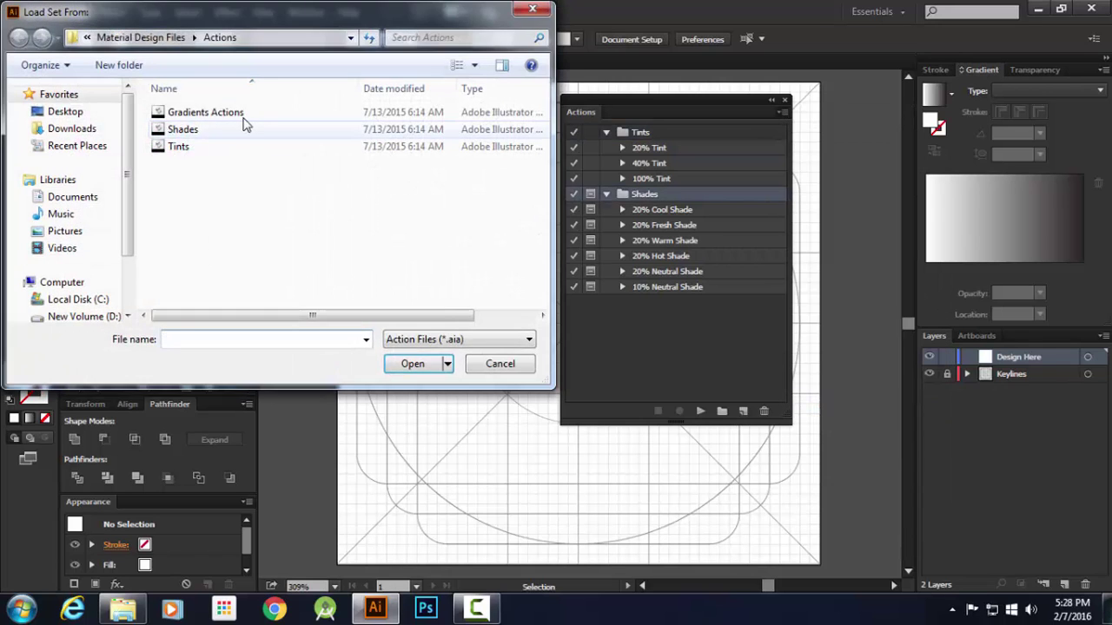
pyautogui.doubleClick(235, 111)
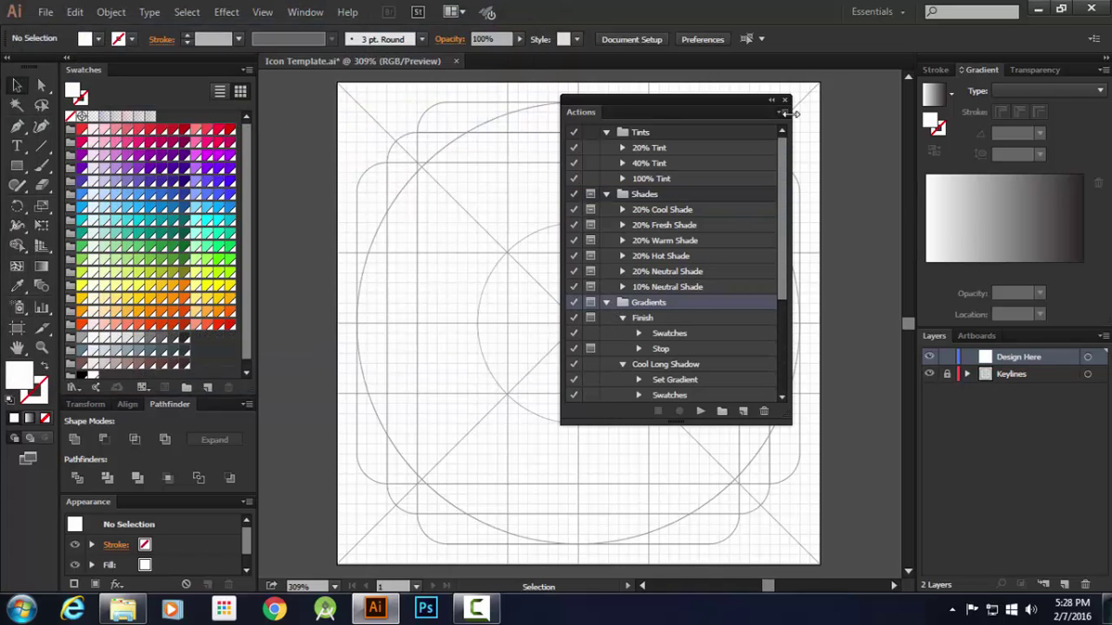
pyautogui.click(781, 112)
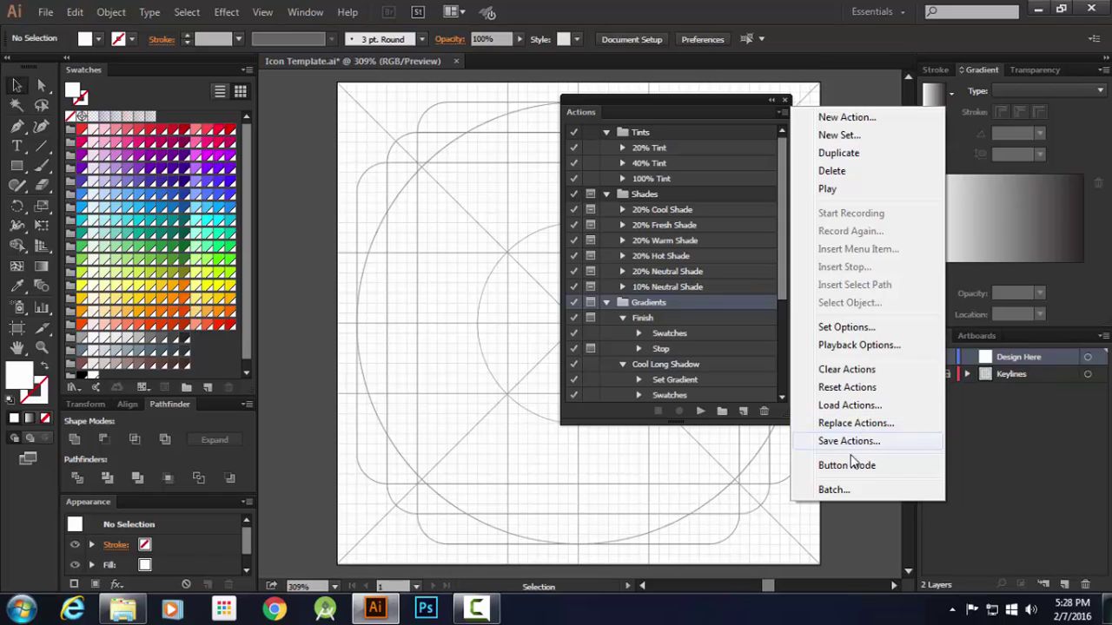
# Switch the Actions panel to Button Mode and dock it at the bottom right
pyautogui.click(847, 465)
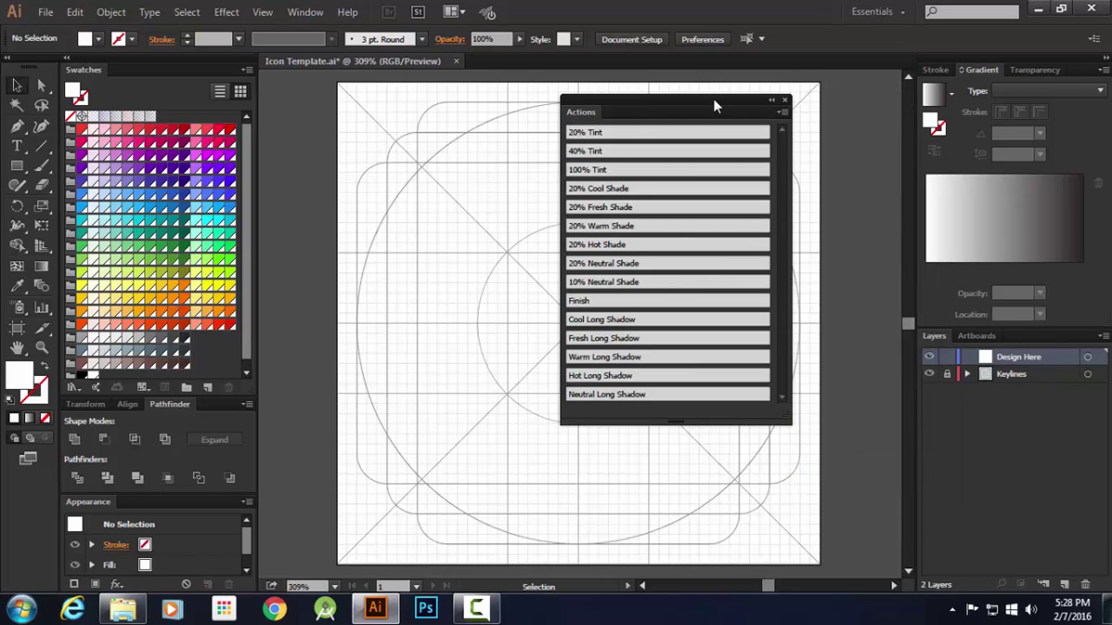
pyautogui.moveTo(714, 105); pyautogui.dragTo(1074, 576)
pyautogui.click(1034, 70)
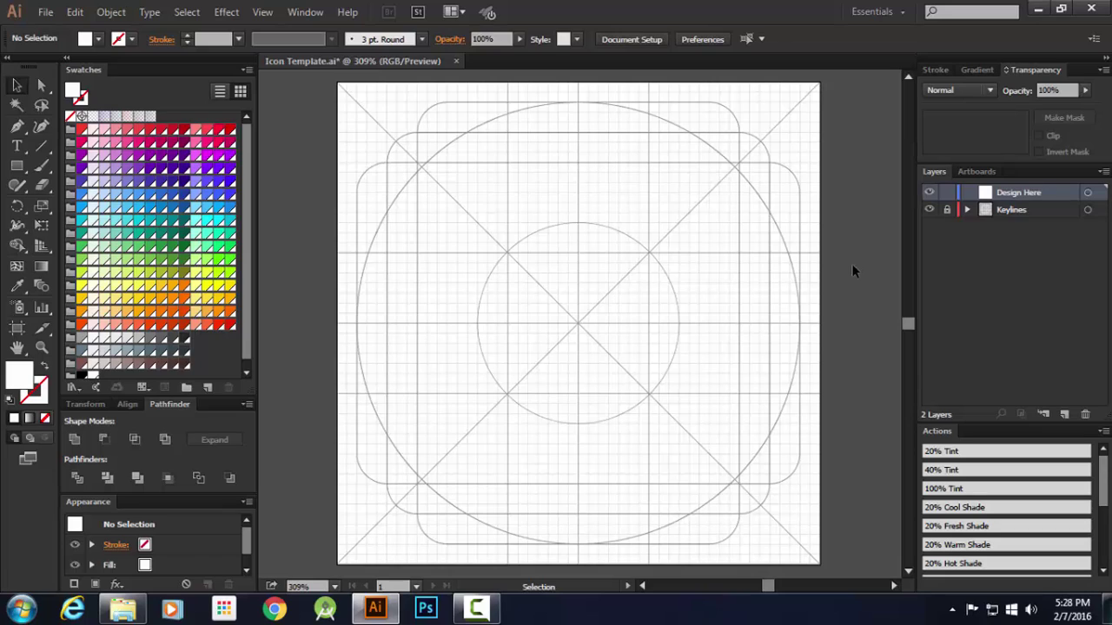
pyautogui.press('a')
pyautogui.press('v')
# Preview the basic-icon reference image from Downloads, then close the viewer and Explorer
pyautogui.moveTo(122, 608)
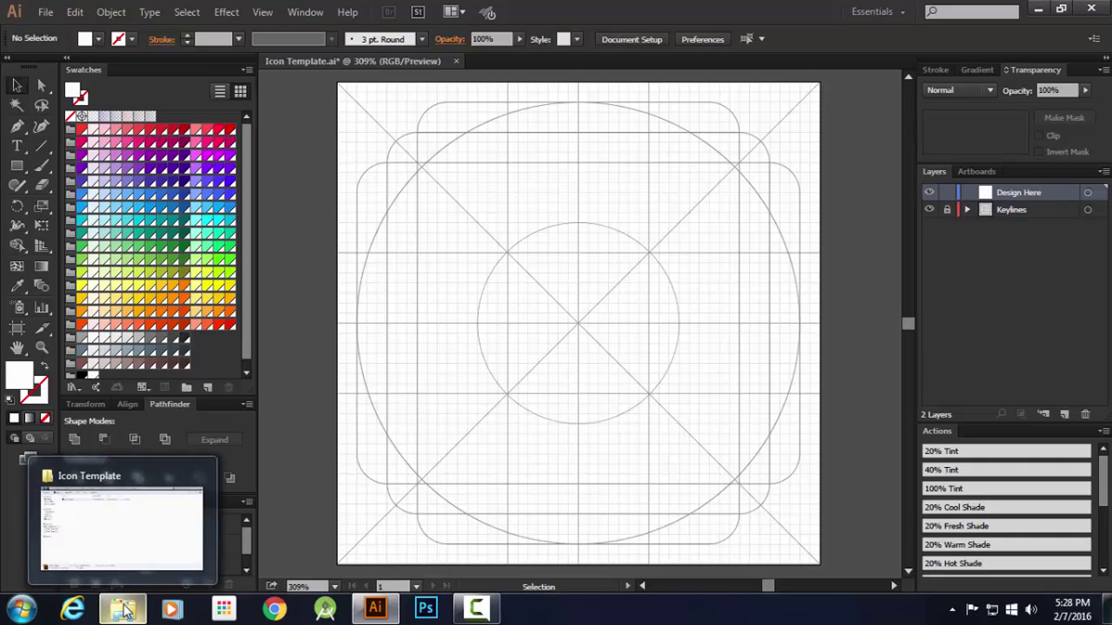
pyautogui.click(119, 541)
pyautogui.click(70, 122)
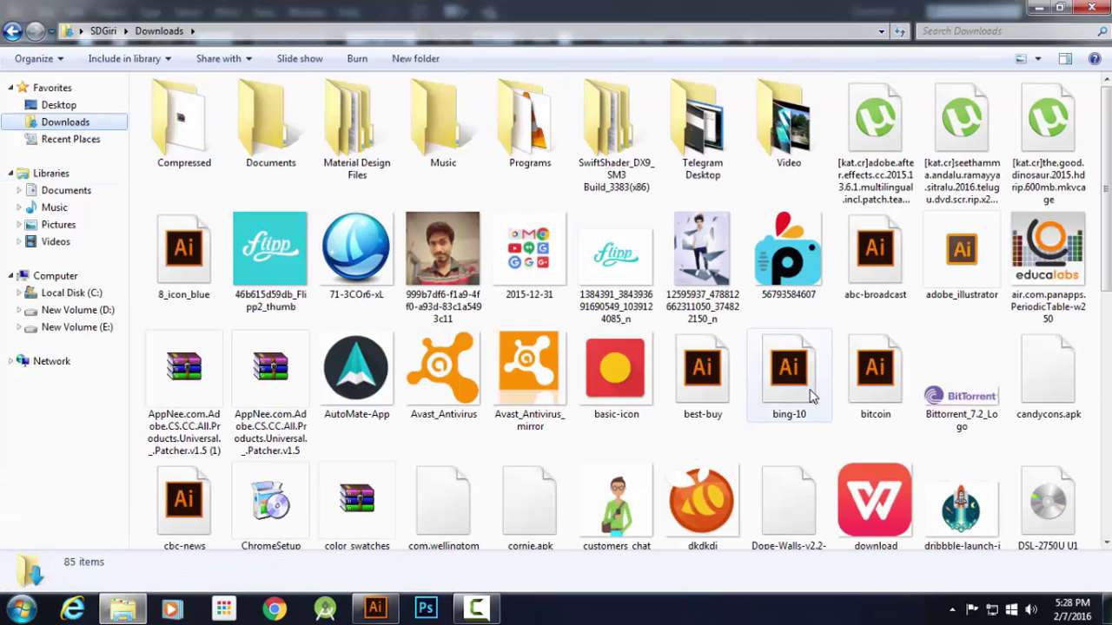
pyautogui.doubleClick(629, 367)
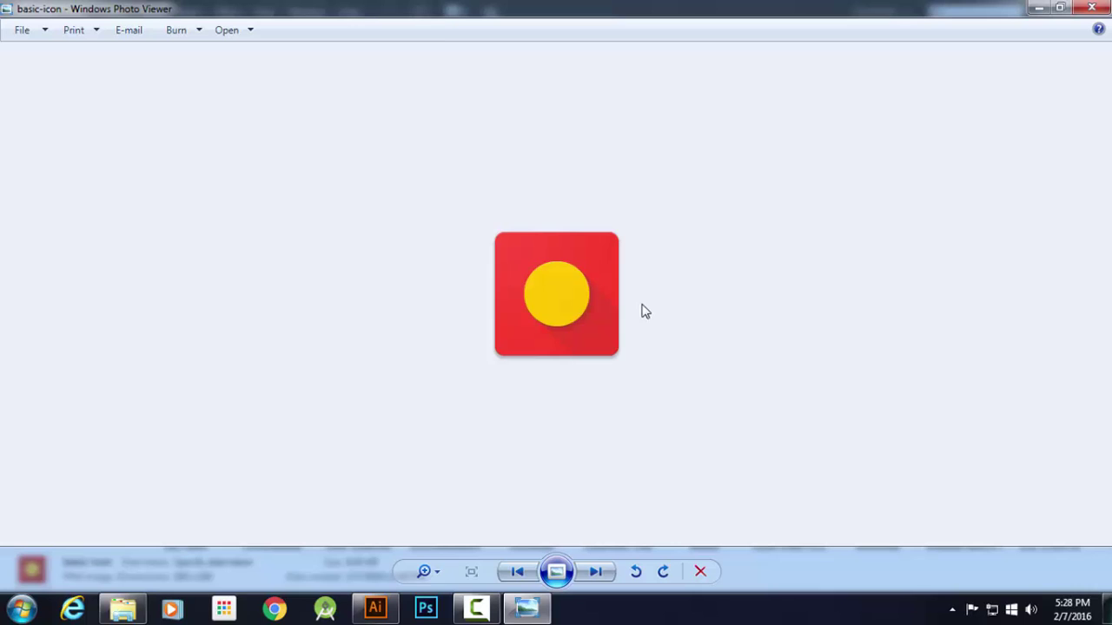
pyautogui.click(1089, 7)
pyautogui.click(1089, 8)
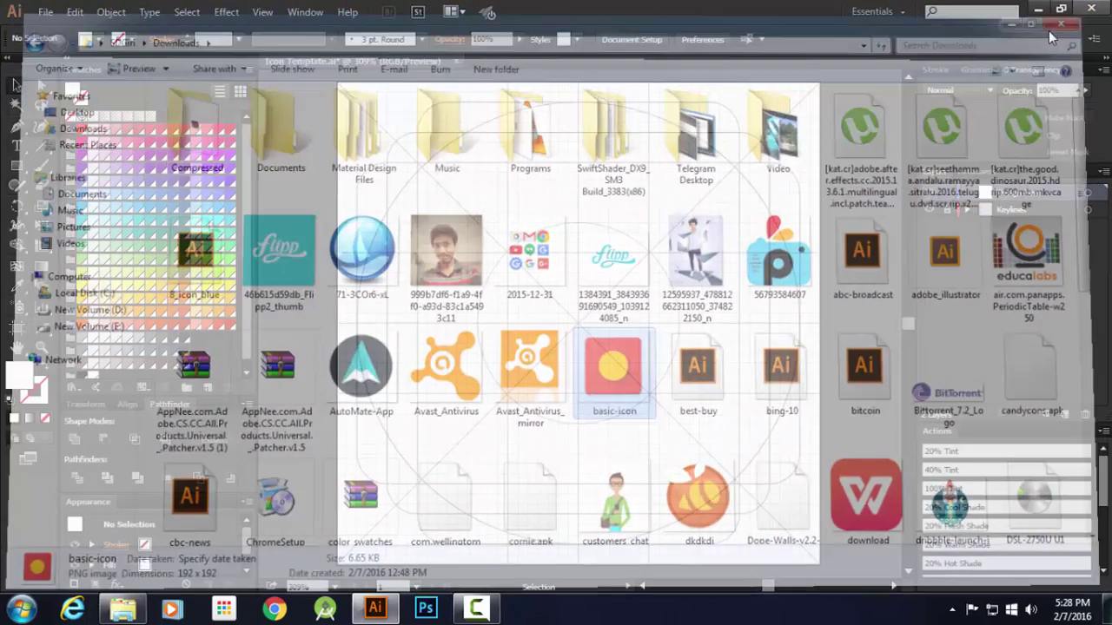
# Draw a 152 × 152 px square at the keyline intersection
pyautogui.click(16, 165)
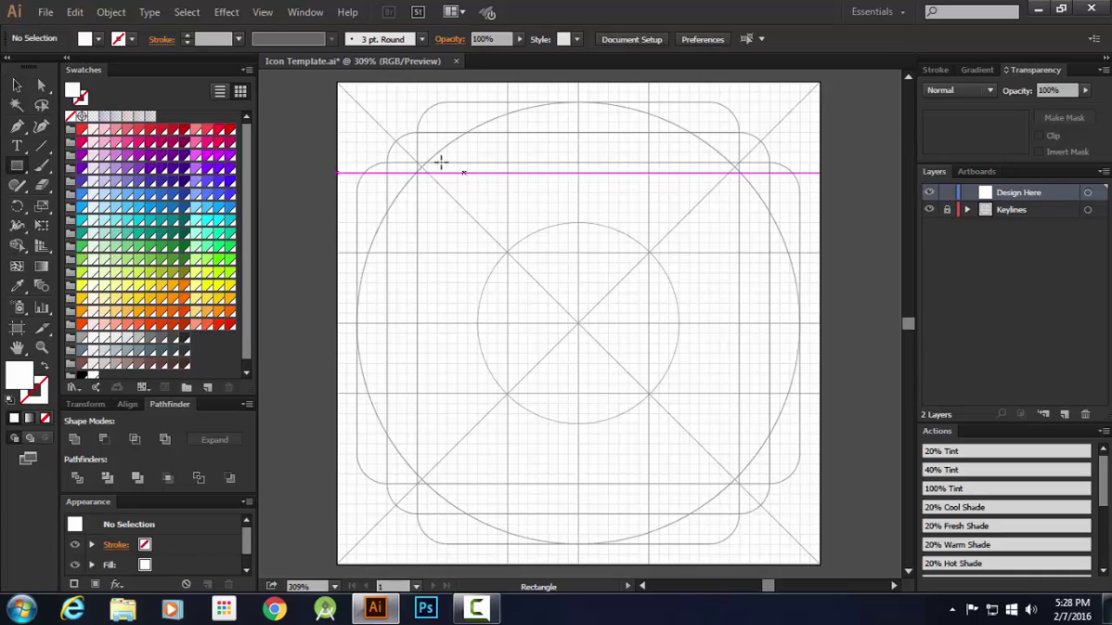
pyautogui.click(385, 131)
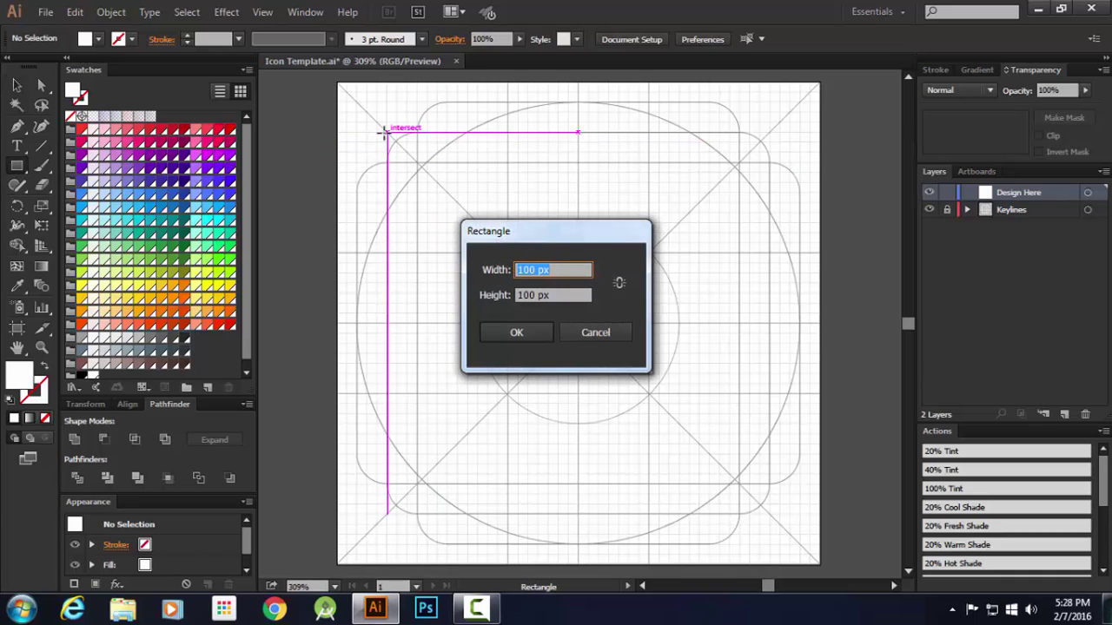
pyautogui.write('152')
pyautogui.press('Tab')
pyautogui.write('1')
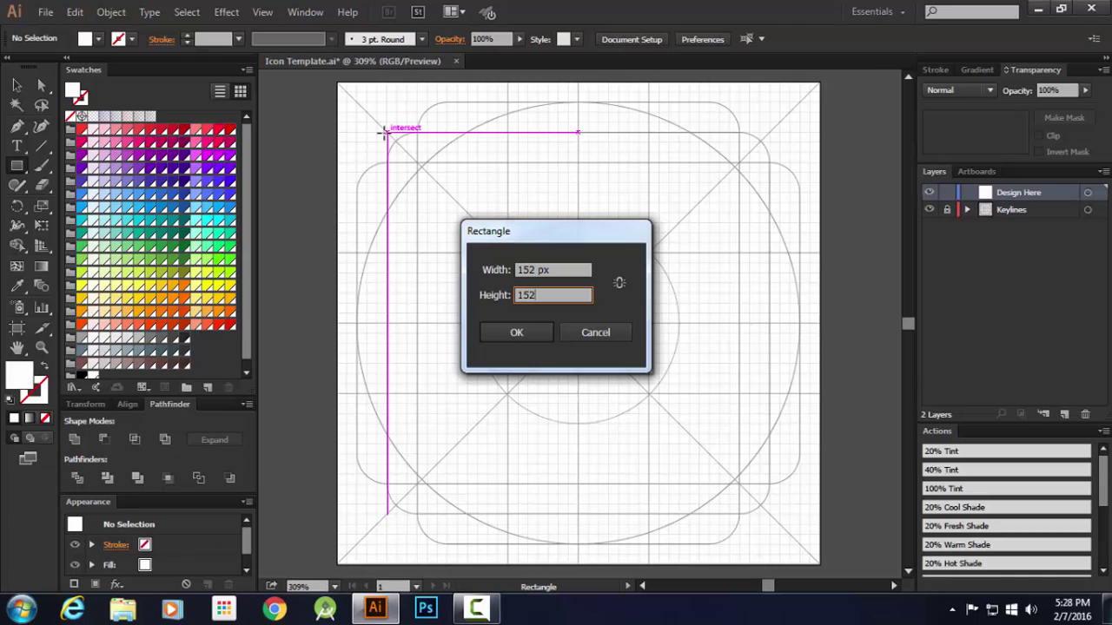
pyautogui.press('Return')
# Round the square's corners to 12 px and fill it red
pyautogui.click(40, 86)
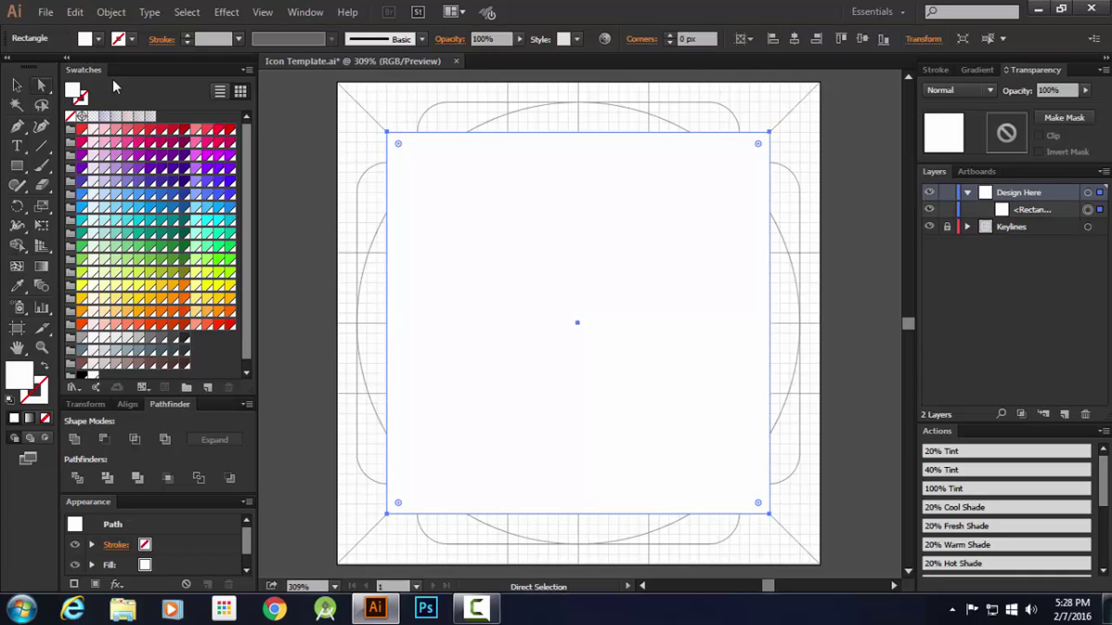
pyautogui.click(686, 38)
pyautogui.write('12')
pyautogui.press('Return')
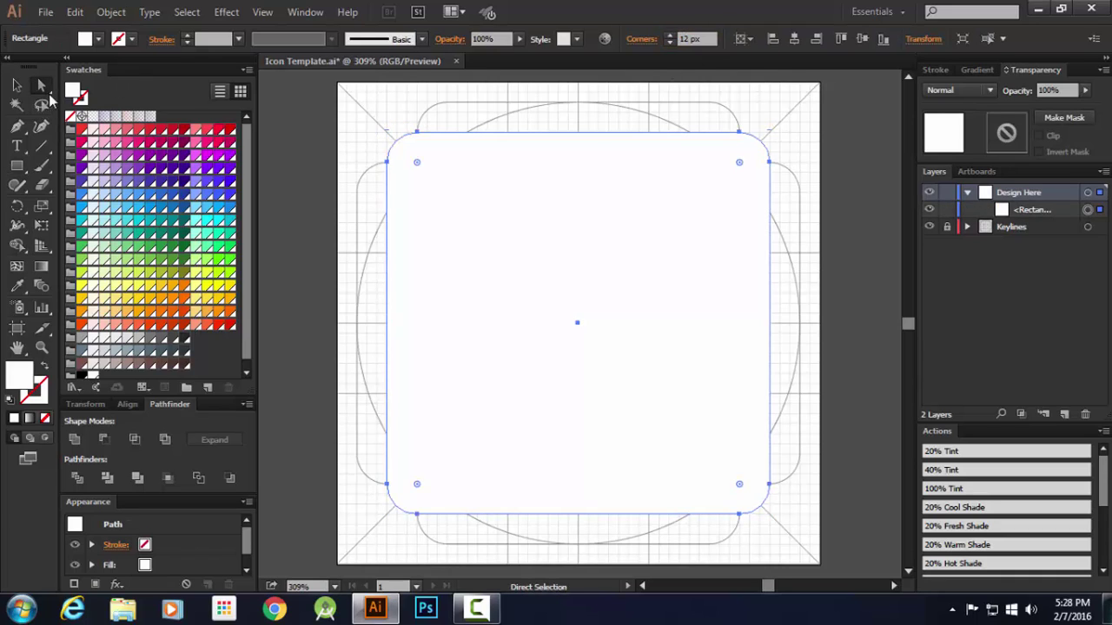
pyautogui.click(15, 85)
pyautogui.click(81, 131)
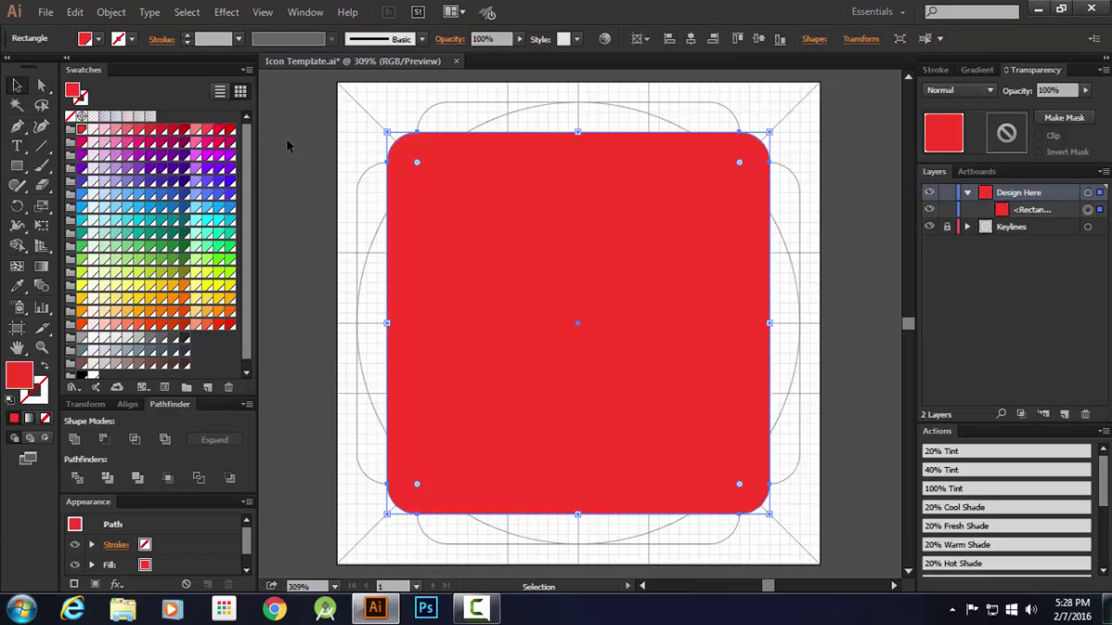
pyautogui.click(289, 145)
# Add an 80 × 80 px circle centred on the artboard and fill it yellow
pyautogui.press('l')
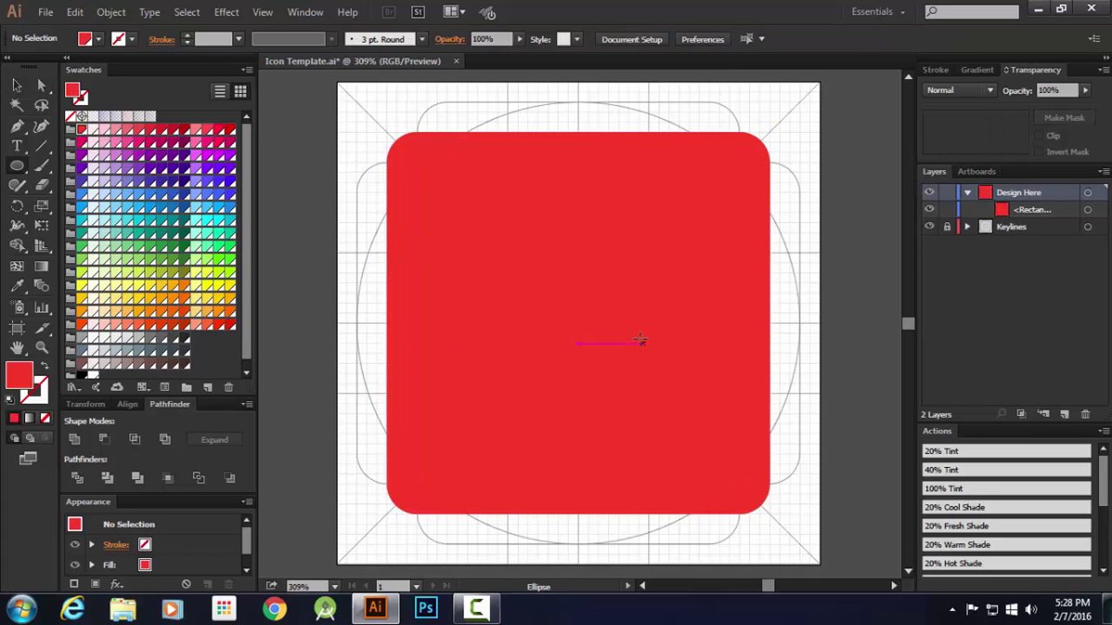
pyautogui.click(641, 340)
pyautogui.press('Tab')
pyautogui.write('80')
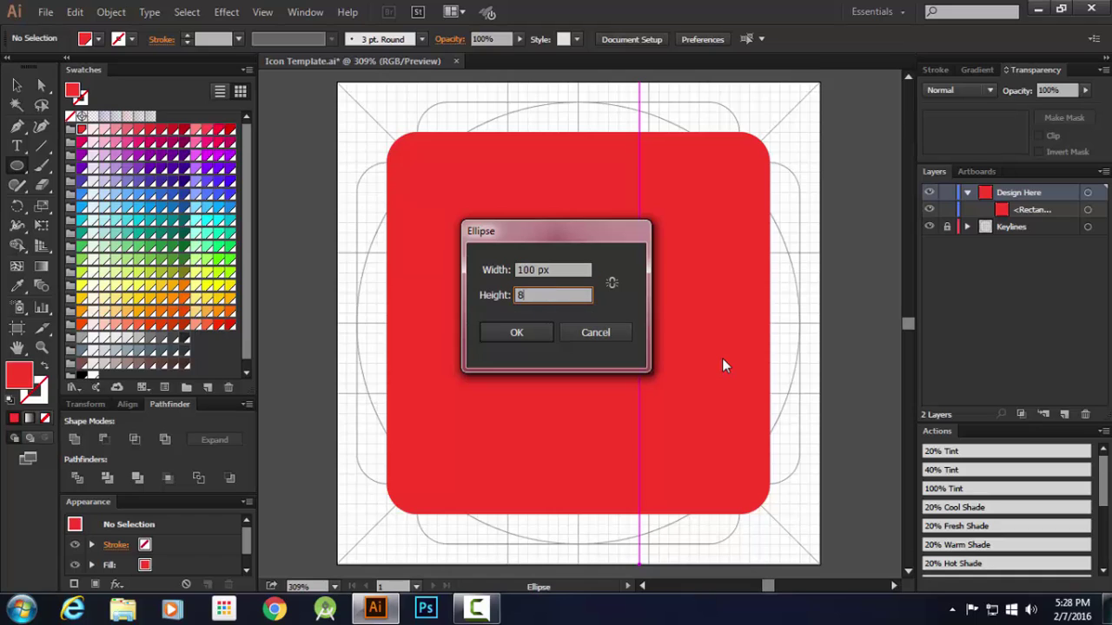
pyautogui.press('Tab')
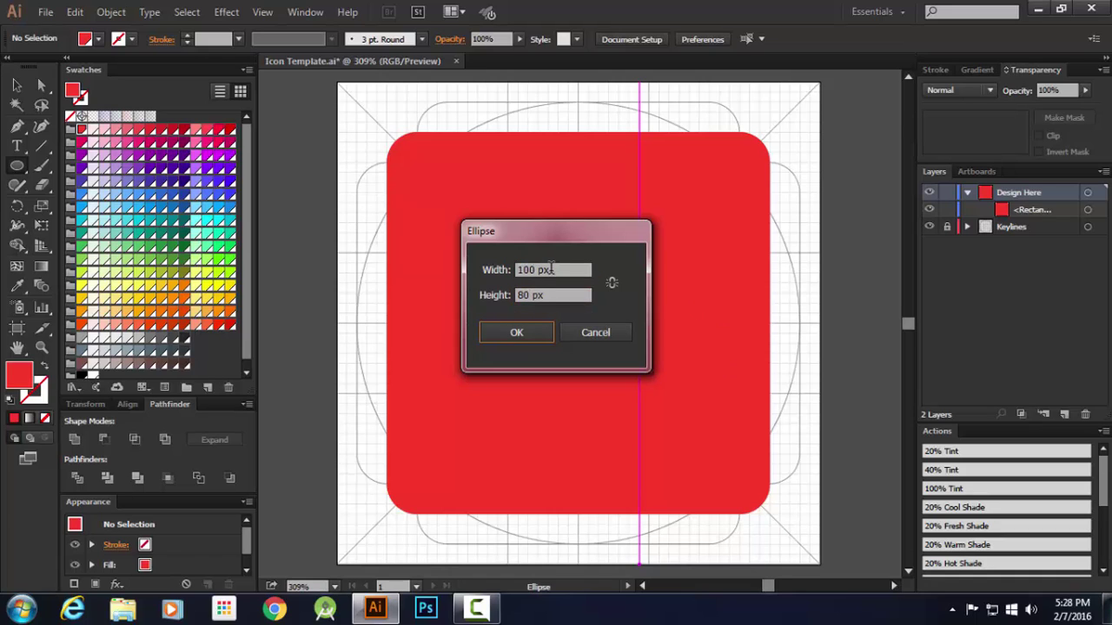
pyautogui.click(551, 269)
pyautogui.write('80')
pyautogui.click(516, 332)
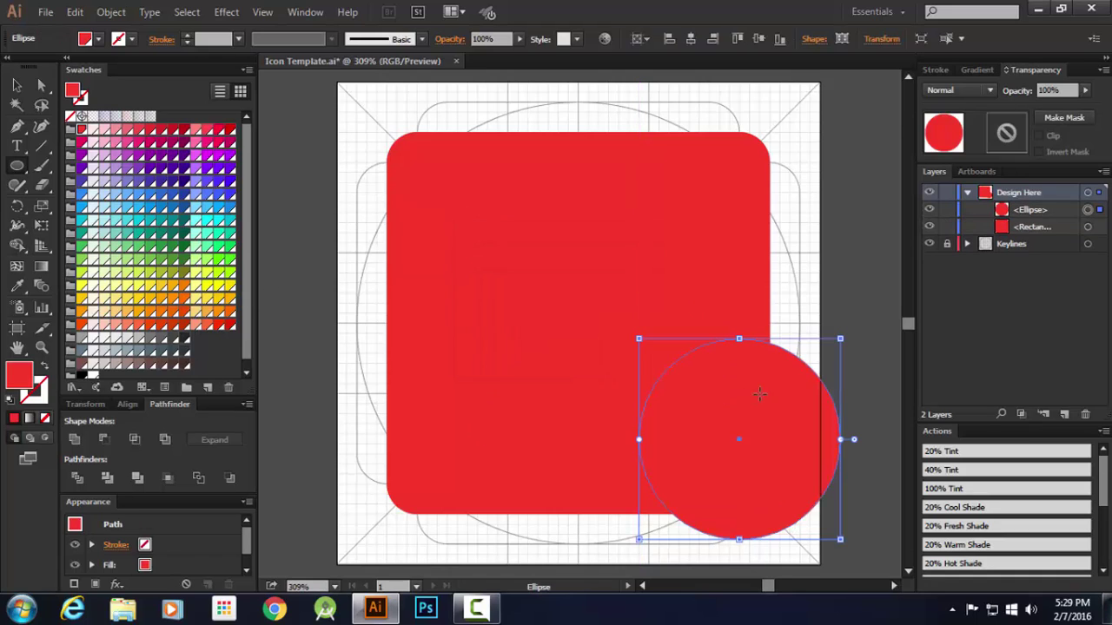
pyautogui.click(690, 39)
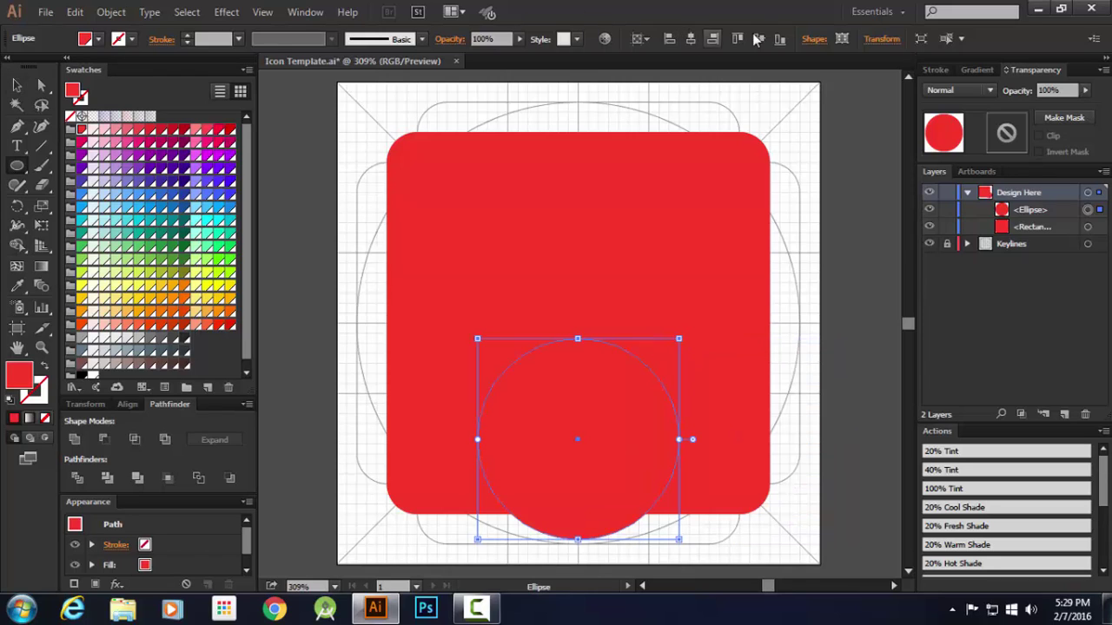
pyautogui.click(758, 38)
pyautogui.click(82, 298)
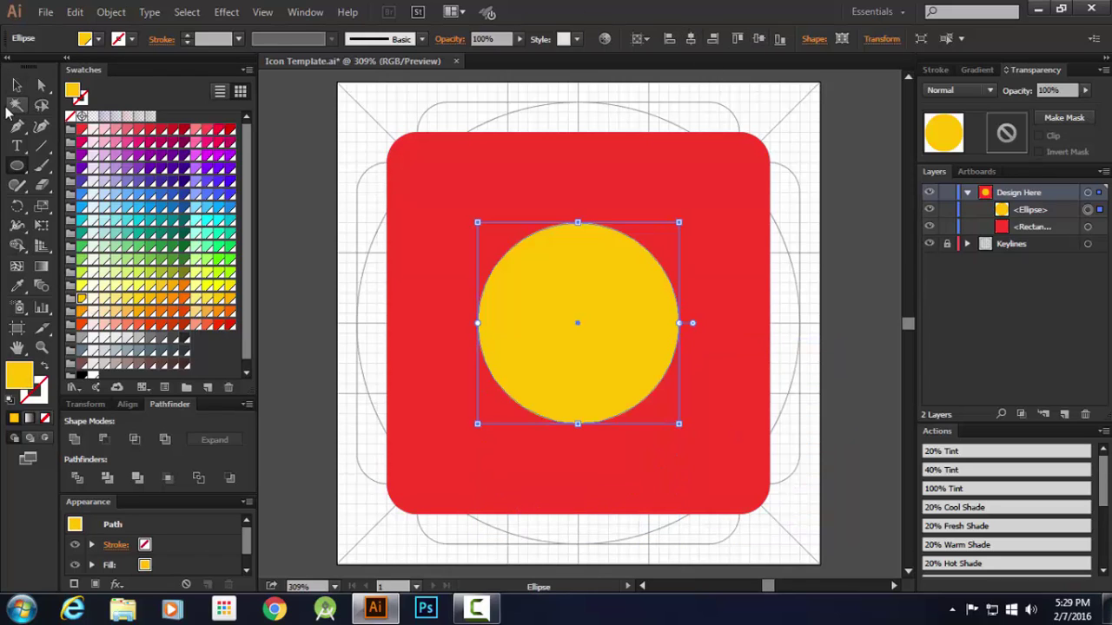
# Hide the Keylines layer and remove the circle and rounded square
pyautogui.press('v')
pyautogui.click(274, 167)
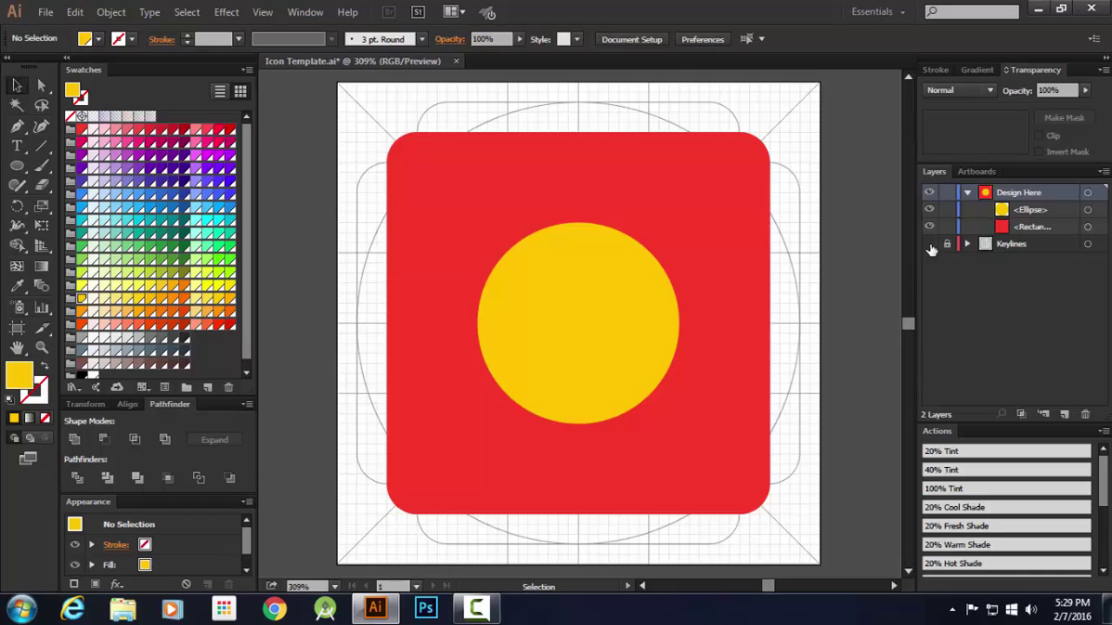
pyautogui.click(929, 245)
pyautogui.click(608, 304)
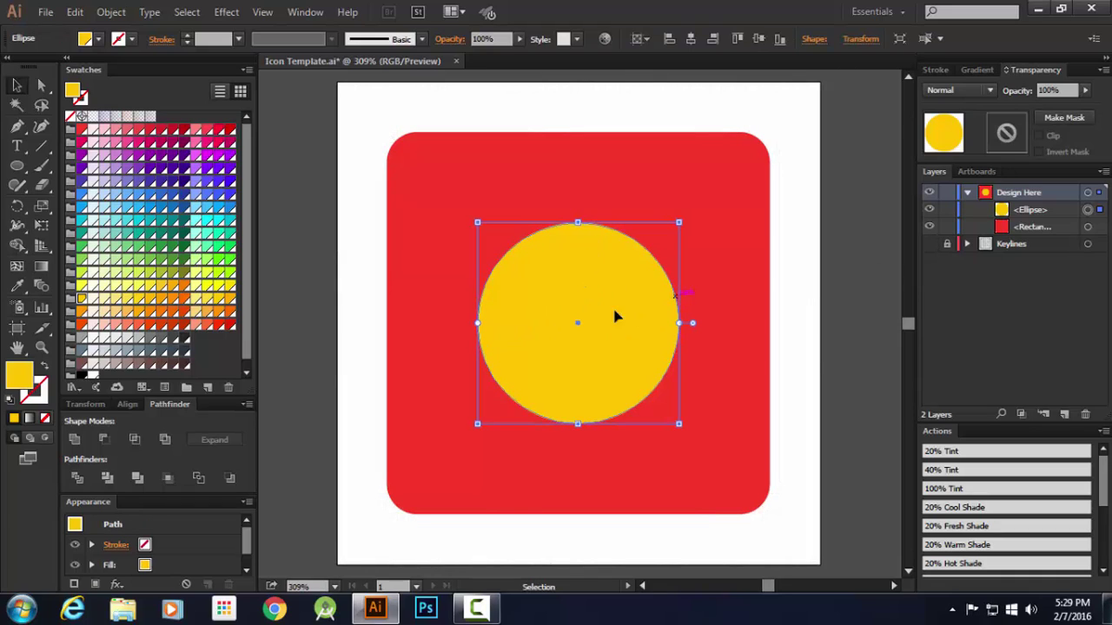
pyautogui.hotkey('ctrl', 'shift', 'a')
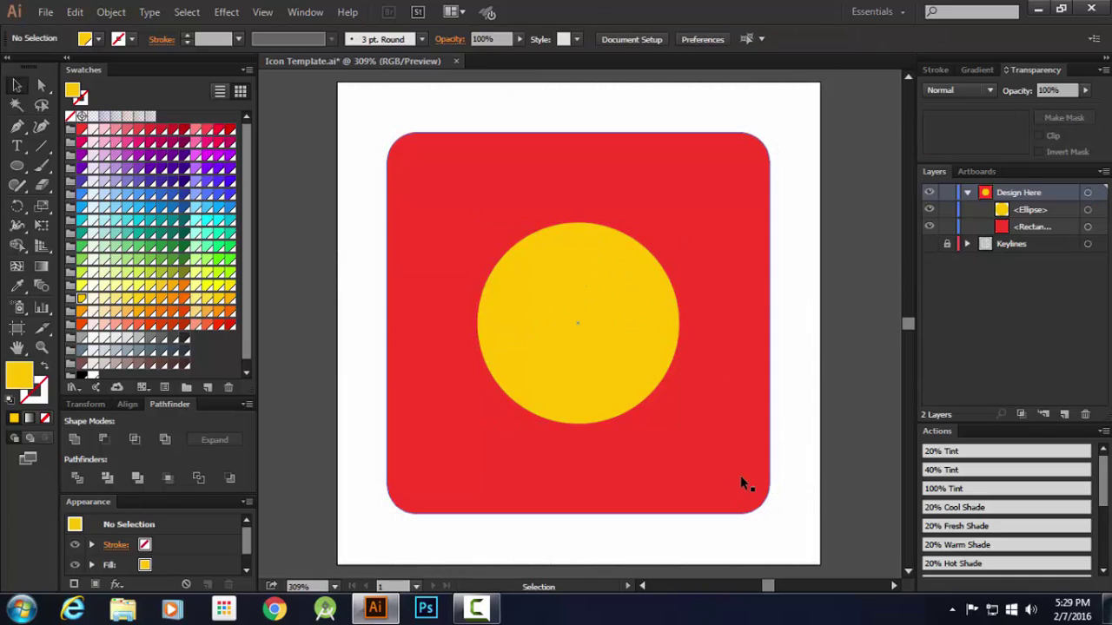
pyautogui.click(645, 341)
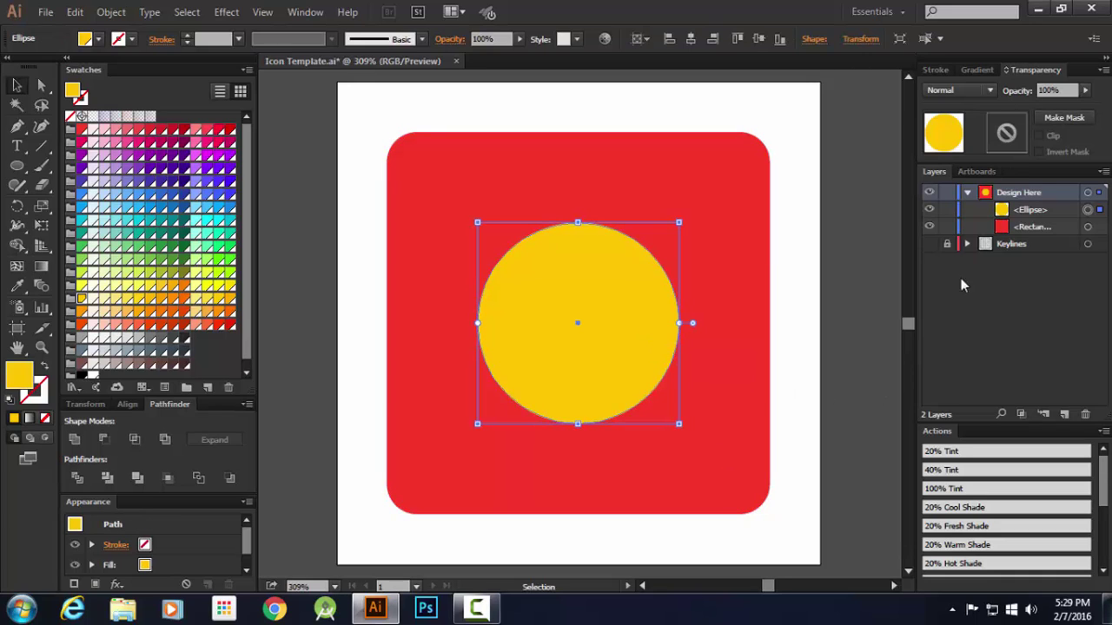
pyautogui.hotkey('ctrl', 'z')
pyautogui.hotkey('ctrl', 'z')
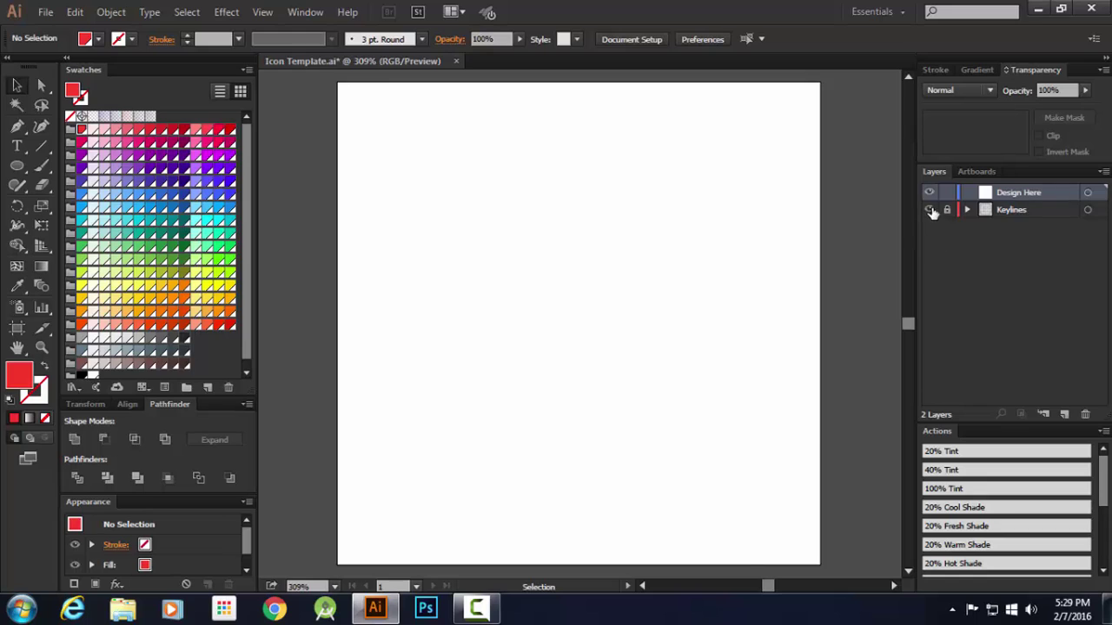
# Show the Keylines layer again and pick the Rounded Rectangle Tool from the shape flyout
pyautogui.click(929, 210)
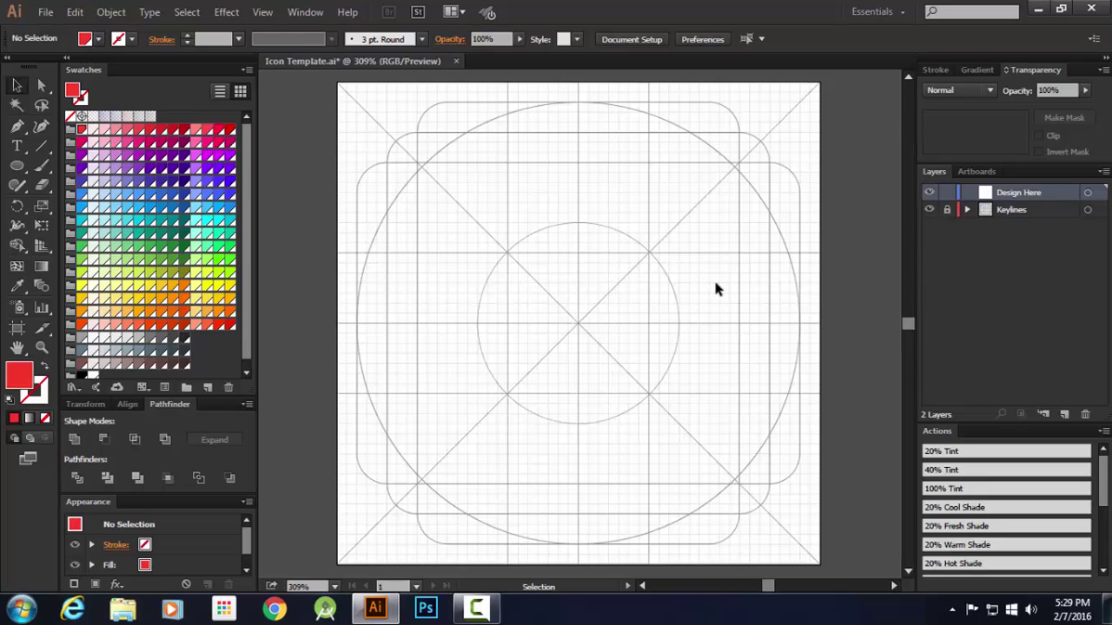
pyautogui.click(18, 166)
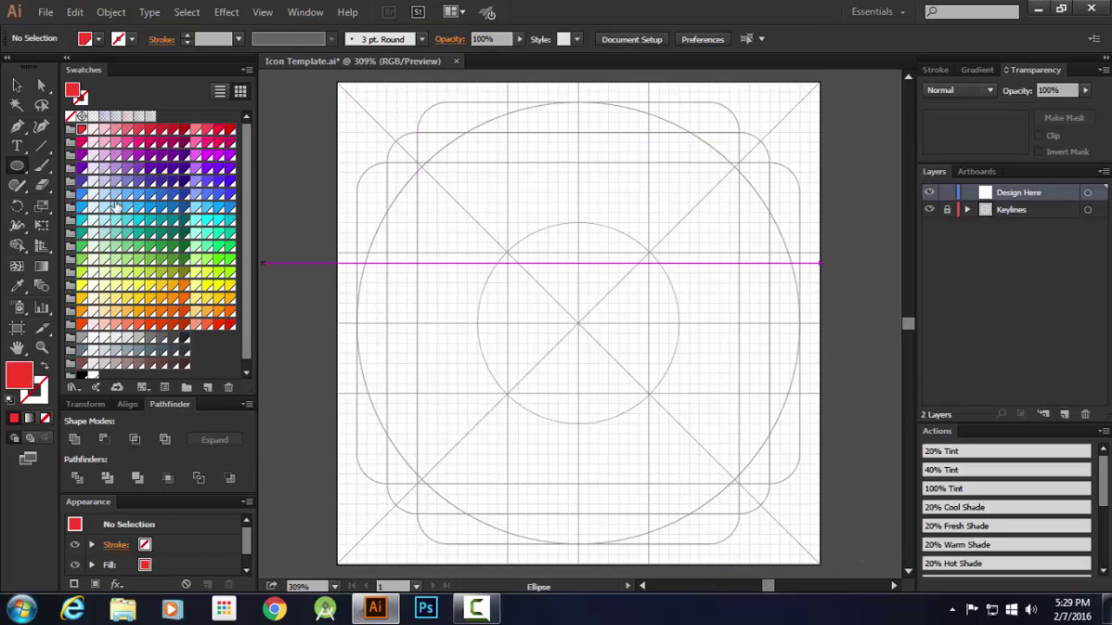
pyautogui.click(17, 167)
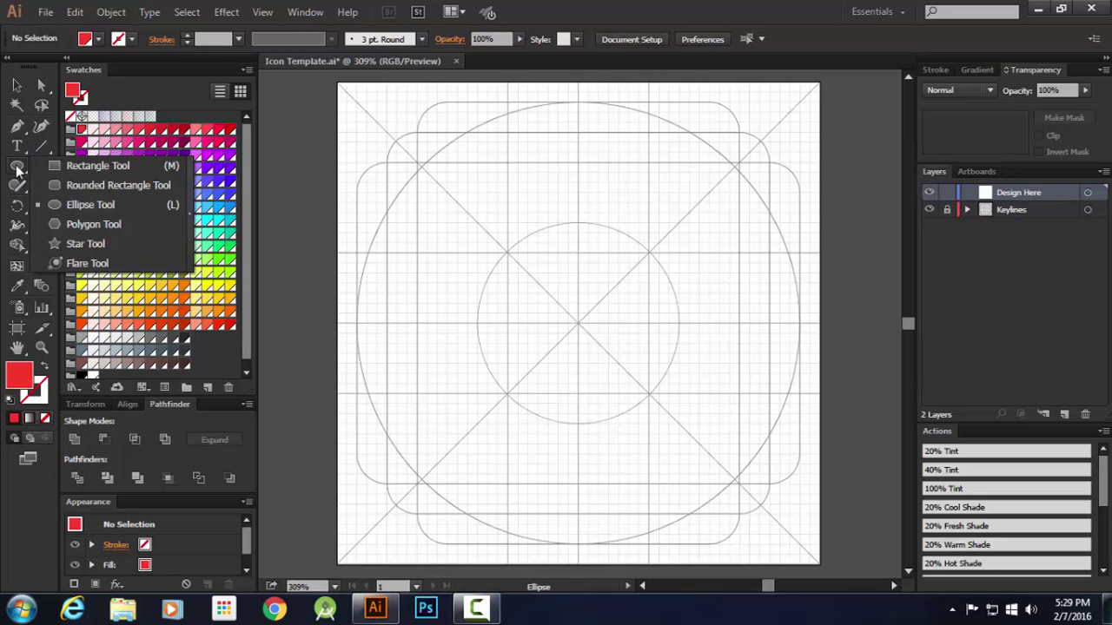
pyautogui.click(83, 184)
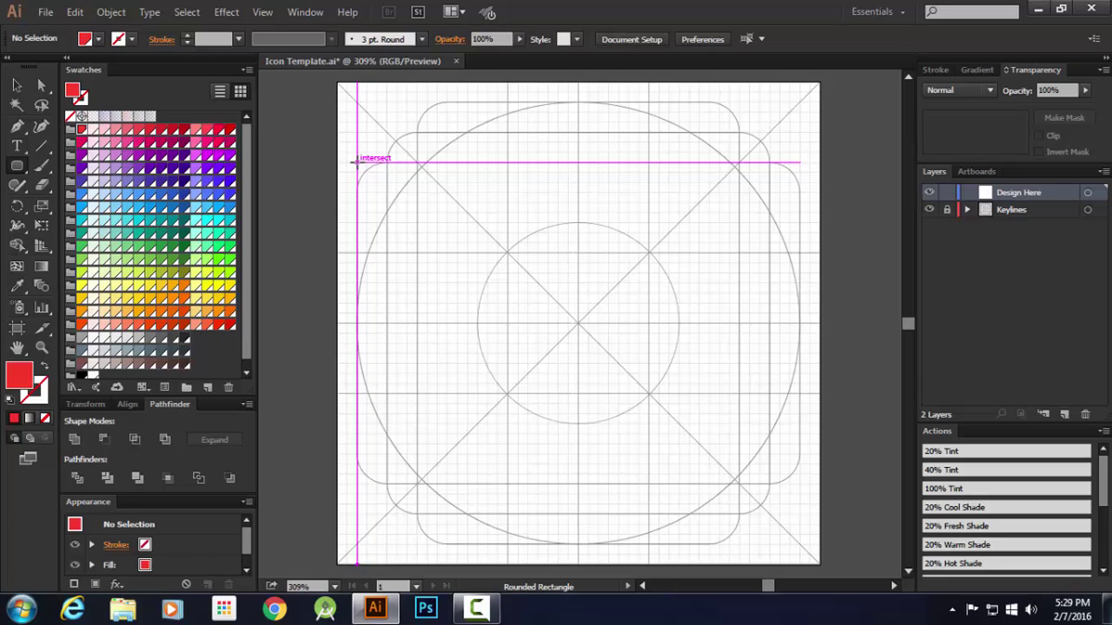
pyautogui.click(355, 161)
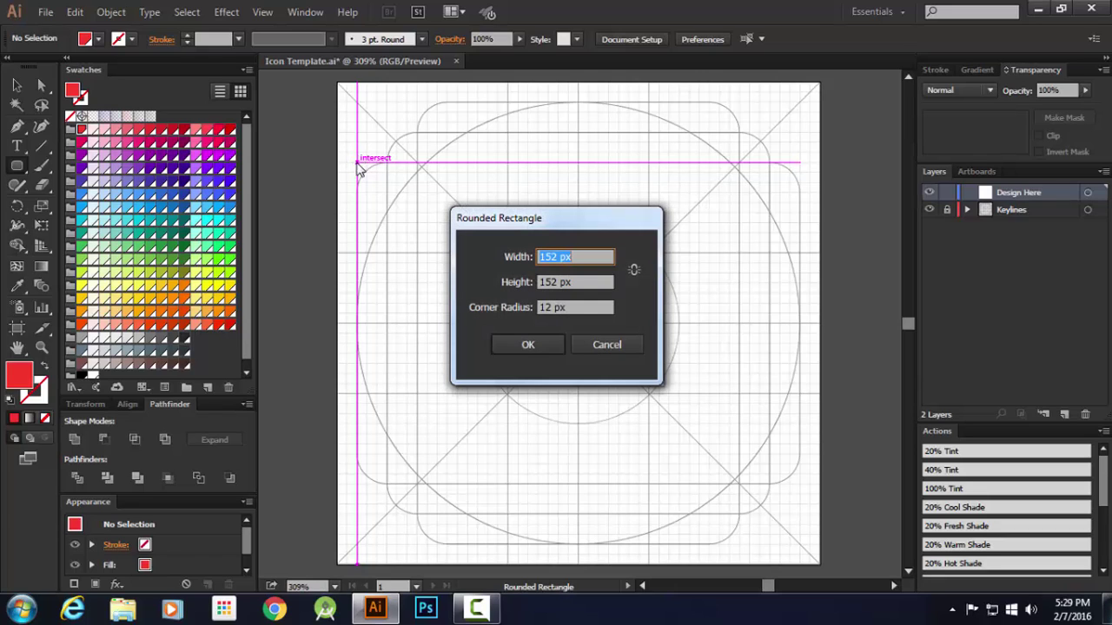
pyautogui.click(596, 342)
pyautogui.moveTo(22, 174); pyautogui.dragTo(96, 188)
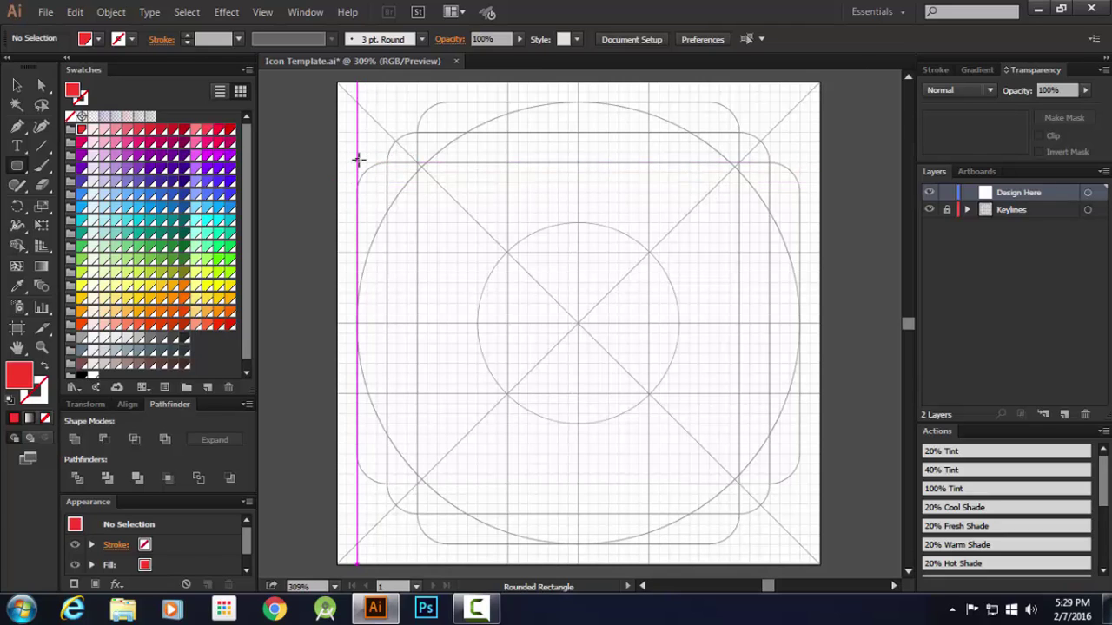
pyautogui.click(357, 161)
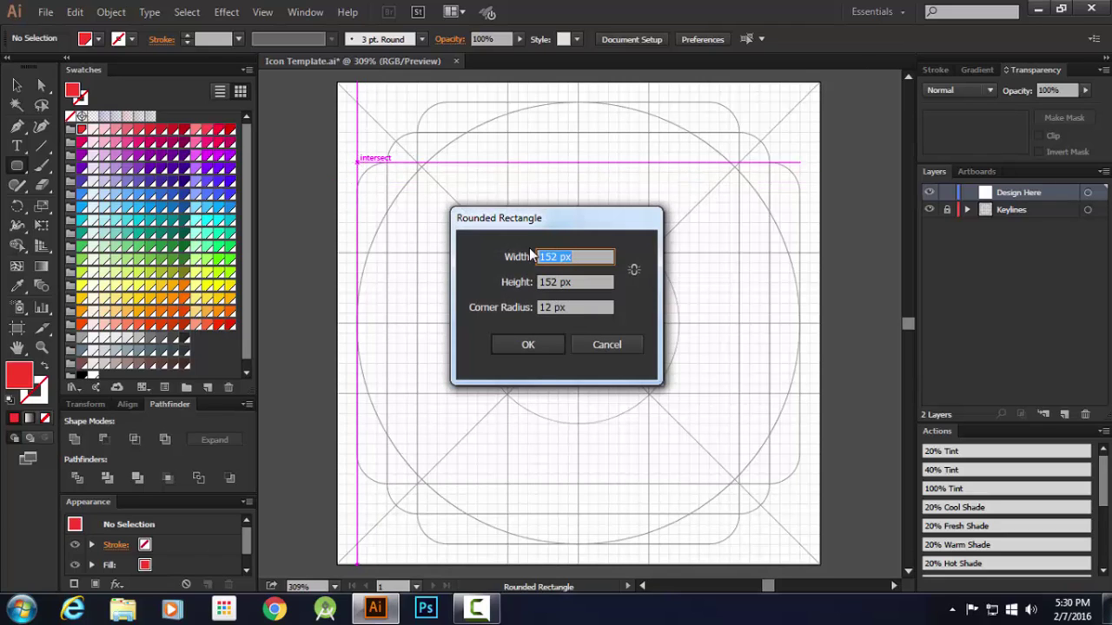
pyautogui.write('176')
pyautogui.press('Tab')
pyautogui.write('1')
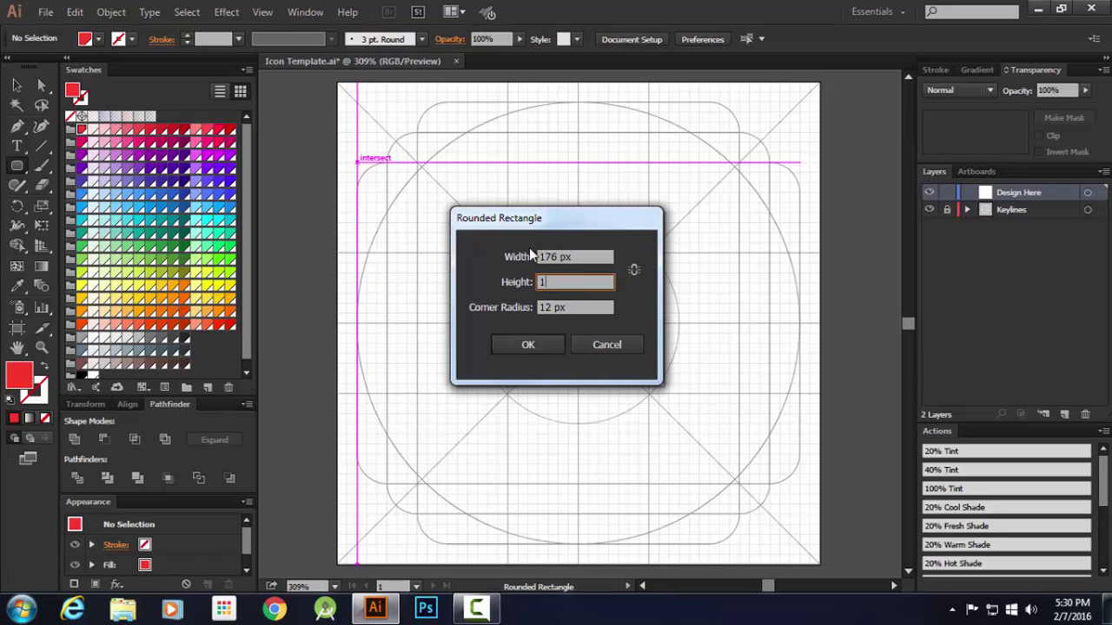
pyautogui.write('28')
pyautogui.press('Tab')
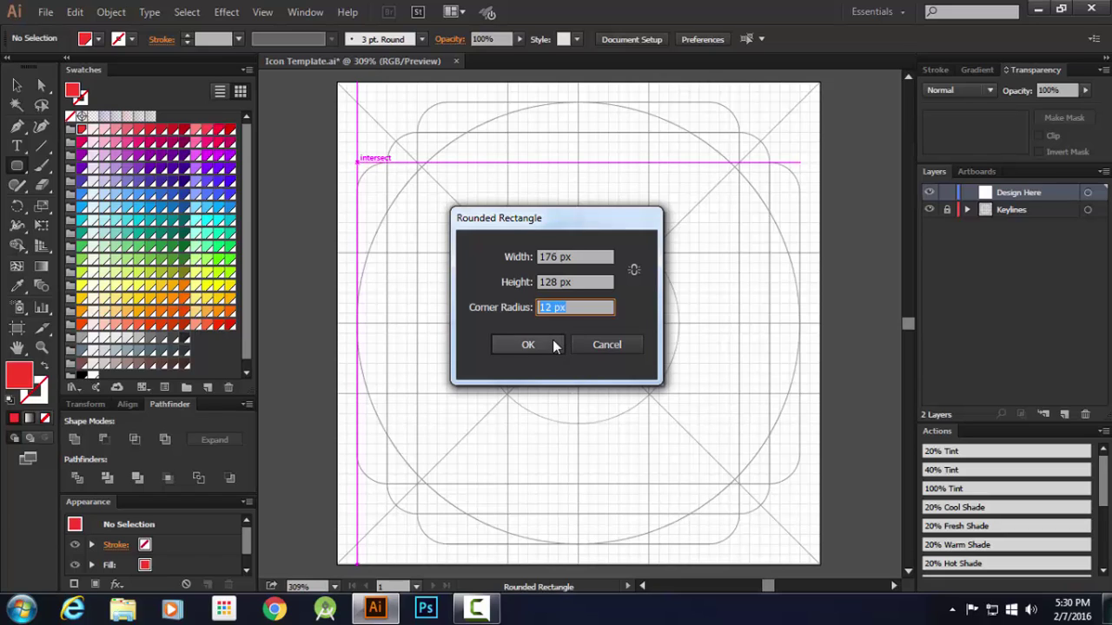
pyautogui.click(527, 345)
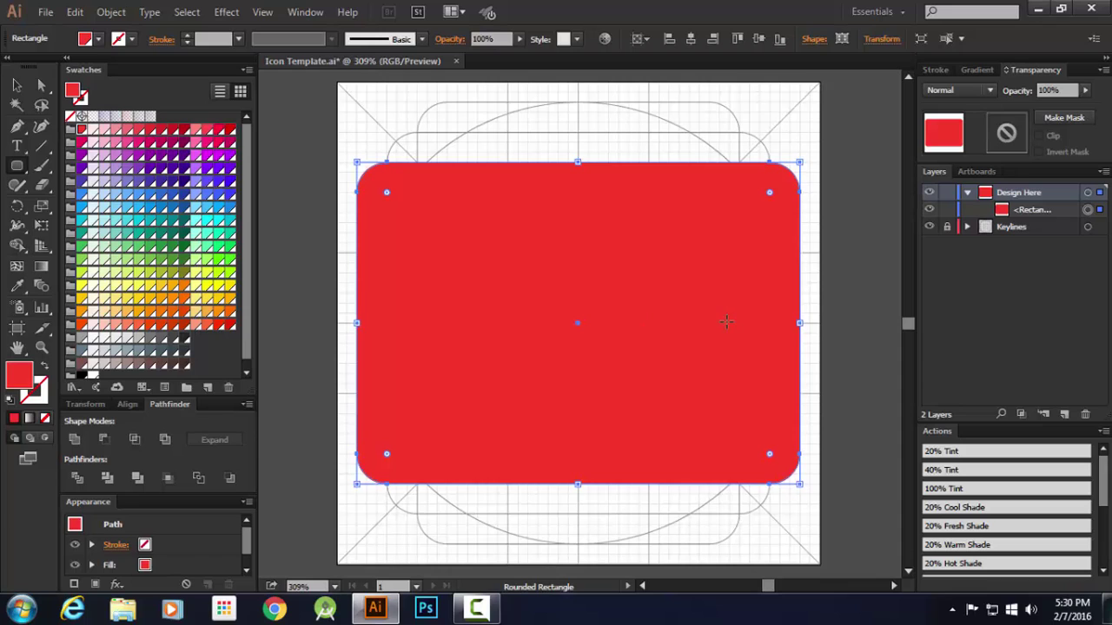
pyautogui.press('Delete')
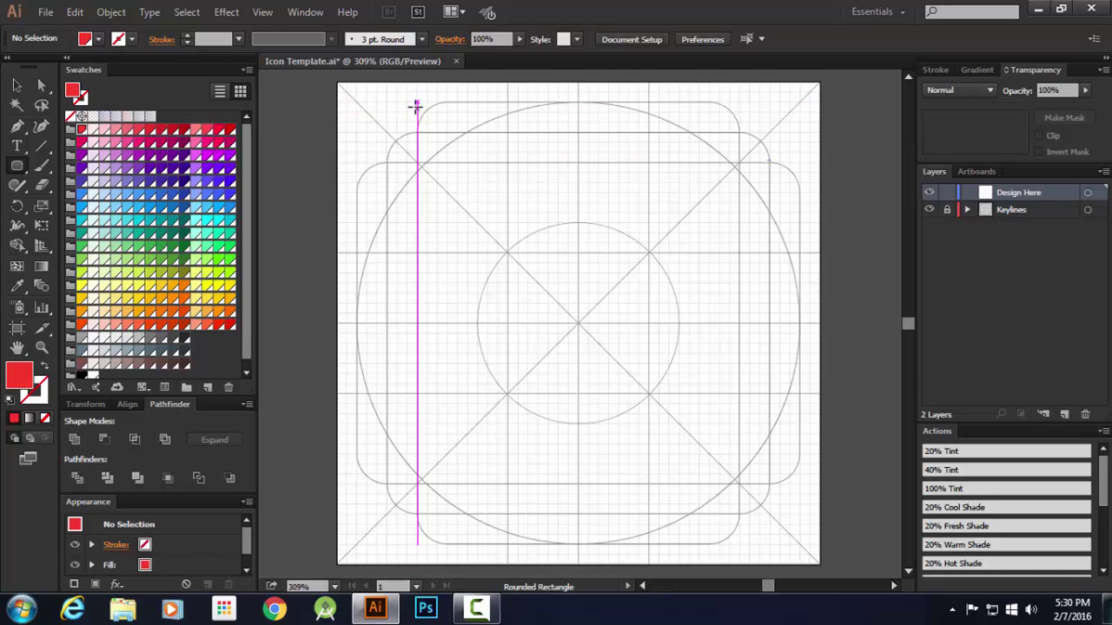
pyautogui.click(415, 102)
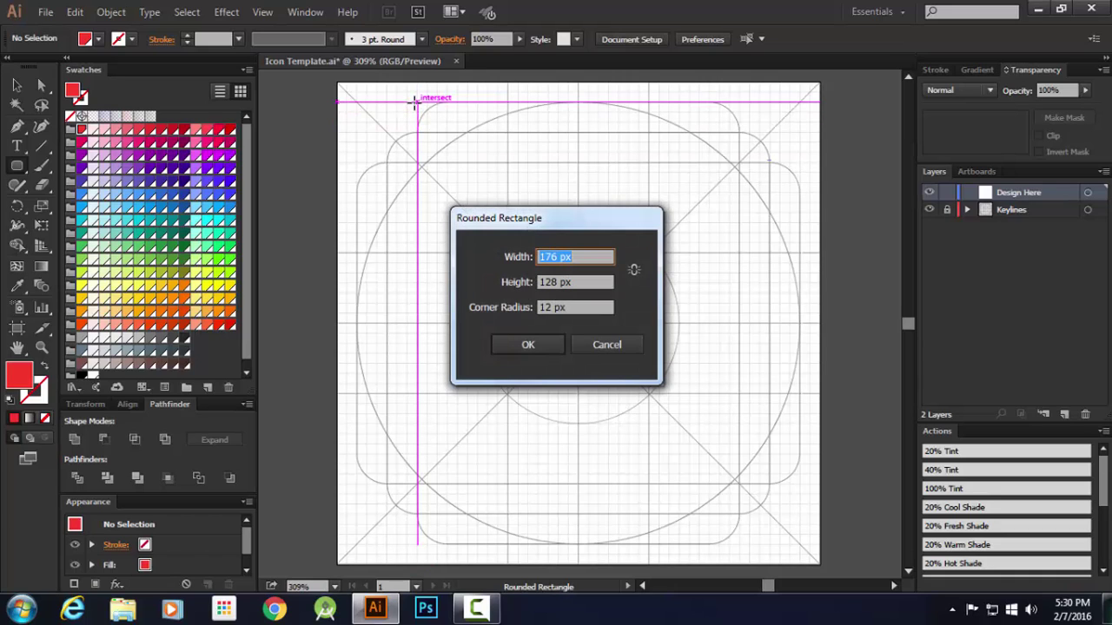
pyautogui.write('128')
pyautogui.press('Tab')
pyautogui.write('17')
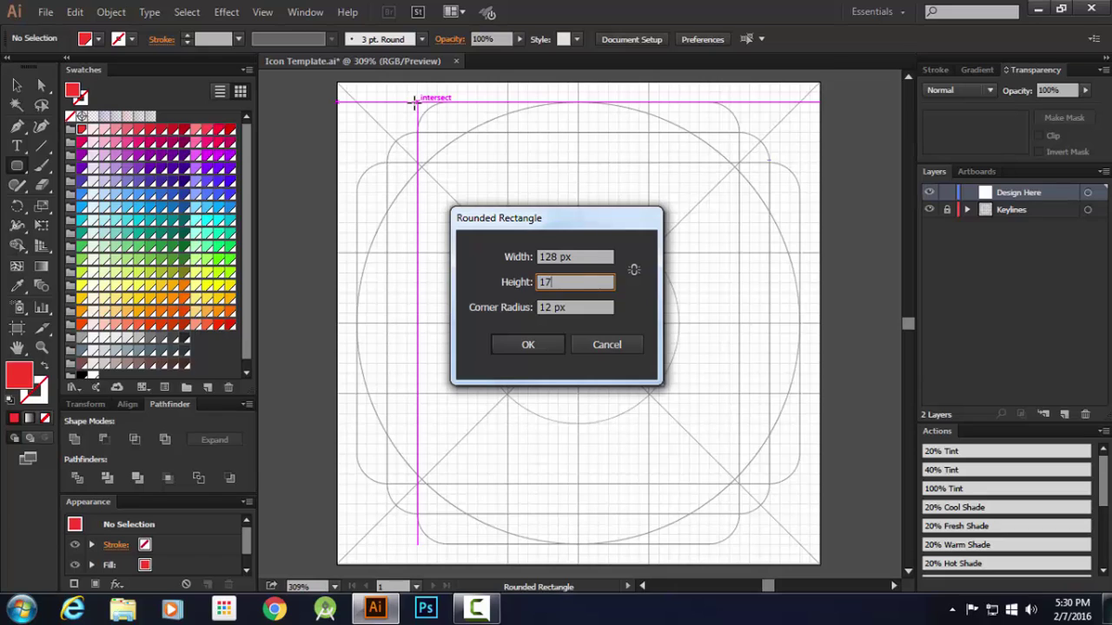
pyautogui.write('6')
pyautogui.press('Return')
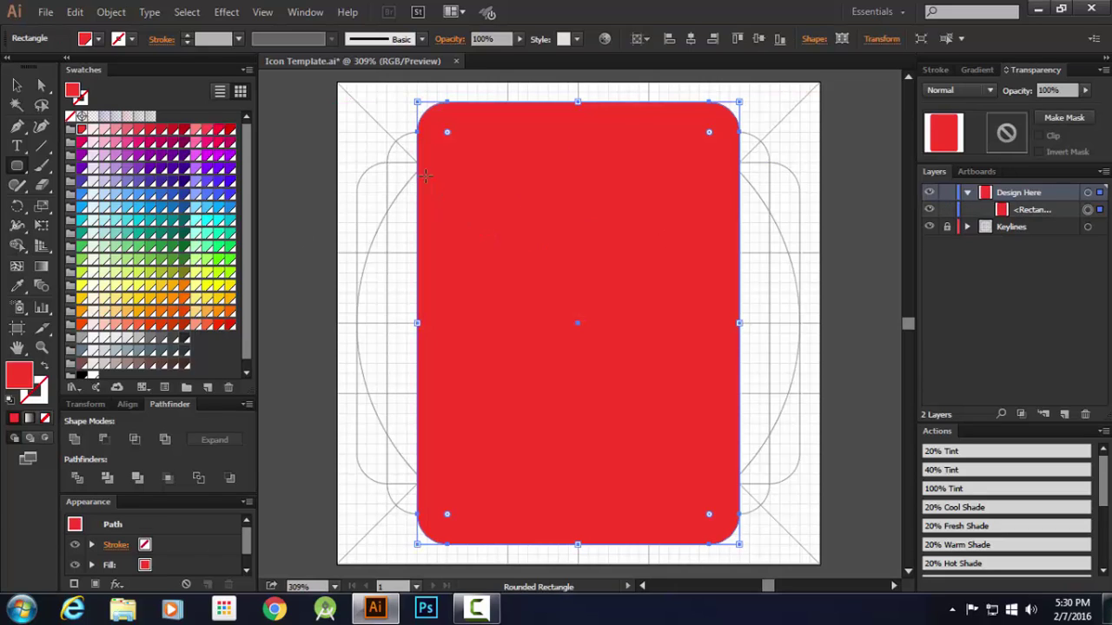
pyautogui.press('Delete')
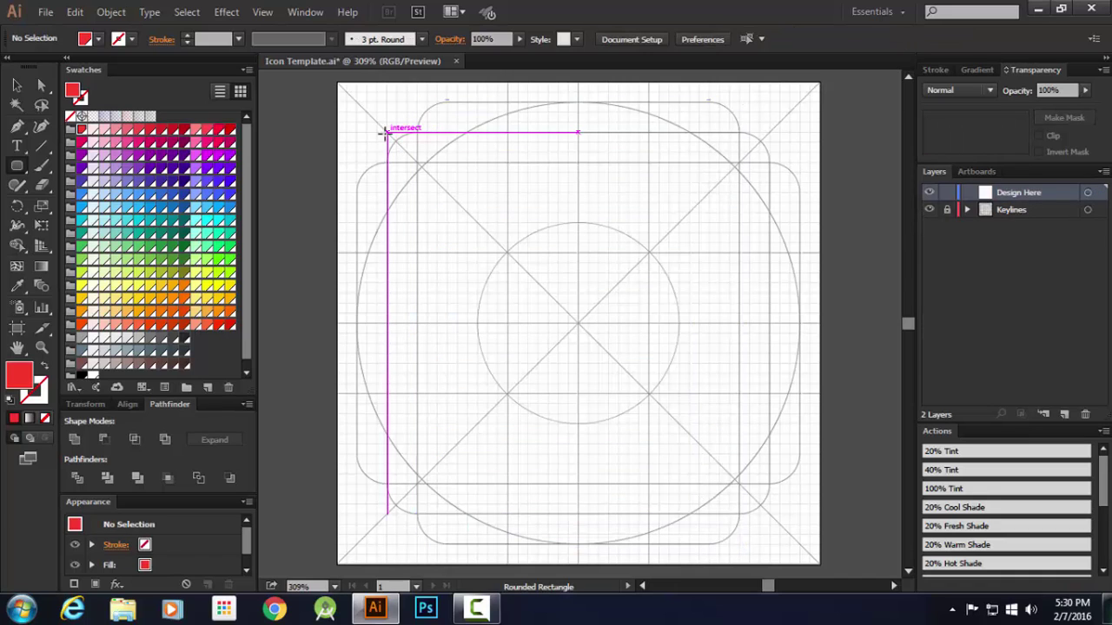
pyautogui.click(385, 132)
pyautogui.write('152')
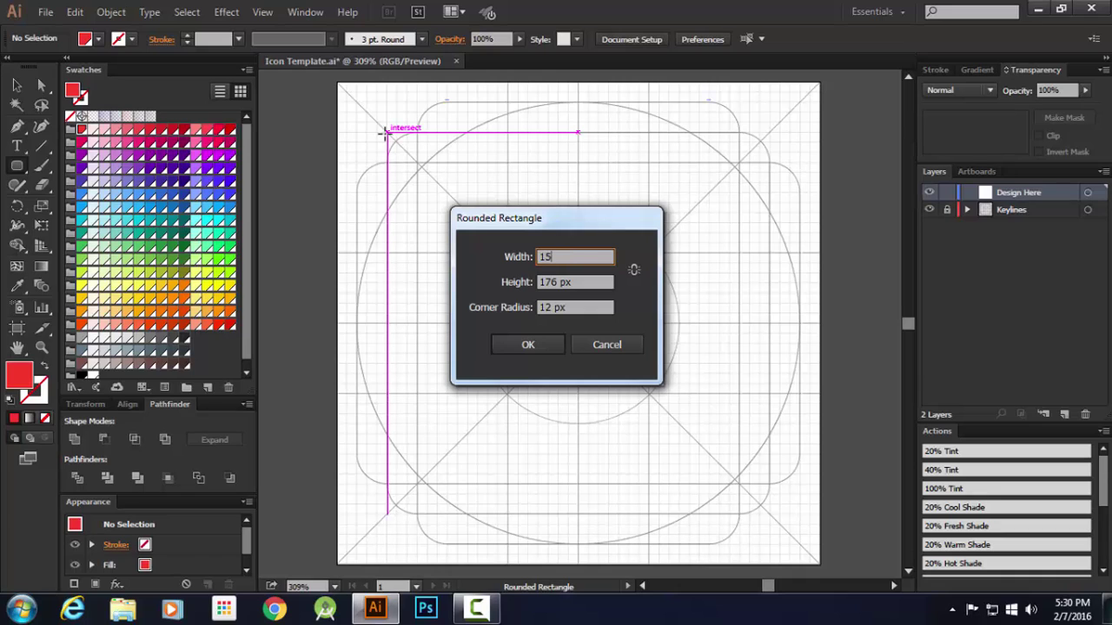
pyautogui.press('Tab')
pyautogui.write('152')
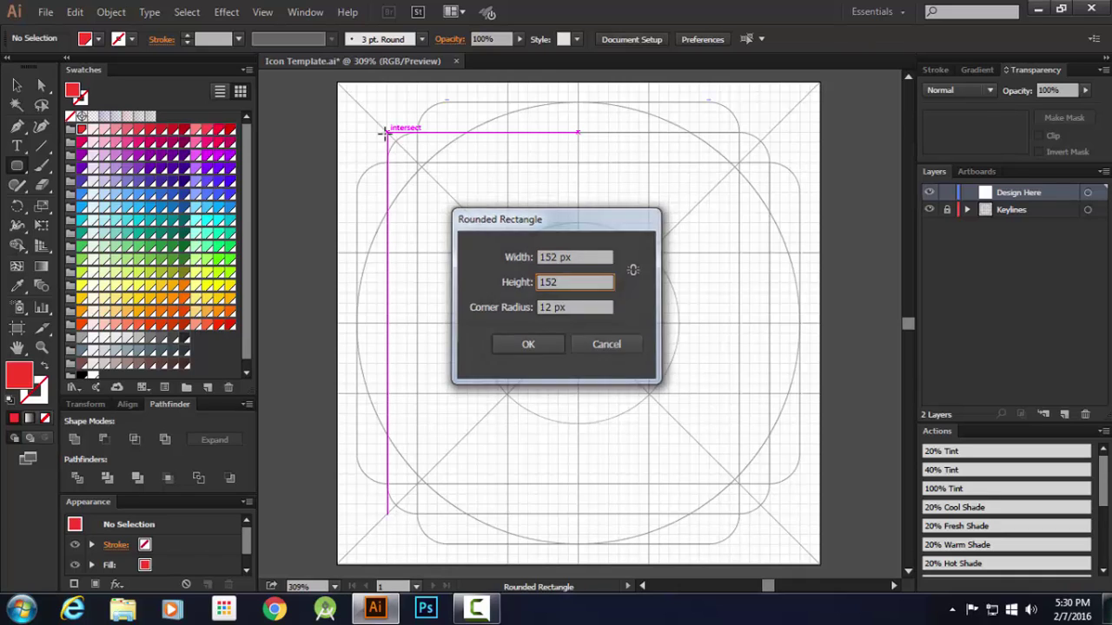
pyautogui.press('Return')
pyautogui.press('Delete')
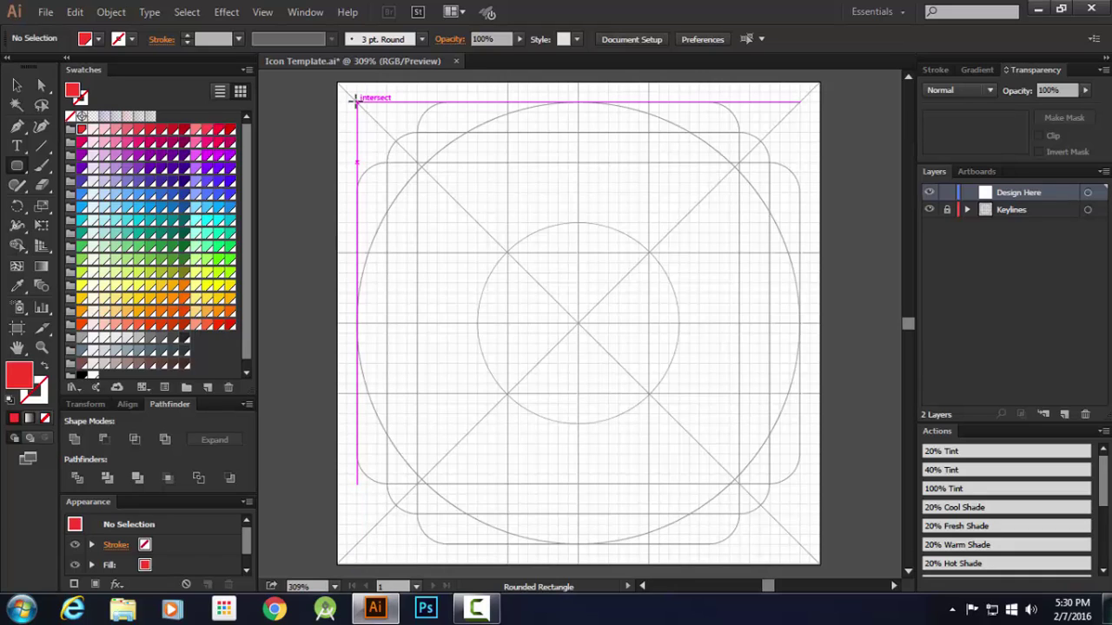
pyautogui.click(357, 100)
pyautogui.write('176')
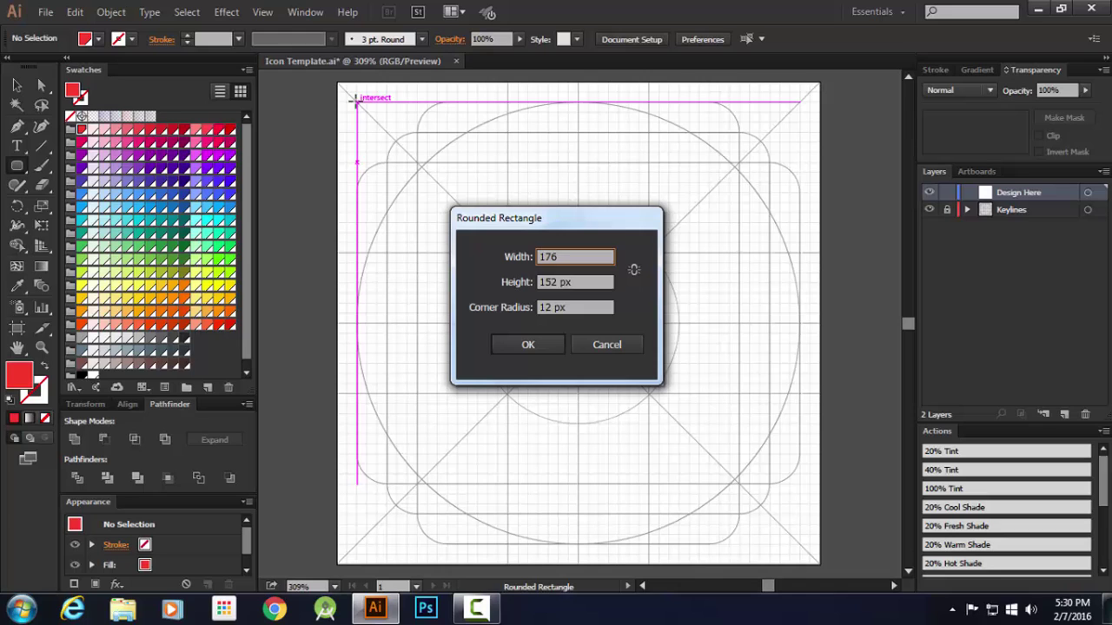
pyautogui.press('Tab')
pyautogui.write('17')
pyautogui.press('Return')
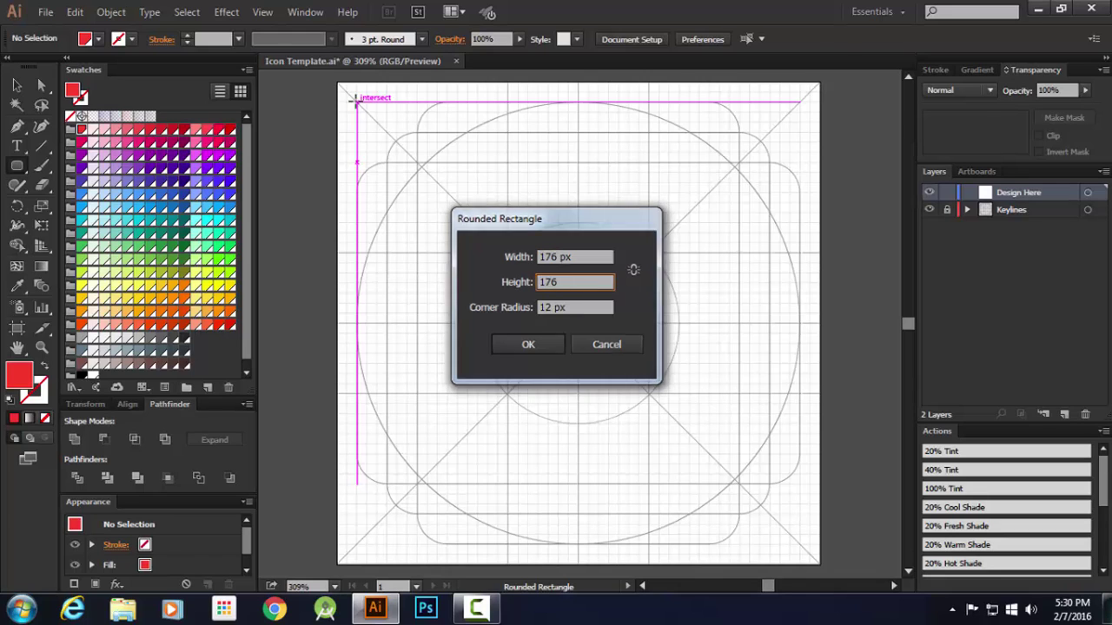
pyautogui.press('Delete')
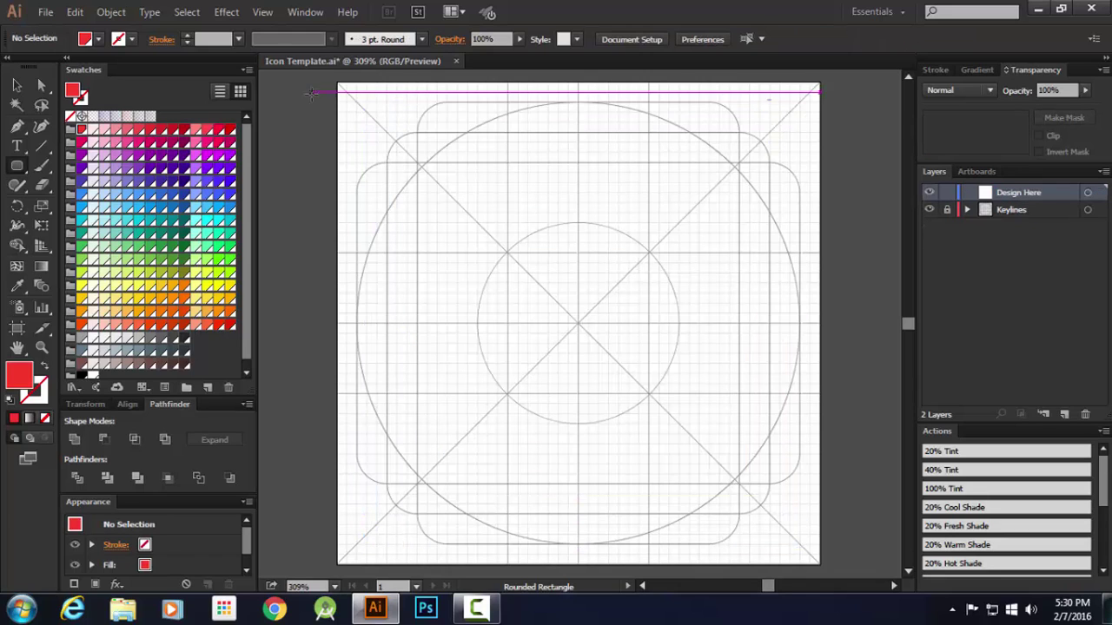
pyautogui.press('l')
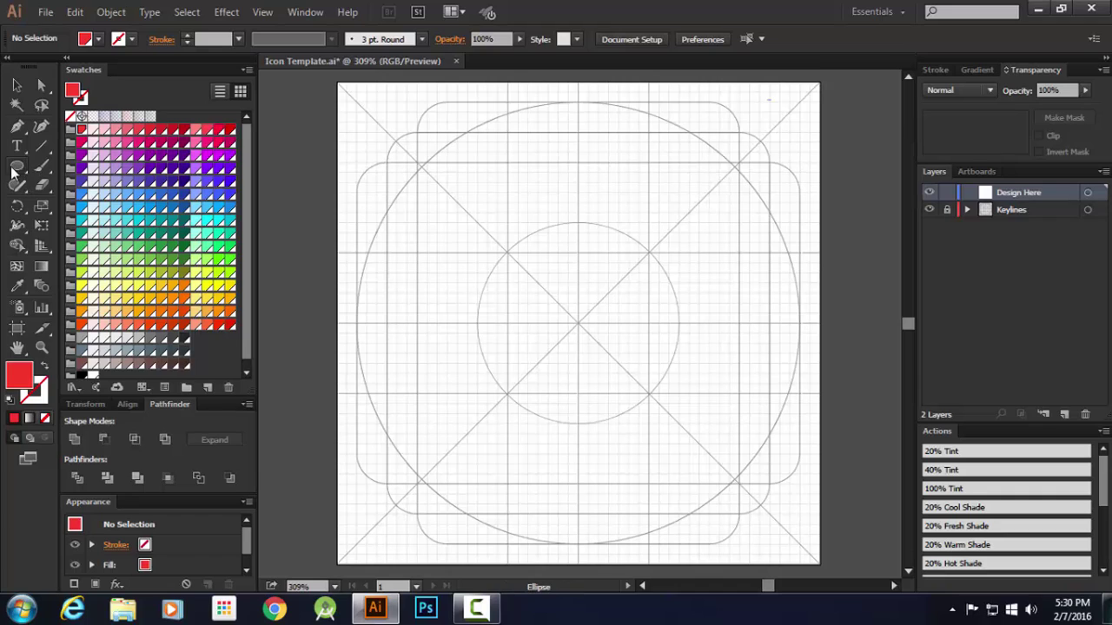
pyautogui.click(356, 97)
pyautogui.write('176')
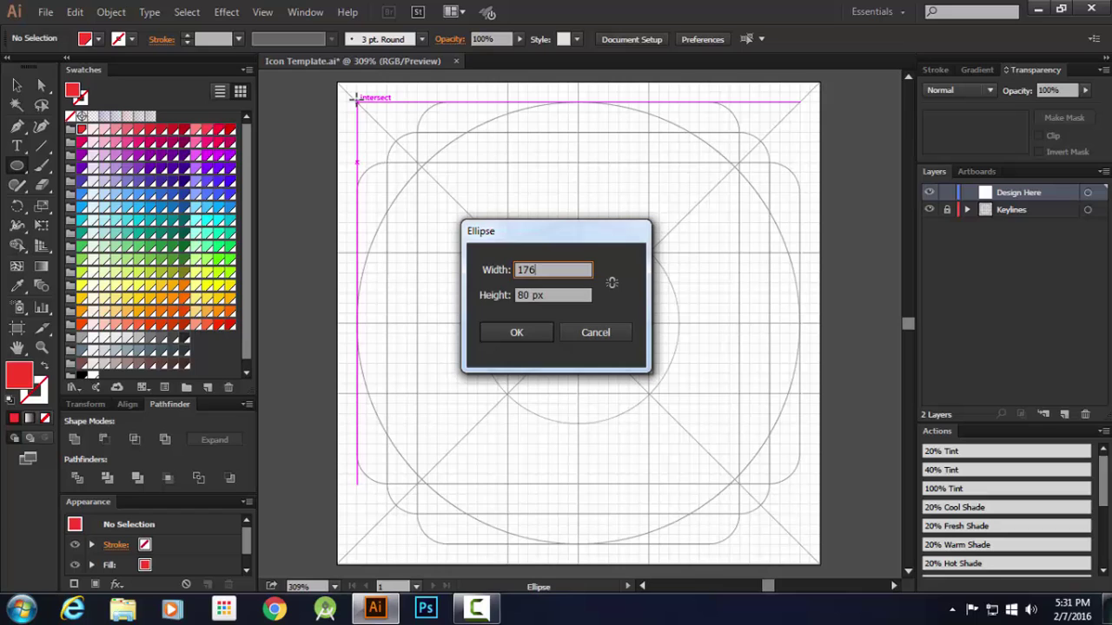
pyautogui.press('Tab')
pyautogui.write('176')
pyautogui.press('Return')
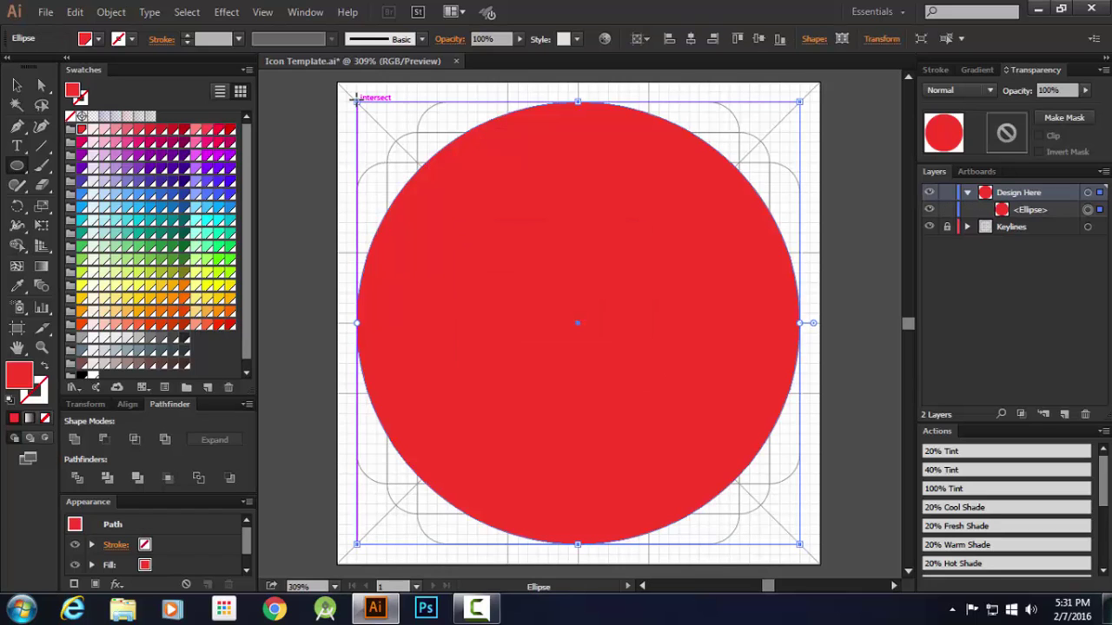
pyautogui.press('Delete')
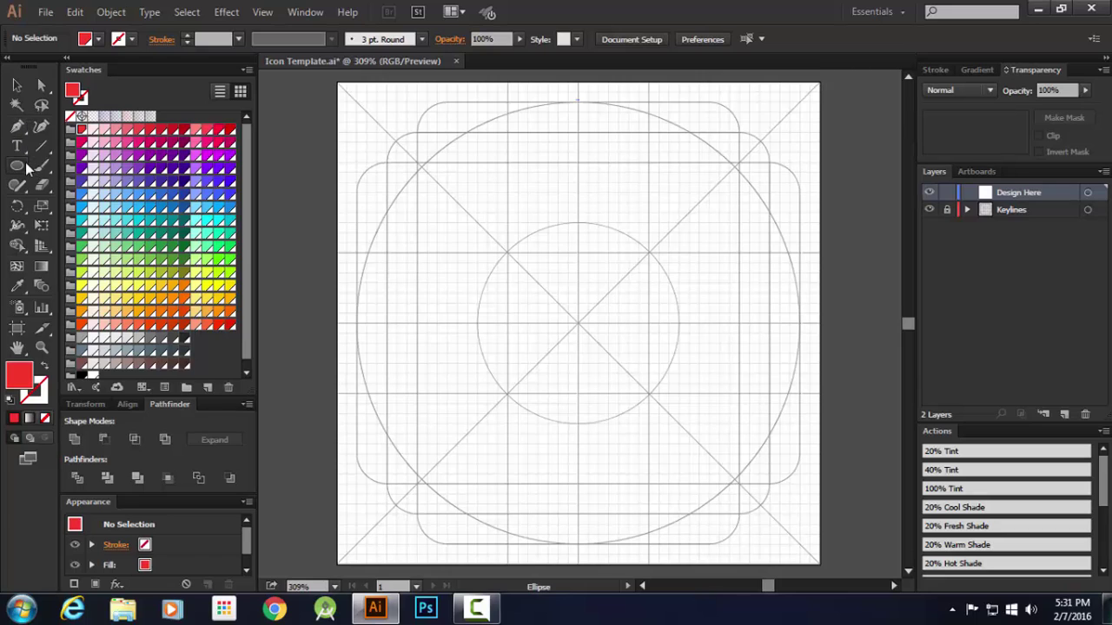
# Draw a 152 × 152 px rounded rectangle at the keyline intersection, then delete it
pyautogui.moveTo(17, 165); pyautogui.dragTo(87, 180)
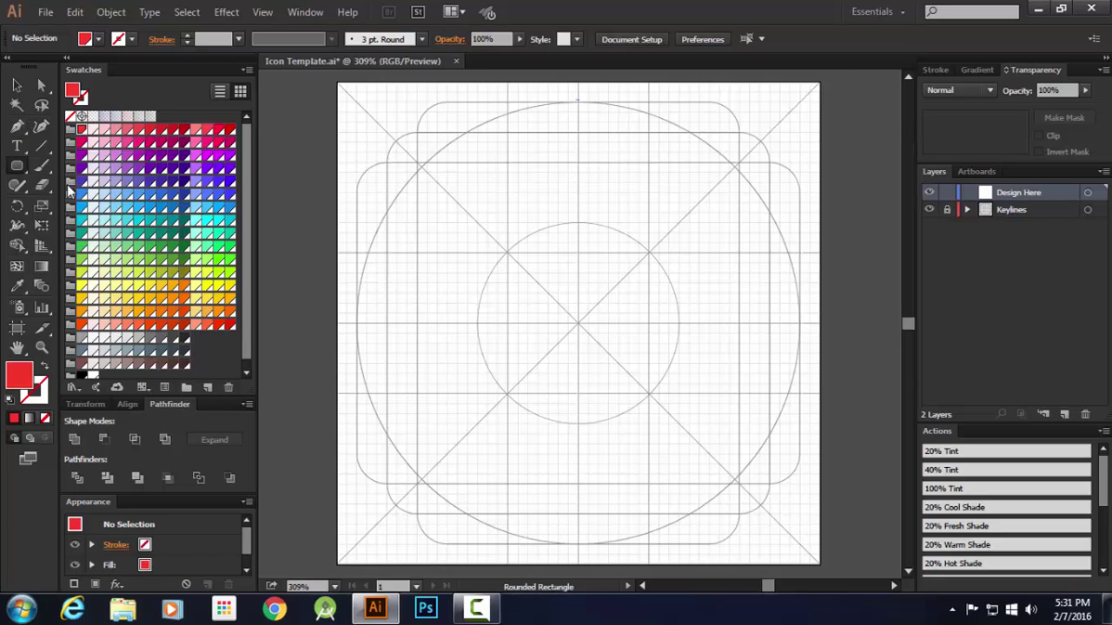
pyautogui.click(388, 132)
pyautogui.write('152')
pyautogui.press('Tab')
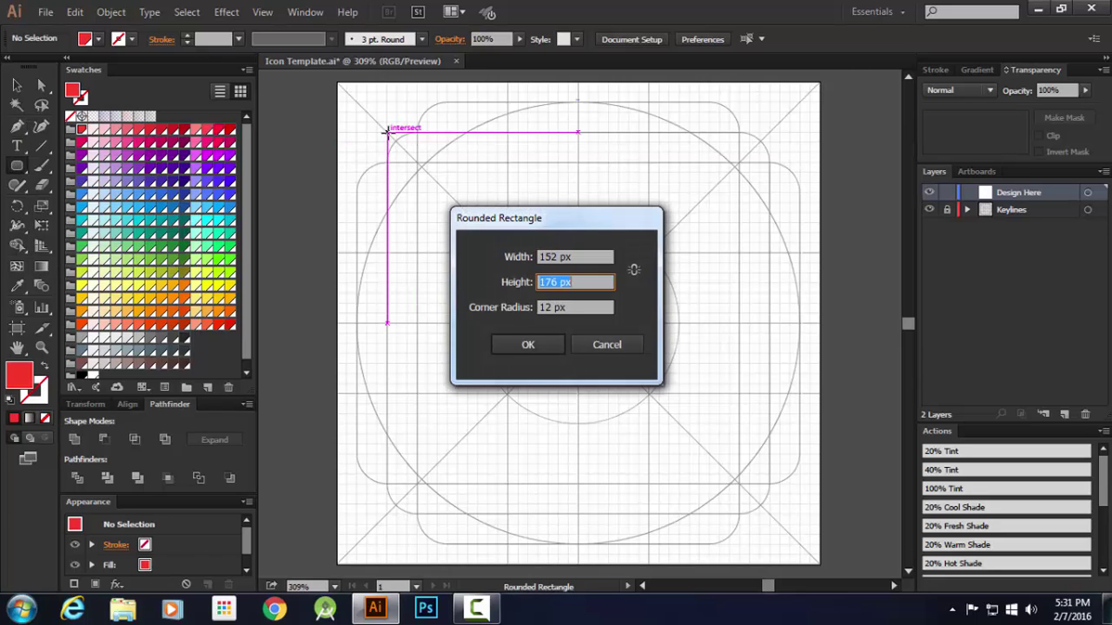
pyautogui.write('152')
pyautogui.press('Return')
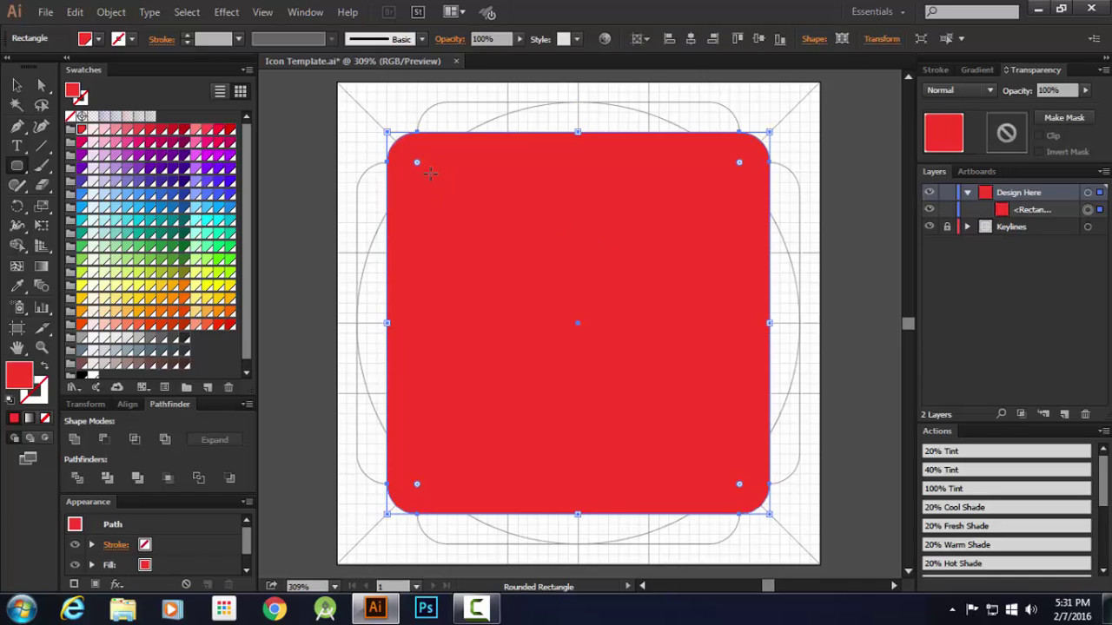
pyautogui.click(16, 87)
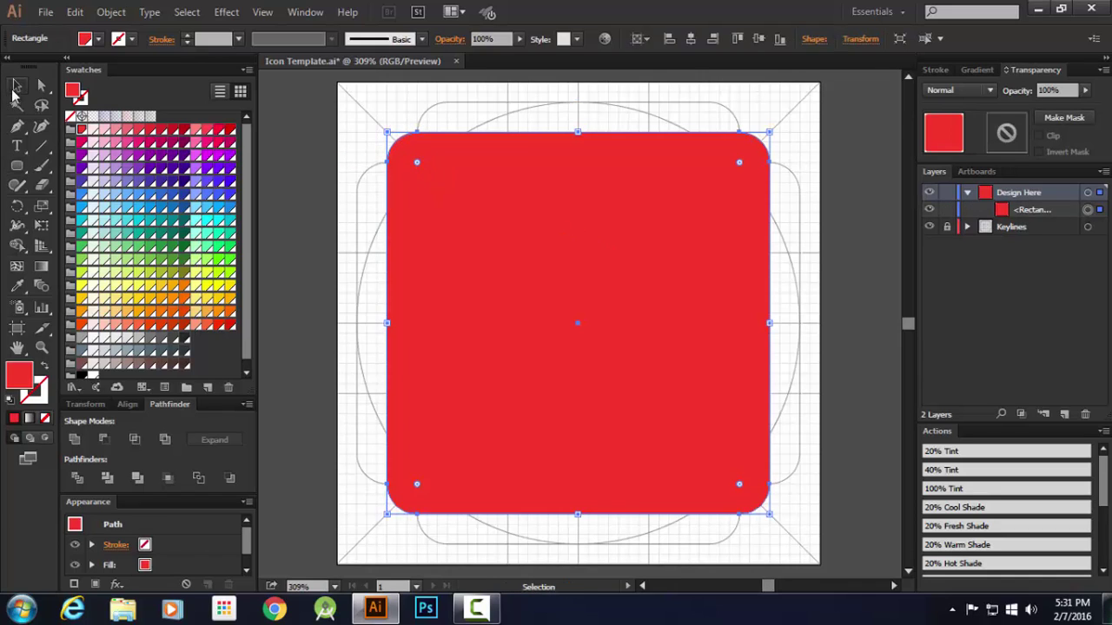
pyautogui.press('Delete')
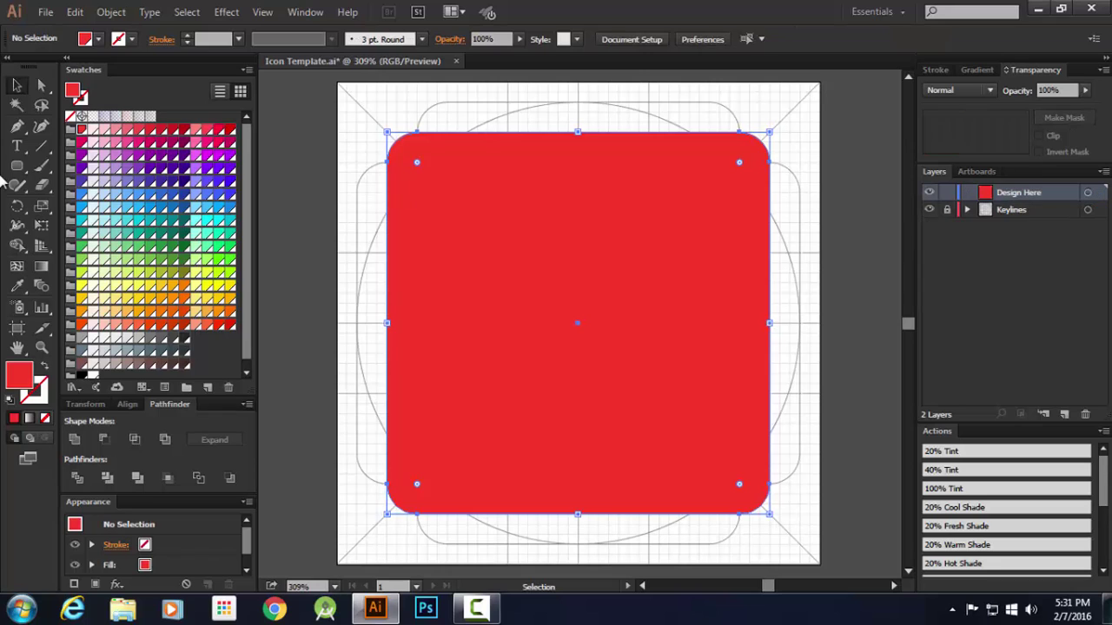
# Draw a 152 px square at the top-left keyline intersection and round its corners to 12 px
pyautogui.moveTo(16, 165); pyautogui.dragTo(79, 160)
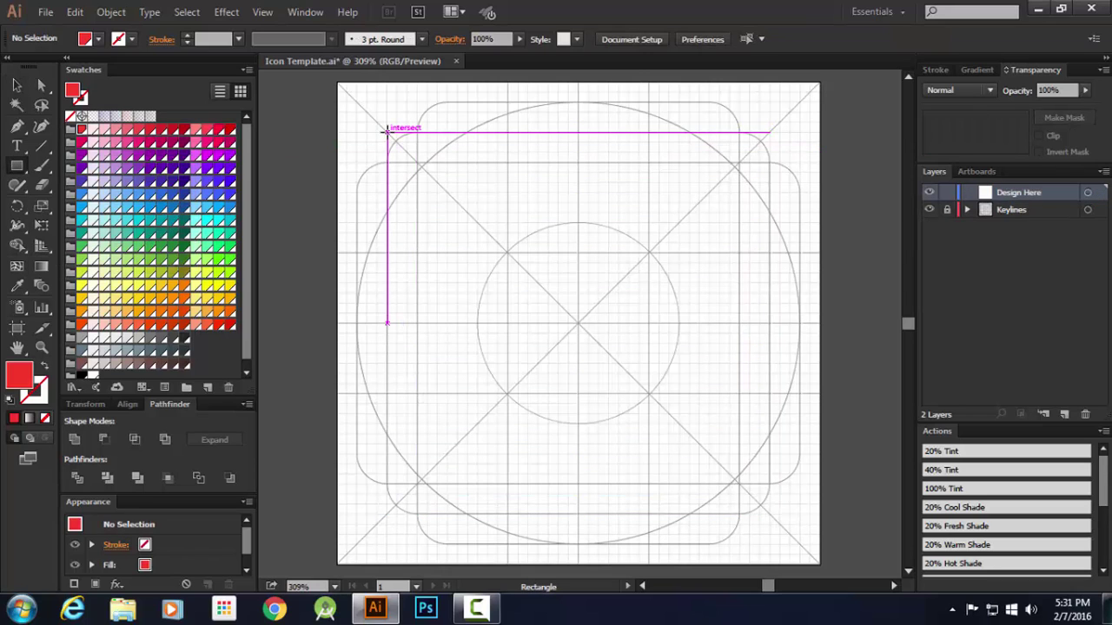
pyautogui.click(387, 129)
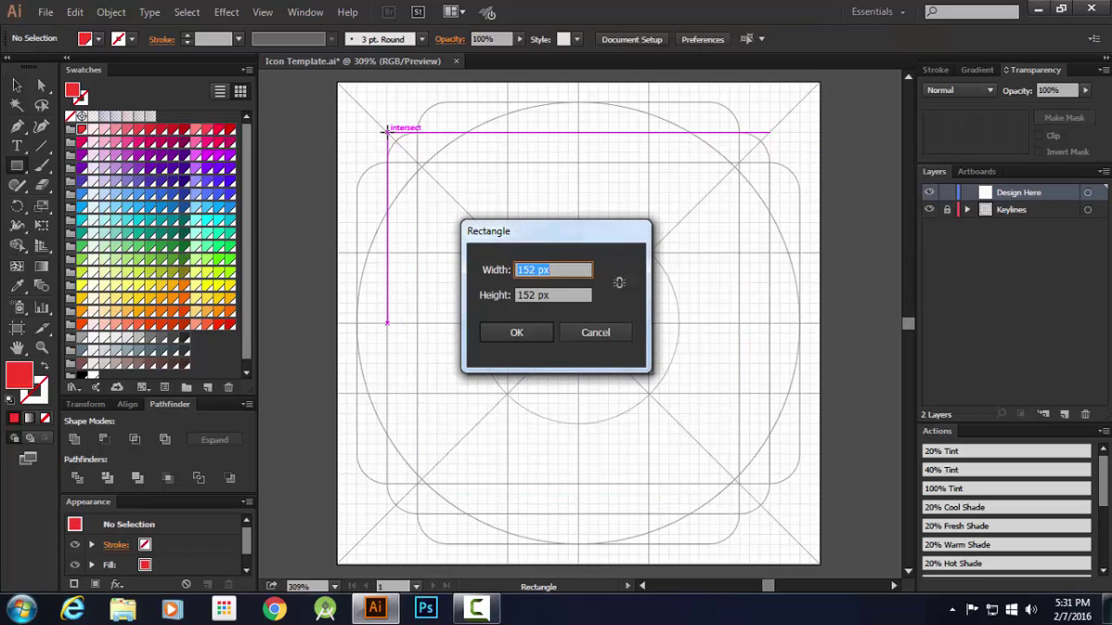
pyautogui.press('Return')
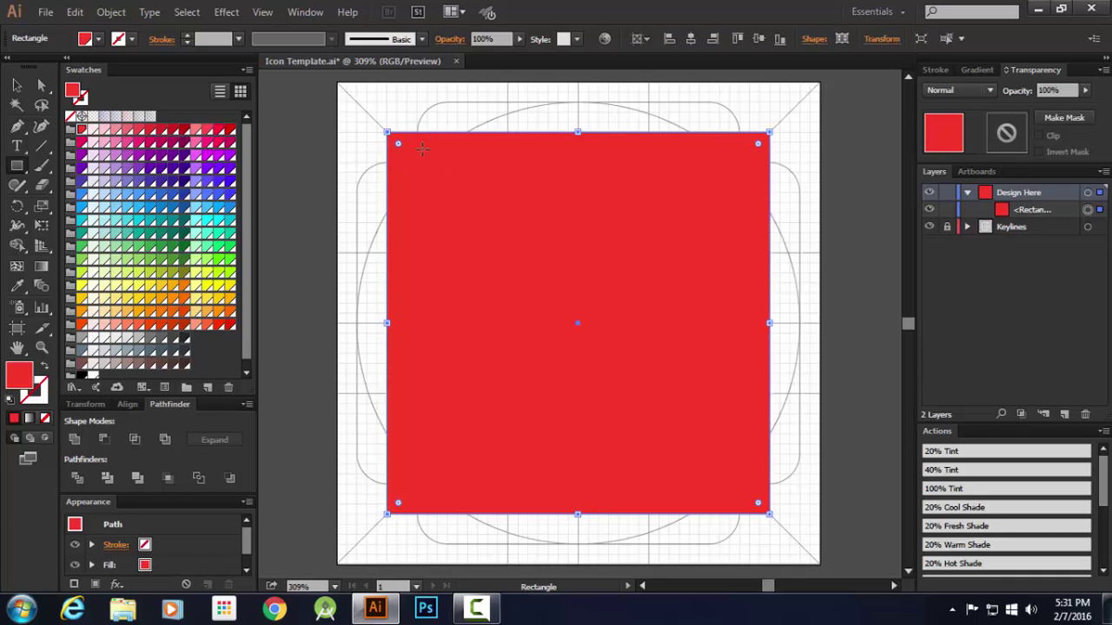
pyautogui.click(40, 84)
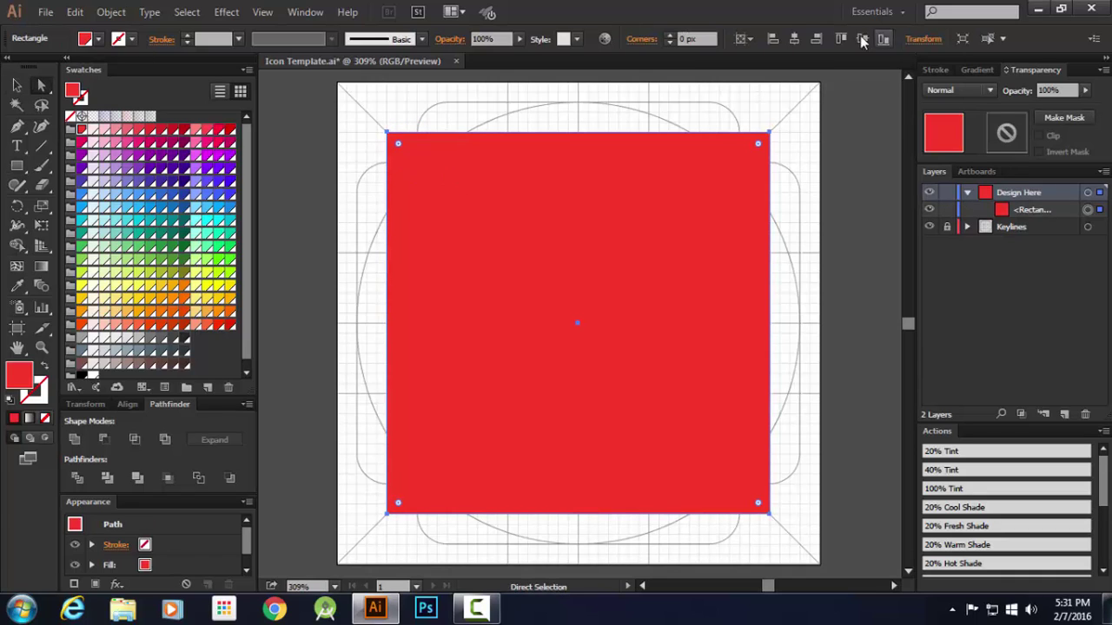
pyautogui.write('12')
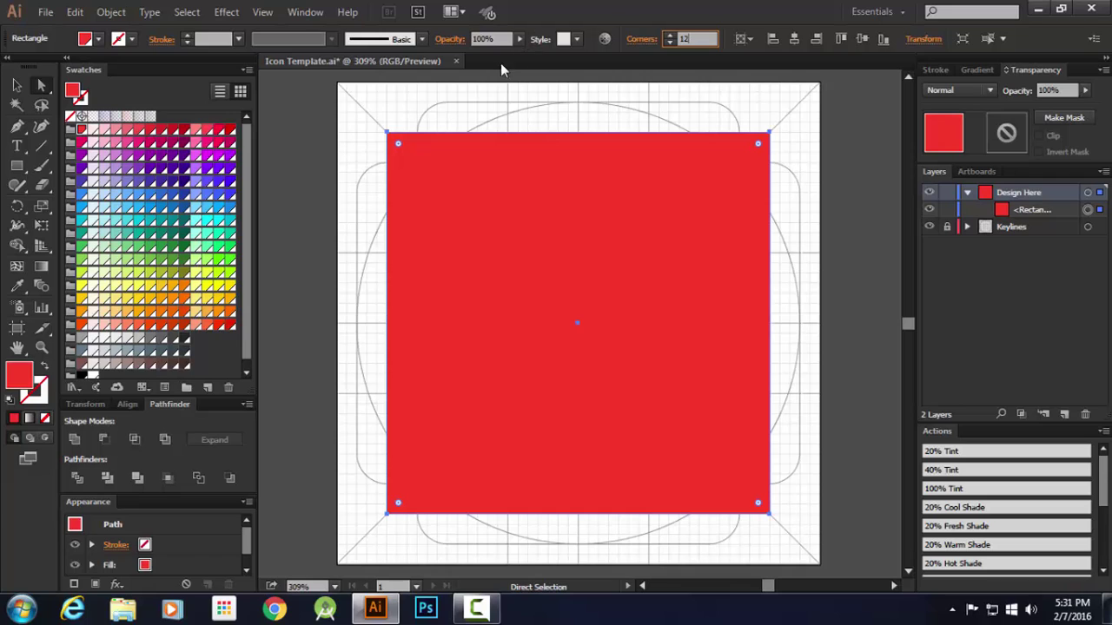
pyautogui.press('Return')
# Hide the Keylines layer grid and leave the rounded square deselected
pyautogui.click(16, 85)
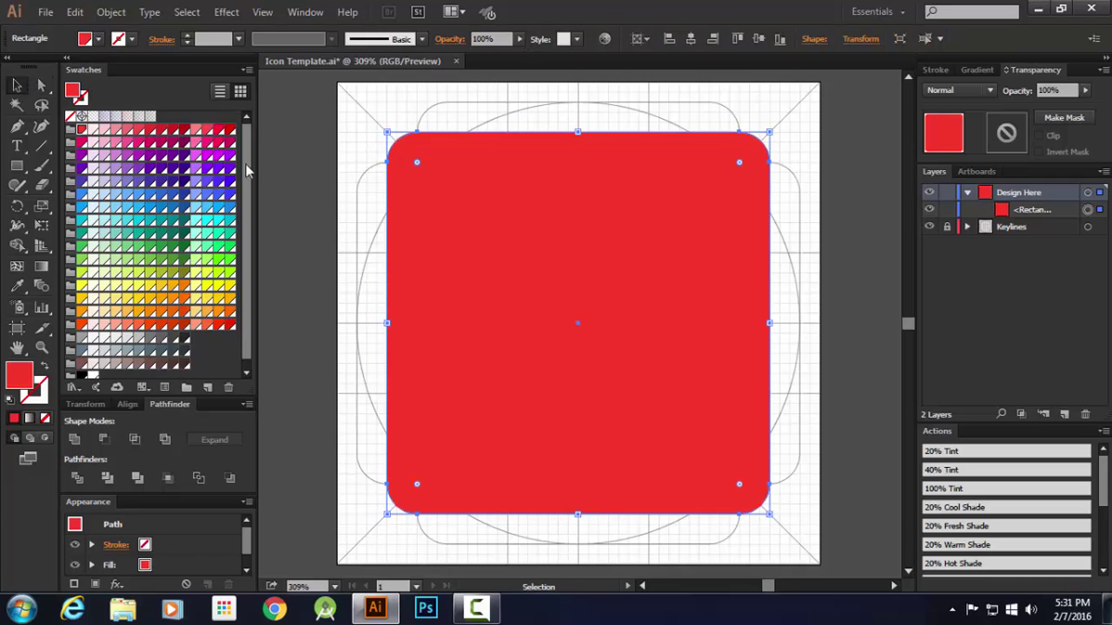
pyautogui.click(310, 179)
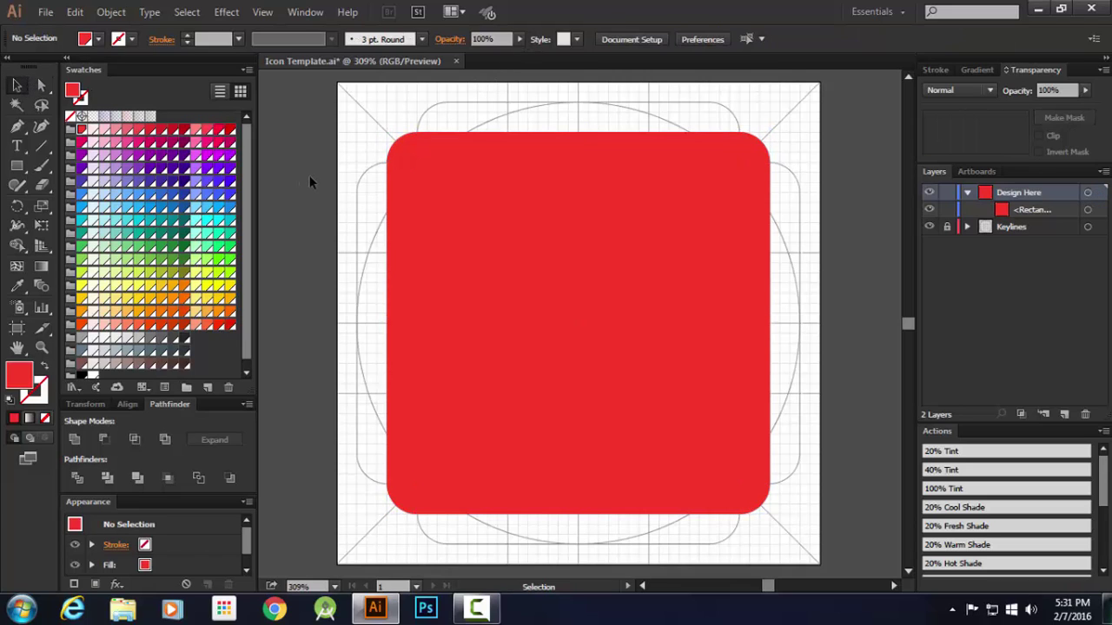
pyautogui.click(622, 282)
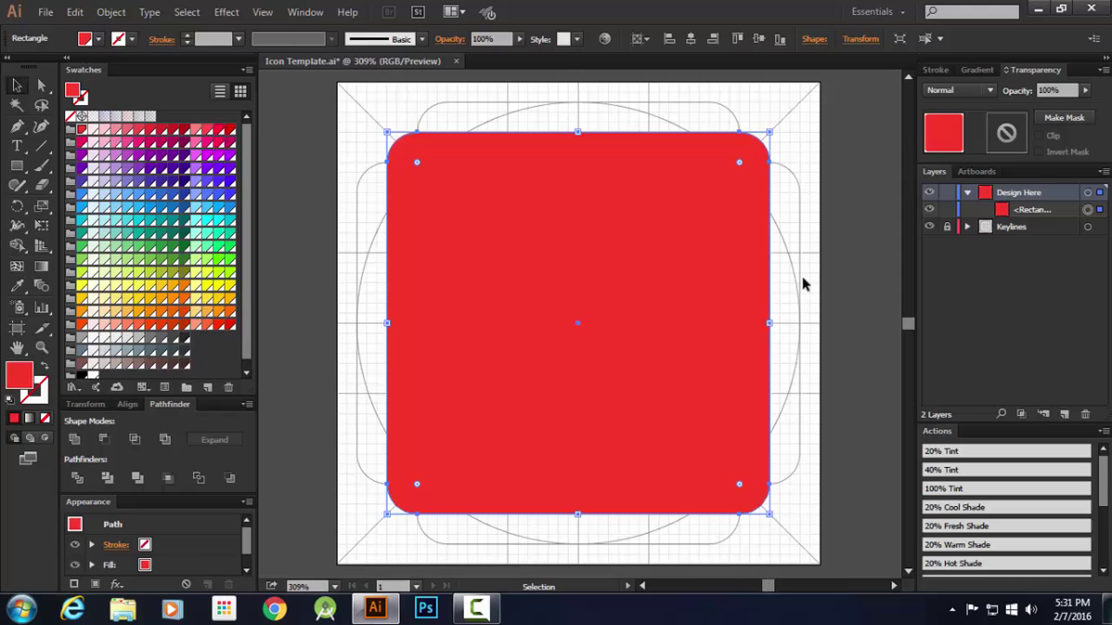
pyautogui.click(927, 227)
pyautogui.click(841, 246)
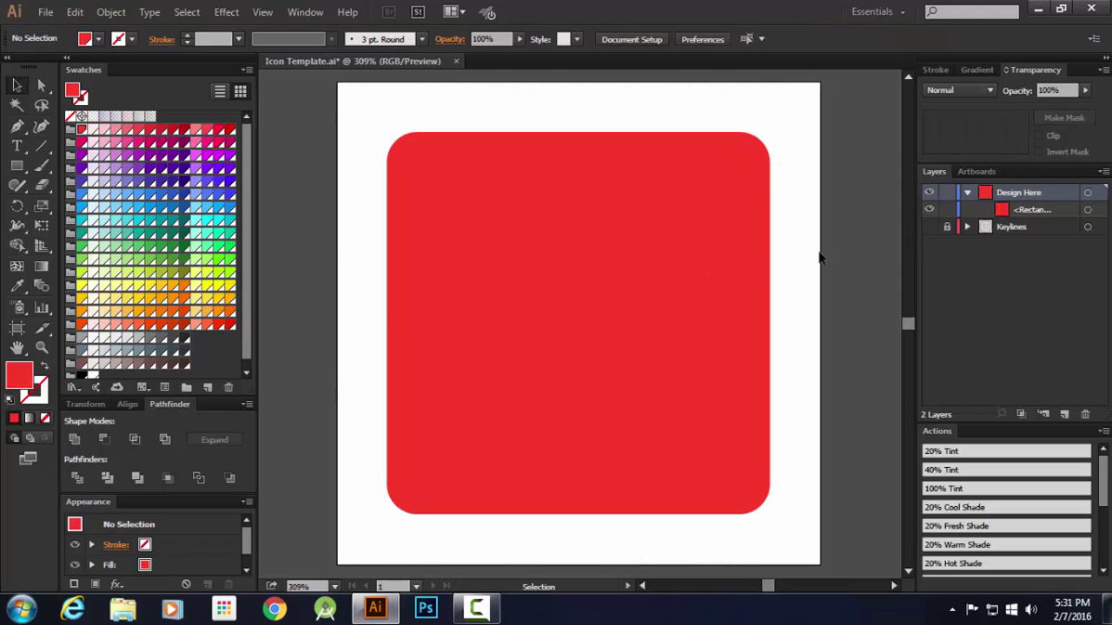
# Draw an 80 × 80 px circle on the canvas with the Ellipse tool
pyautogui.press('l')
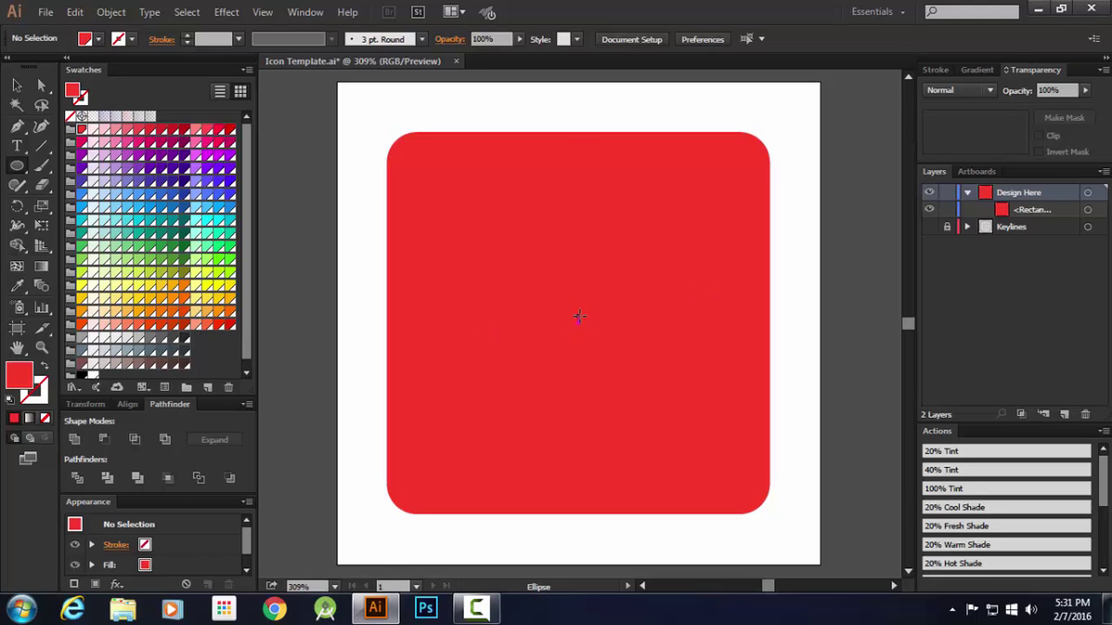
pyautogui.click(579, 309)
pyautogui.write('80')
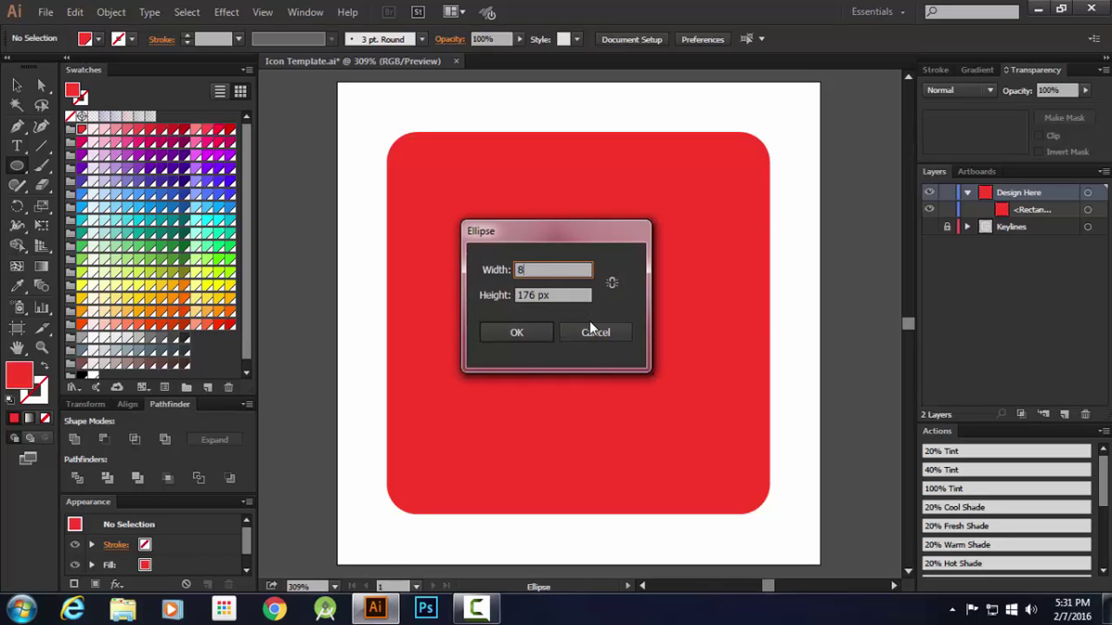
pyautogui.press('Tab')
pyautogui.write('8')
pyautogui.press('Return')
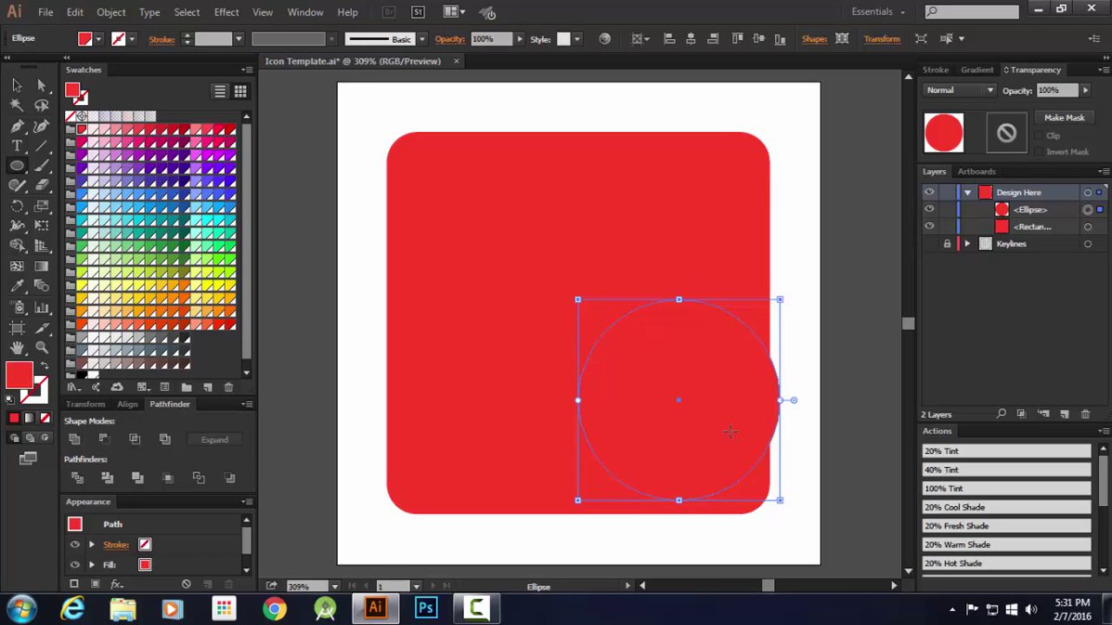
# Open and close the alignment reference choices and the Align options
pyautogui.click(646, 43)
pyautogui.click(695, 60)
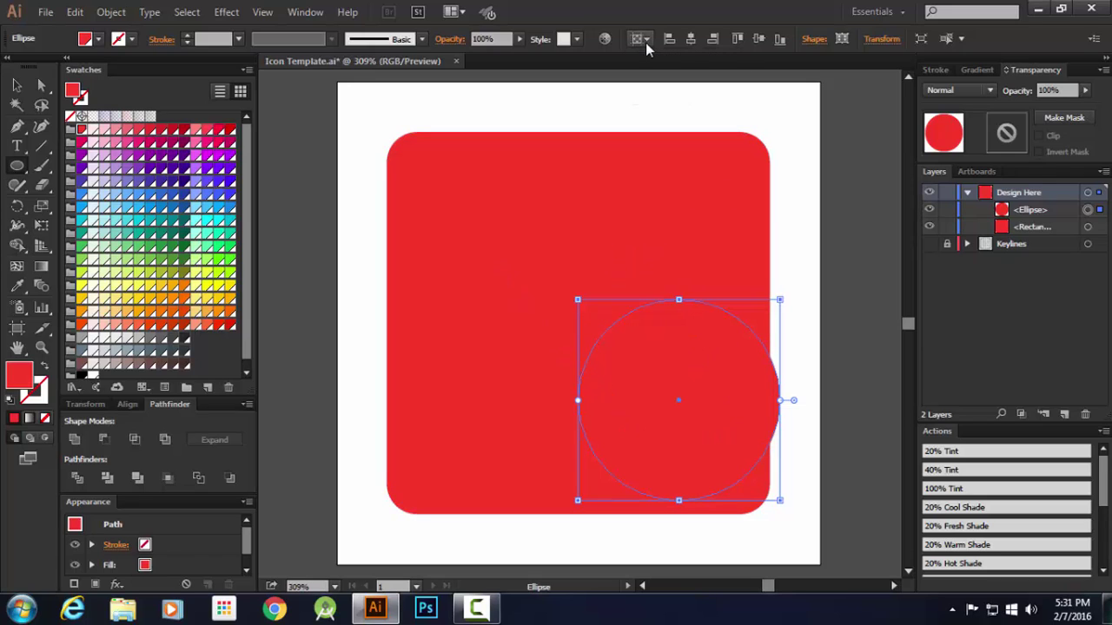
pyautogui.click(127, 405)
pyautogui.click(118, 404)
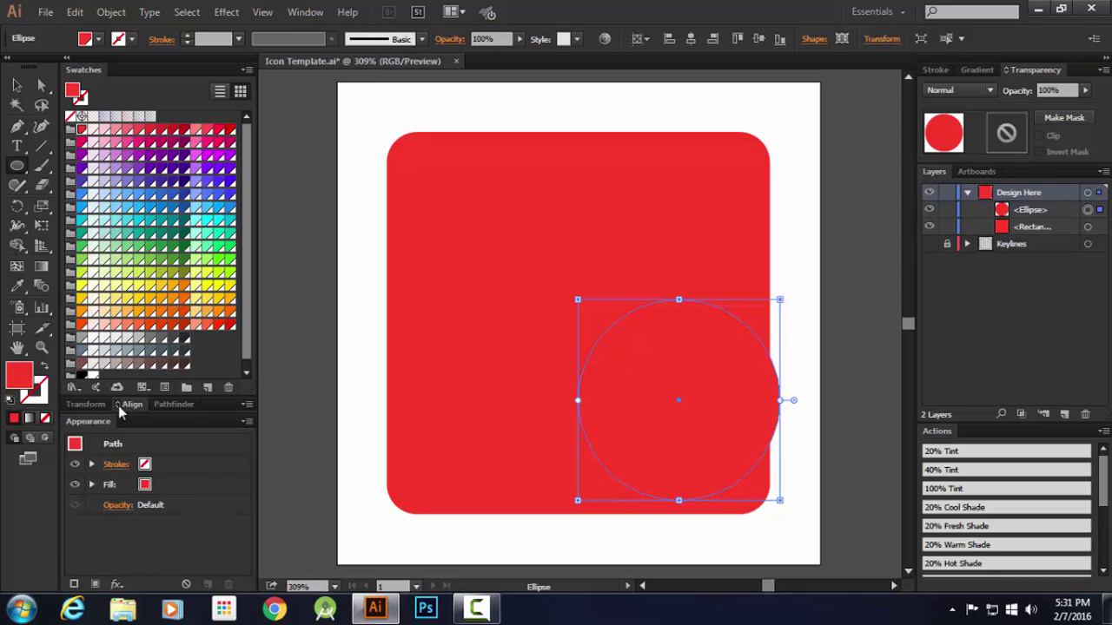
# Set alignment relative to the artboard and reveal more of the colour swatches
pyautogui.click(120, 409)
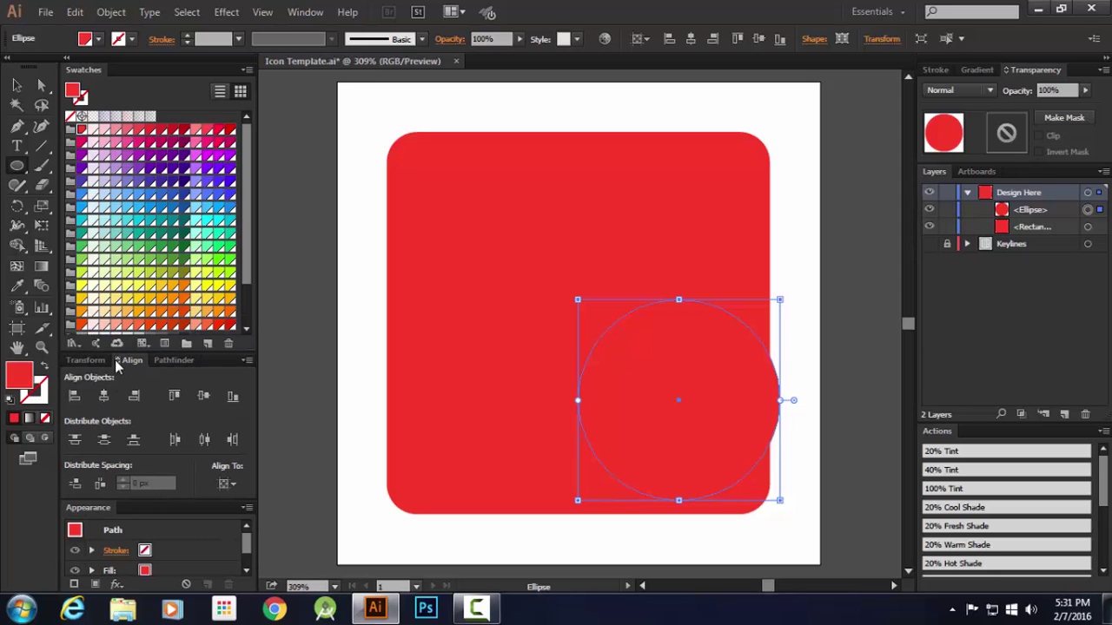
pyautogui.click(226, 484)
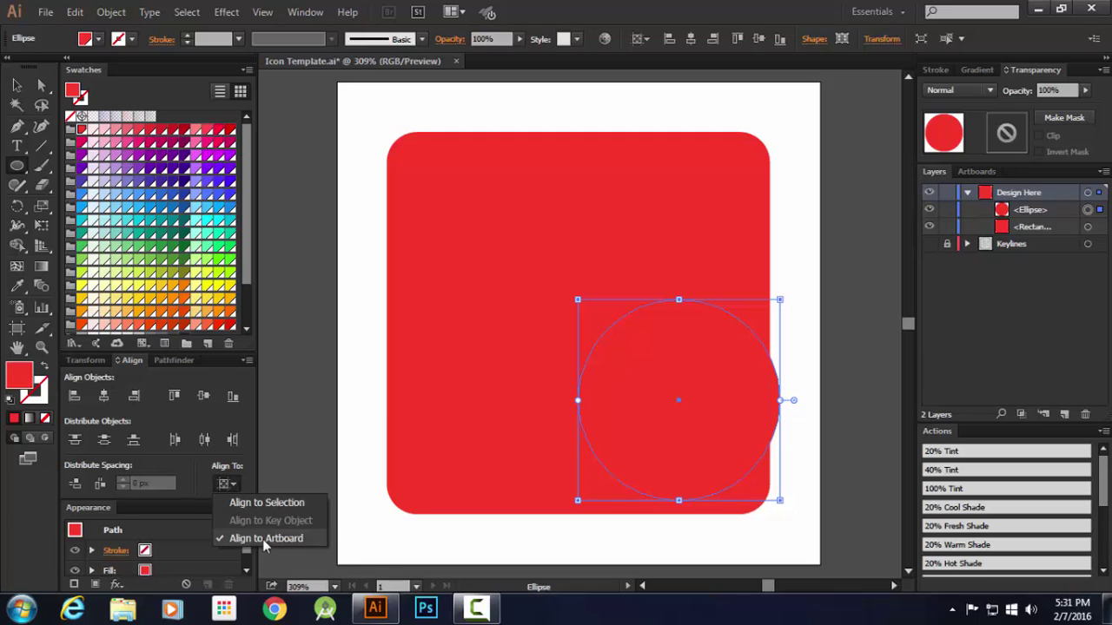
pyautogui.click(260, 502)
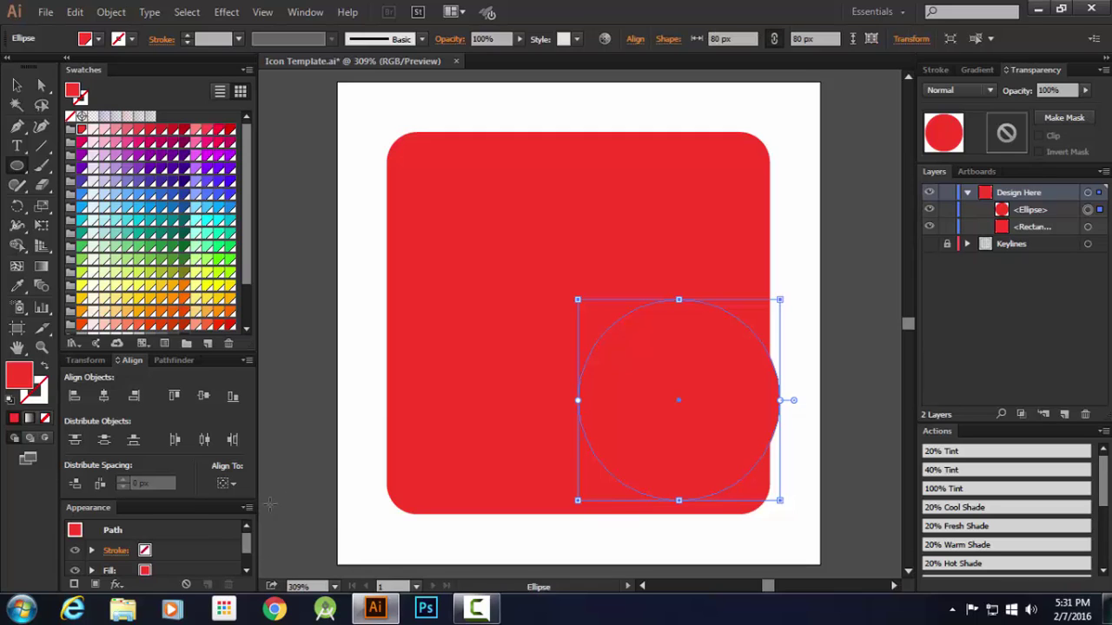
pyautogui.click(224, 484)
pyautogui.click(277, 538)
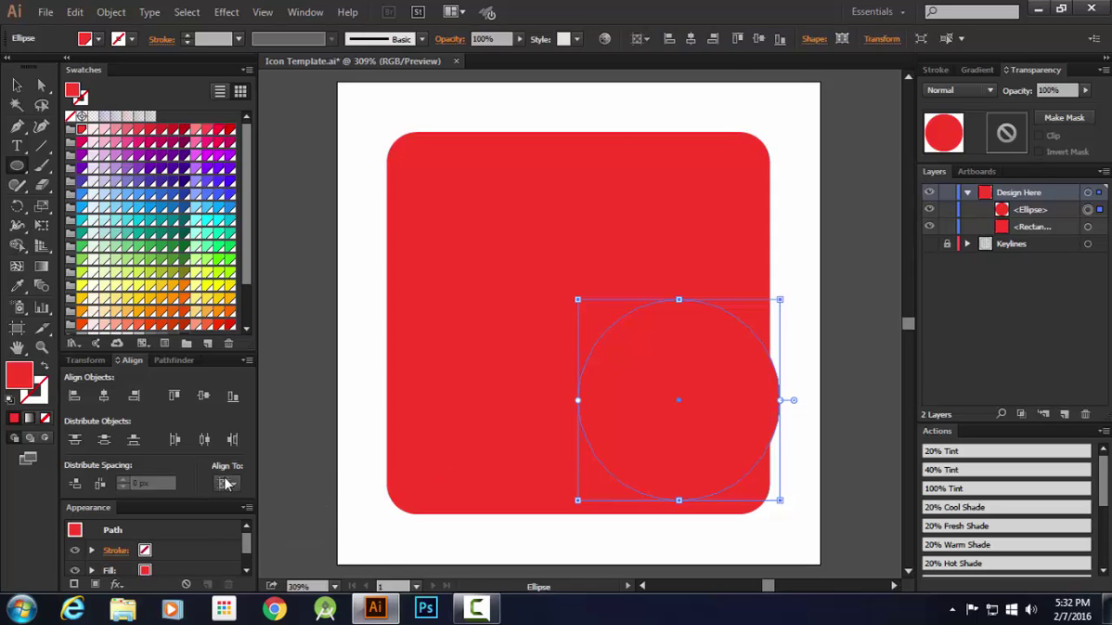
pyautogui.click(224, 484)
pyautogui.click(277, 539)
pyautogui.click(173, 362)
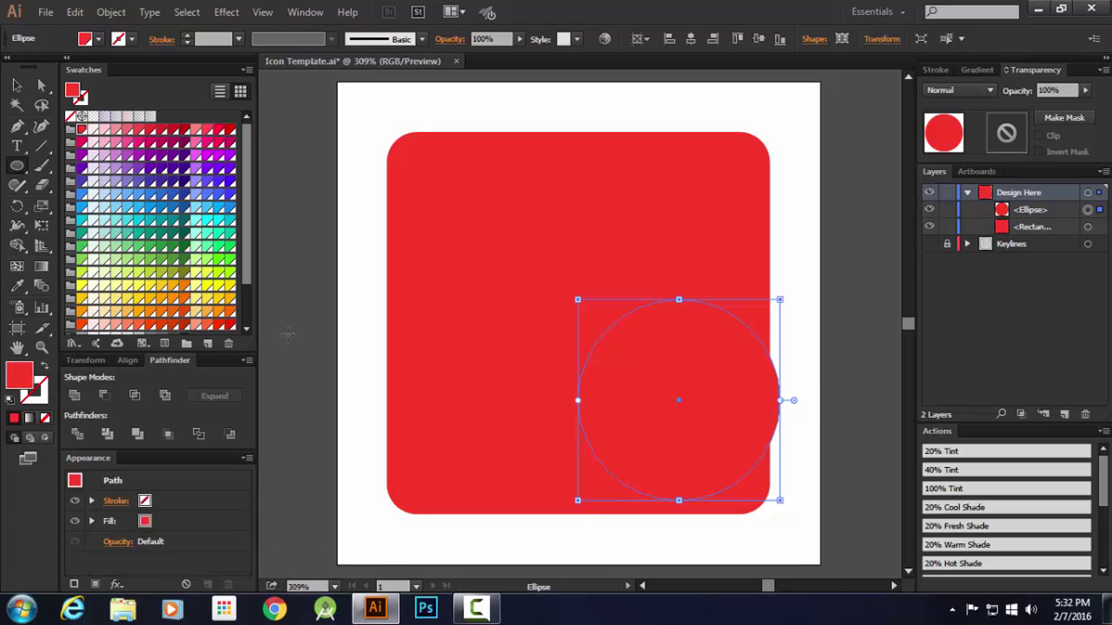
pyautogui.click(123, 361)
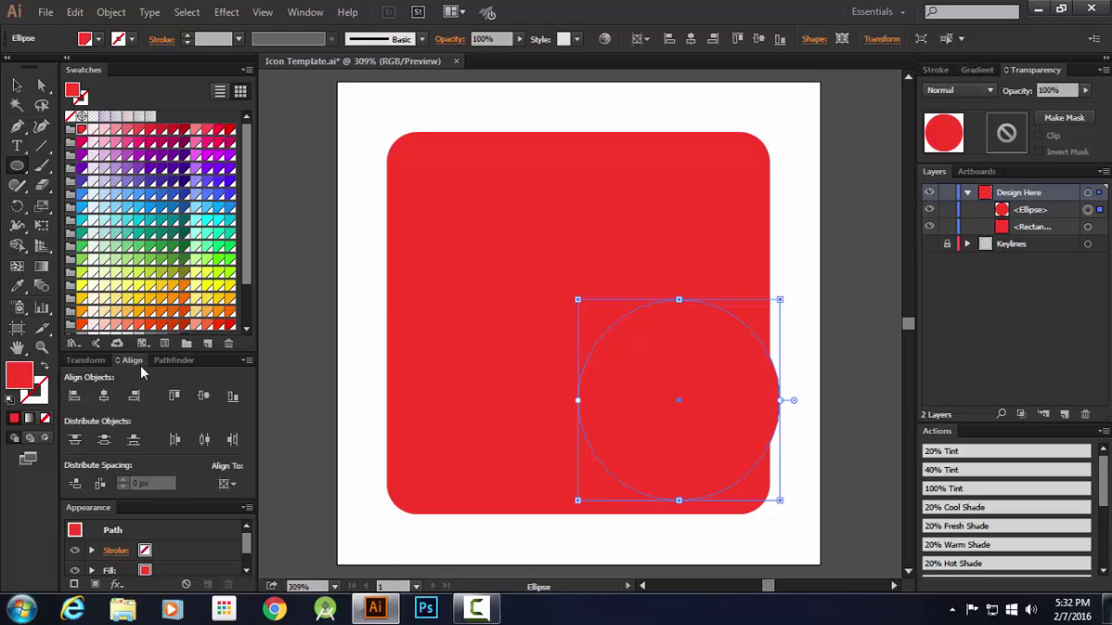
pyautogui.click(182, 361)
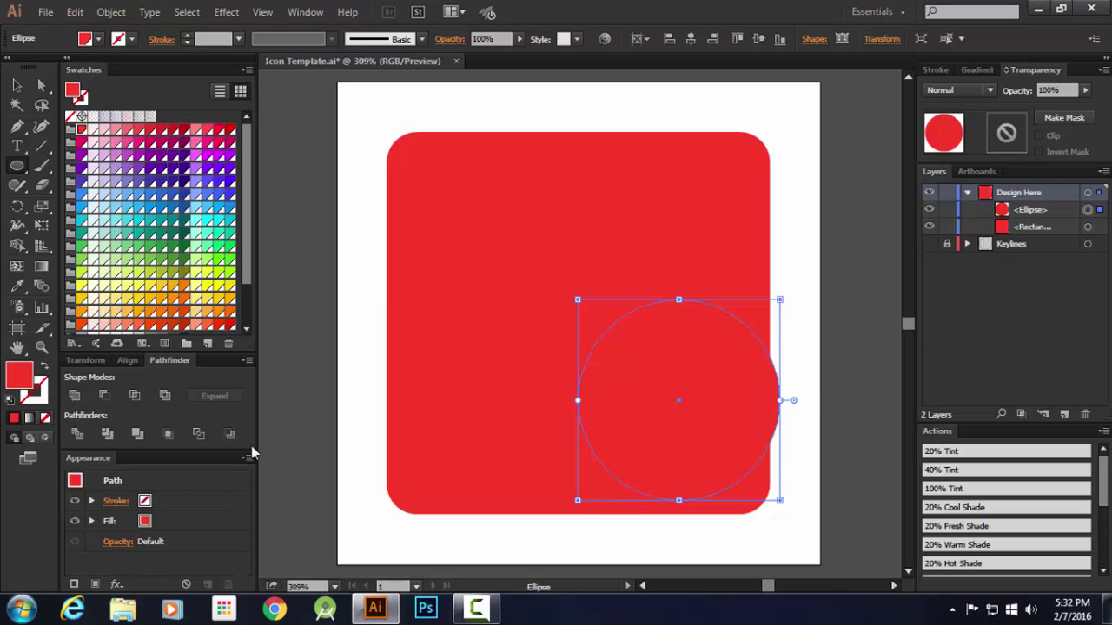
pyautogui.moveTo(250, 451); pyautogui.dragTo(250, 500)
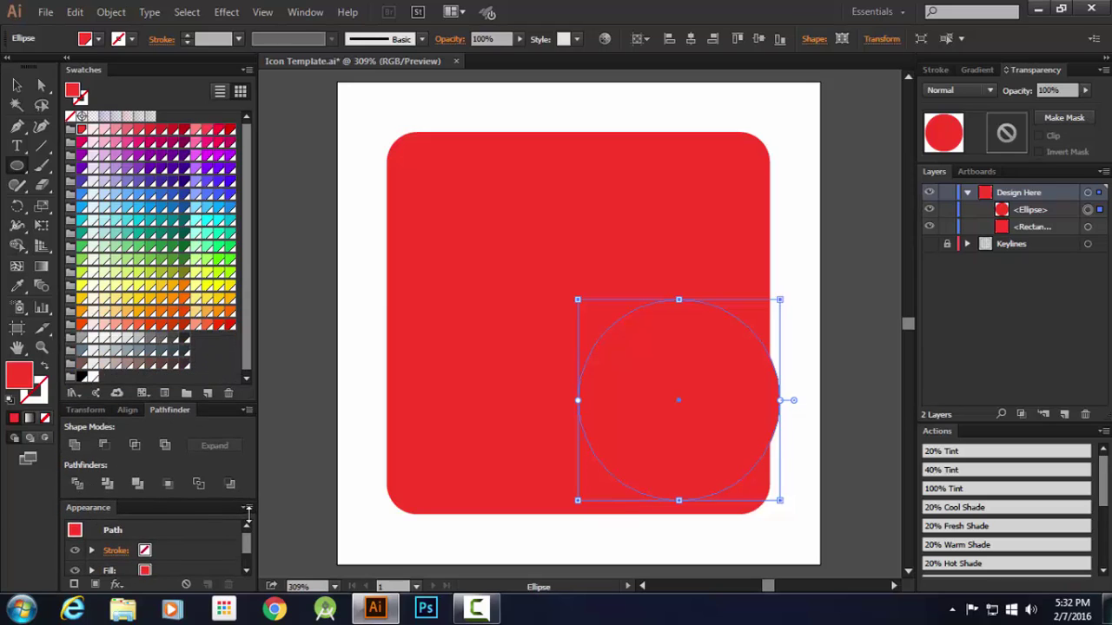
# Centre the circle horizontally and vertically, fill it with Amber 500, and deselect
pyautogui.click(692, 44)
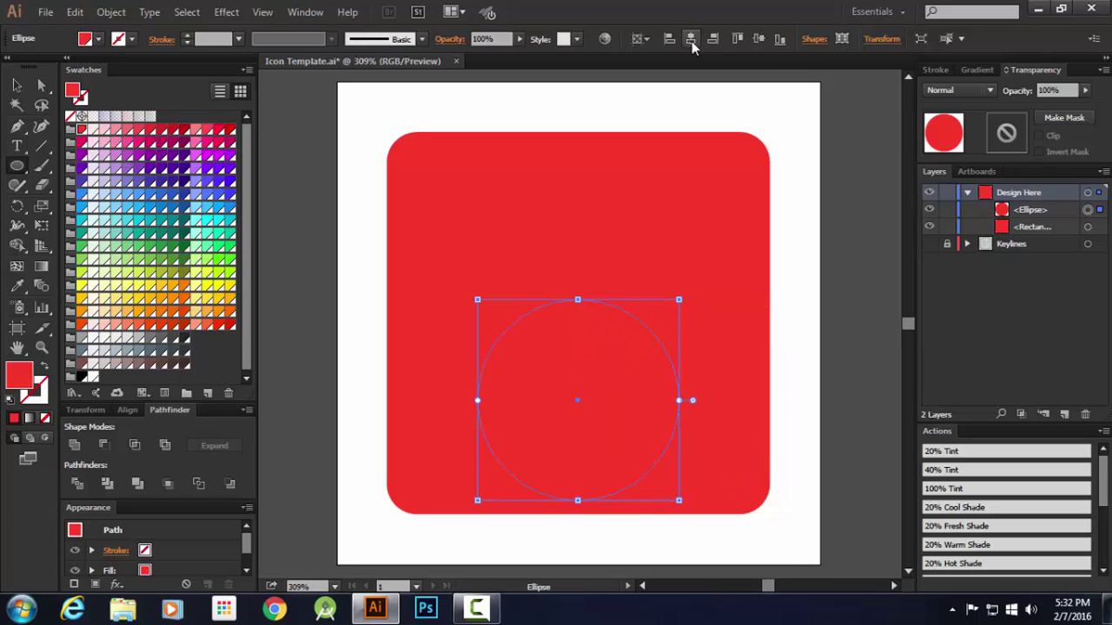
pyautogui.click(758, 39)
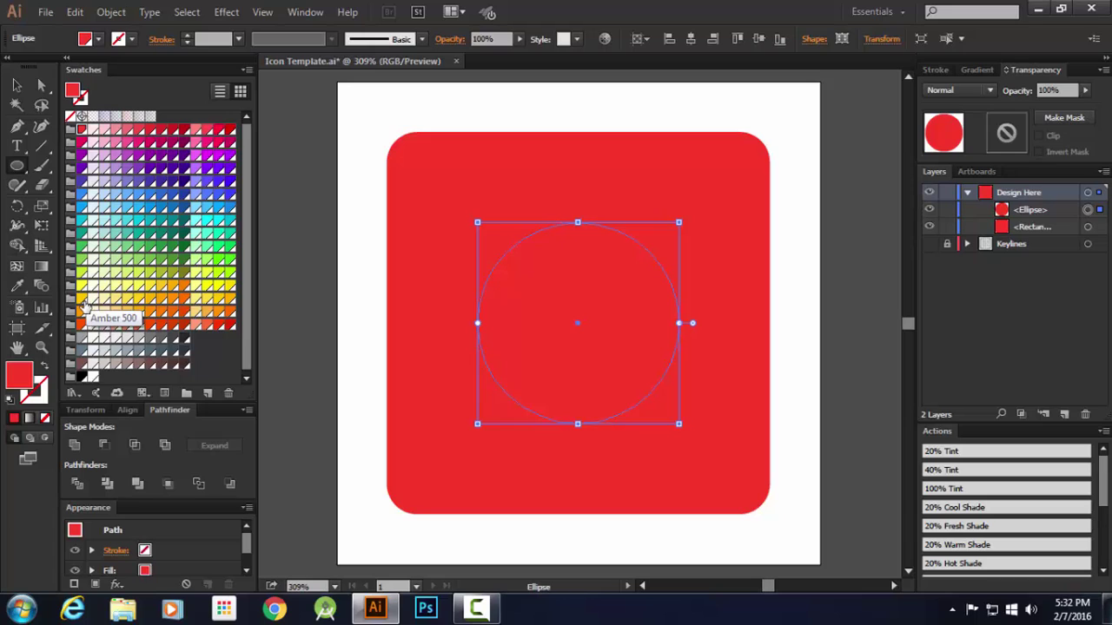
pyautogui.click(81, 298)
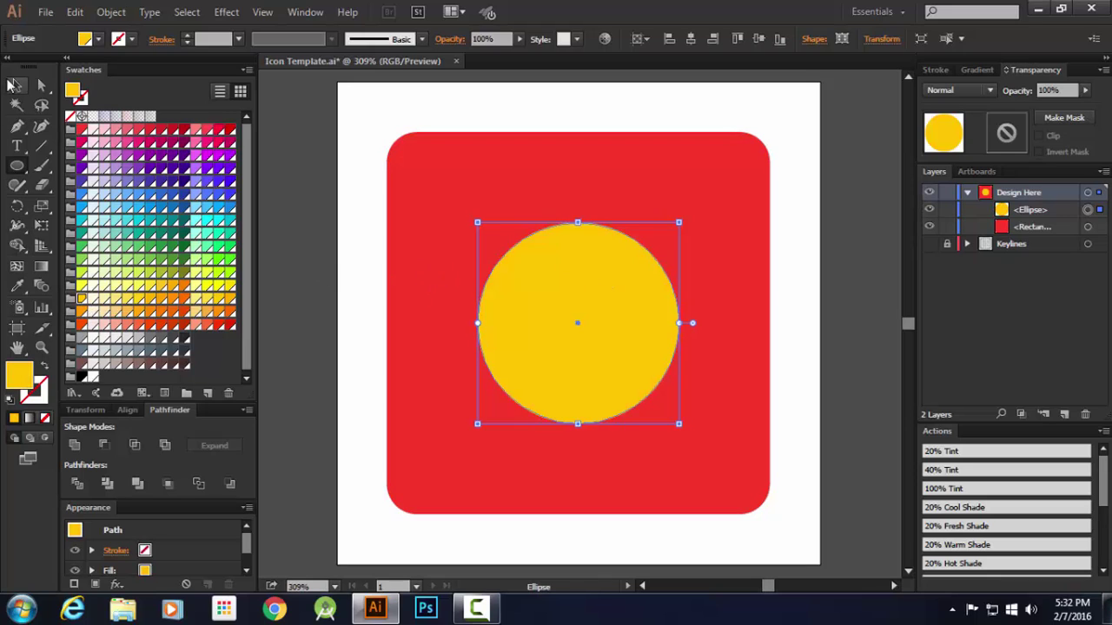
pyautogui.click(16, 85)
pyautogui.click(286, 176)
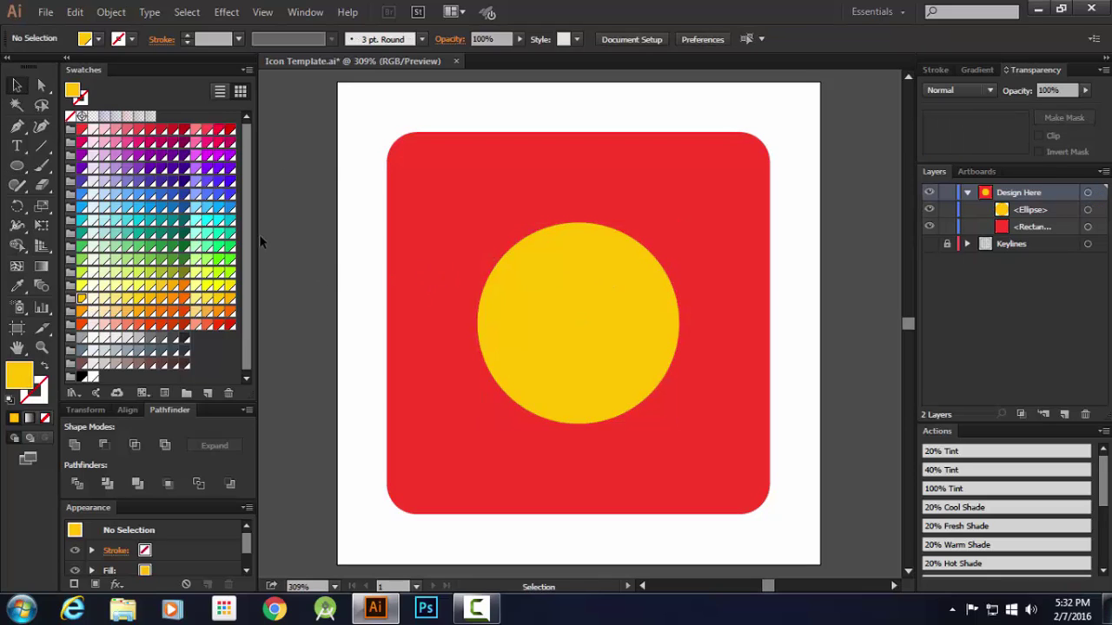
# Apply the 20% Tint action to the red rounded square, then switch to the web browser
pyautogui.click(706, 191)
pyautogui.click(794, 217)
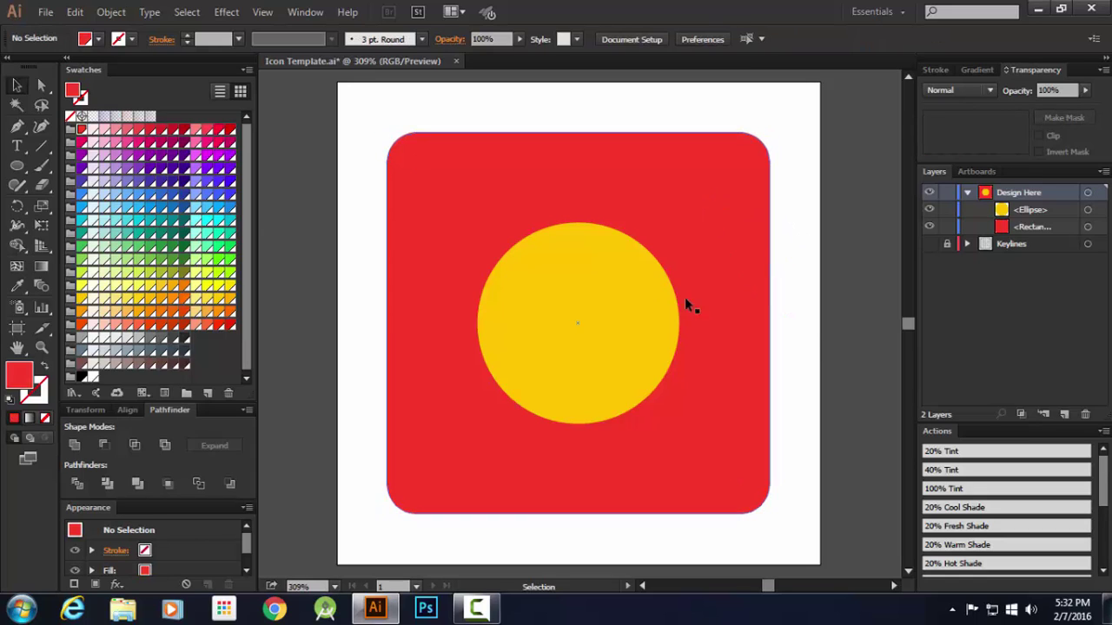
pyautogui.click(642, 317)
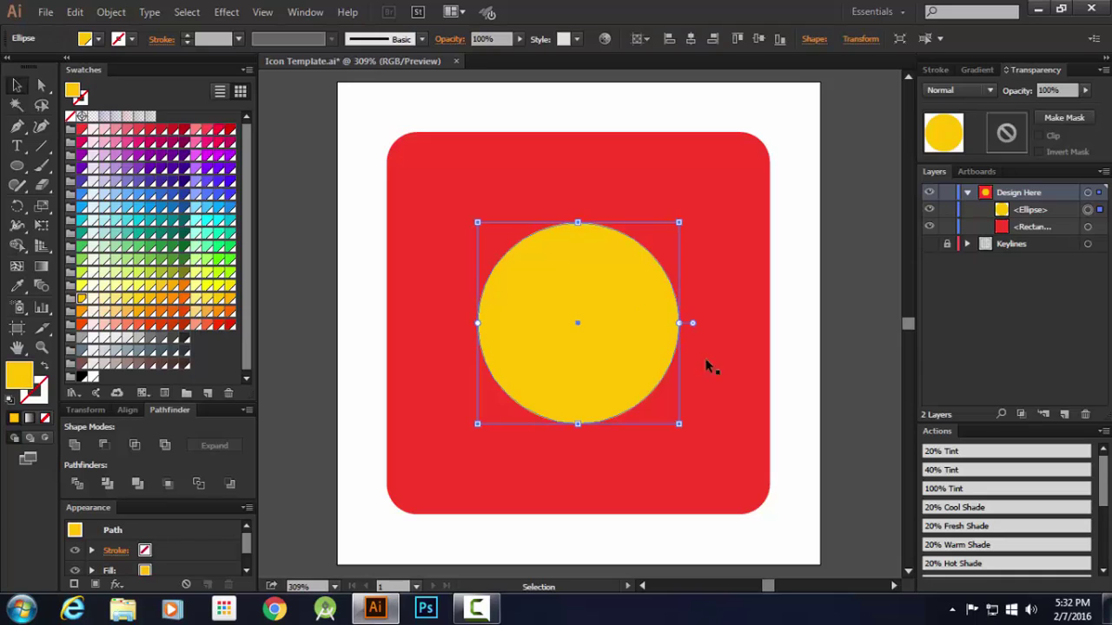
pyautogui.click(738, 218)
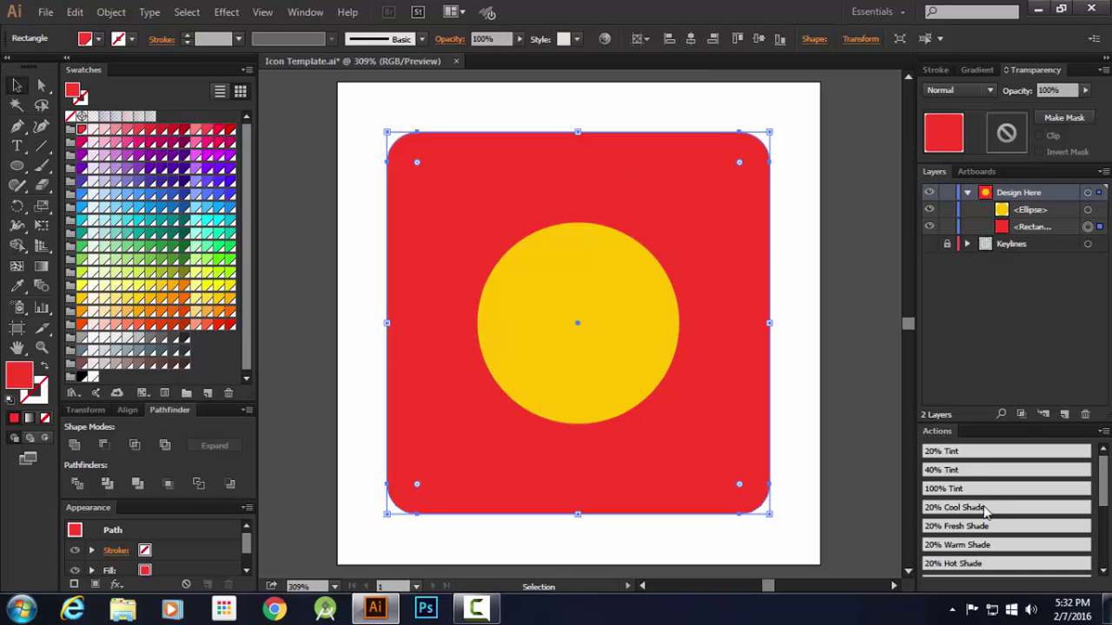
pyautogui.click(964, 453)
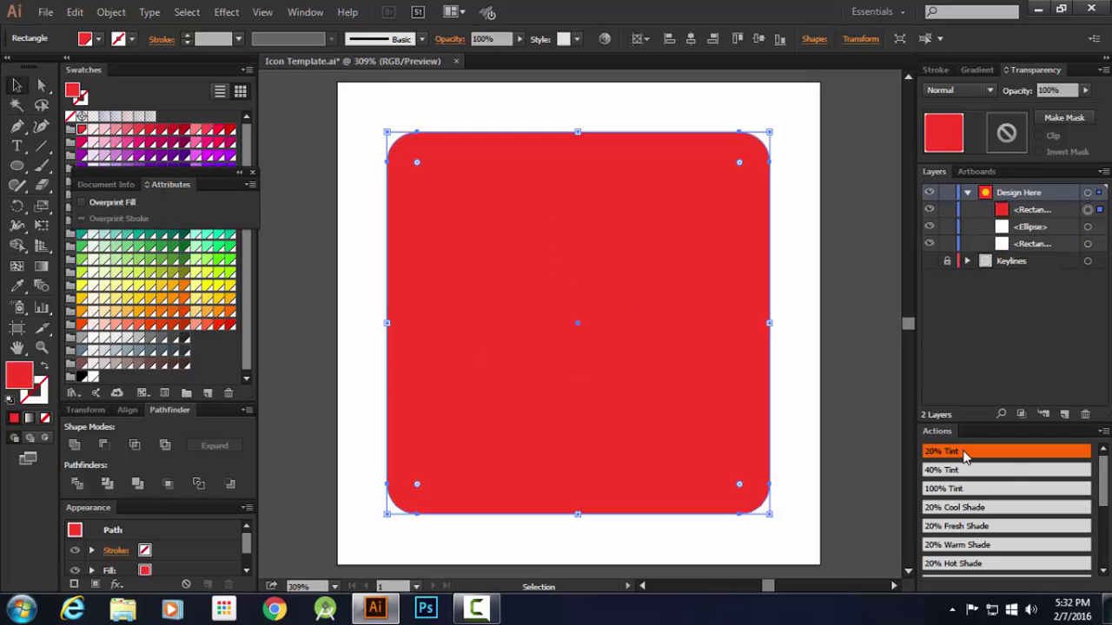
pyautogui.click(835, 225)
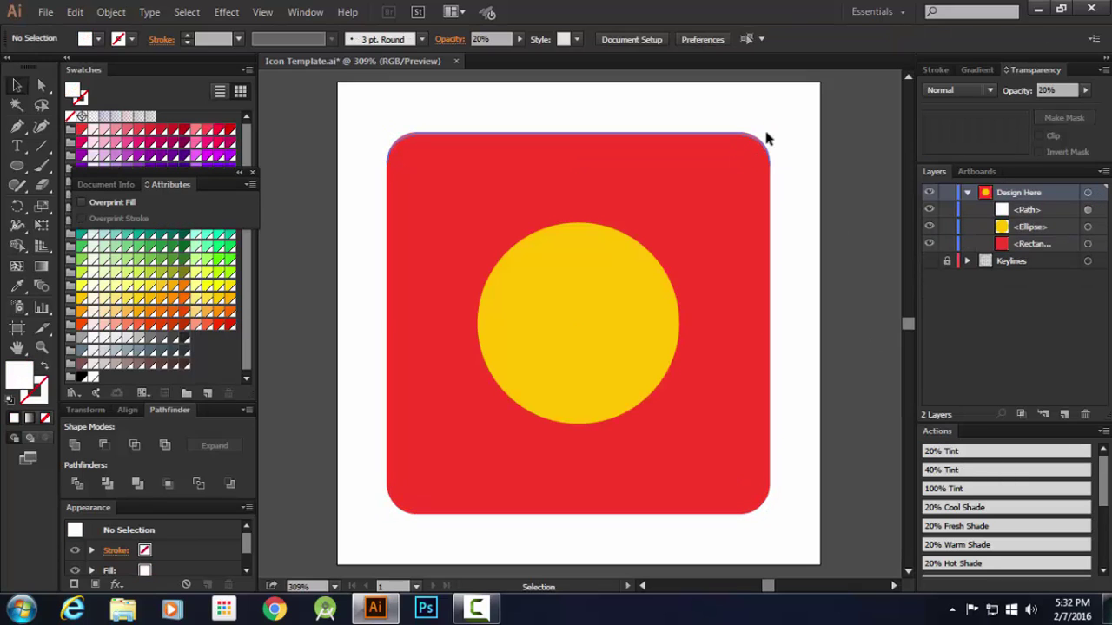
pyautogui.click(724, 211)
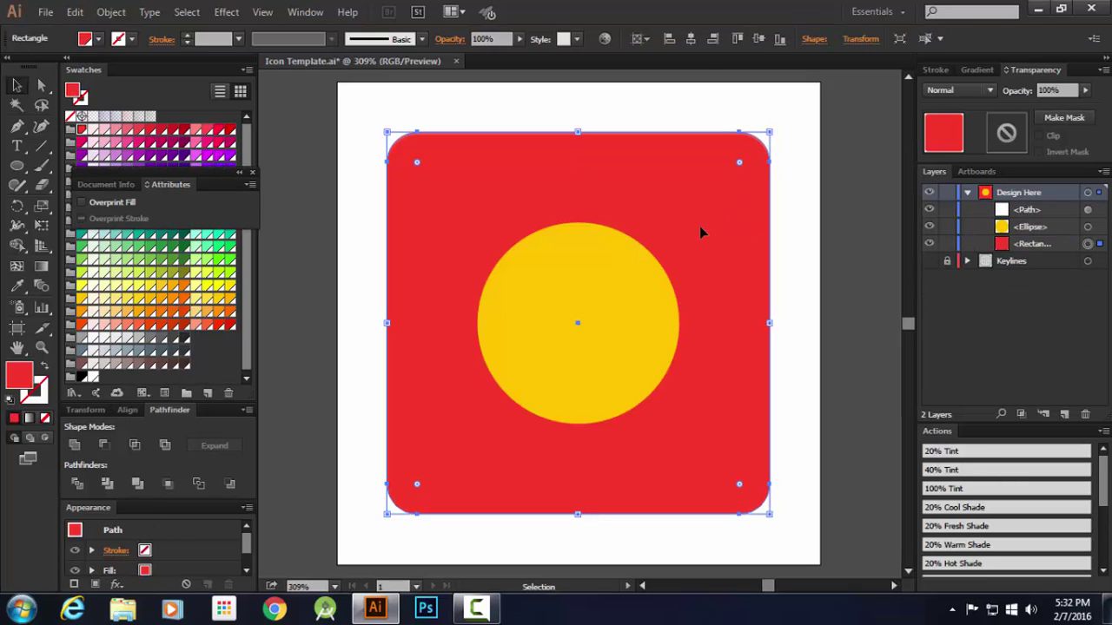
pyautogui.click(252, 172)
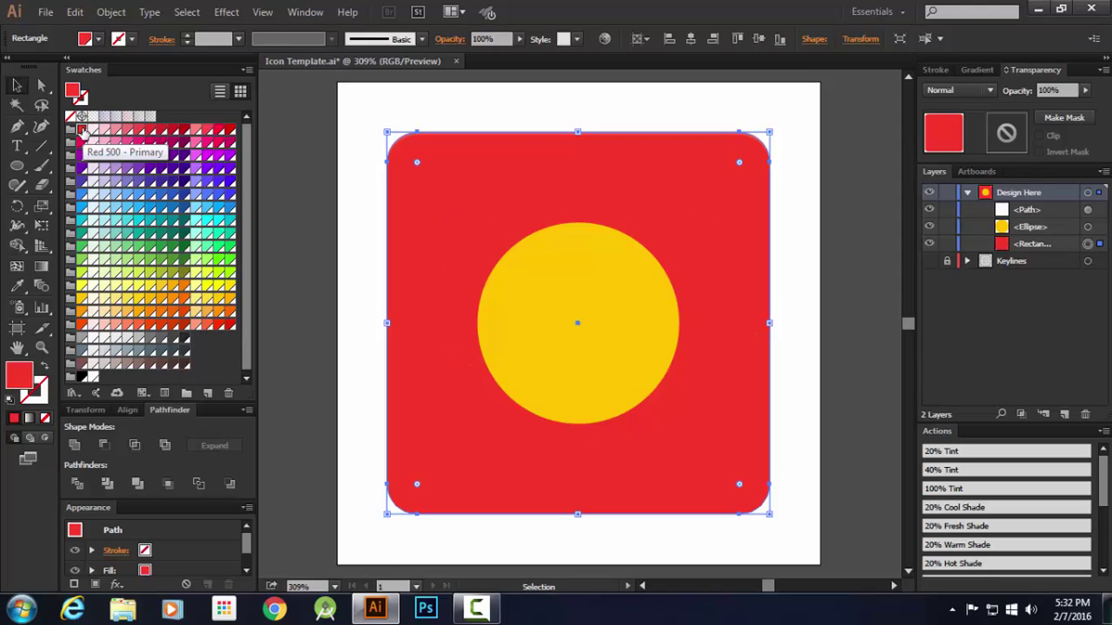
pyautogui.click(274, 609)
pyautogui.click(247, 39)
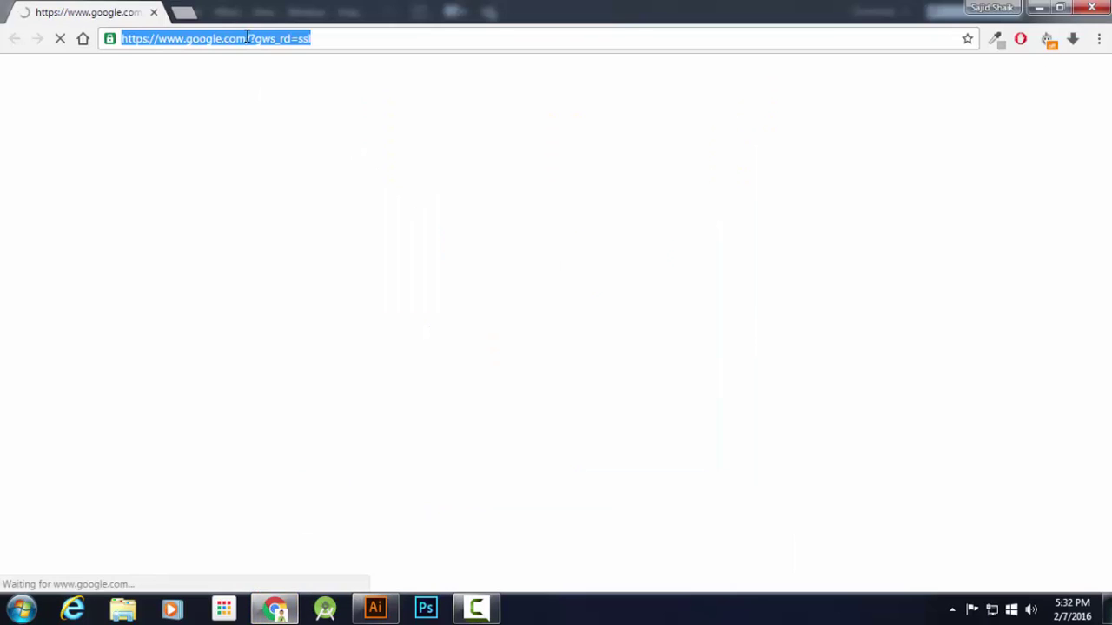
pyautogui.write('go')
pyautogui.press('Down')
pyautogui.press('Down')
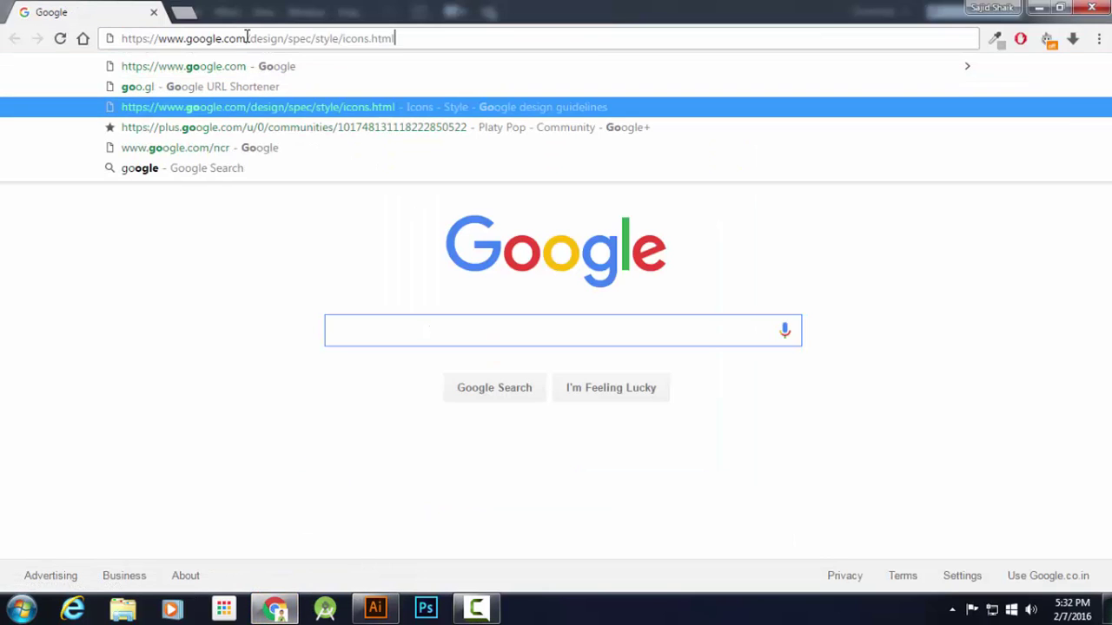
pyautogui.press('Return')
pyautogui.scroll(-6, 364, 275)
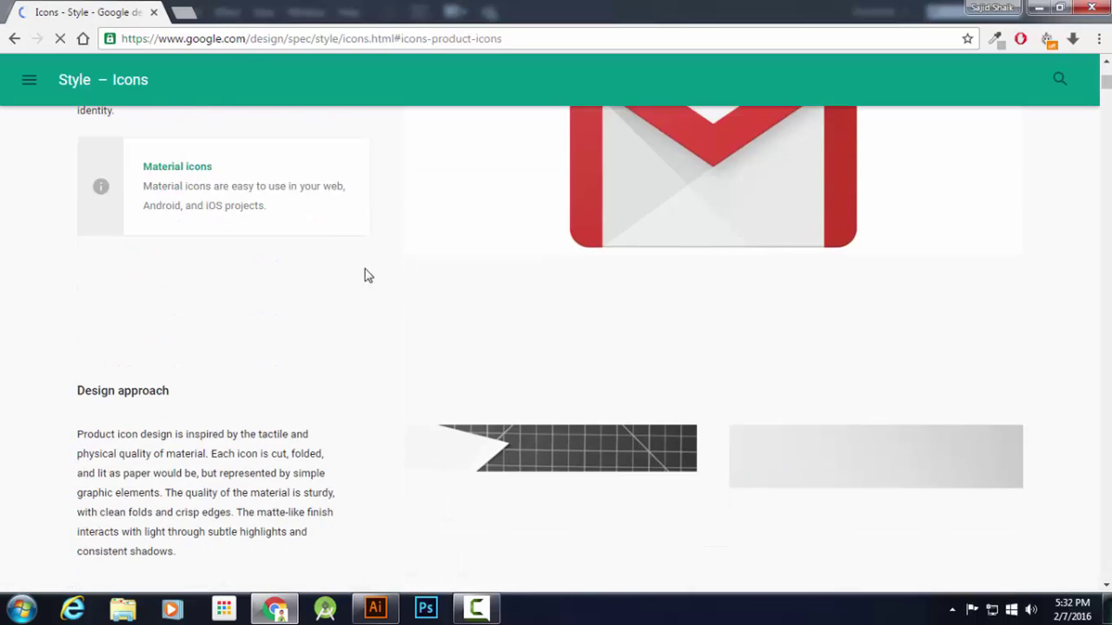
pyautogui.scroll(6, 347, 265)
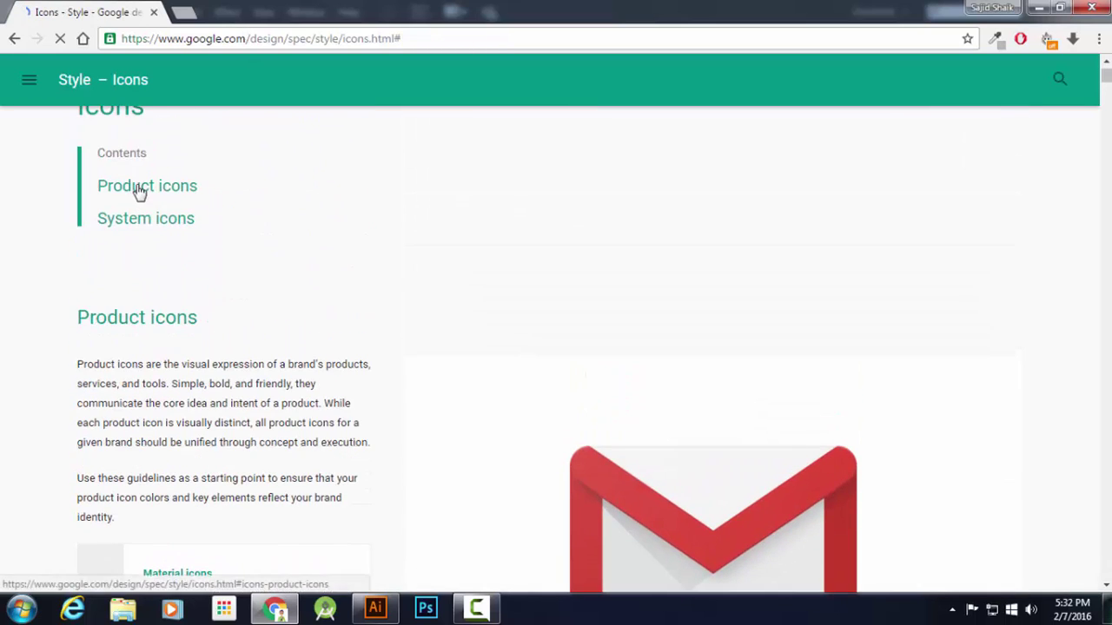
pyautogui.scroll(-5, 139, 191)
pyautogui.moveTo(1105, 82); pyautogui.dragTo(1094, 216)
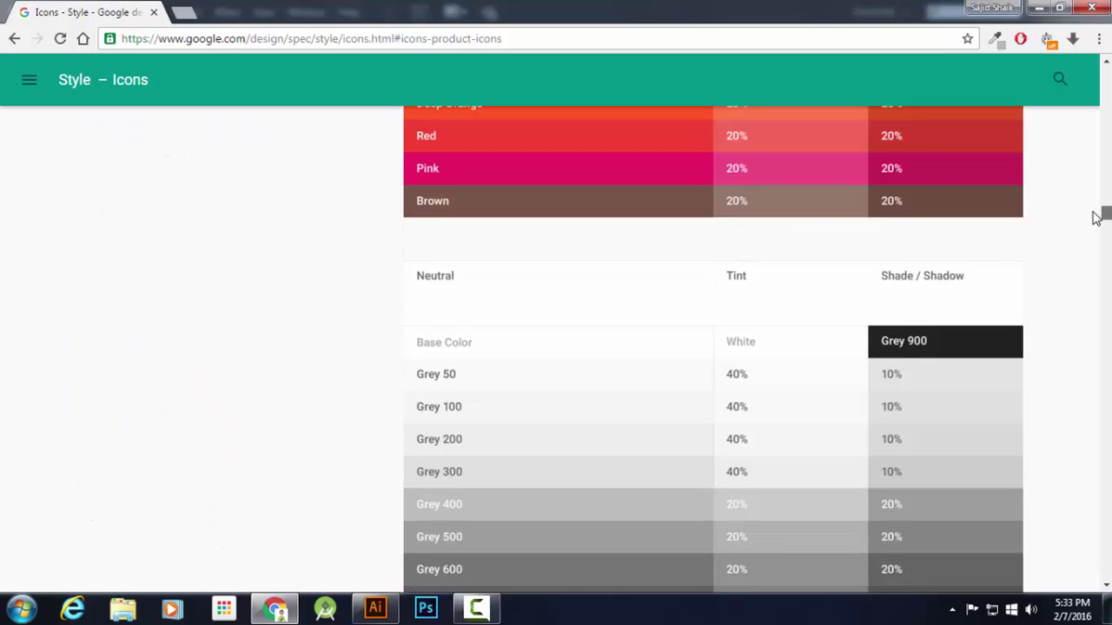
pyautogui.scroll(4, 970, 361)
pyautogui.scroll(-1, 970, 372)
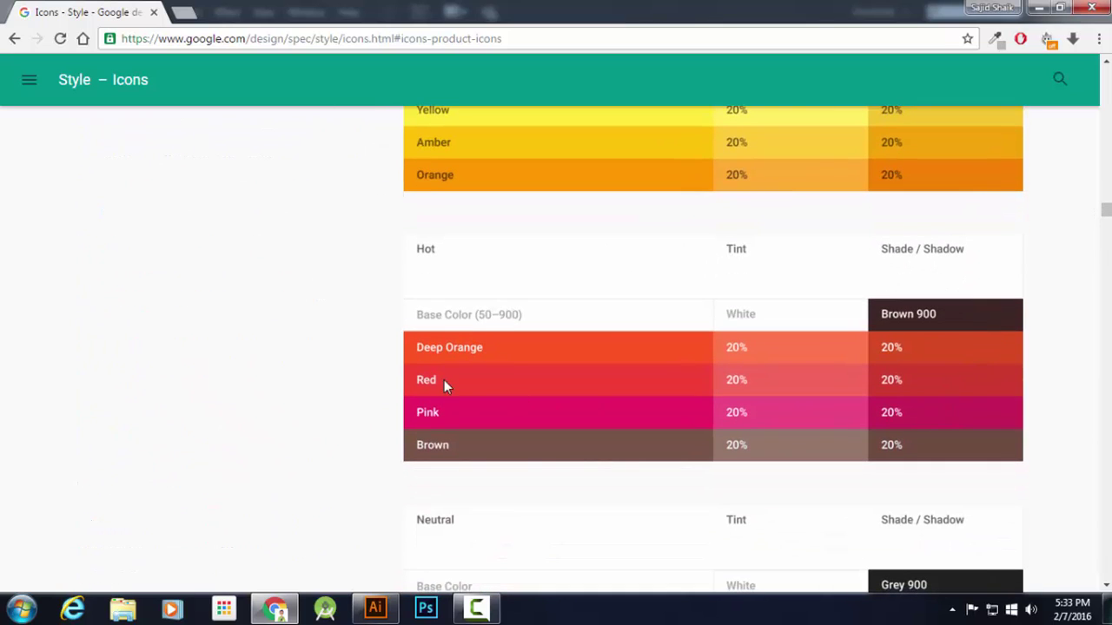
pyautogui.click(376, 608)
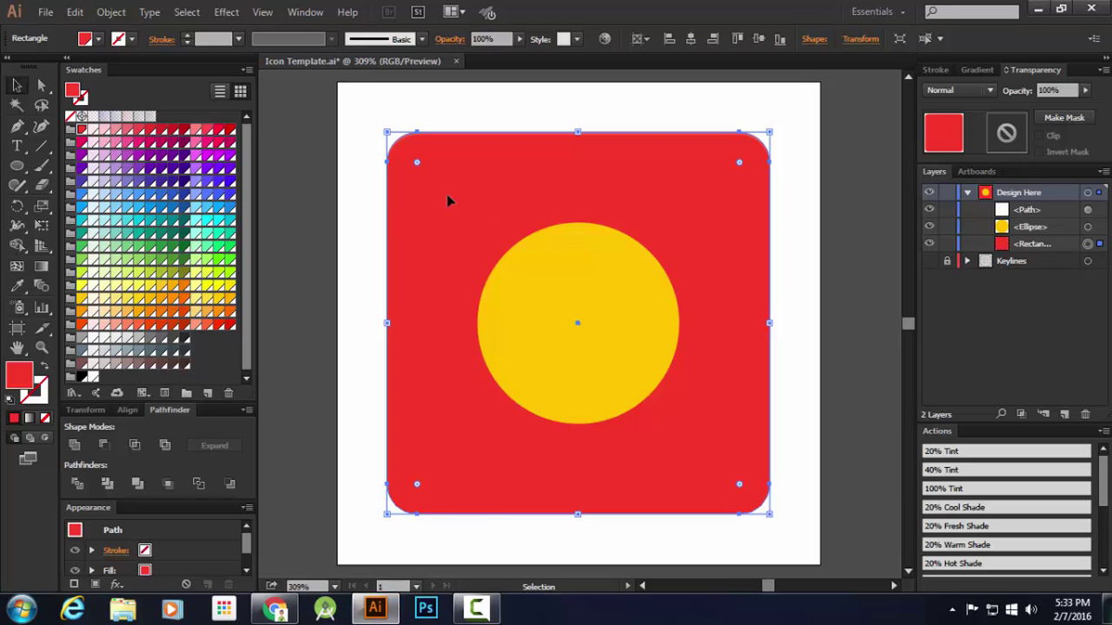
pyautogui.click(276, 608)
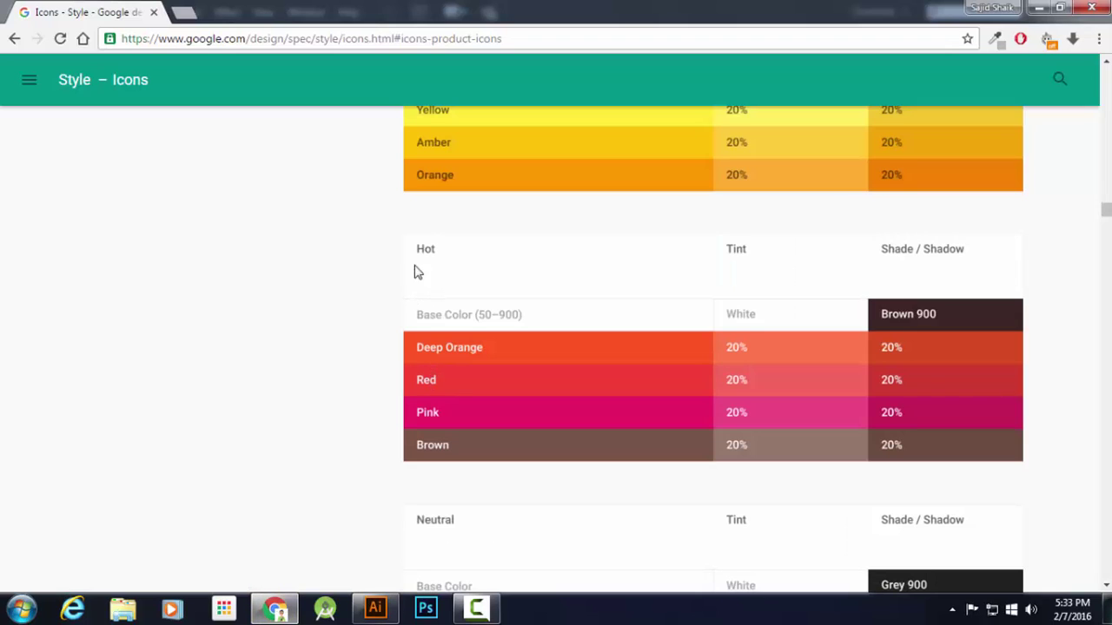
pyautogui.click(376, 608)
pyautogui.scroll(-2, 1053, 514)
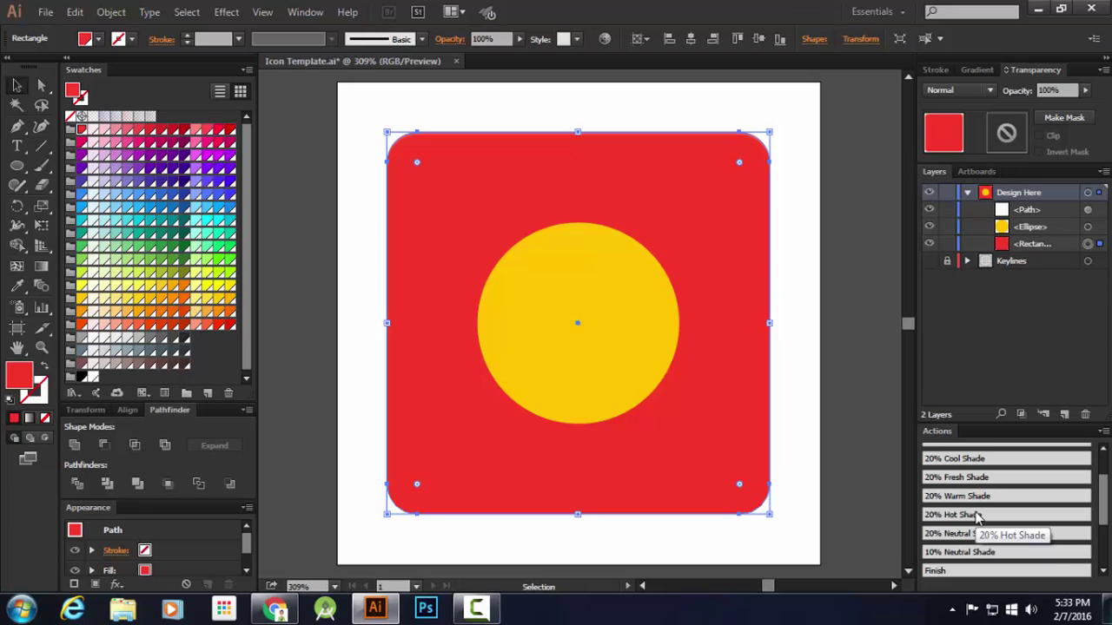
# Run the 20% Hot Shade action on the red square, choose Continue, and deselect the shade
pyautogui.click(977, 515)
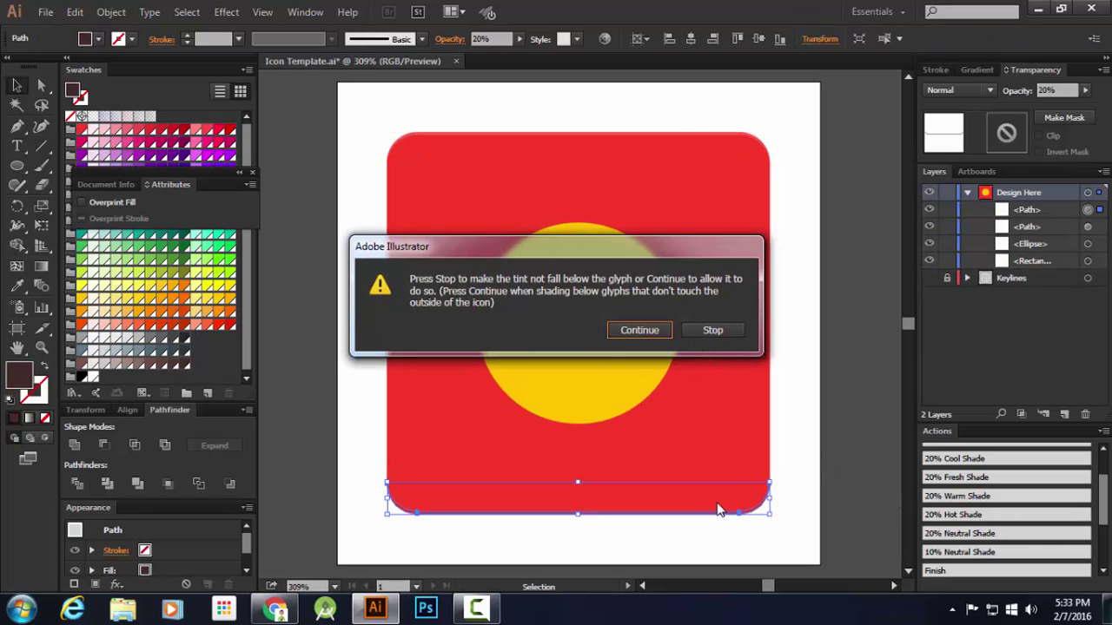
pyautogui.click(712, 333)
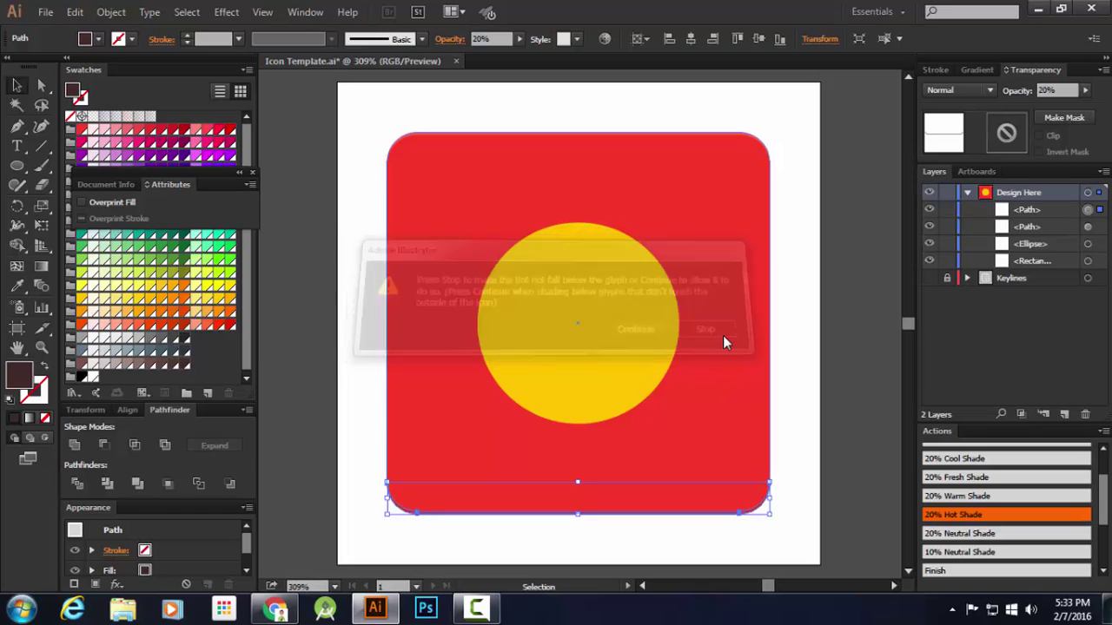
pyautogui.click(249, 184)
pyautogui.click(252, 173)
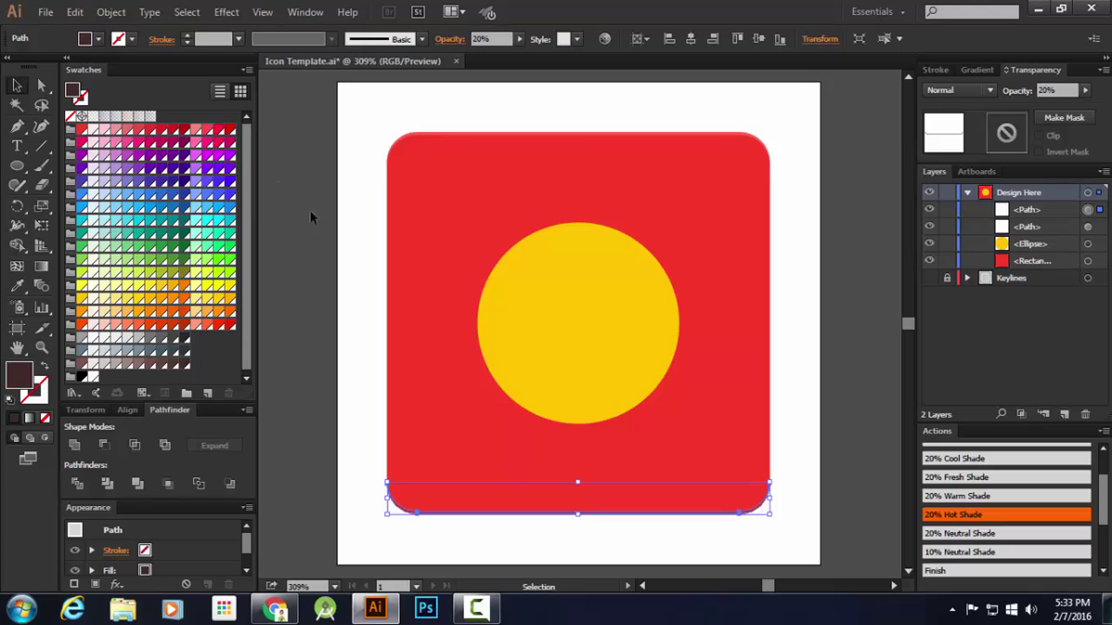
pyautogui.click(508, 545)
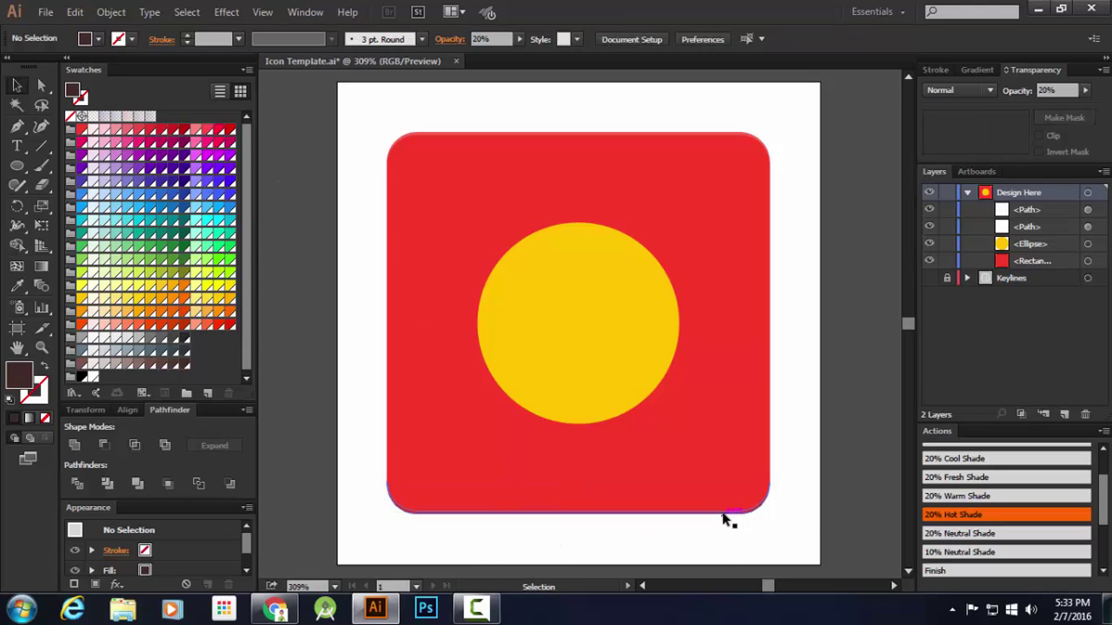
# Apply the 20% Tint action to the amber circle
pyautogui.click(641, 284)
pyautogui.scroll(1, 640, 303)
pyautogui.scroll(-1, 595, 283)
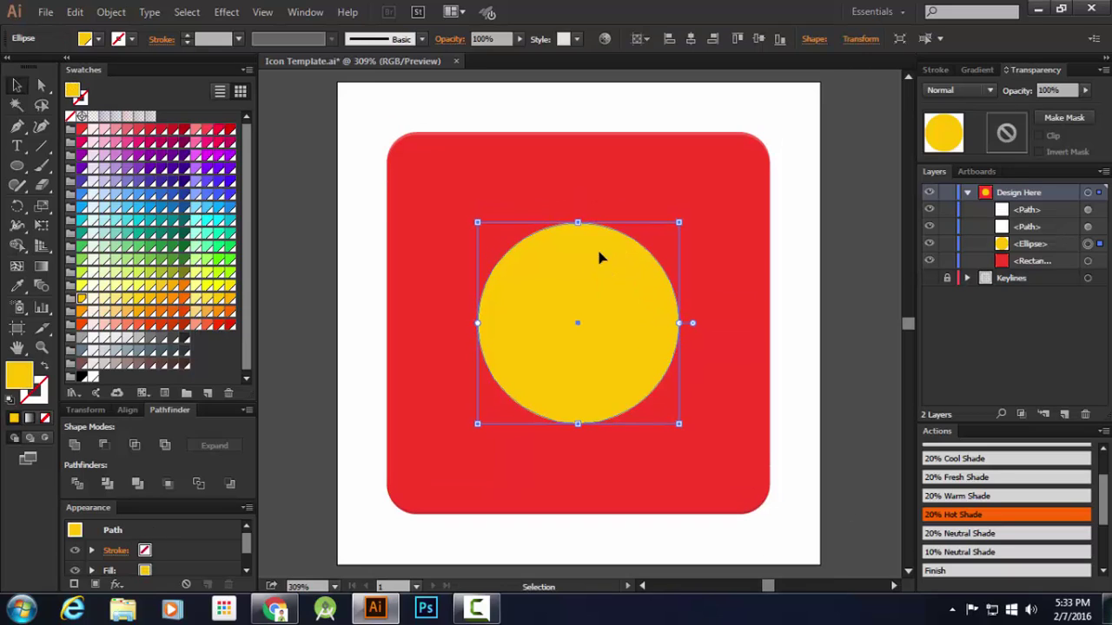
pyautogui.scroll(3, 971, 465)
pyautogui.click(966, 453)
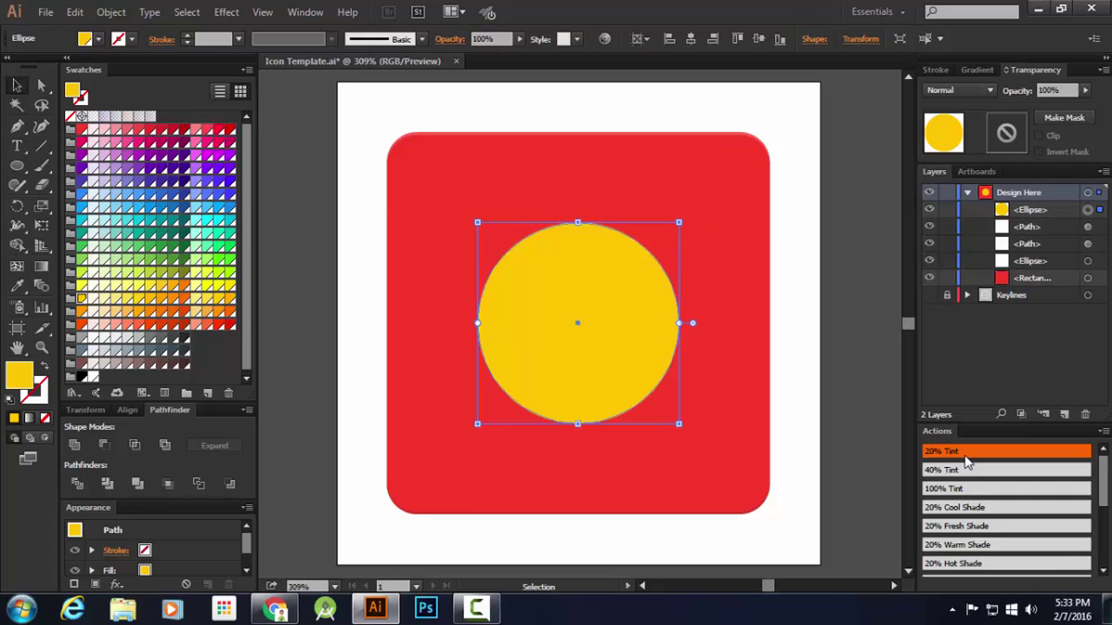
pyautogui.click(864, 425)
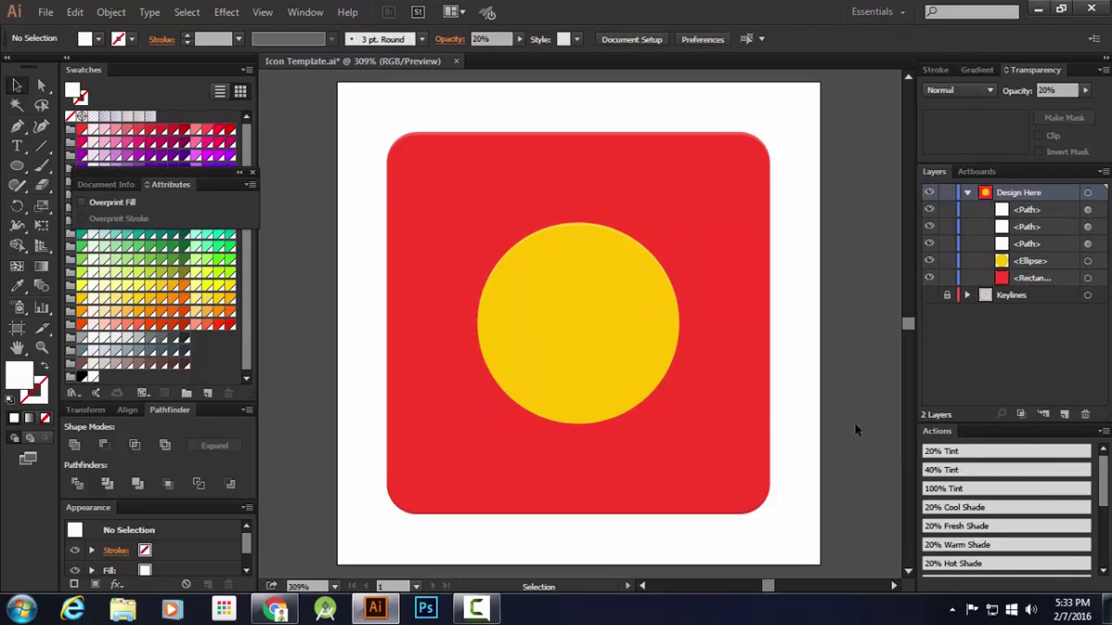
# Run the 20% Hot Shade action on the circle, letting the shade extend below it
pyautogui.click(603, 342)
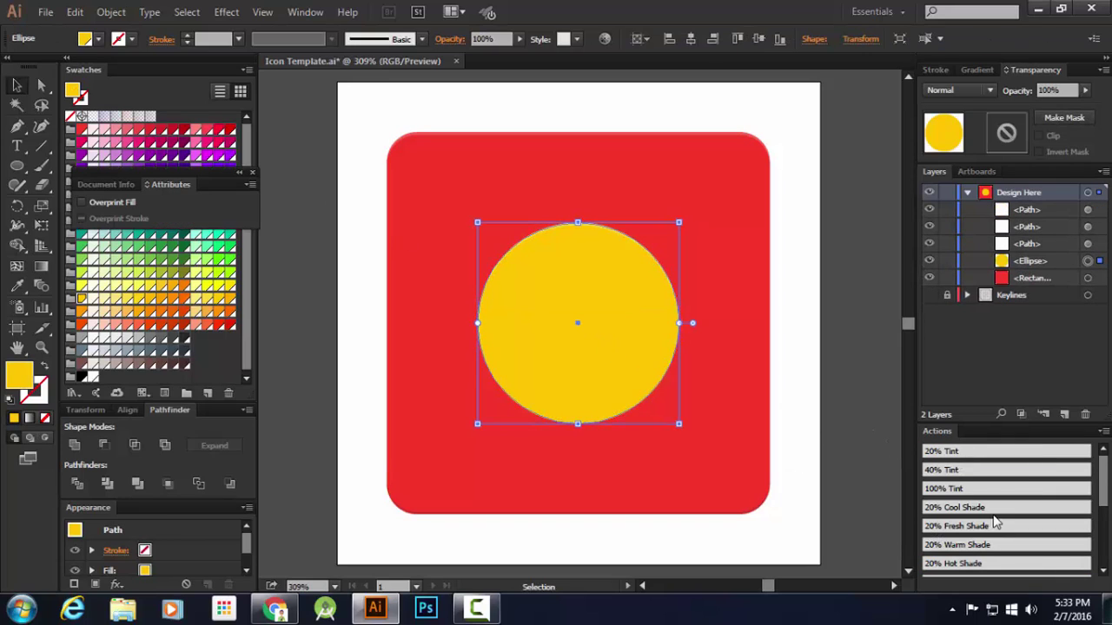
pyautogui.scroll(-3, 995, 523)
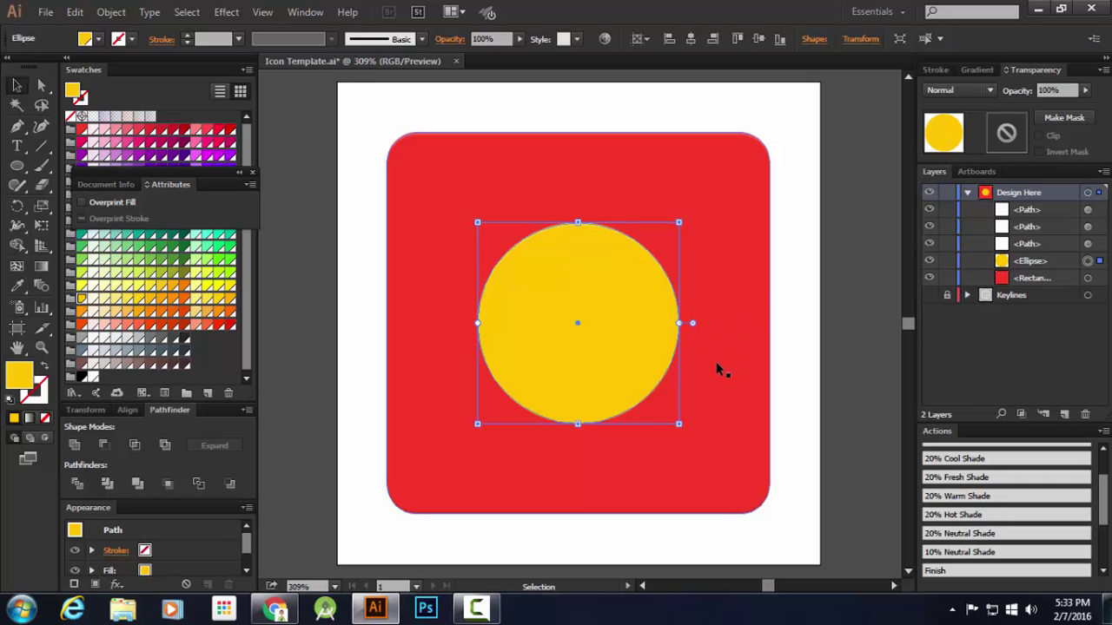
pyautogui.click(958, 515)
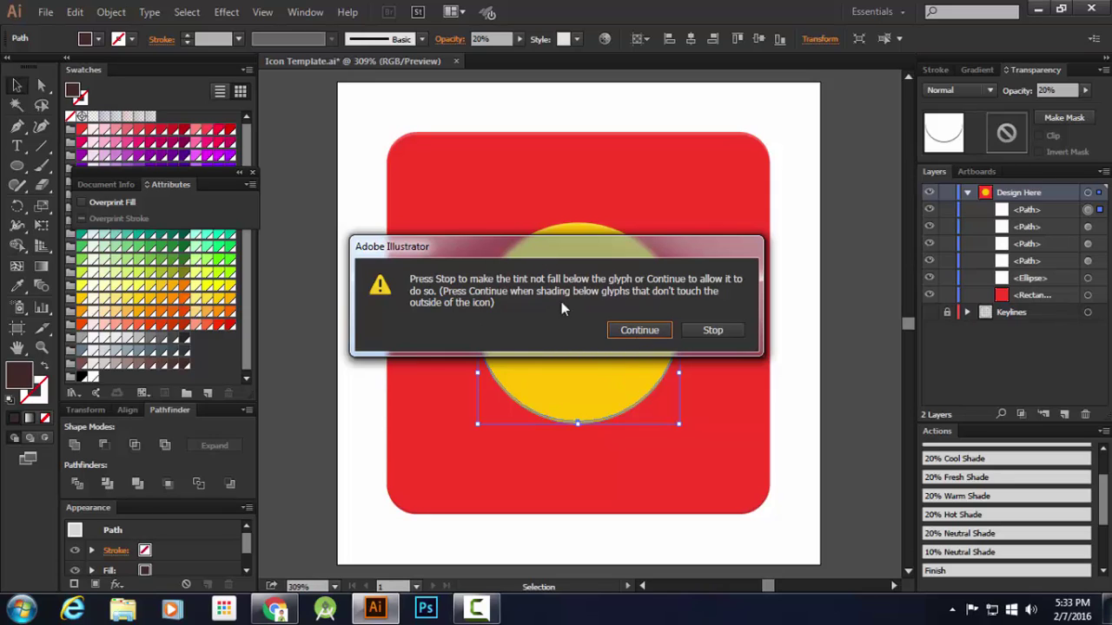
pyautogui.click(640, 330)
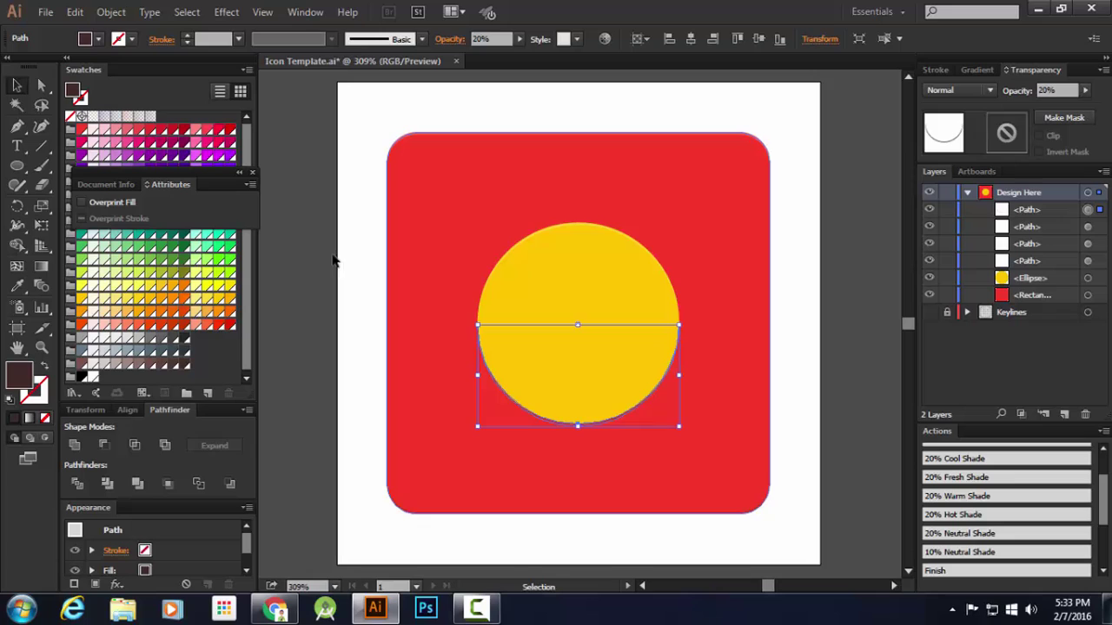
pyautogui.click(252, 172)
pyautogui.click(296, 171)
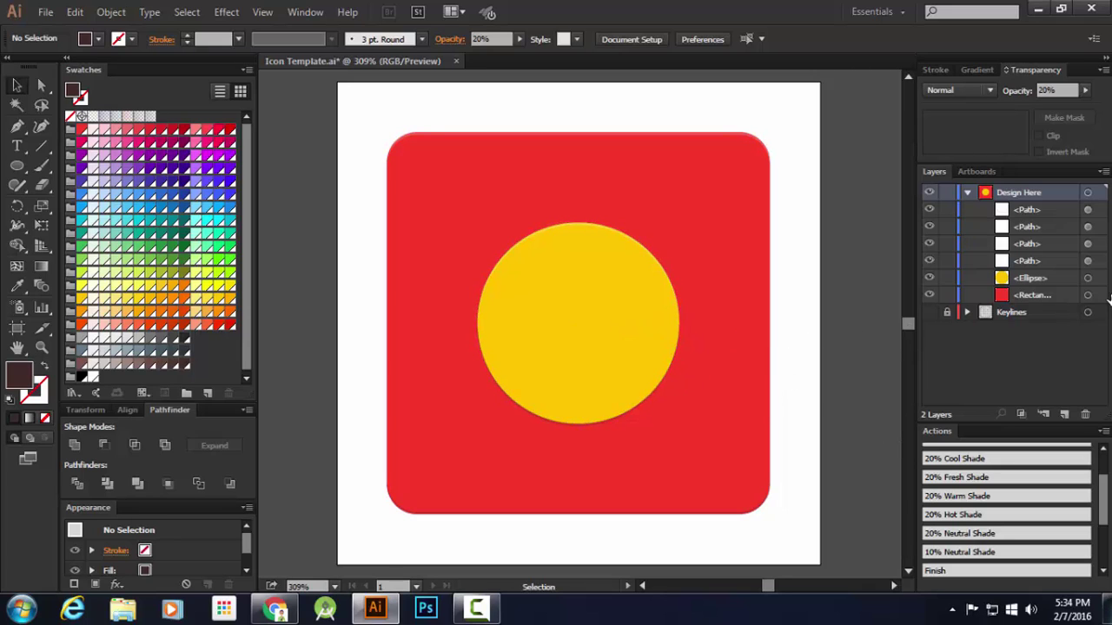
# Copy the yellow circle and paste a copy in front of it
pyautogui.click(616, 304)
pyautogui.scroll(-3, 678, 395)
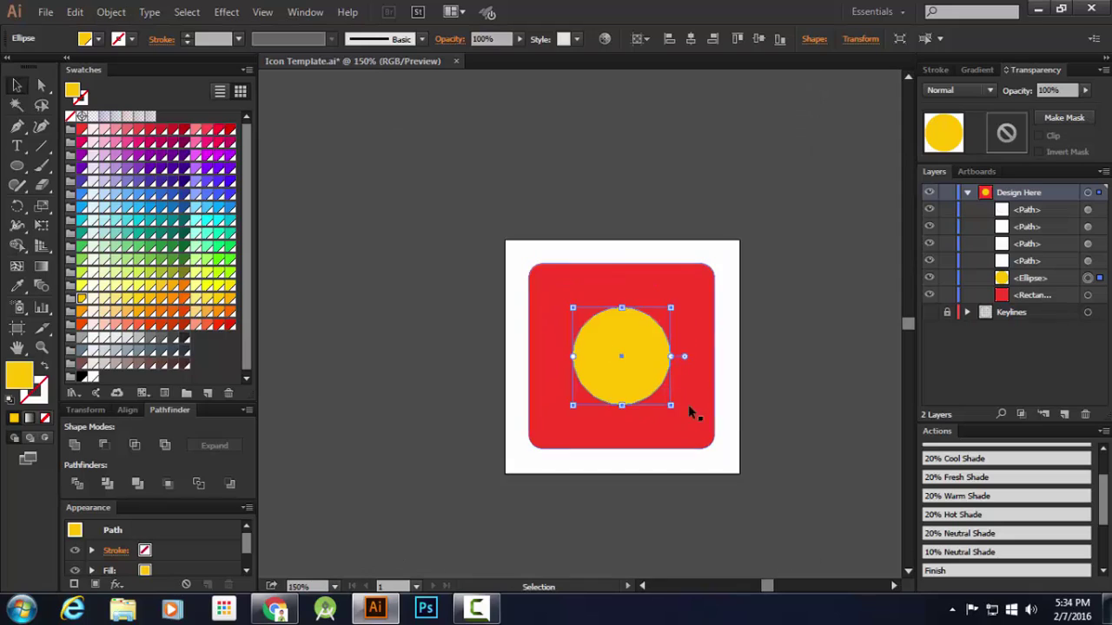
pyautogui.moveTo(690, 404); pyautogui.dragTo(623, 302)
pyautogui.scroll(1, 581, 277)
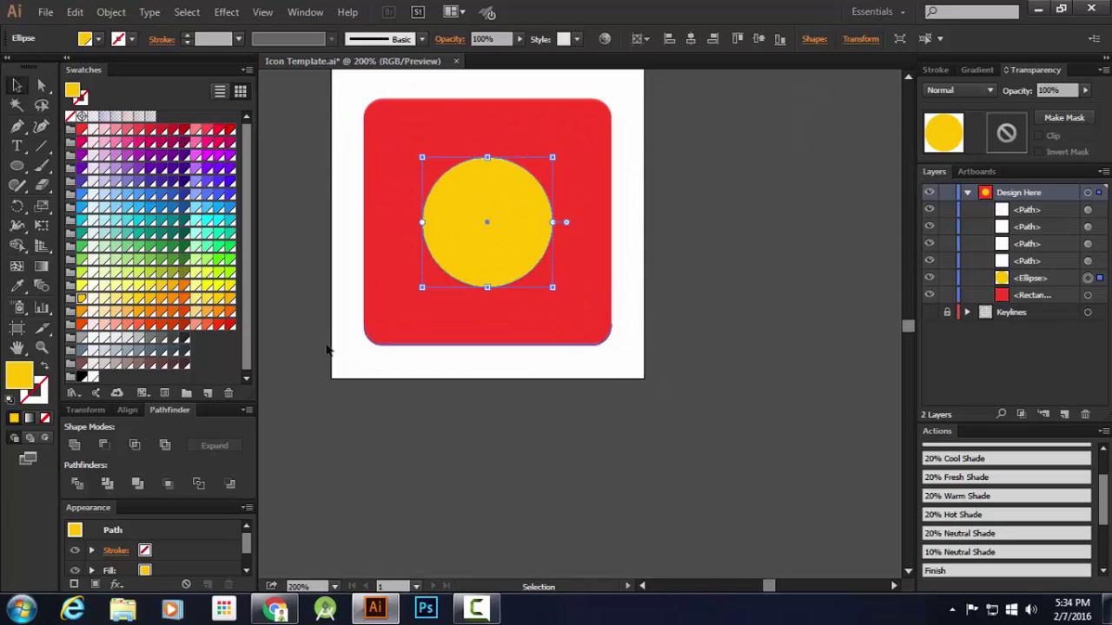
pyautogui.hotkey('ctrl', 'c')
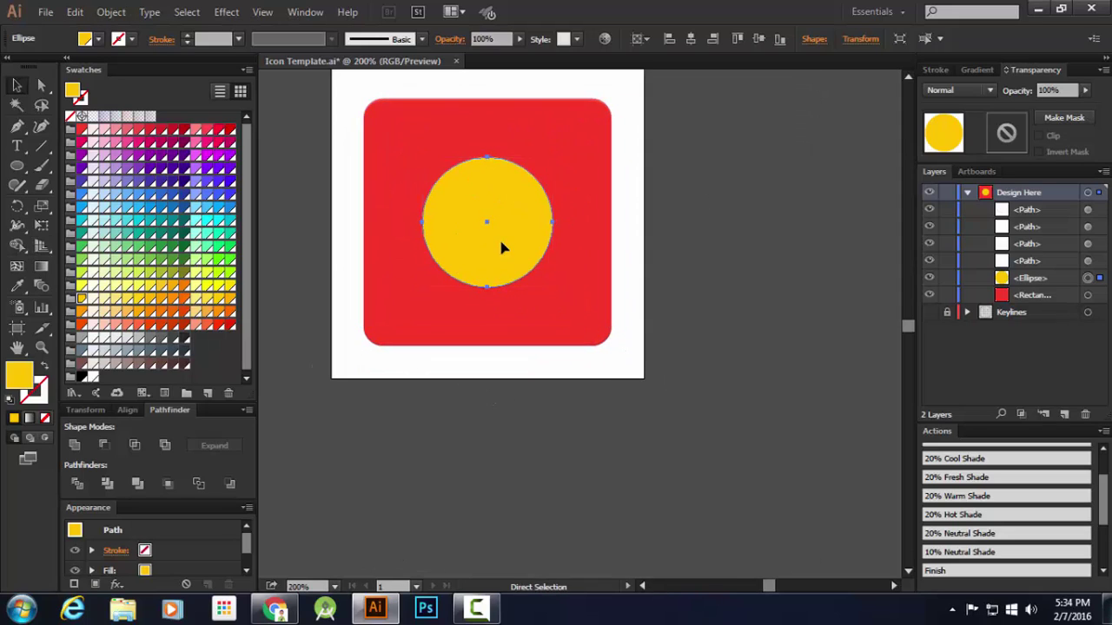
pyautogui.click(111, 12)
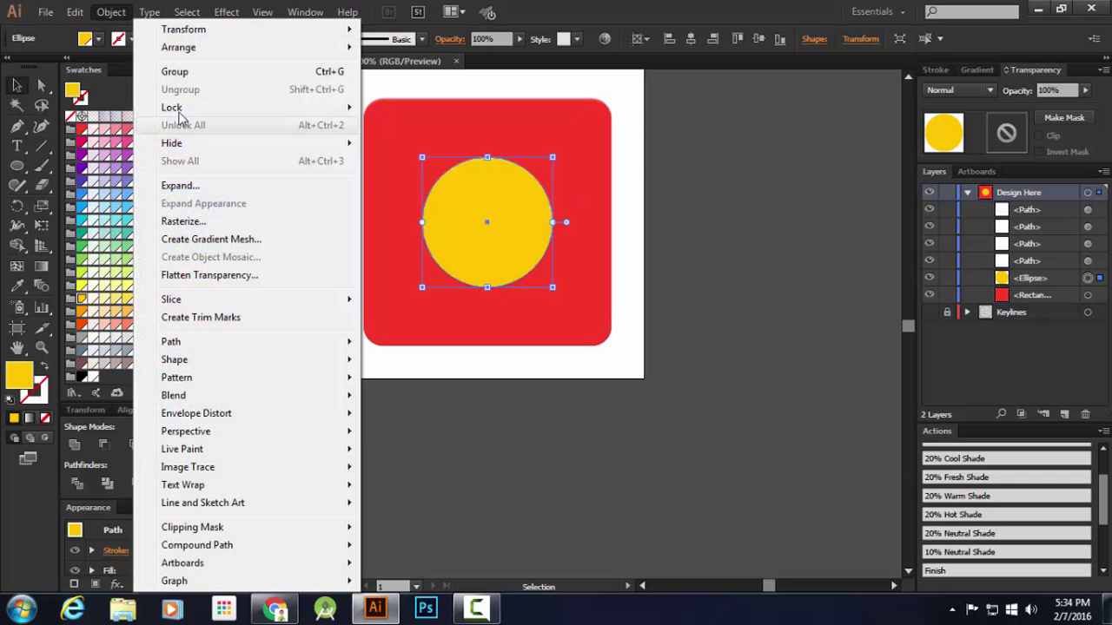
pyautogui.moveTo(77, 14)
pyautogui.click(100, 91)
pyautogui.click(74, 12)
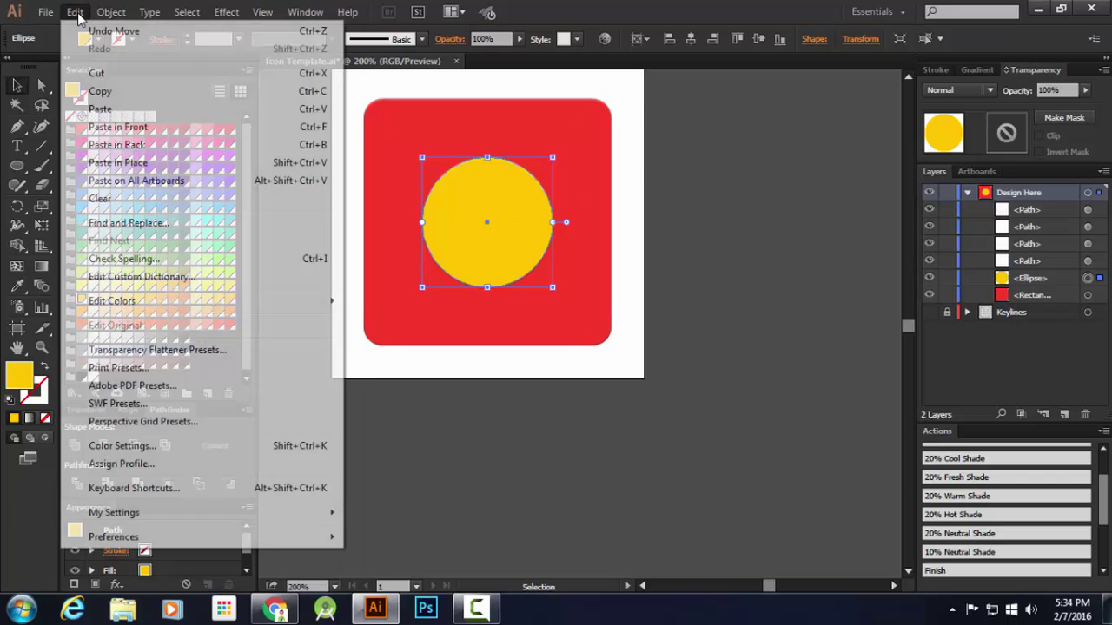
pyautogui.click(139, 126)
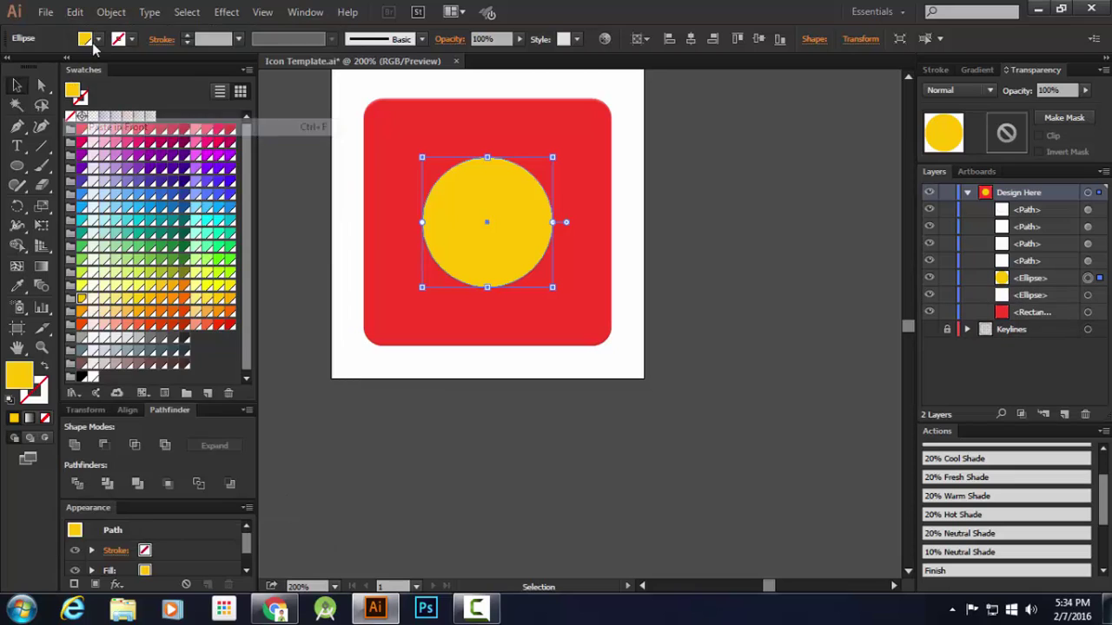
# Paste a second circle copy in front and select both copies in the Layers panel
pyautogui.click(75, 12)
pyautogui.click(119, 126)
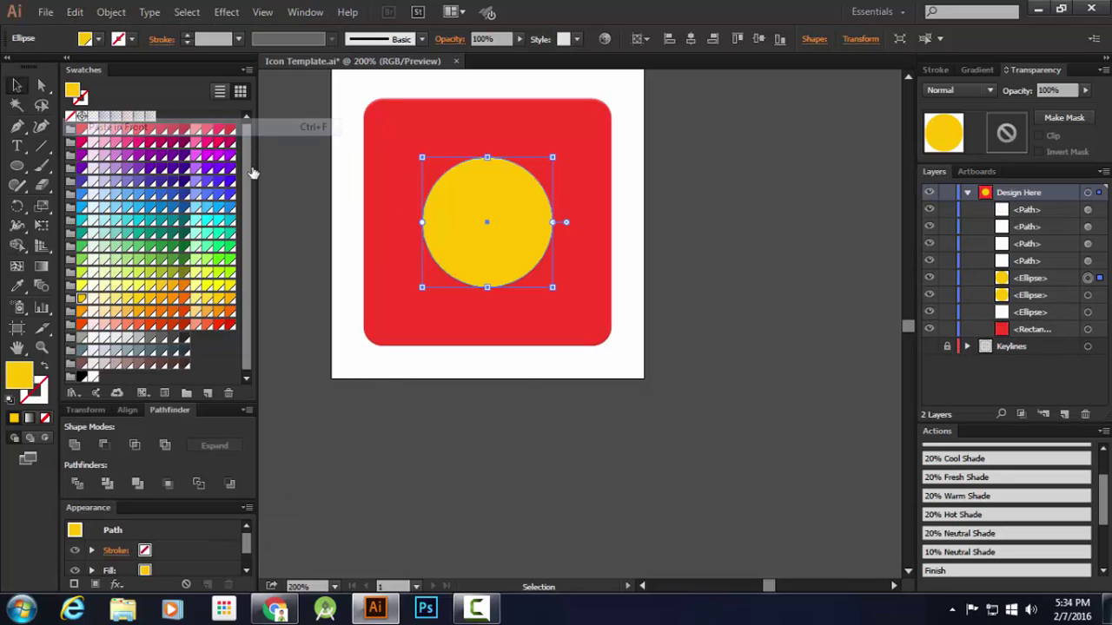
pyautogui.click(1087, 279)
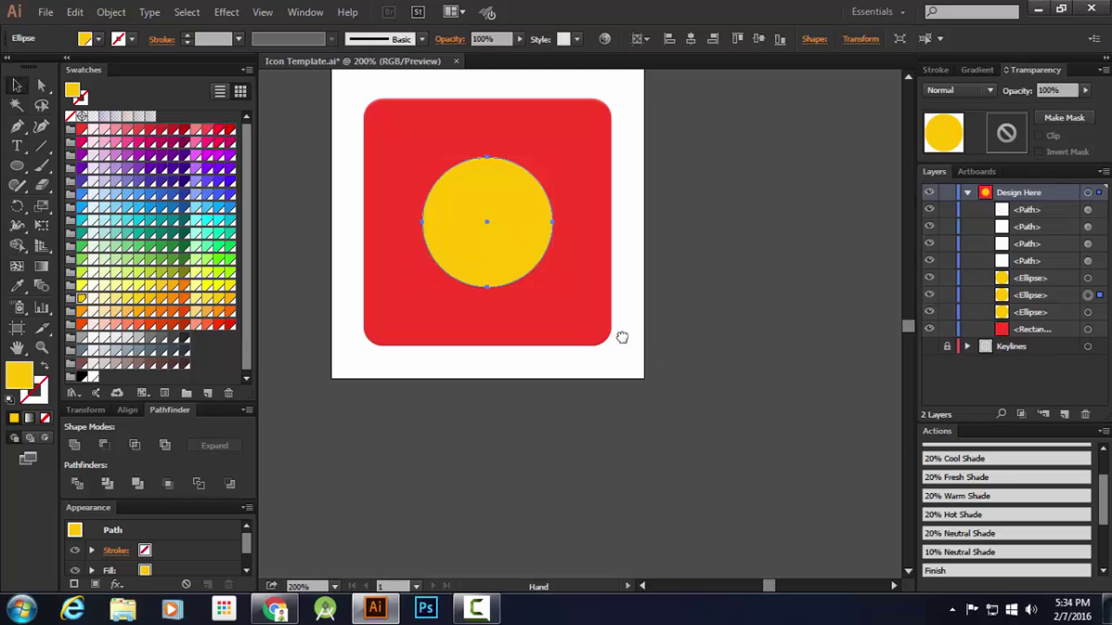
pyautogui.moveTo(623, 336); pyautogui.dragTo(581, 330)
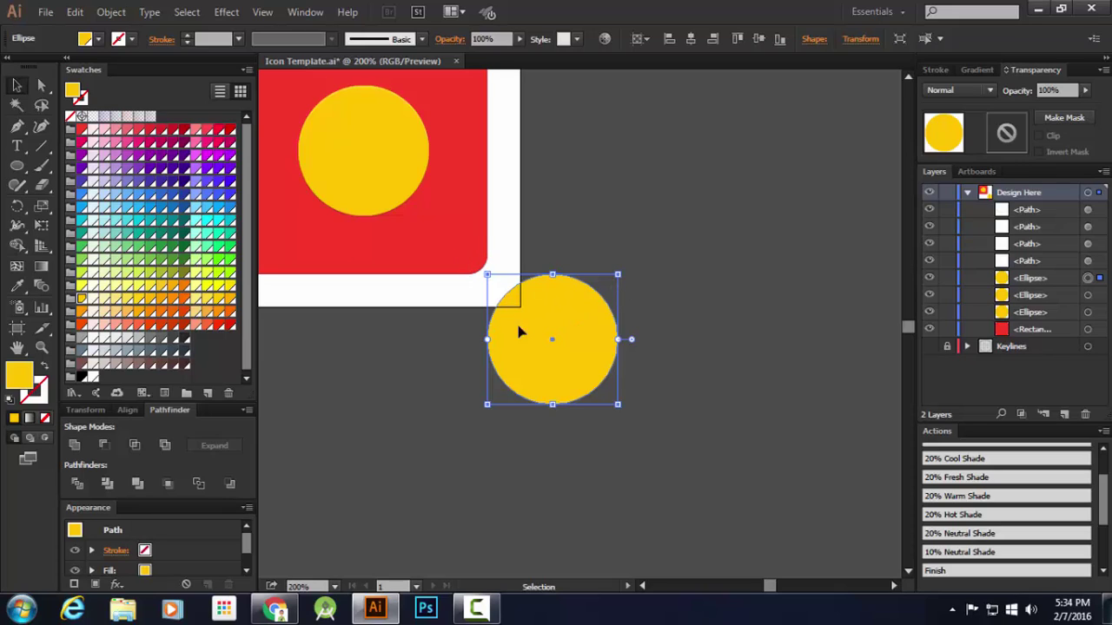
pyautogui.keyDown('shift'); pyautogui.click(1088, 296); pyautogui.keyUp('shift')
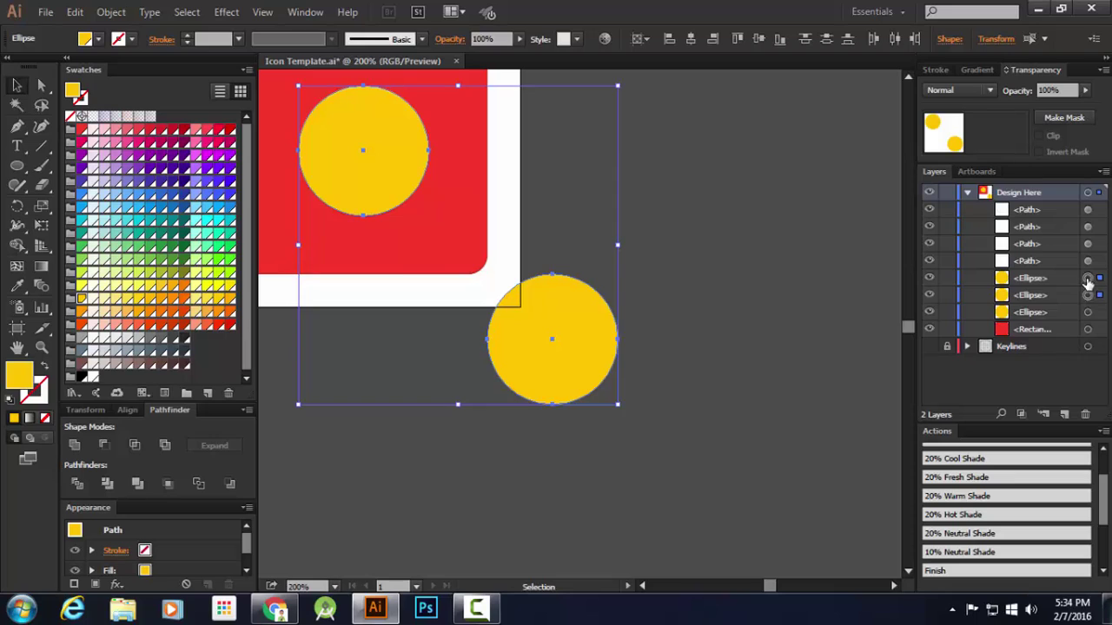
pyautogui.click(591, 230)
# Set the Blend Options spacing to Specified Distance of 4 px
pyautogui.hotkey('ctrl', '0')
pyautogui.click(591, 231)
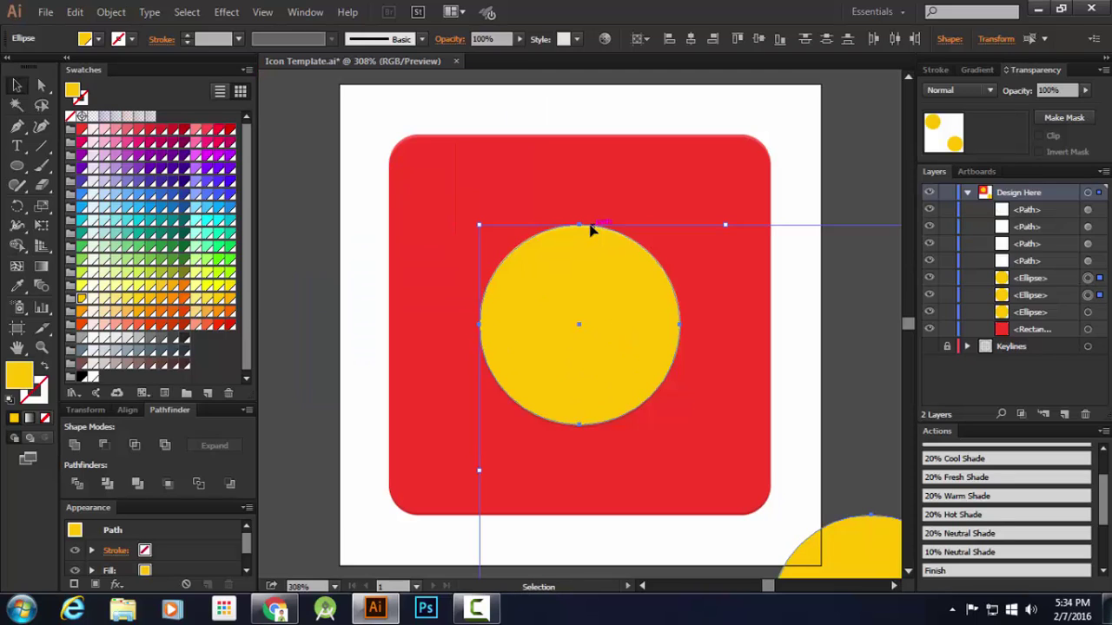
pyautogui.doubleClick(47, 287)
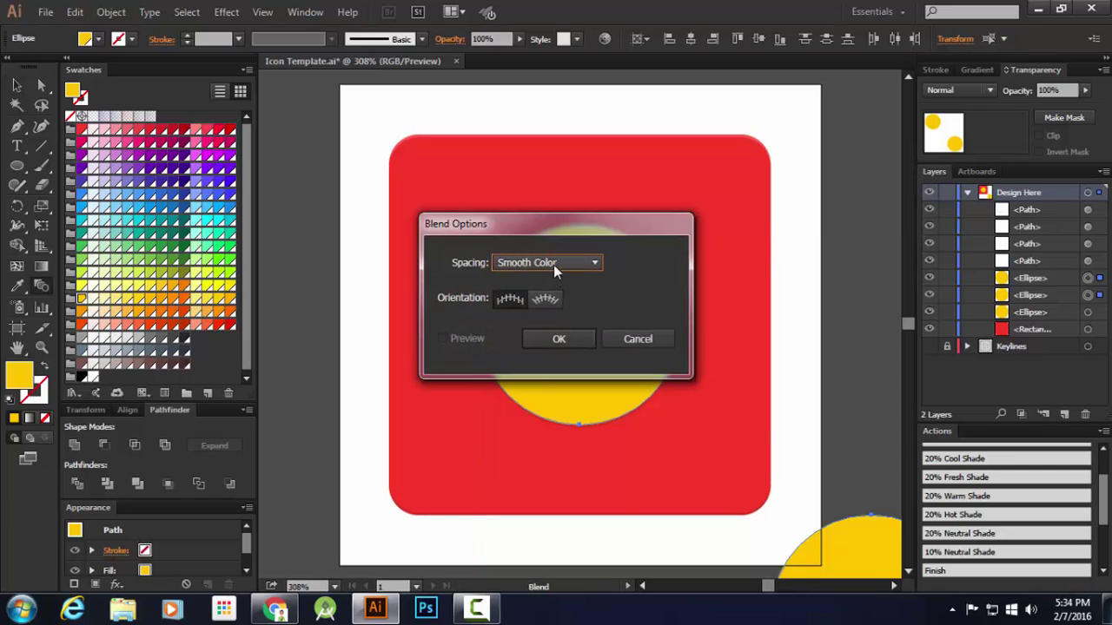
pyautogui.click(553, 262)
pyautogui.click(561, 317)
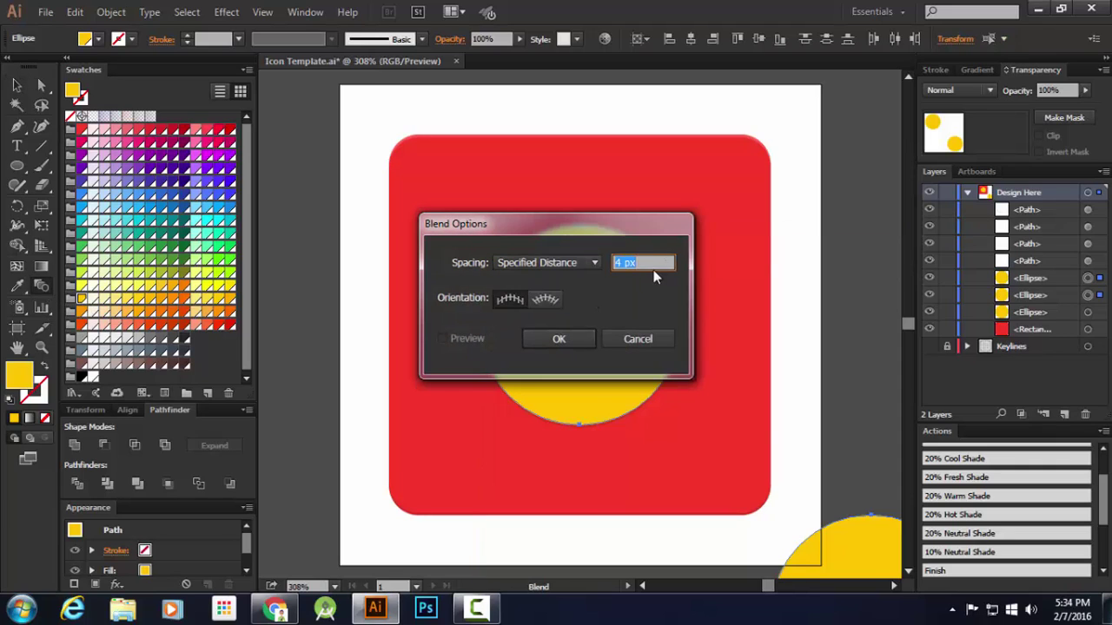
pyautogui.click(559, 339)
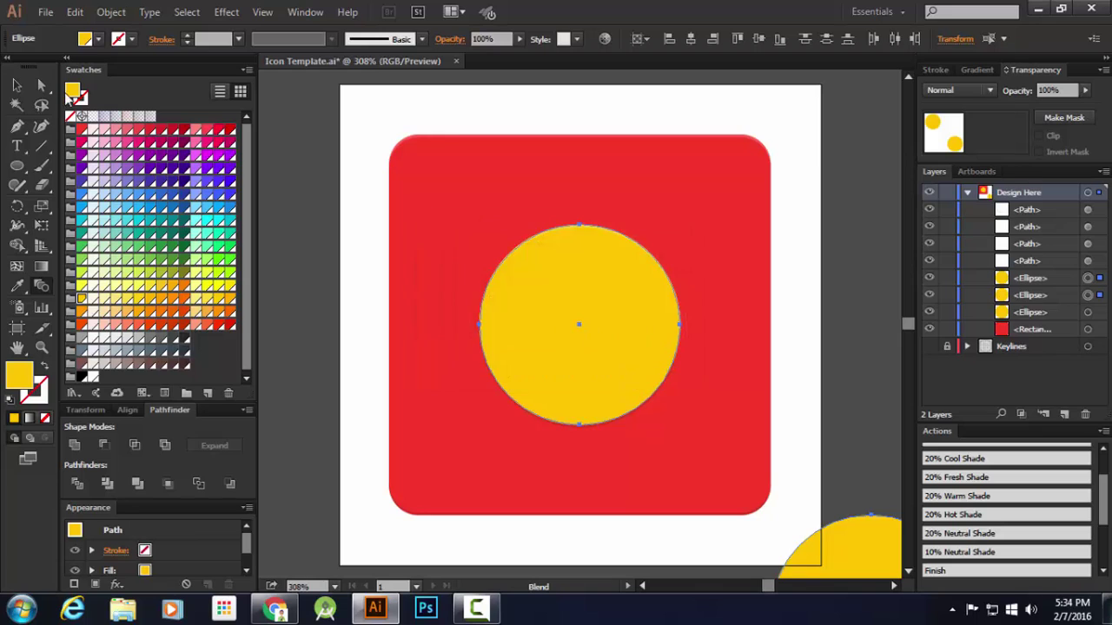
# Make the blend between the two circles and expand it into separate shapes
pyautogui.click(15, 87)
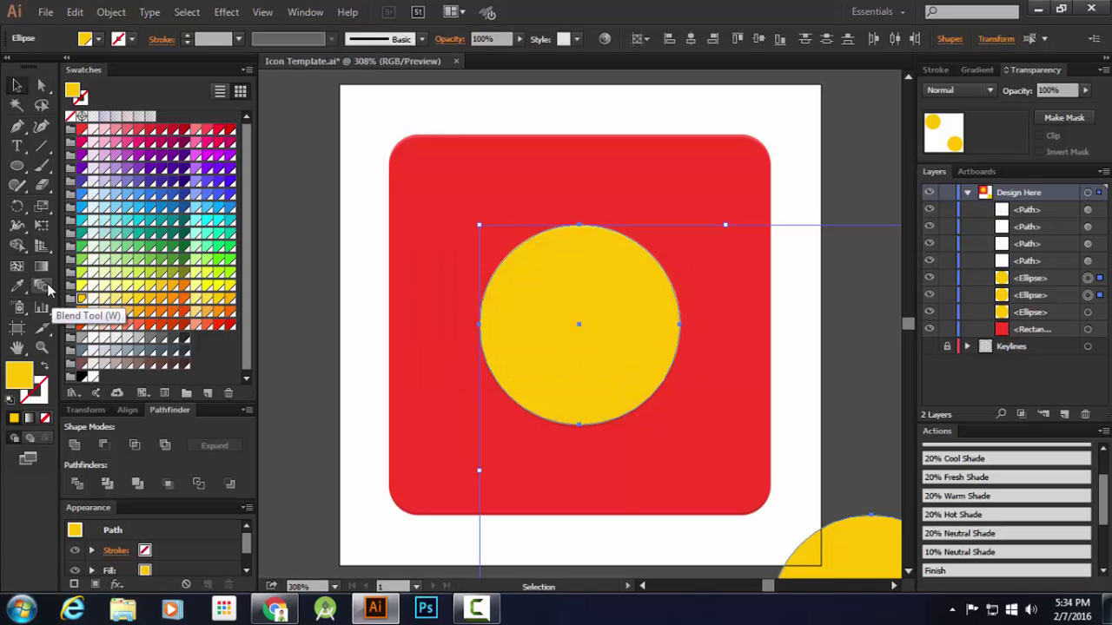
pyautogui.click(111, 13)
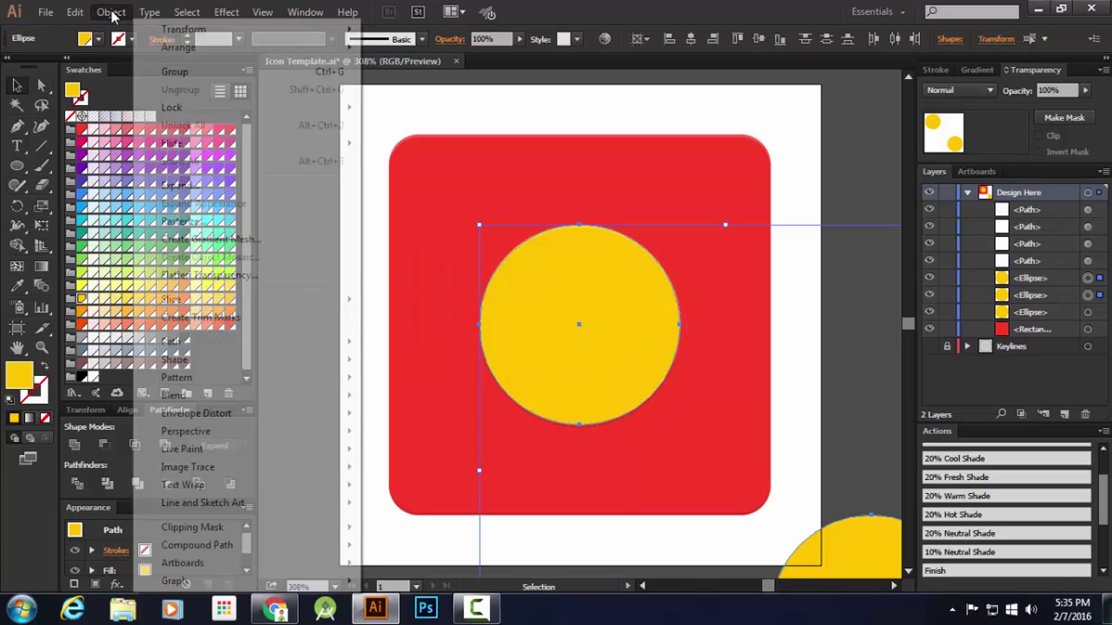
pyautogui.moveTo(191, 397)
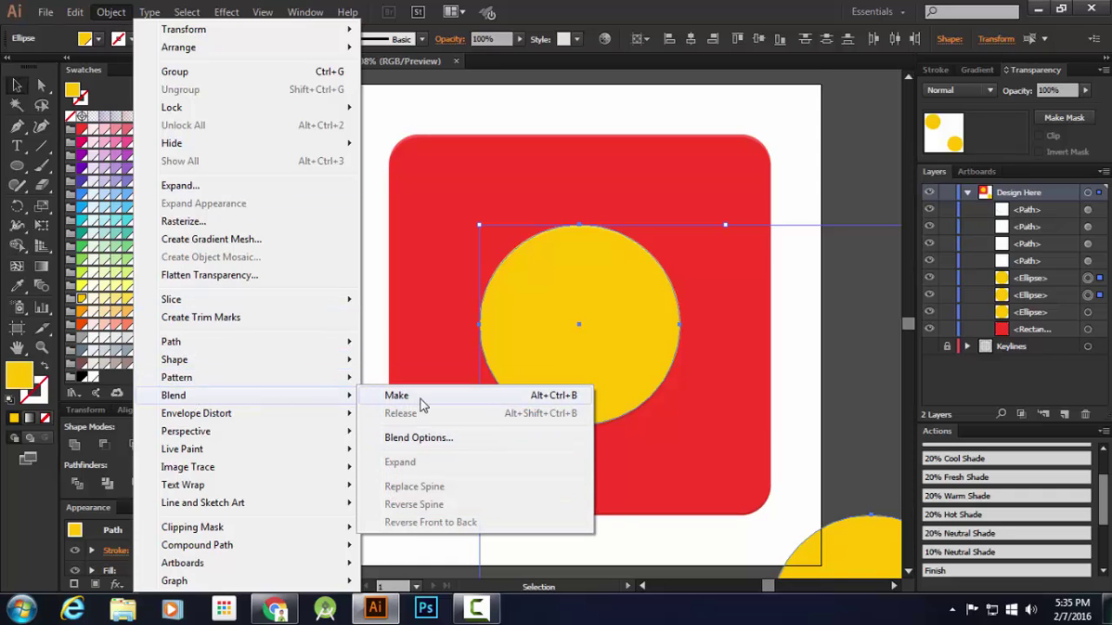
pyautogui.click(421, 398)
pyautogui.click(110, 12)
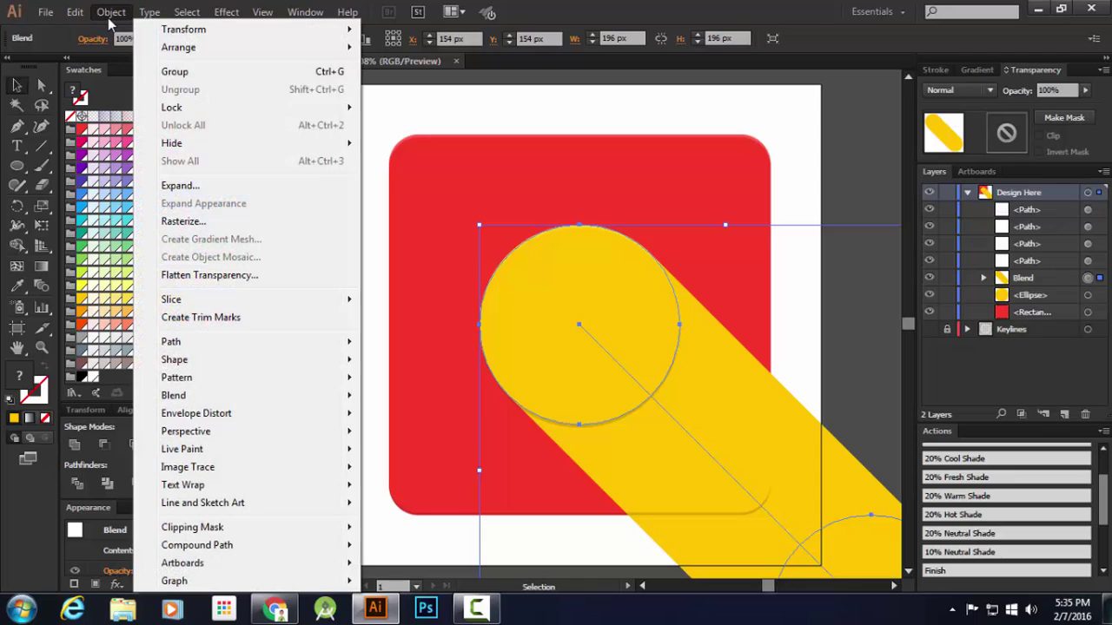
pyautogui.click(180, 185)
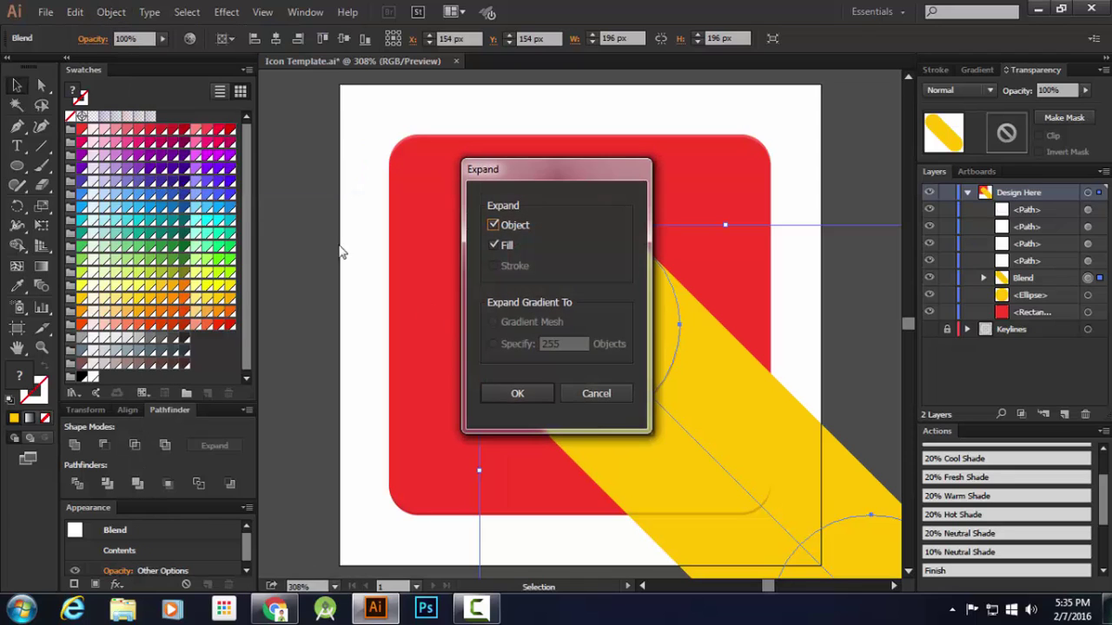
pyautogui.click(518, 393)
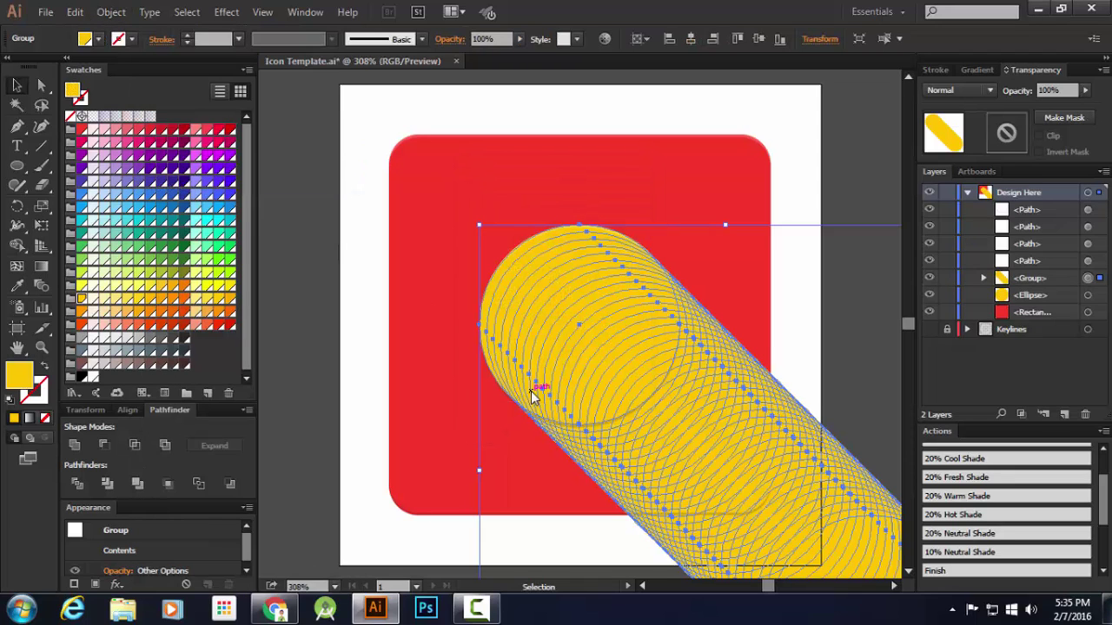
# Merge the expanded circles into one shadow and place a copy of the red square above it
pyautogui.click(75, 445)
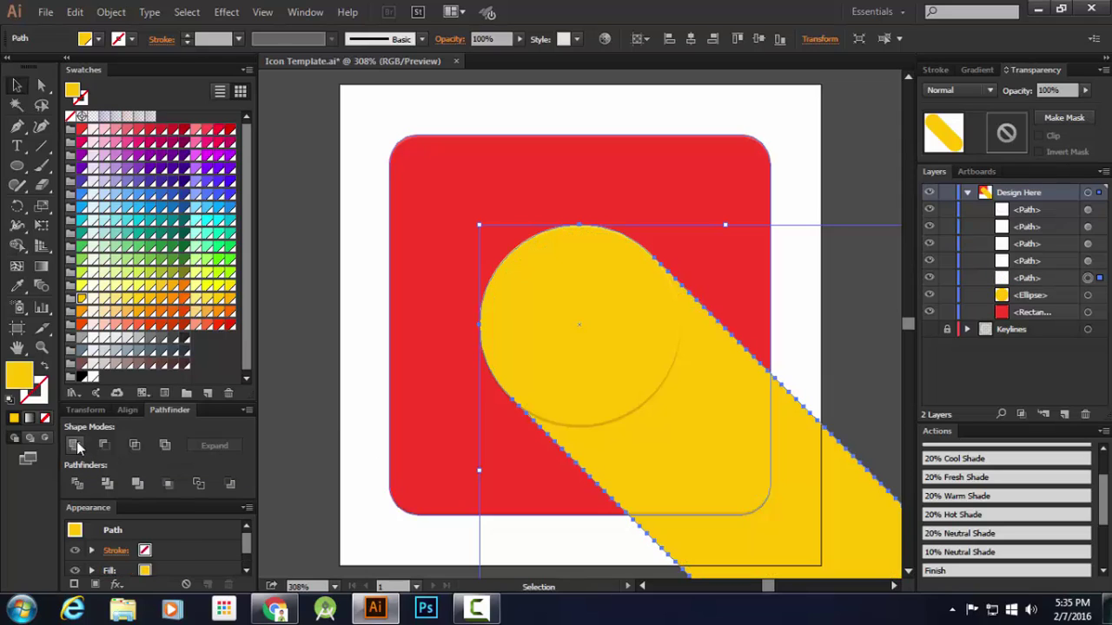
pyautogui.click(1087, 312)
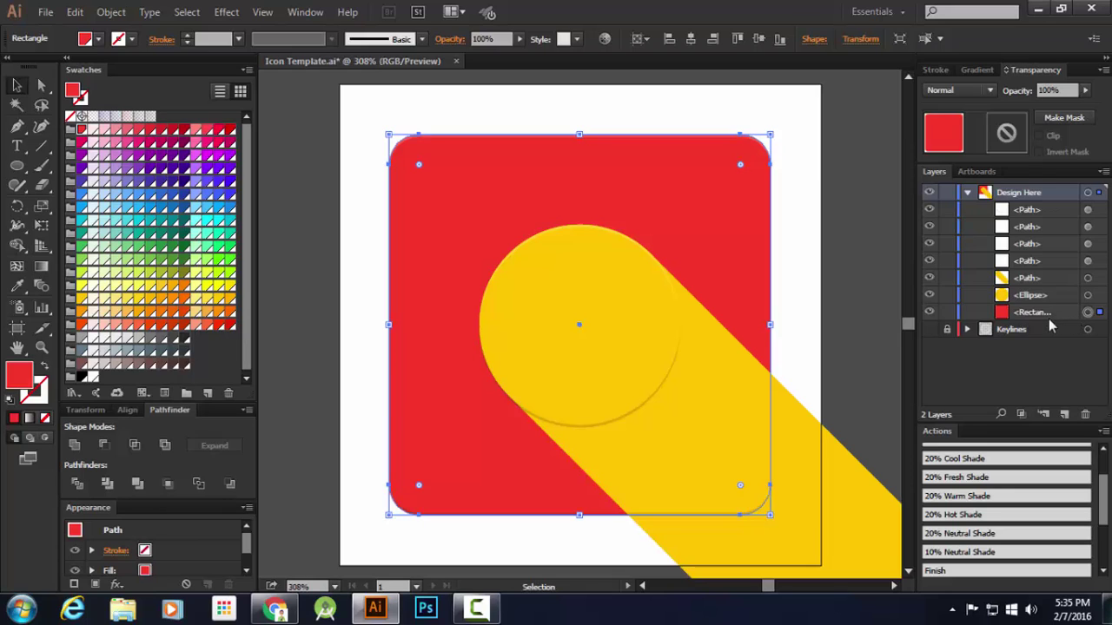
pyautogui.click(74, 12)
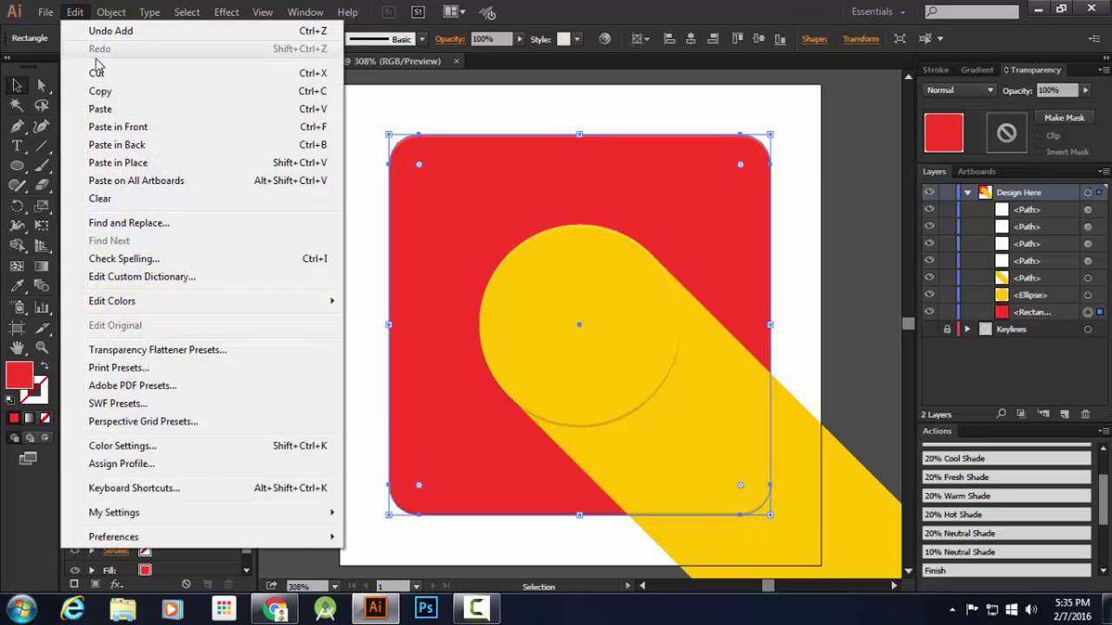
pyautogui.click(100, 91)
pyautogui.click(75, 13)
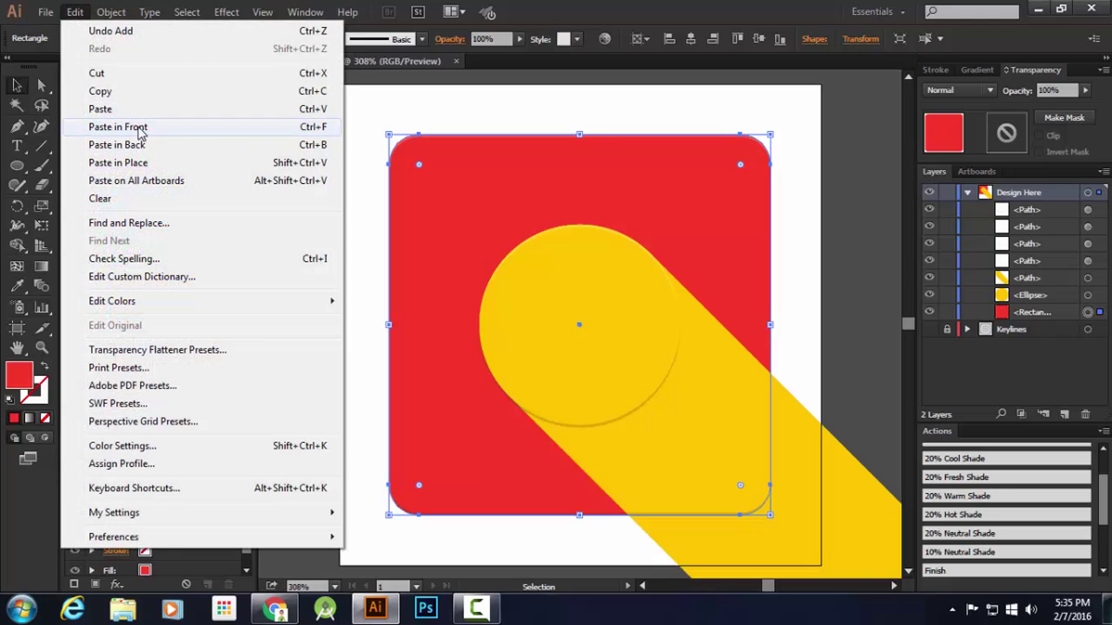
pyautogui.click(118, 127)
pyautogui.moveTo(1064, 311); pyautogui.dragTo(1053, 278)
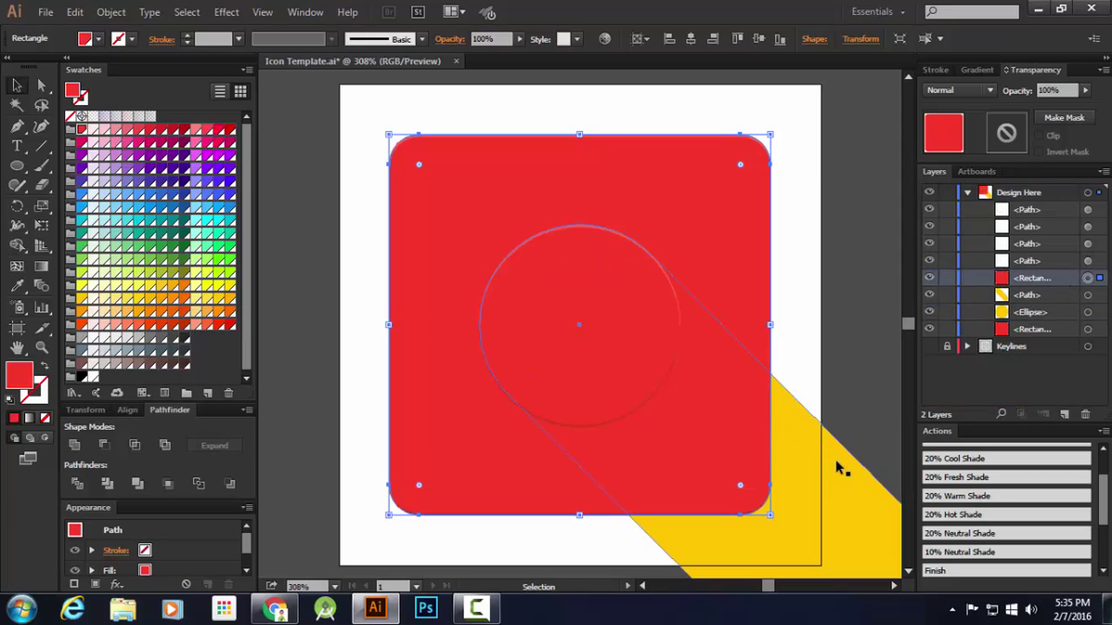
# Crop the shadow to the rounded square with Pathfinder and delete the empty leftover path
pyautogui.keyDown('shift'); pyautogui.click(1087, 296); pyautogui.keyUp('shift')
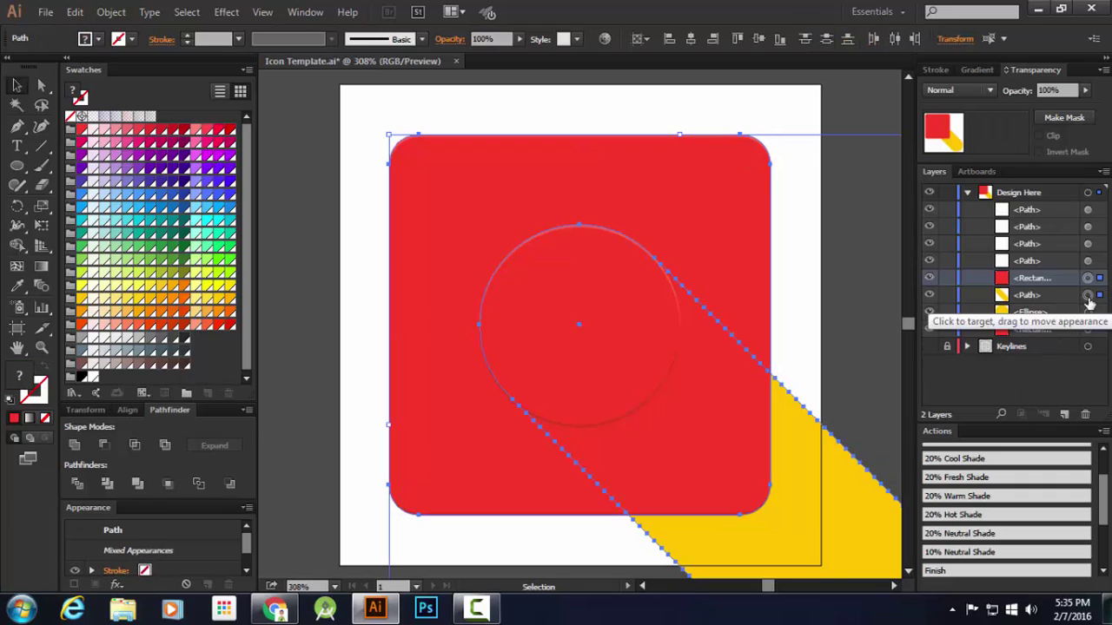
pyautogui.click(169, 485)
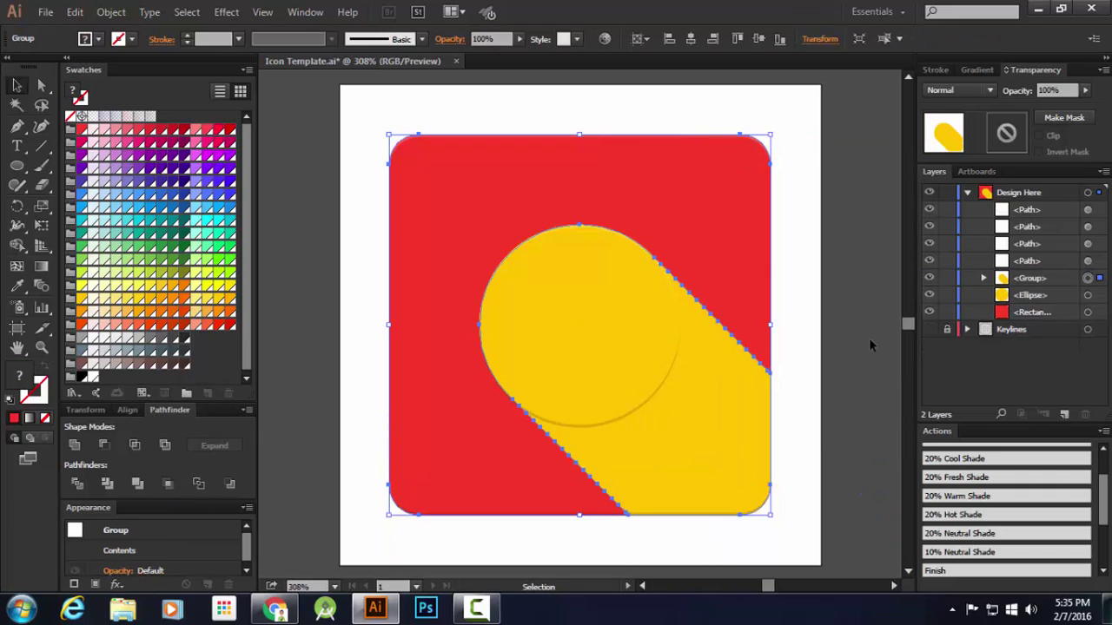
pyautogui.click(984, 278)
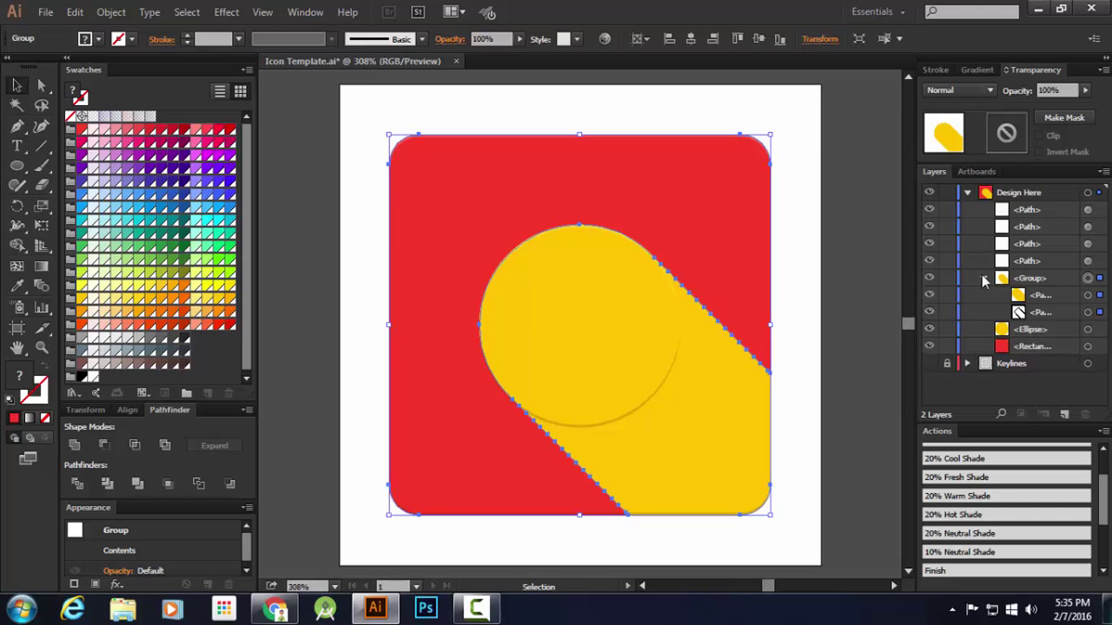
pyautogui.click(1088, 313)
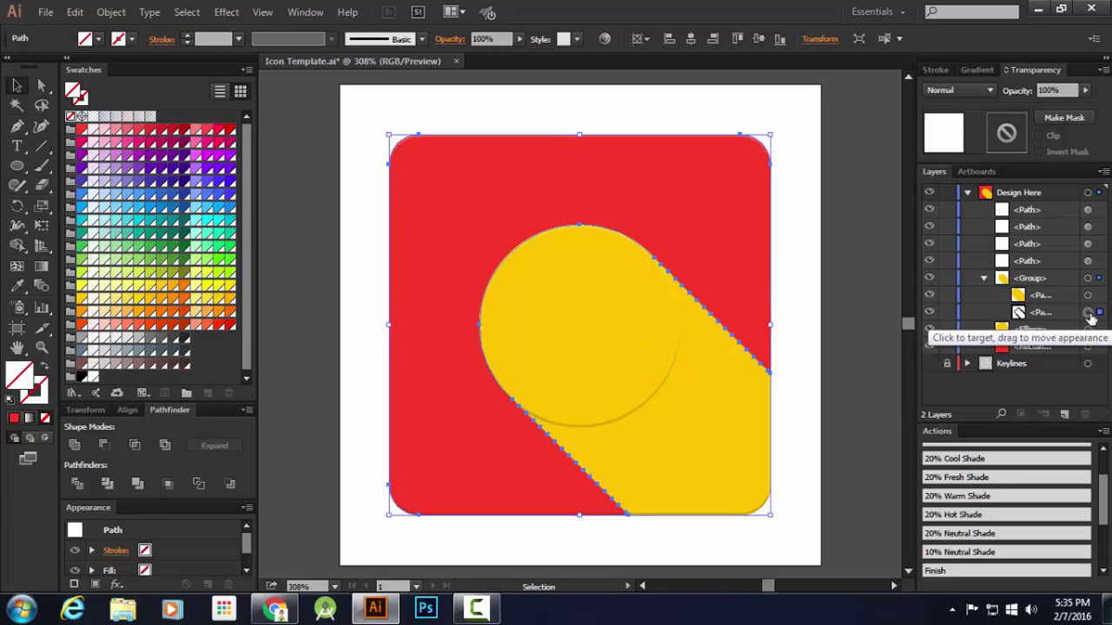
pyautogui.press('Delete')
pyautogui.moveTo(1056, 296)
pyautogui.mouseDown()
pyautogui.moveTo(1053, 314)
pyautogui.moveTo(1061, 281)
pyautogui.mouseUp()
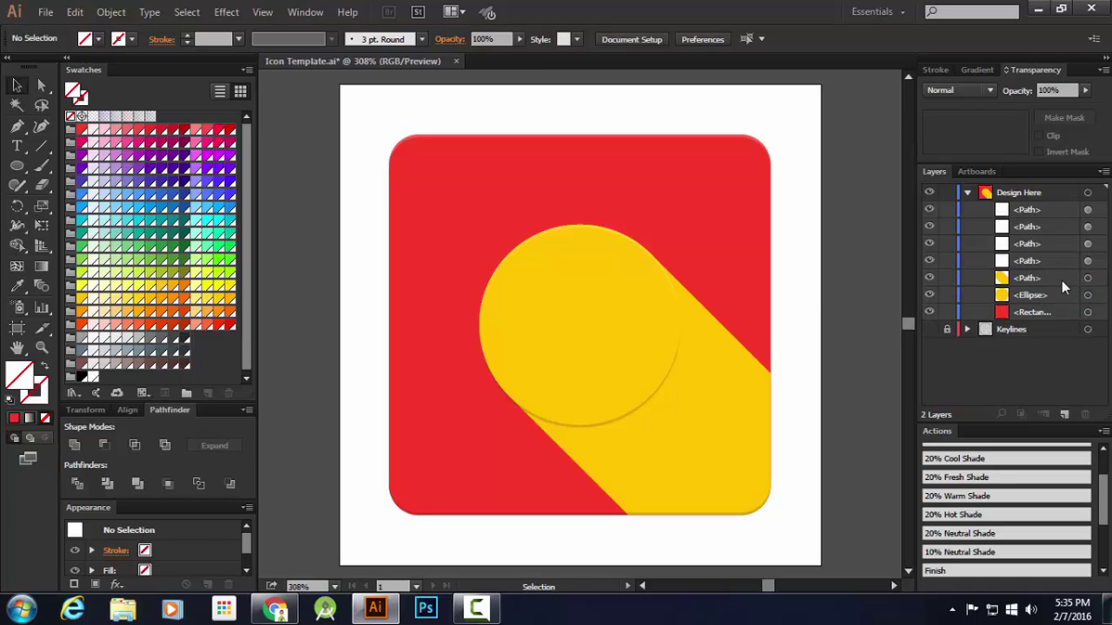
# Move the long-shadow path below the amber circle in the Layers panel stacking order
pyautogui.click(1098, 278)
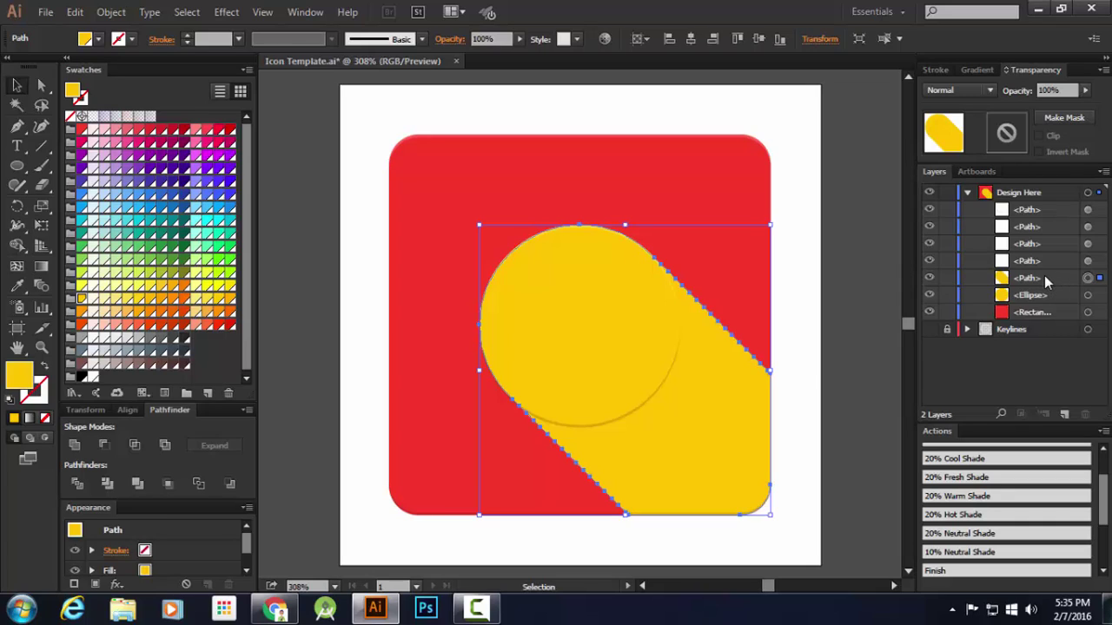
pyautogui.moveTo(1044, 275); pyautogui.dragTo(1042, 296)
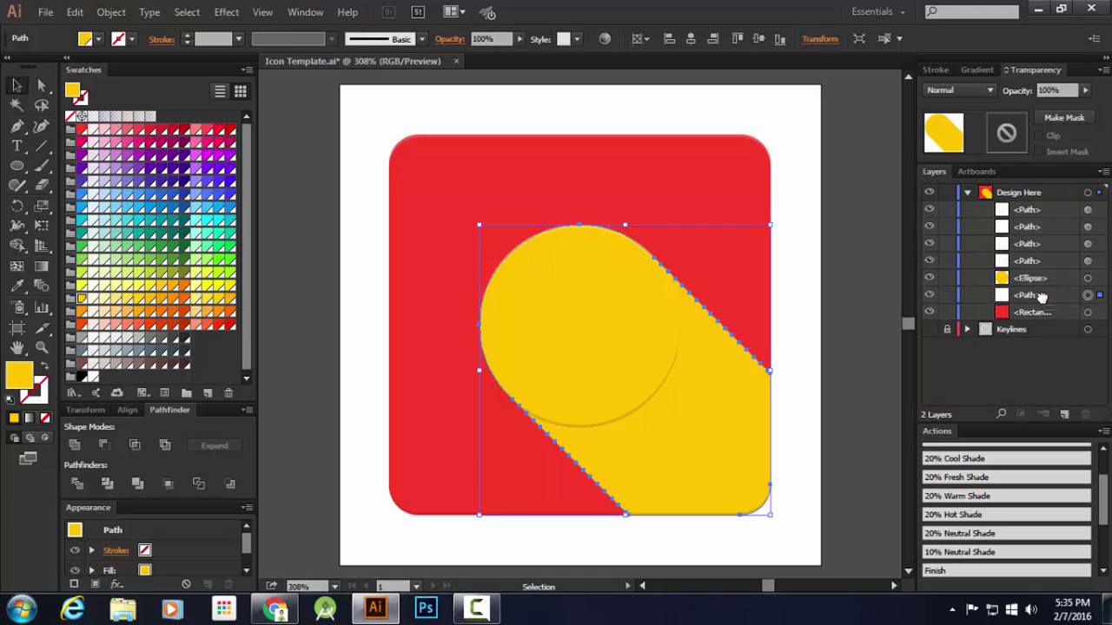
pyautogui.click(1088, 278)
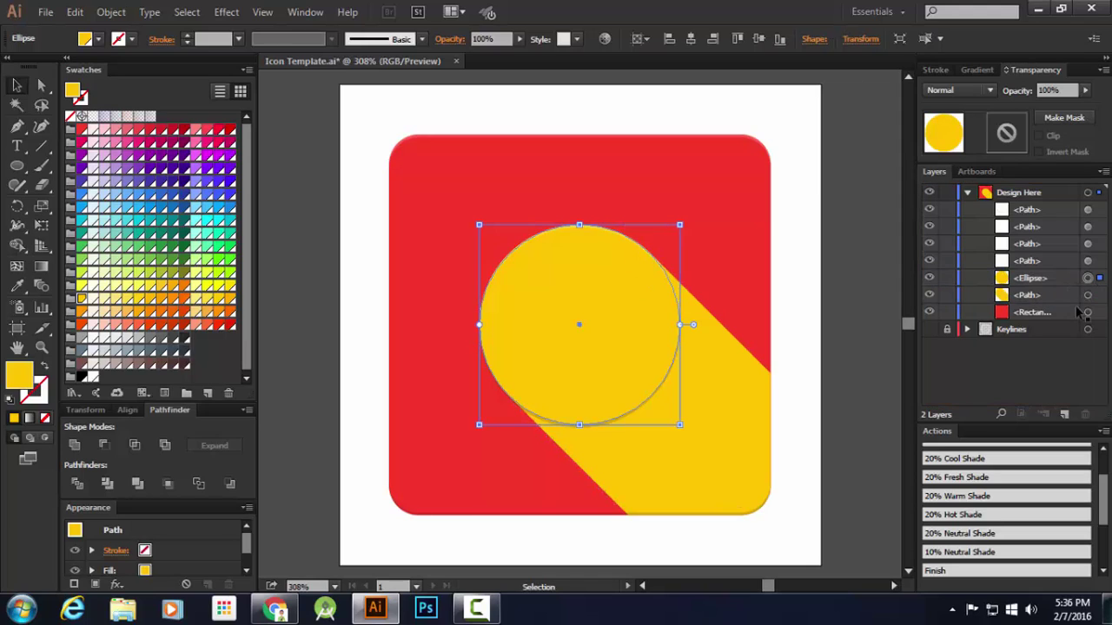
pyautogui.click(1087, 296)
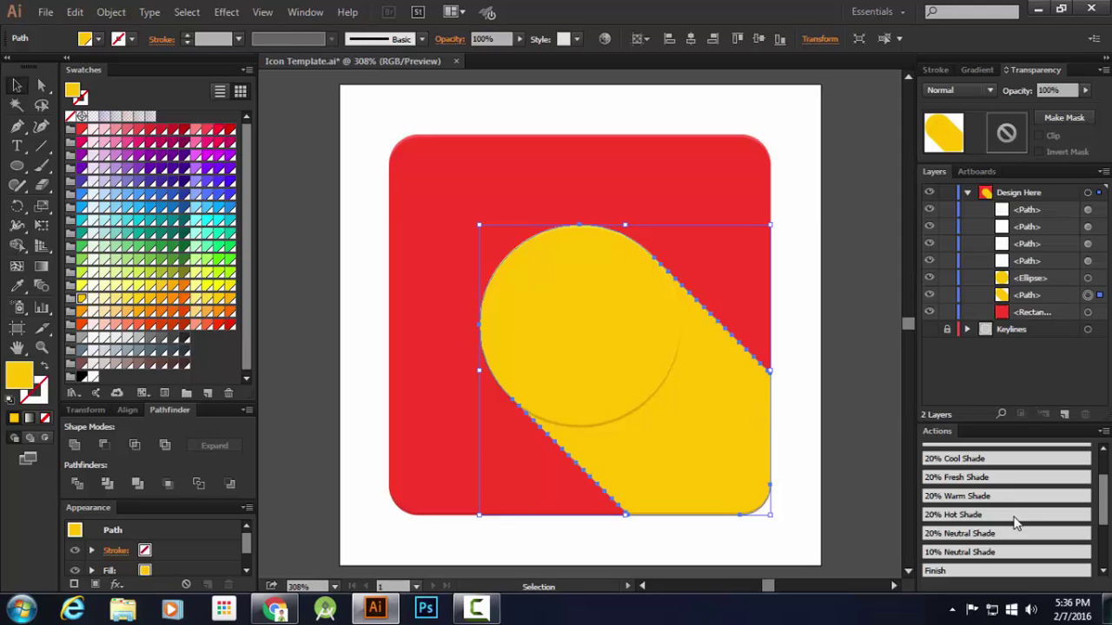
pyautogui.scroll(-3, 1010, 512)
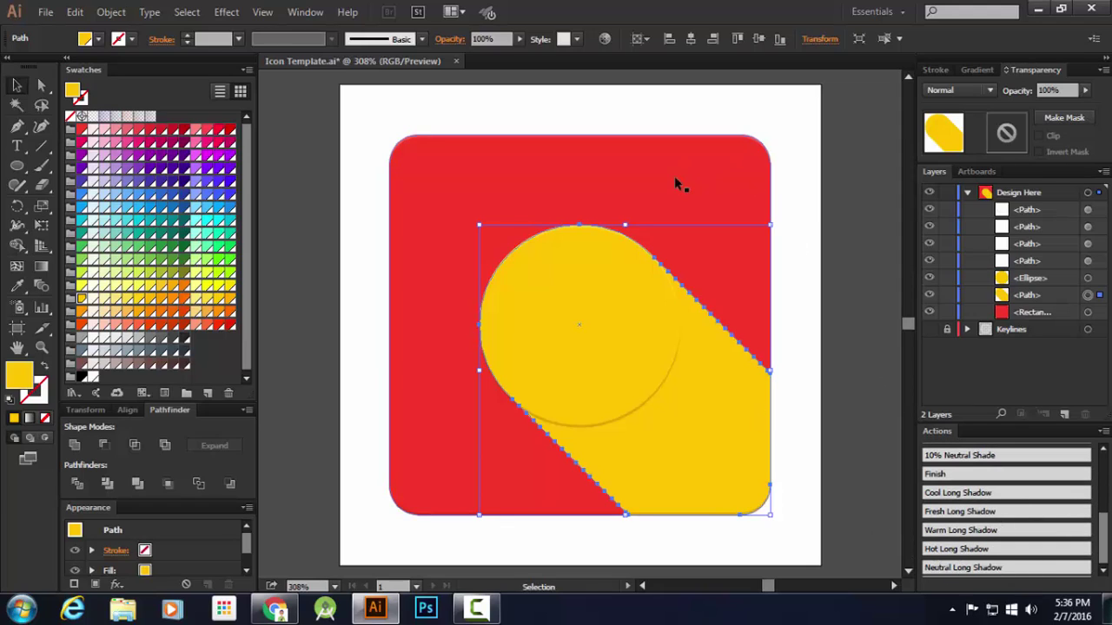
pyautogui.click(277, 608)
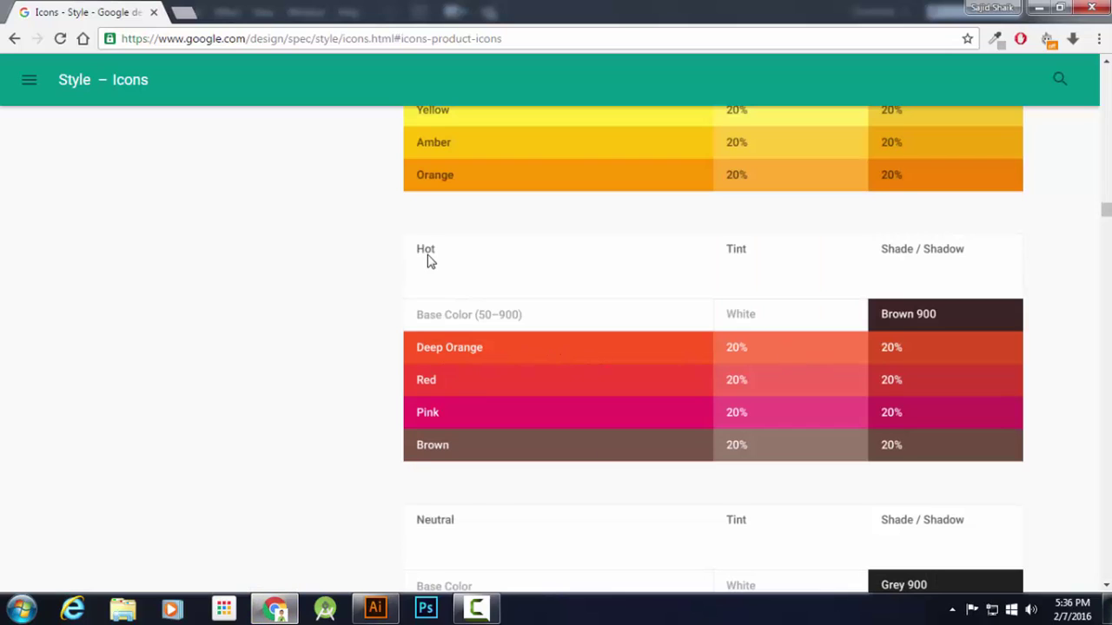
pyautogui.click(380, 611)
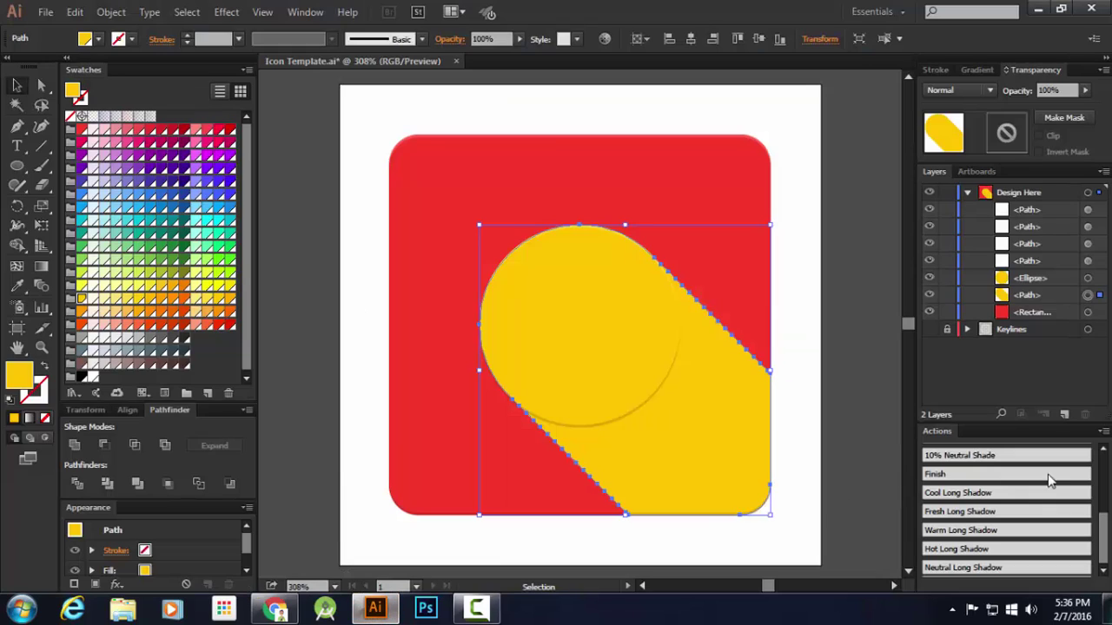
# Apply the Hot Long Shadow action to recolour the shadow dark red, then reselect it
pyautogui.click(955, 551)
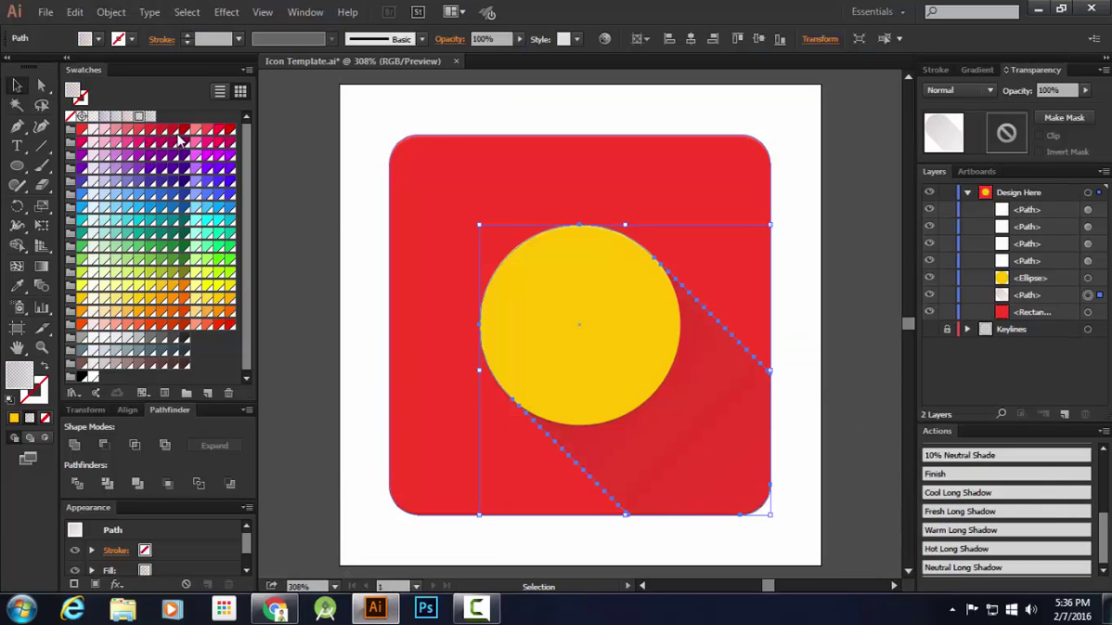
pyautogui.click(357, 209)
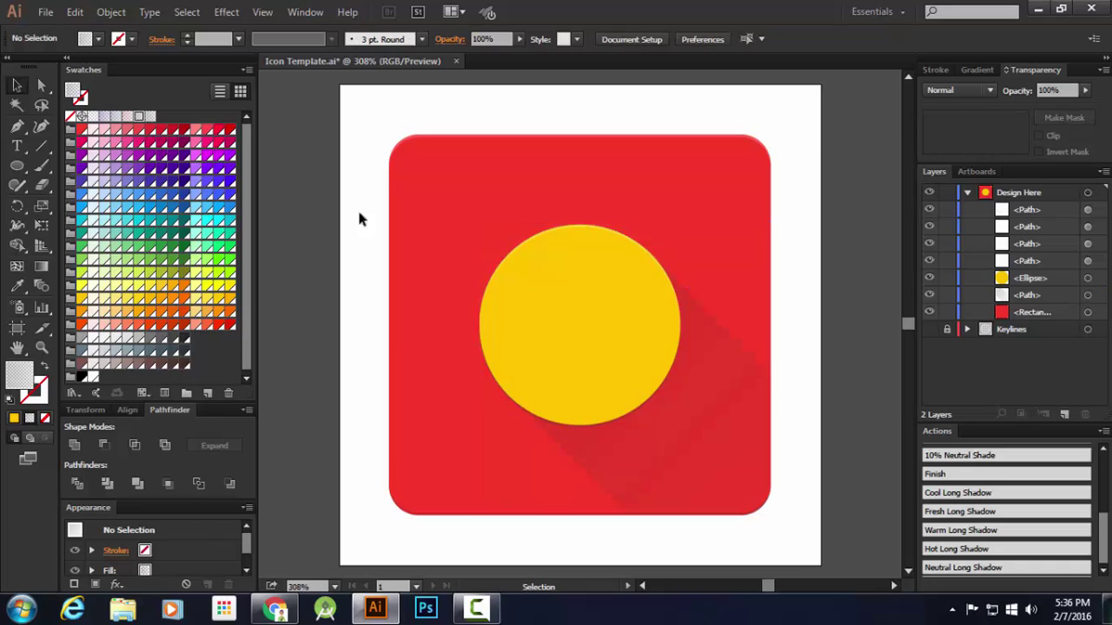
pyautogui.click(748, 394)
pyautogui.scroll(3, 721, 306)
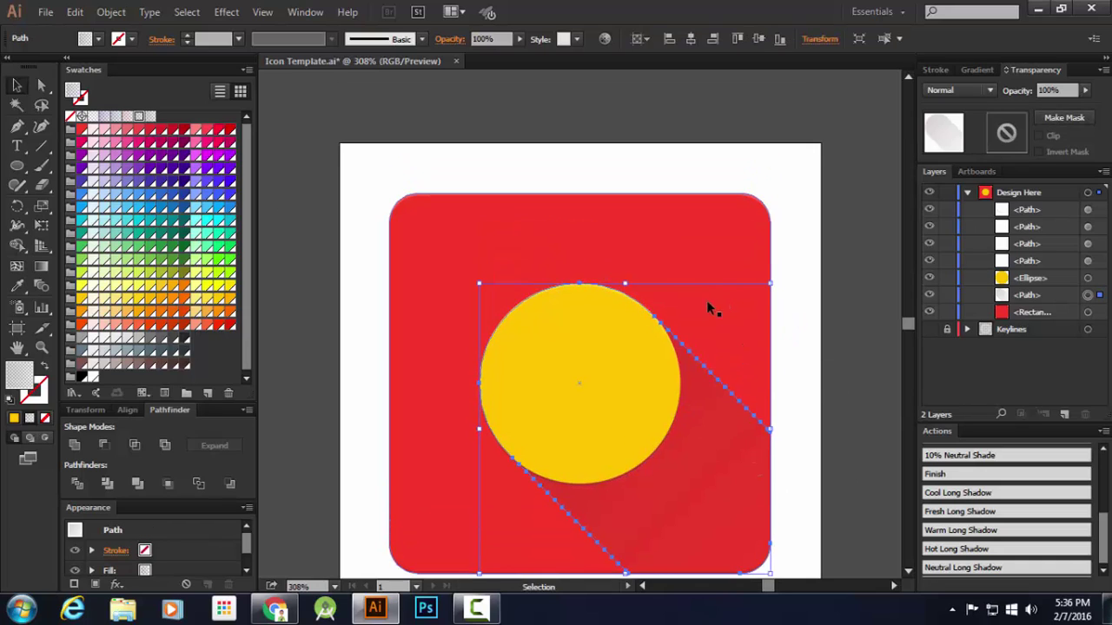
pyautogui.scroll(-1, 677, 304)
pyautogui.scroll(4, 667, 301)
pyautogui.scroll(-5, 615, 328)
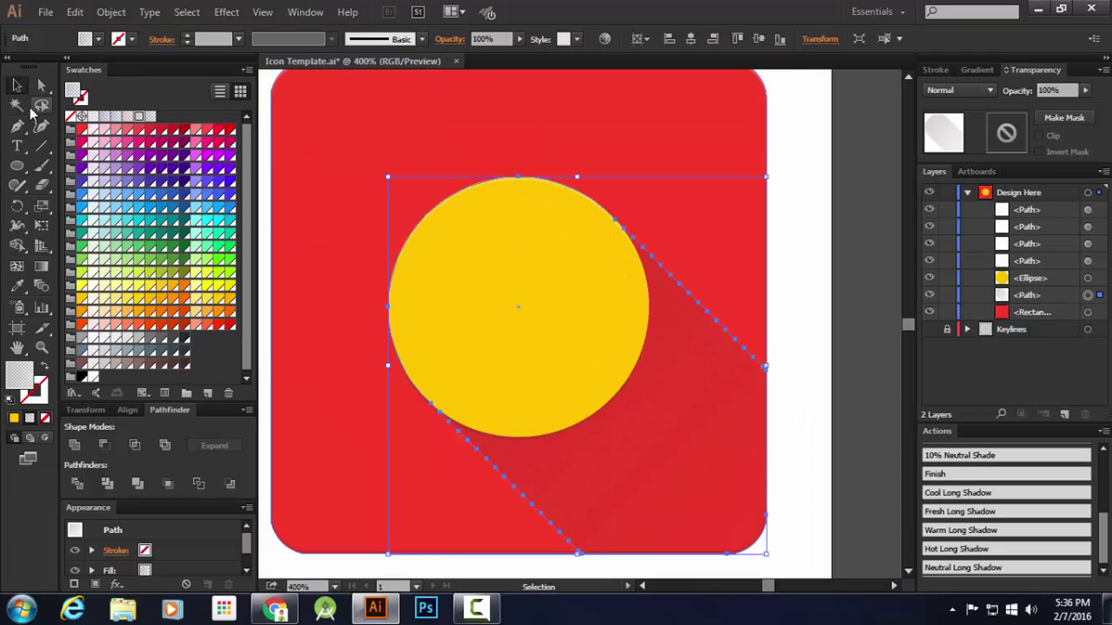
# Zoom and pan along the shadow's edge near the circle to inspect it
pyautogui.click(41, 104)
pyautogui.scroll(4, 627, 243)
pyautogui.scroll(-1, 648, 252)
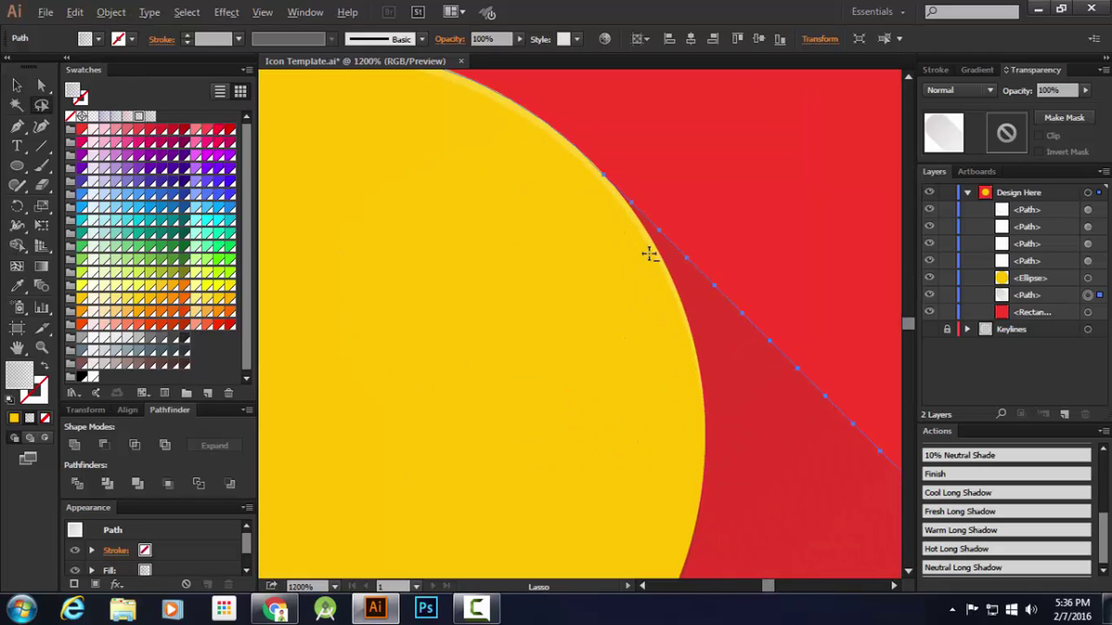
pyautogui.moveTo(756, 397); pyautogui.dragTo(511, 287)
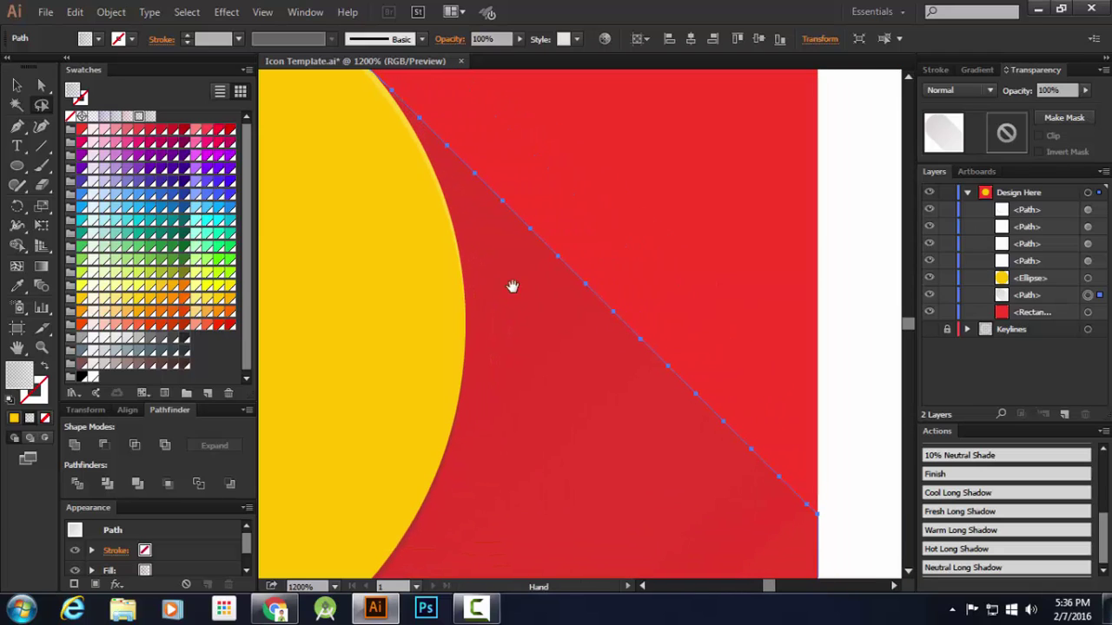
pyautogui.scroll(2, 517, 233)
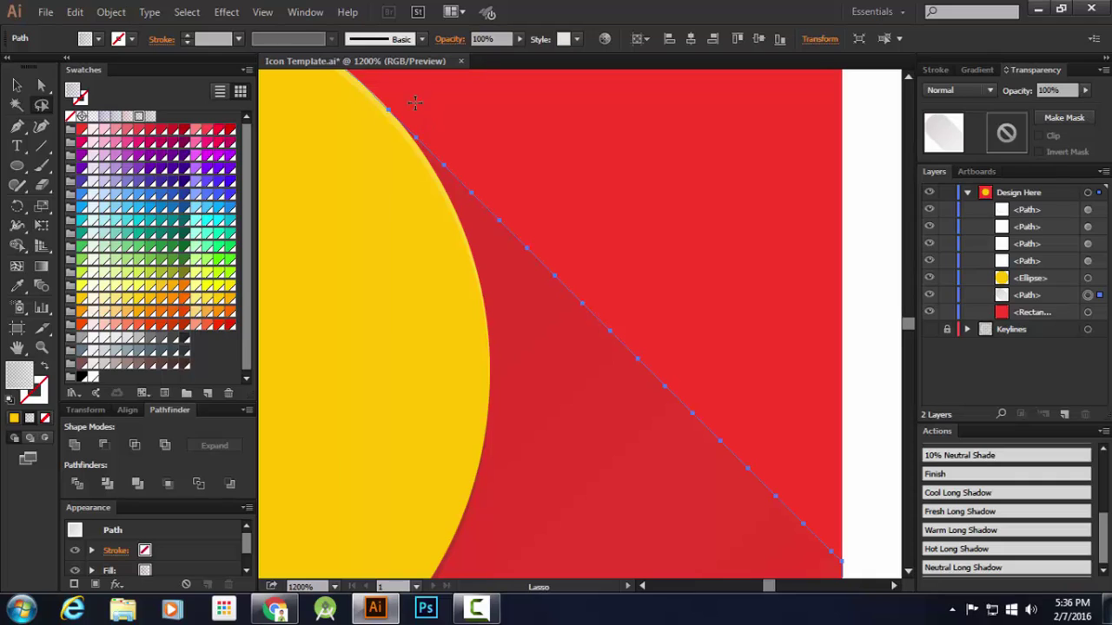
pyautogui.click(16, 85)
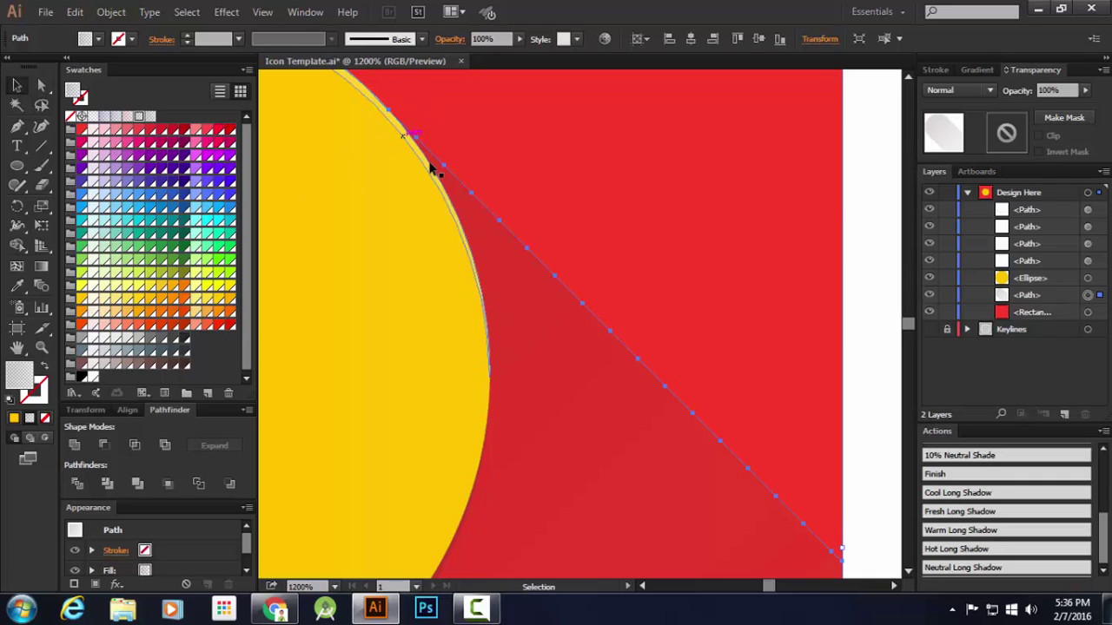
pyautogui.press('space')
pyautogui.moveTo(694, 426); pyautogui.dragTo(676, 372)
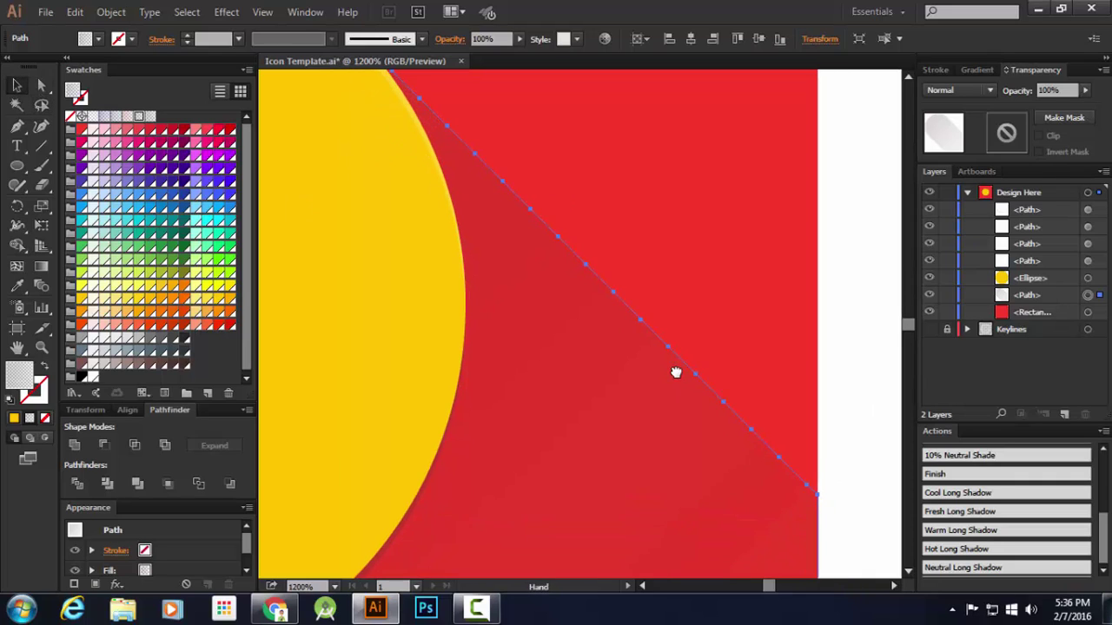
pyautogui.press('space')
pyautogui.moveTo(585, 287); pyautogui.dragTo(599, 355)
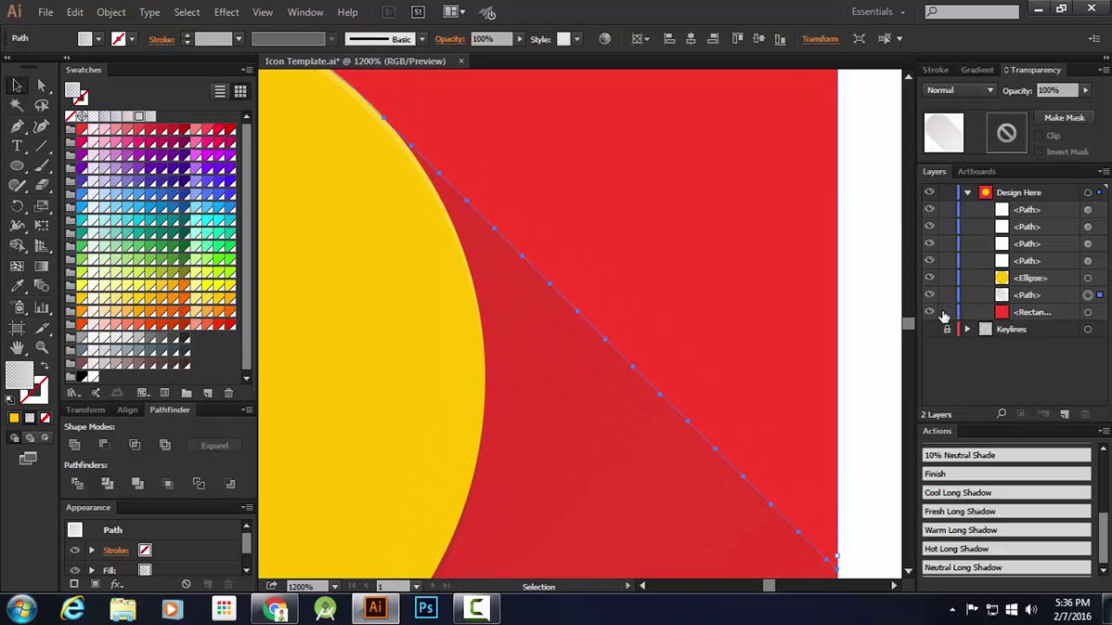
# Lock the red square, amber circle and white paths in the Layers panel
pyautogui.click(946, 312)
pyautogui.click(947, 294)
pyautogui.click(946, 278)
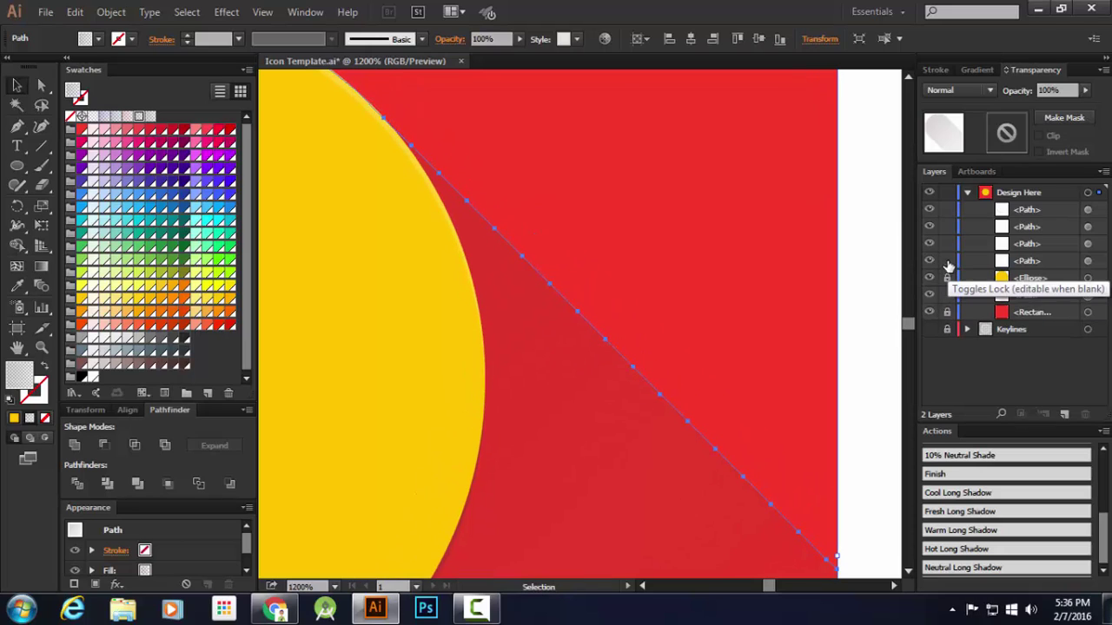
pyautogui.click(947, 261)
pyautogui.click(947, 243)
pyautogui.click(947, 226)
pyautogui.click(947, 209)
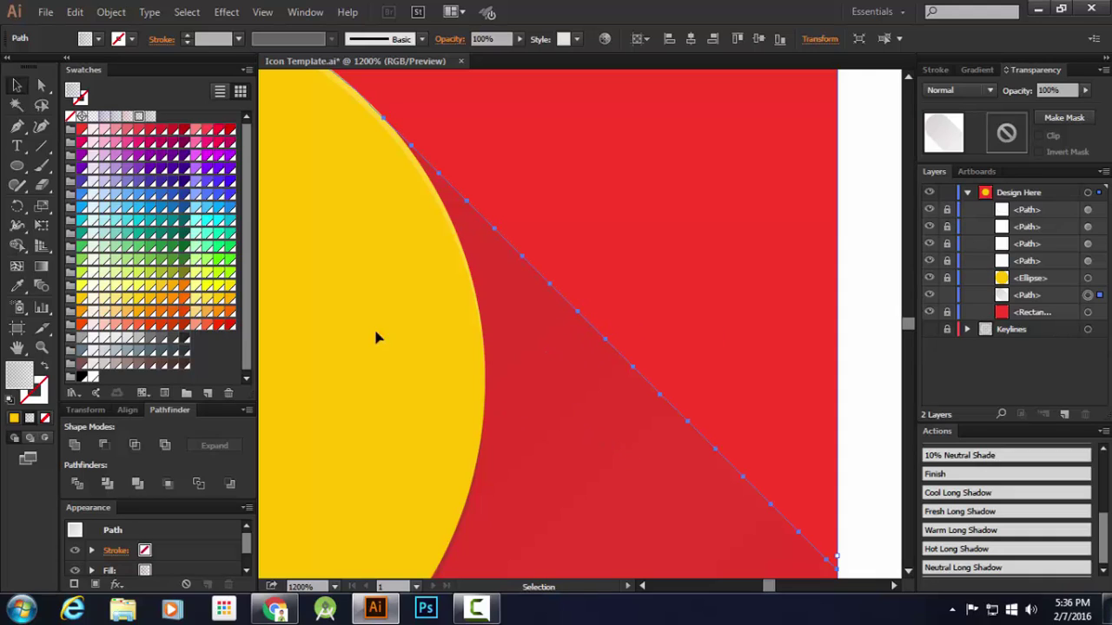
# Lasso and delete the stray shadow anchor points along the circle's edge
pyautogui.click(40, 106)
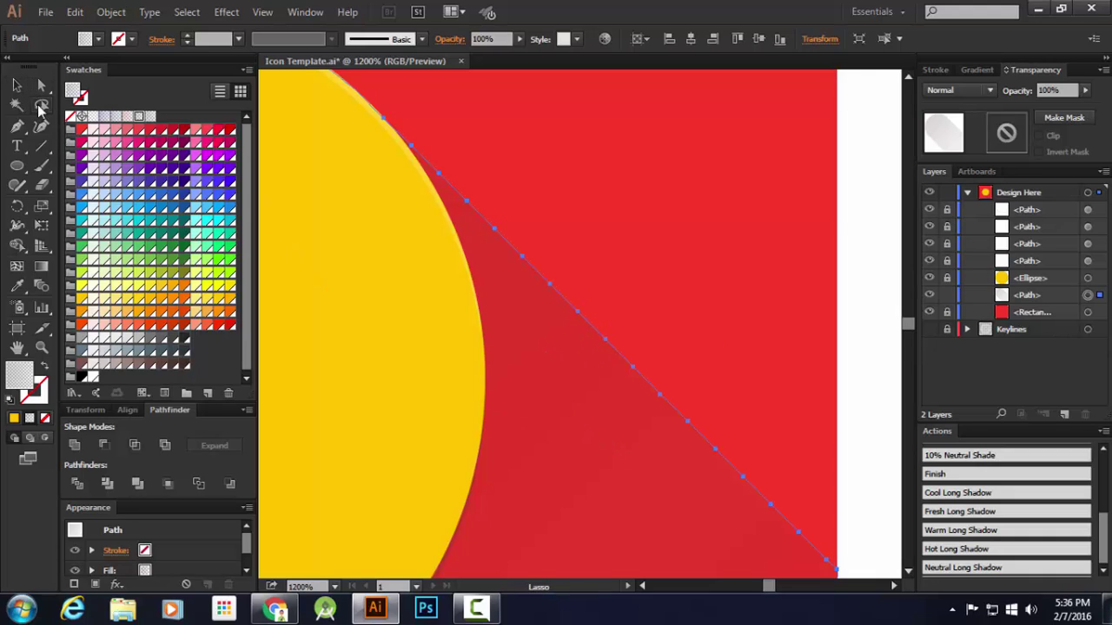
pyautogui.moveTo(413, 114)
pyautogui.mouseDown()
pyautogui.moveTo(391, 143)
pyautogui.moveTo(397, 191)
pyautogui.moveTo(469, 303)
pyautogui.moveTo(608, 446)
pyautogui.moveTo(759, 544)
pyautogui.mouseUp()
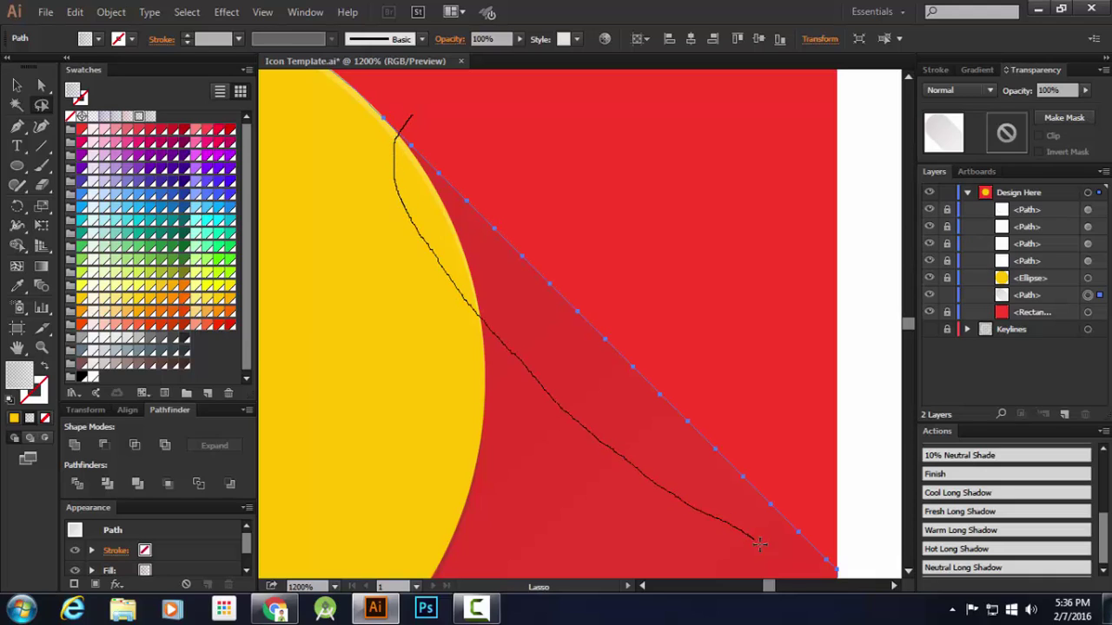
pyautogui.moveTo(836, 556)
pyautogui.mouseDown()
pyautogui.moveTo(819, 417)
pyautogui.moveTo(857, 479)
pyautogui.mouseUp()
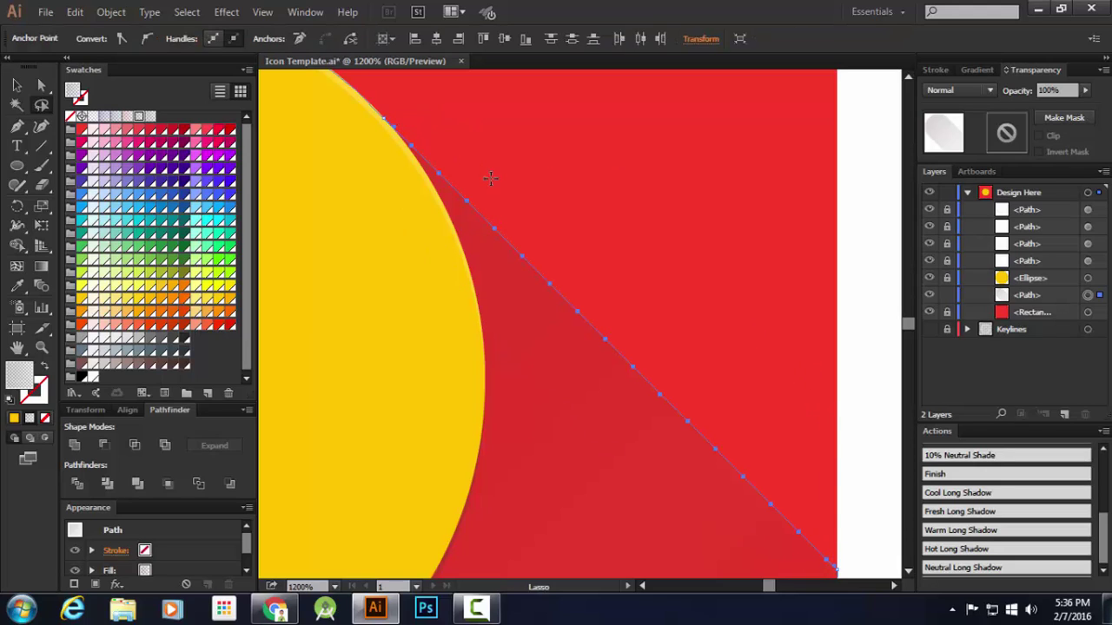
pyautogui.click(304, 40)
# Remove the inner anchor points so the shadow edge becomes one straight line
pyautogui.press('space')
pyautogui.moveTo(412, 332); pyautogui.dragTo(649, 35)
pyautogui.moveTo(340, 345); pyautogui.dragTo(606, 104)
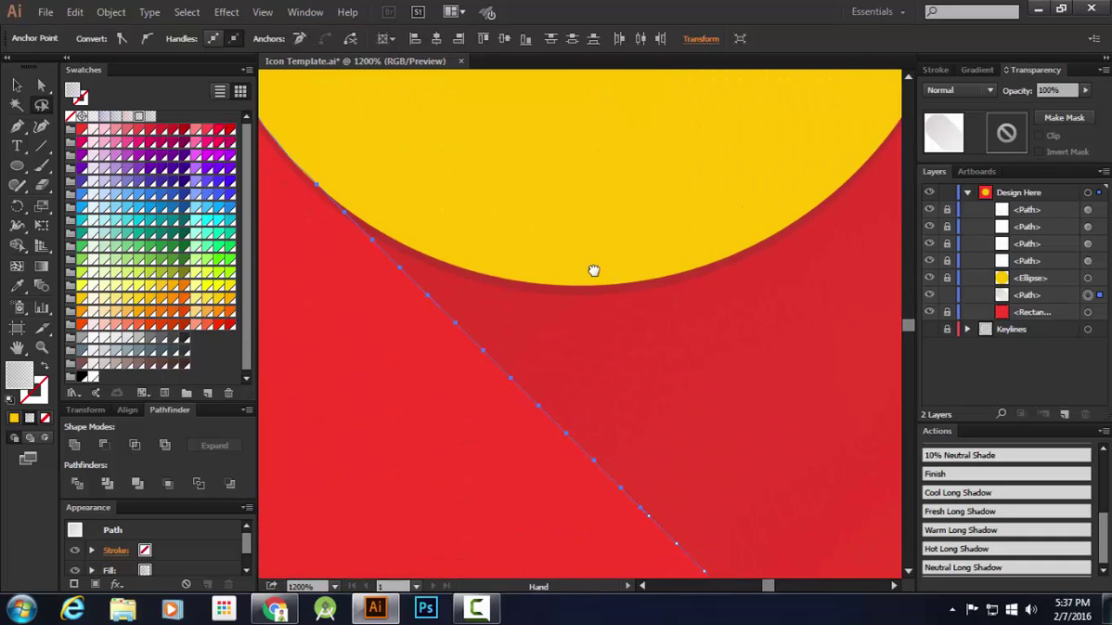
pyautogui.moveTo(593, 270)
pyautogui.mouseDown()
pyautogui.moveTo(598, 176)
pyautogui.moveTo(620, 199)
pyautogui.mouseUp()
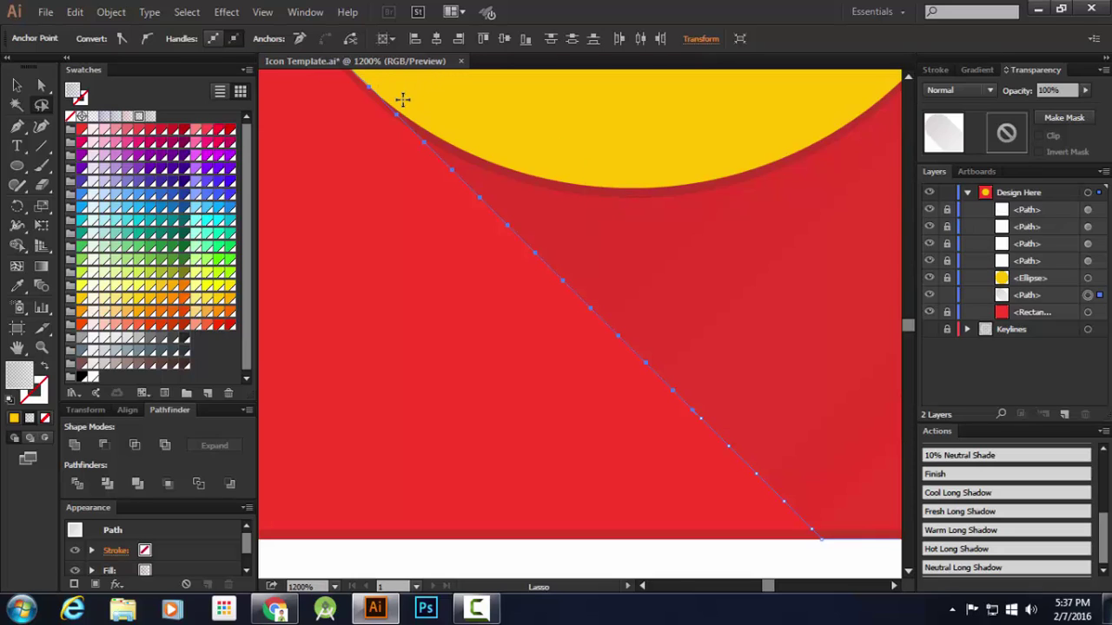
pyautogui.moveTo(405, 90)
pyautogui.mouseDown()
pyautogui.moveTo(371, 109)
pyautogui.moveTo(397, 225)
pyautogui.moveTo(611, 414)
pyautogui.moveTo(740, 508)
pyautogui.mouseUp()
pyautogui.moveTo(844, 513); pyautogui.dragTo(834, 521)
pyautogui.click(298, 39)
# Fit the artboard in the window and deselect the shadow path
pyautogui.click(16, 84)
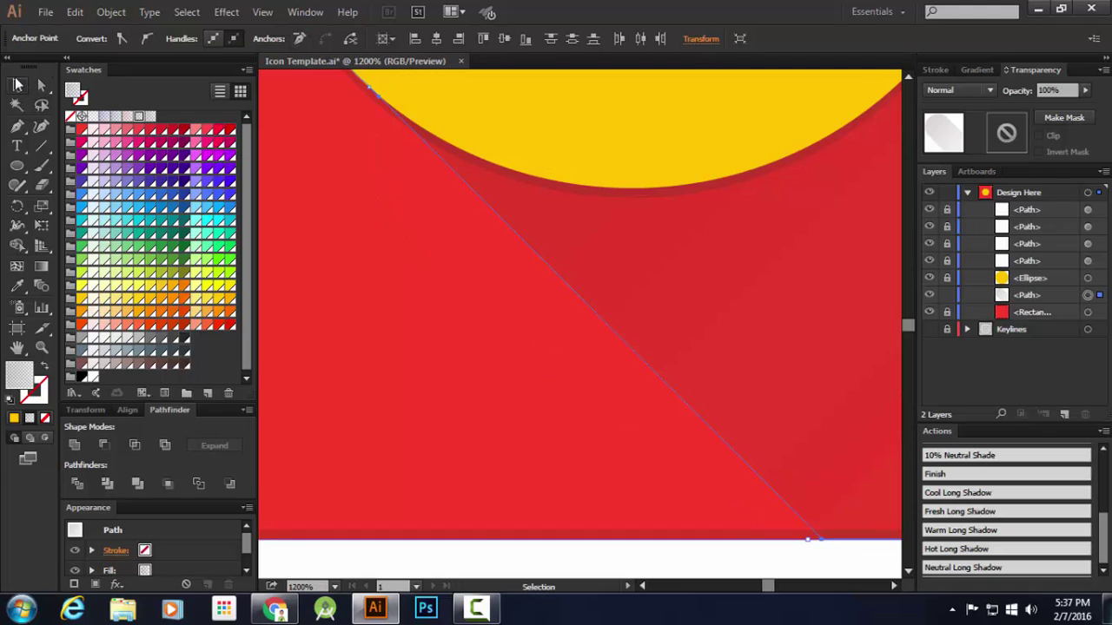
pyautogui.hotkey('ctrl', '0')
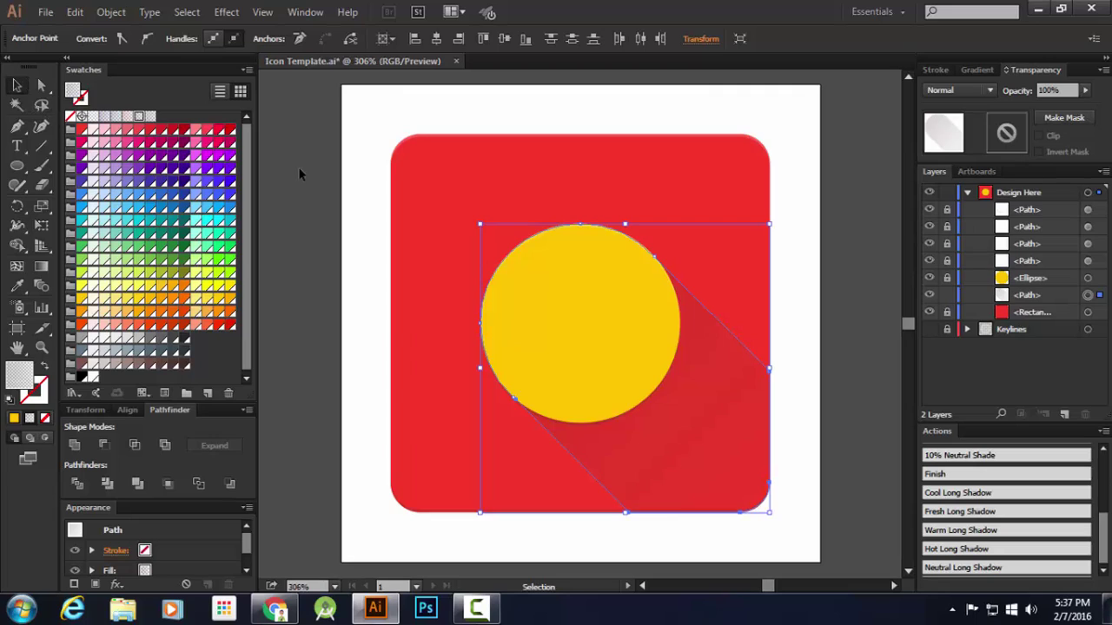
pyautogui.click(299, 163)
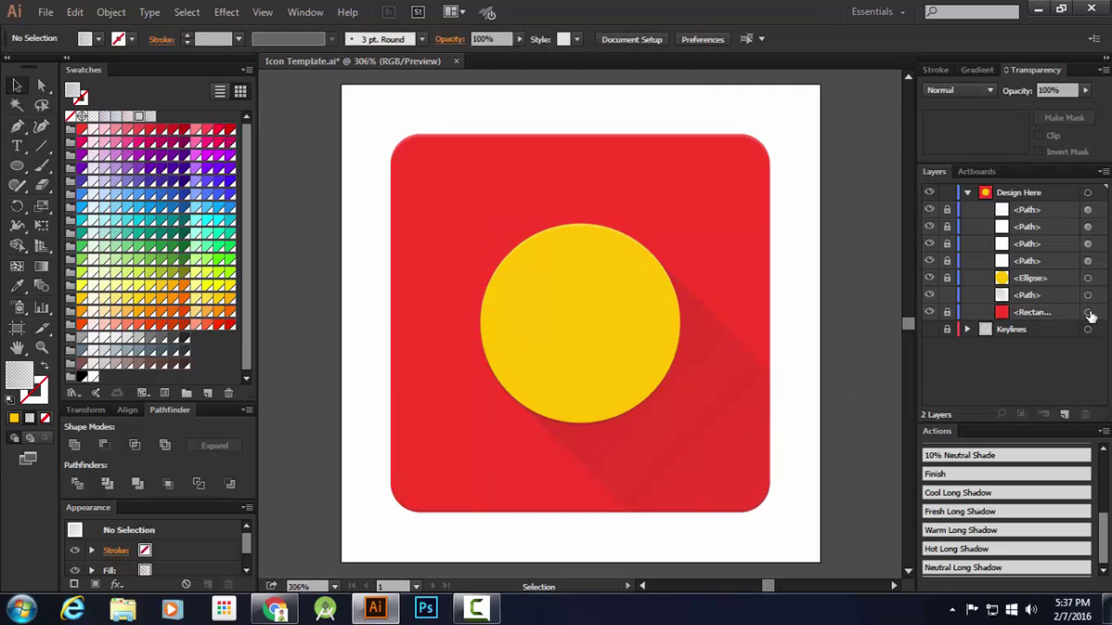
# Unlock the Design Here shapes, select the amber circle and target its Fill in Appearance
pyautogui.moveTo(944, 314); pyautogui.dragTo(947, 209)
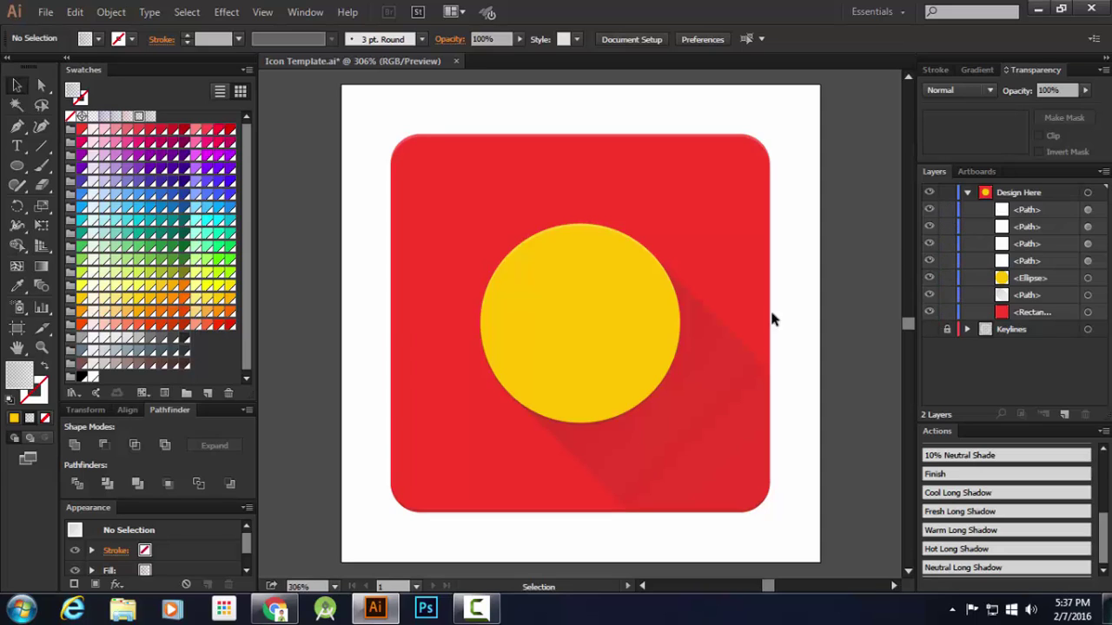
pyautogui.click(642, 289)
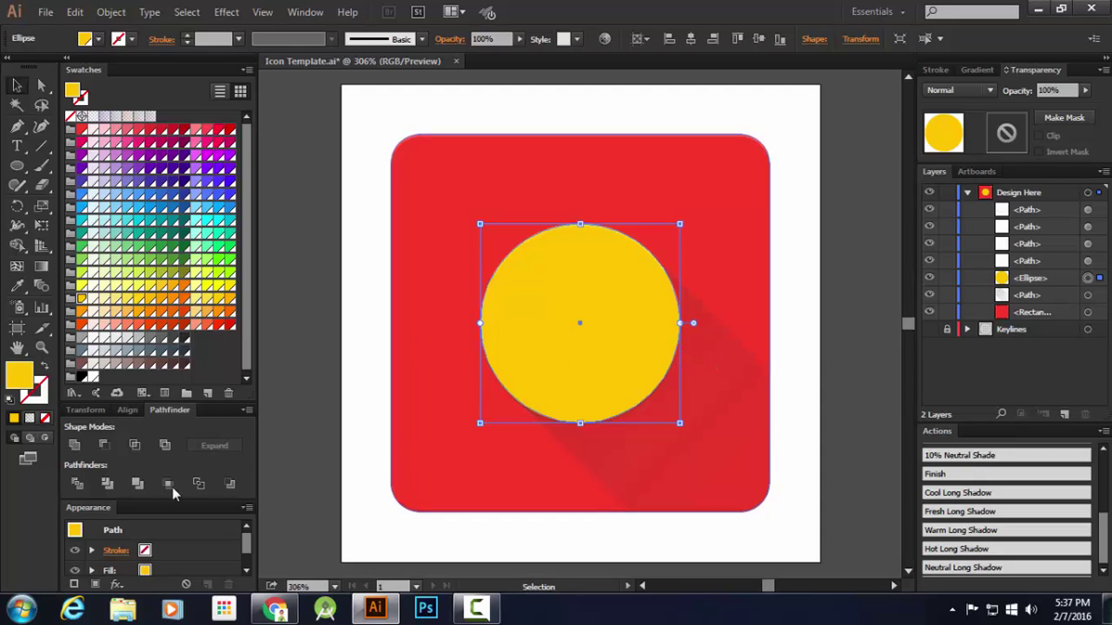
pyautogui.scroll(-1, 153, 570)
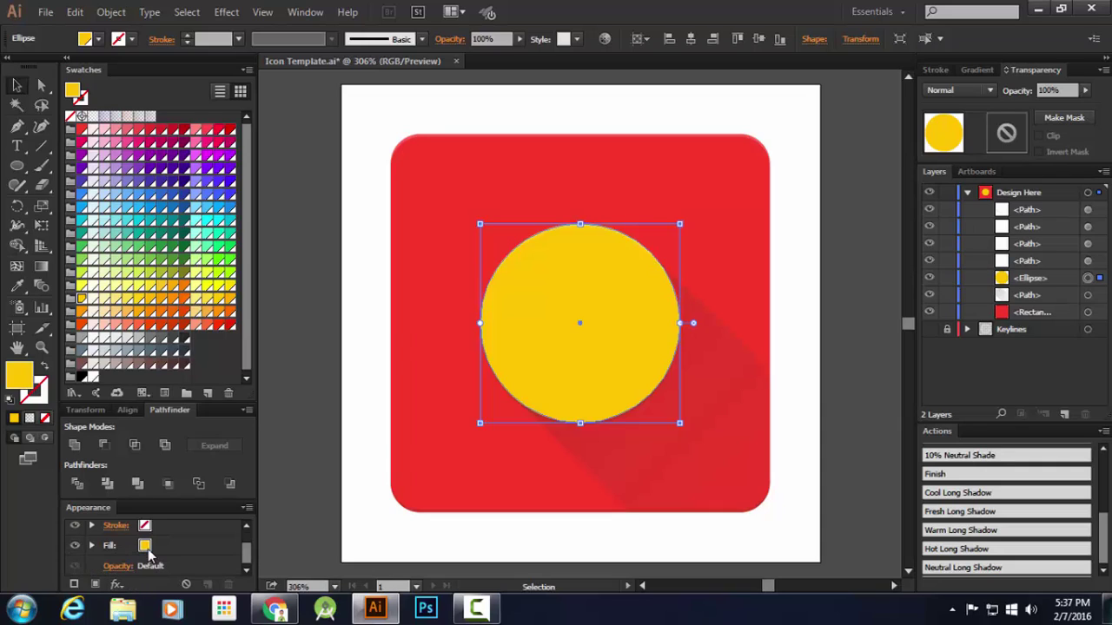
pyautogui.click(148, 546)
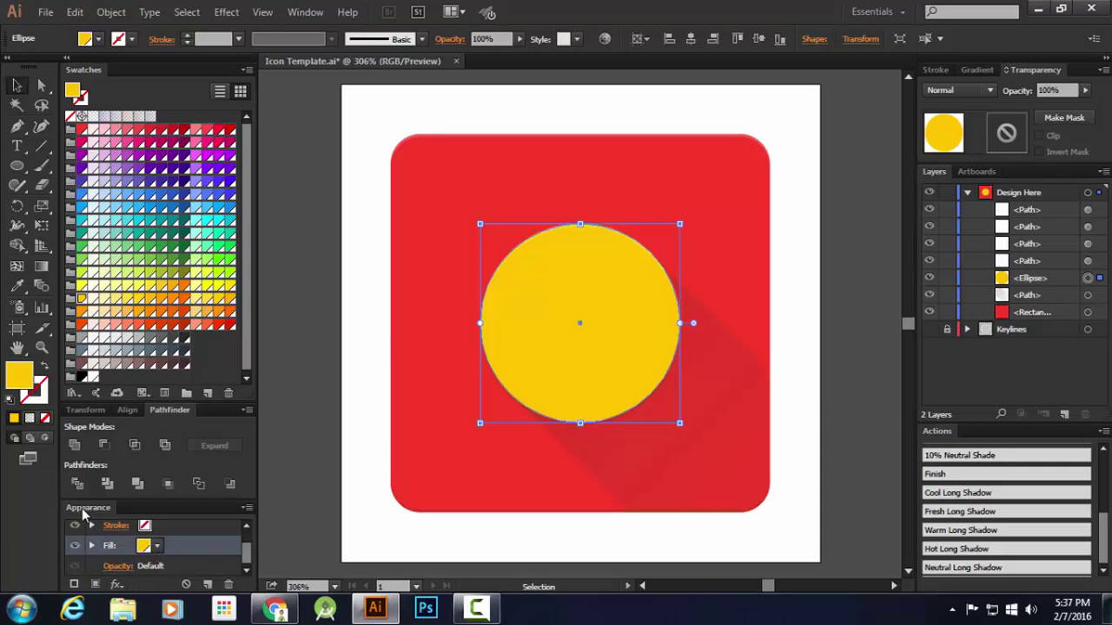
pyautogui.click(304, 12)
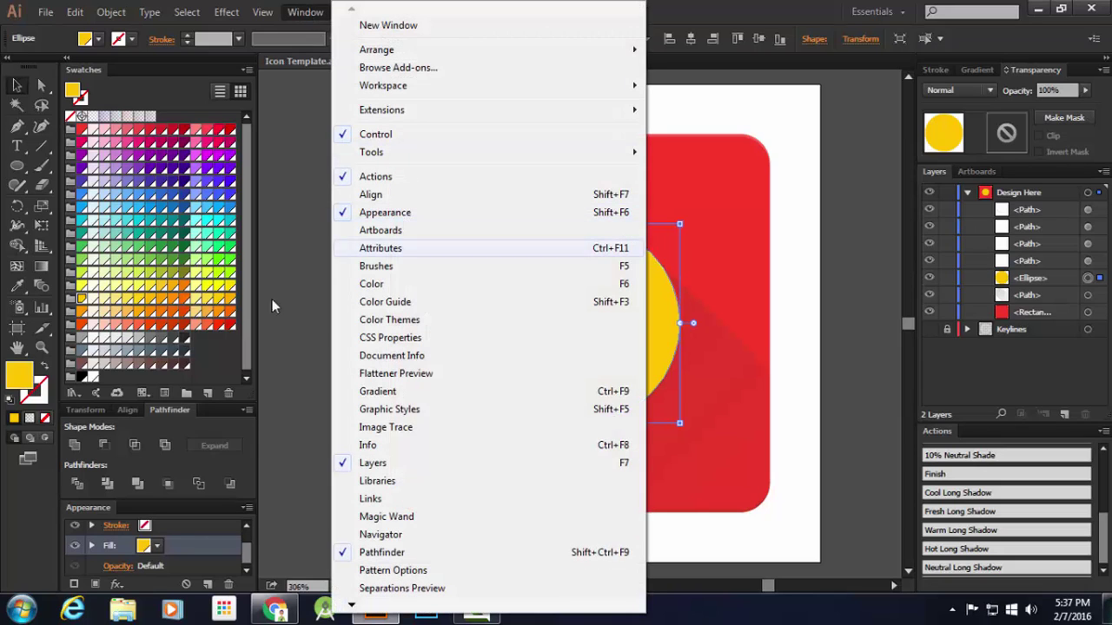
pyautogui.click(114, 512)
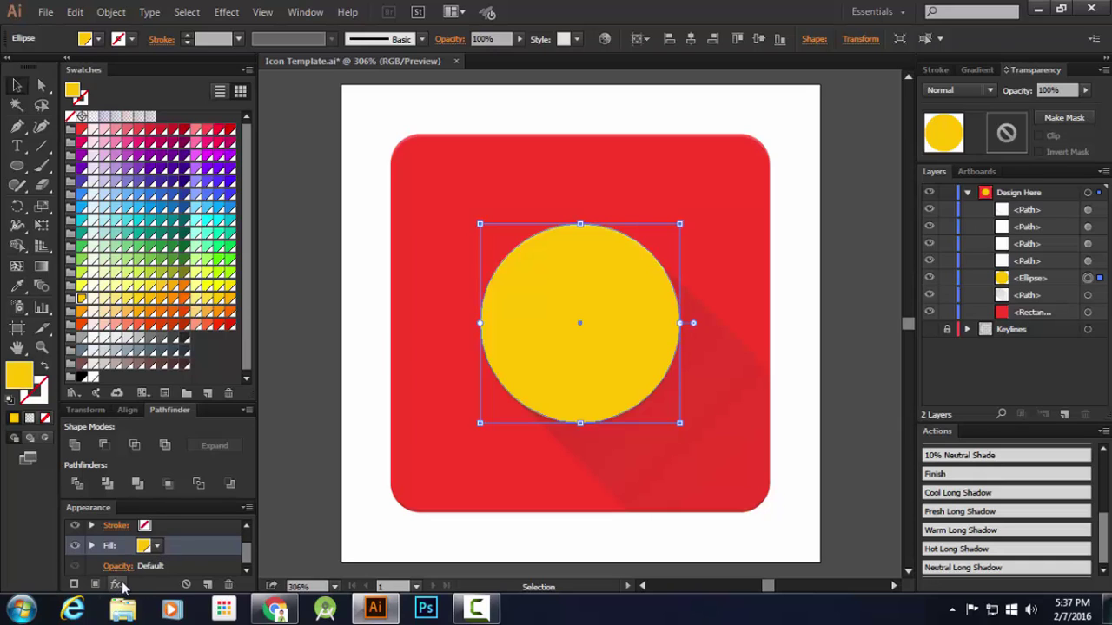
pyautogui.click(119, 584)
# Add a Drop Shadow to the circle with Normal mode, 20% opacity, 4 px offsets and blur
pyautogui.moveTo(224, 322)
pyautogui.click(320, 323)
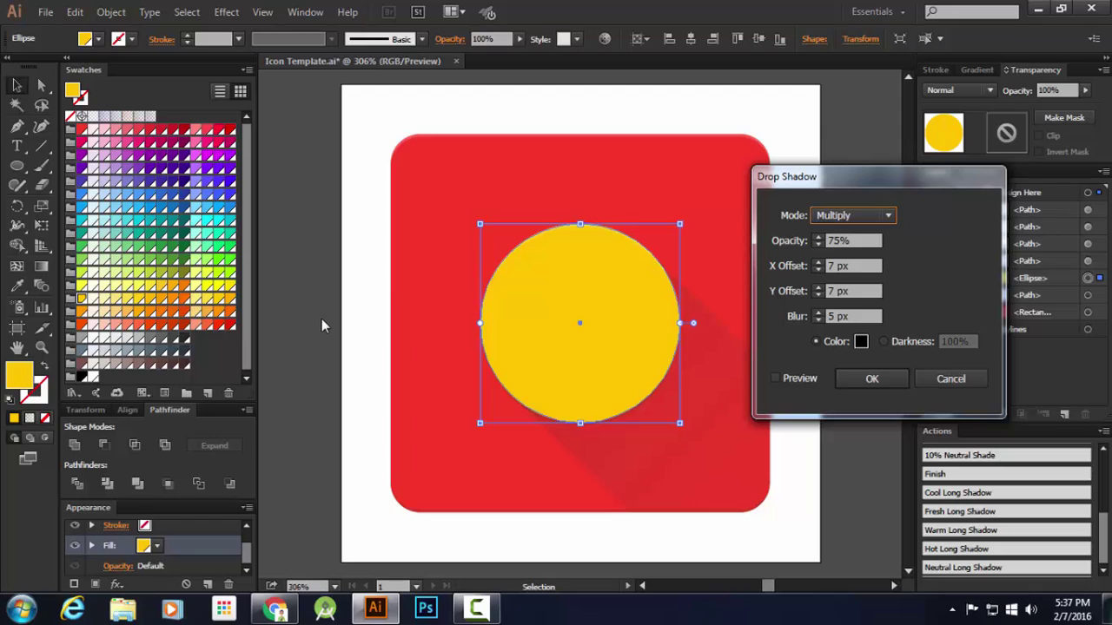
pyautogui.click(854, 214)
pyautogui.click(843, 206)
pyautogui.press('Tab')
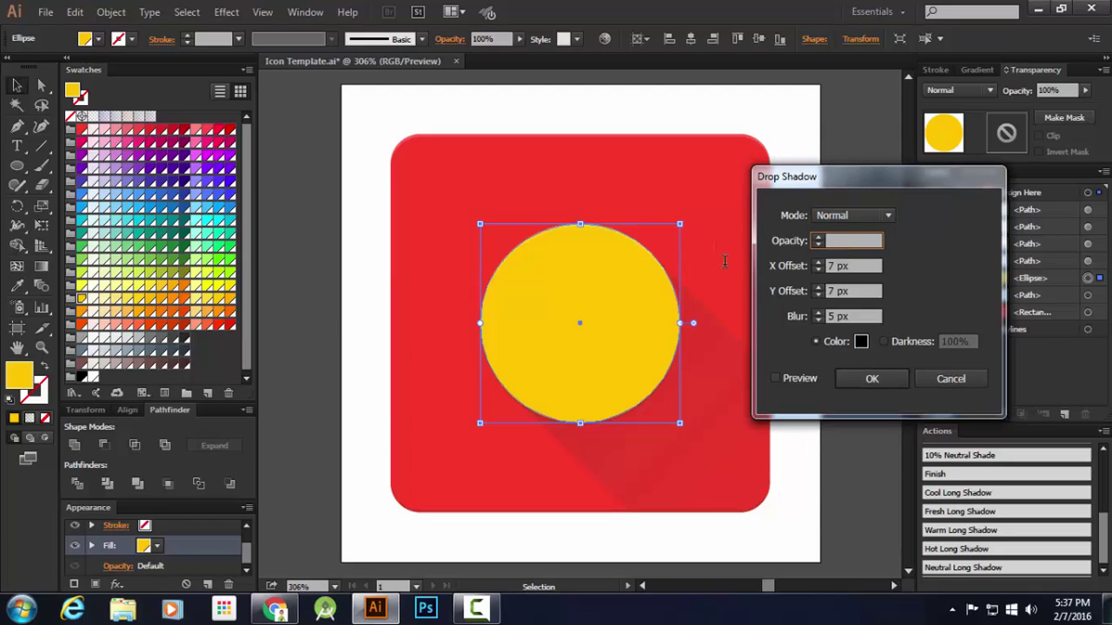
pyautogui.write('20')
pyautogui.press('Tab')
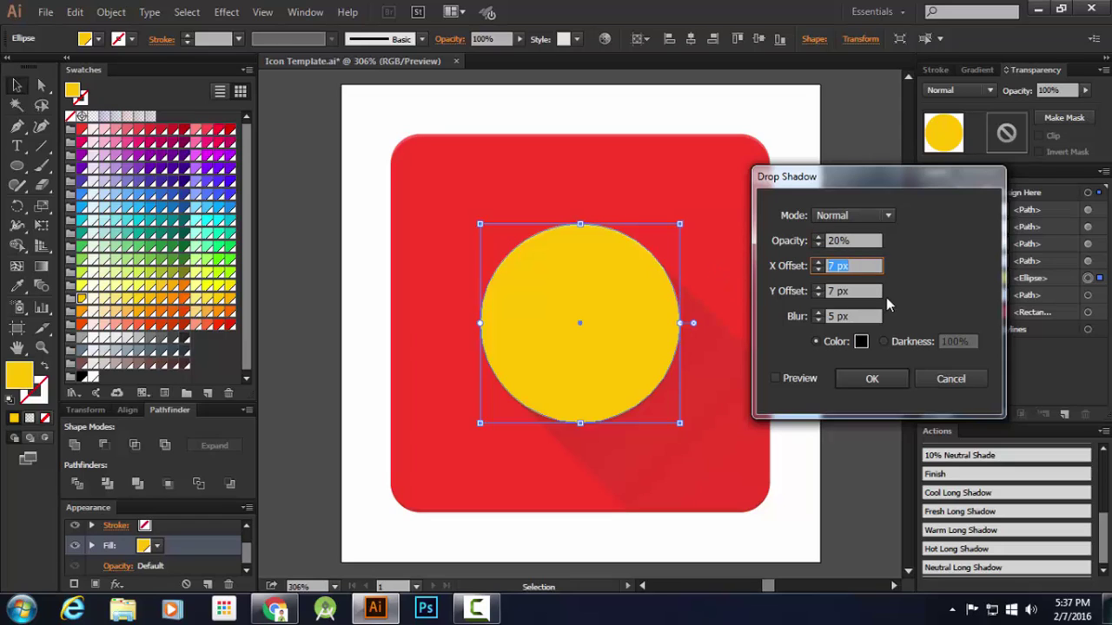
pyautogui.write('4')
pyautogui.press('Tab')
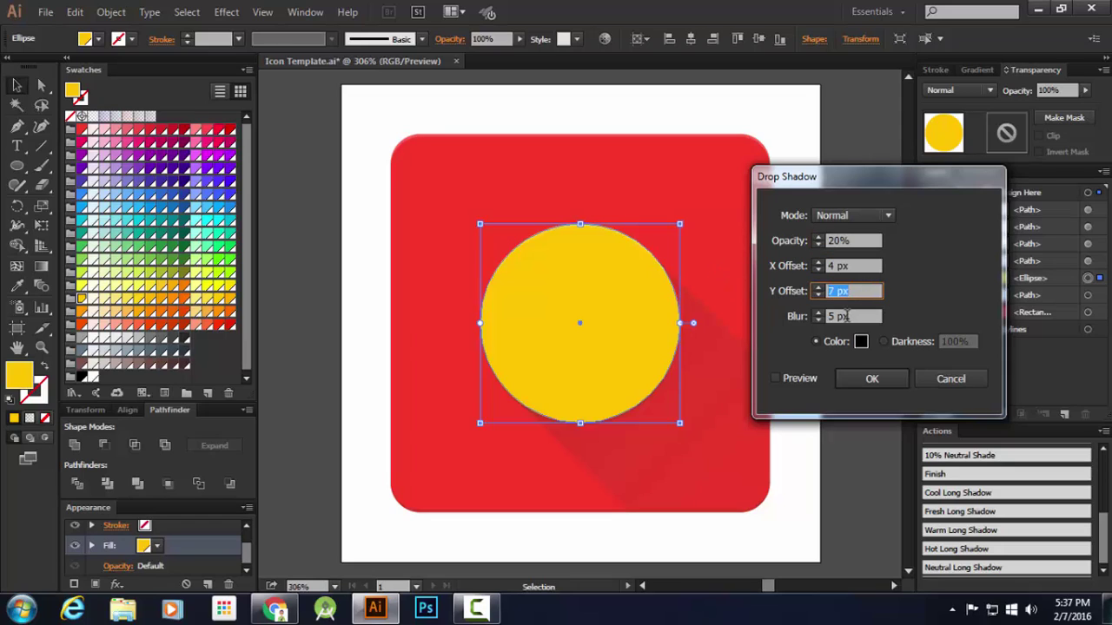
pyautogui.write('4')
pyautogui.press('Tab')
pyautogui.write('2')
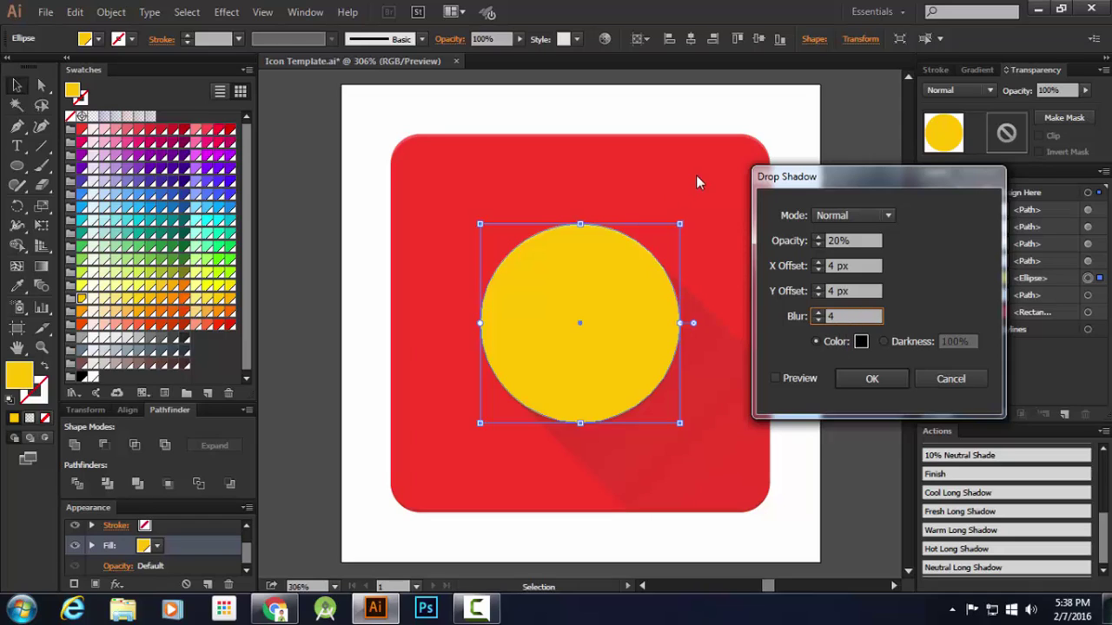
# Set the shadow colour to the Brown 900 swatch and apply the drop shadow
pyautogui.click(860, 342)
pyautogui.click(724, 246)
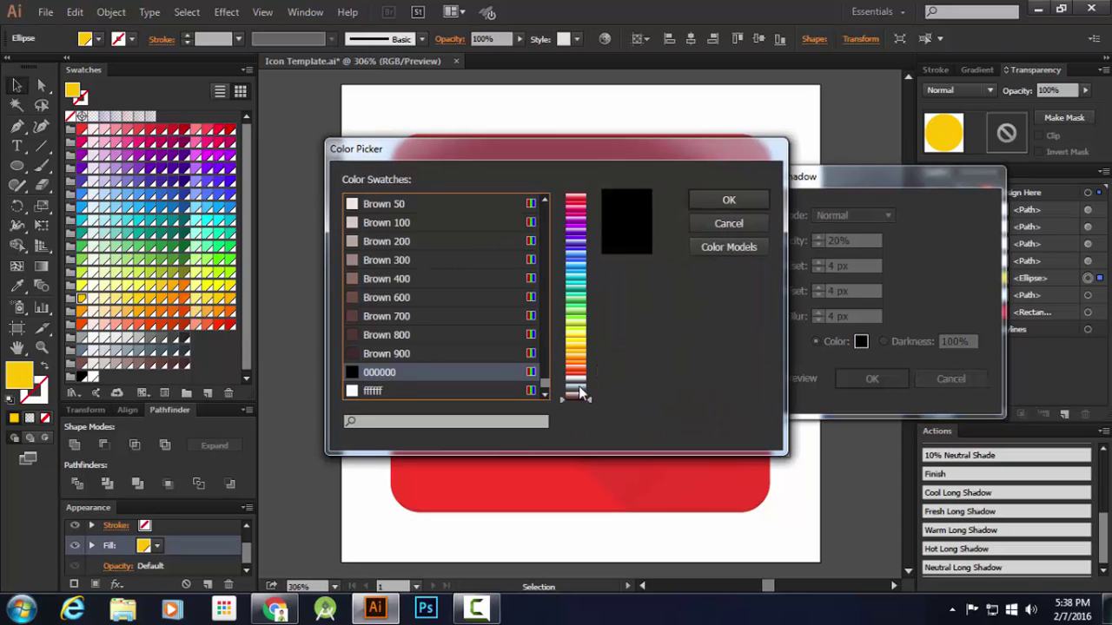
pyautogui.click(463, 353)
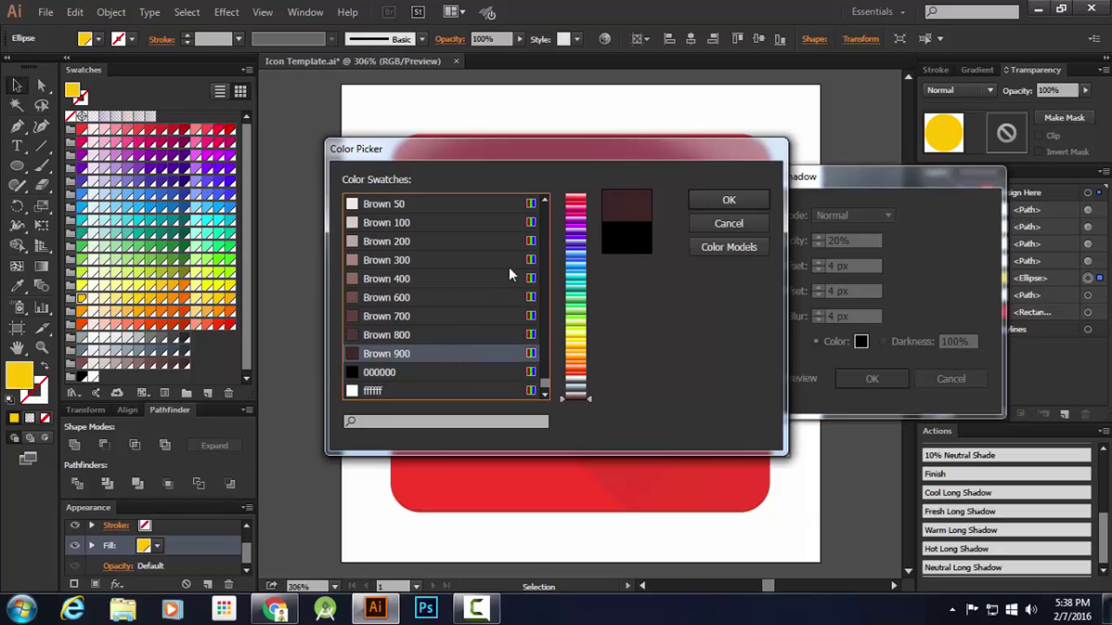
pyautogui.click(278, 613)
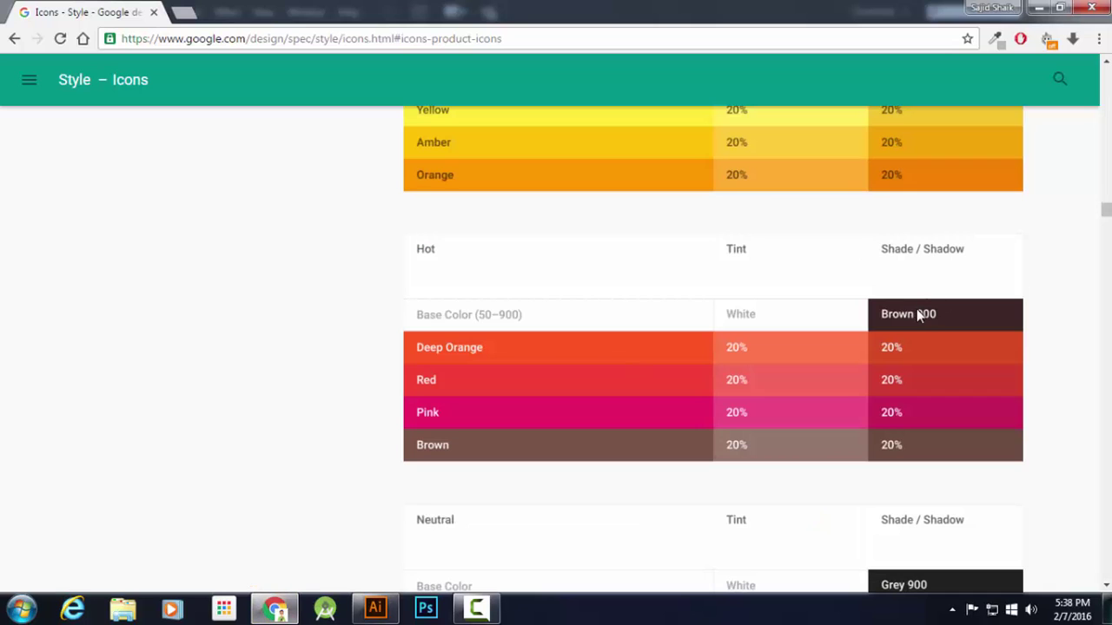
pyautogui.click(375, 608)
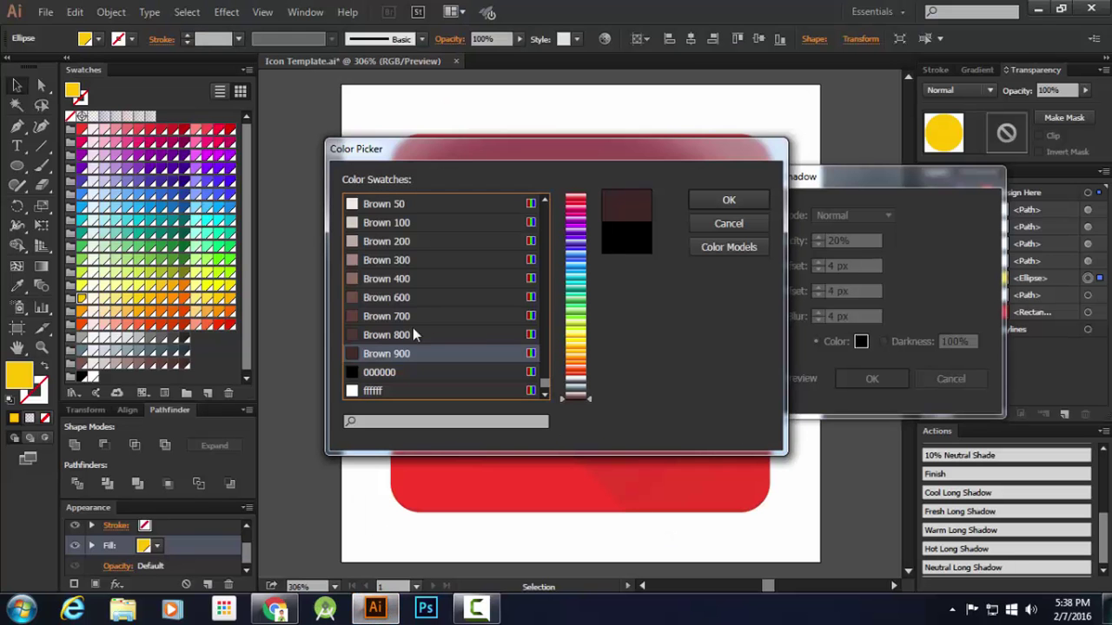
pyautogui.click(696, 201)
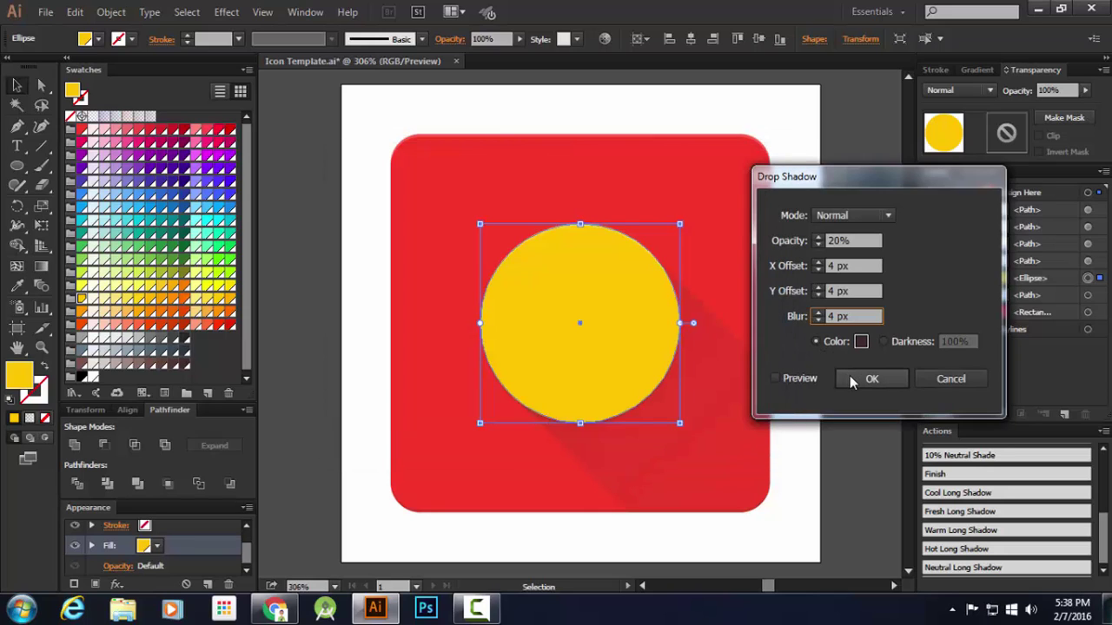
pyautogui.click(853, 378)
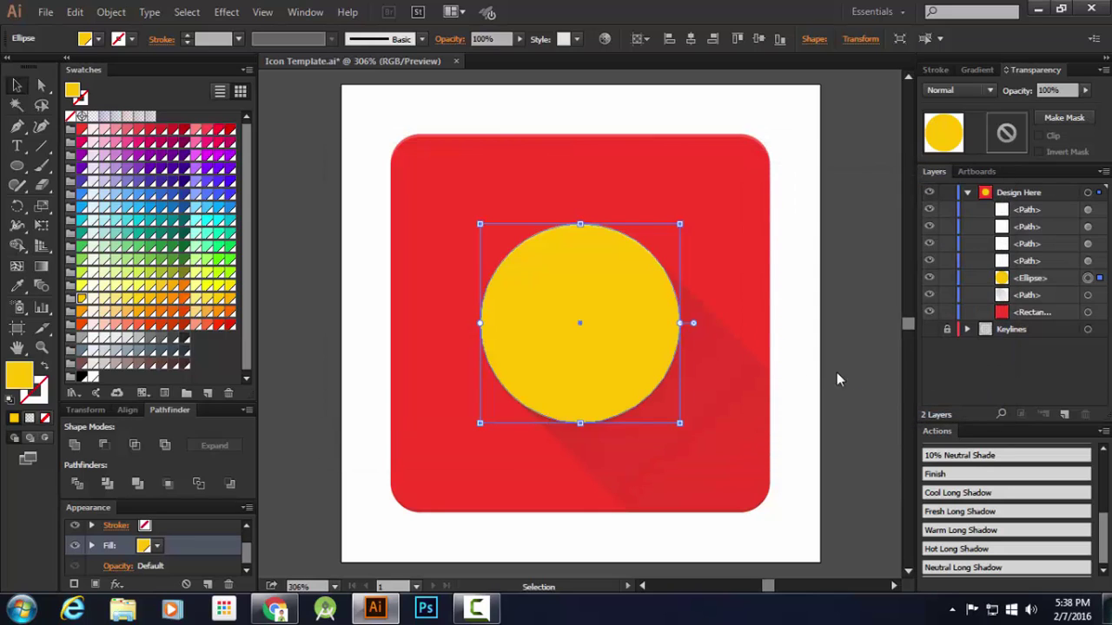
# Copy the red rounded square and Paste in Place so the copy covers the circle
pyautogui.click(851, 415)
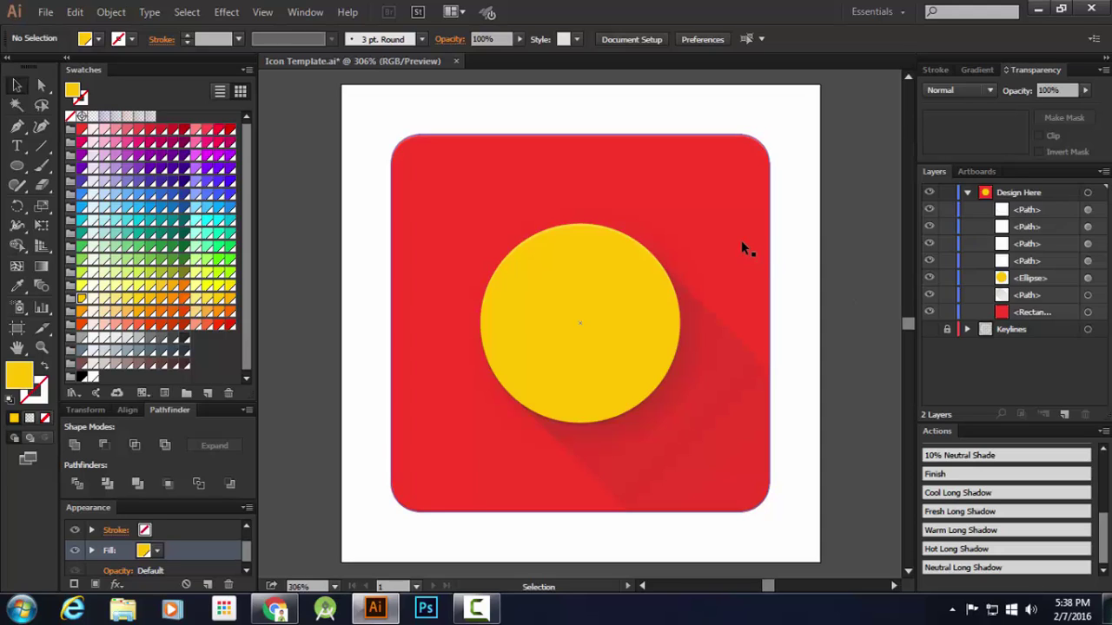
pyautogui.click(1088, 313)
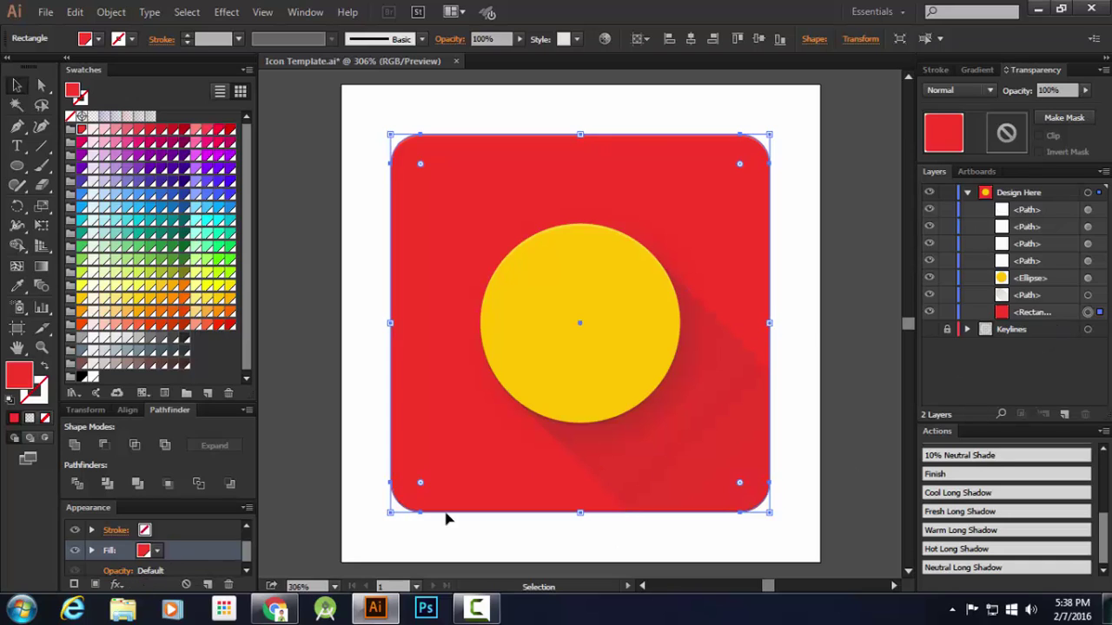
pyautogui.click(74, 12)
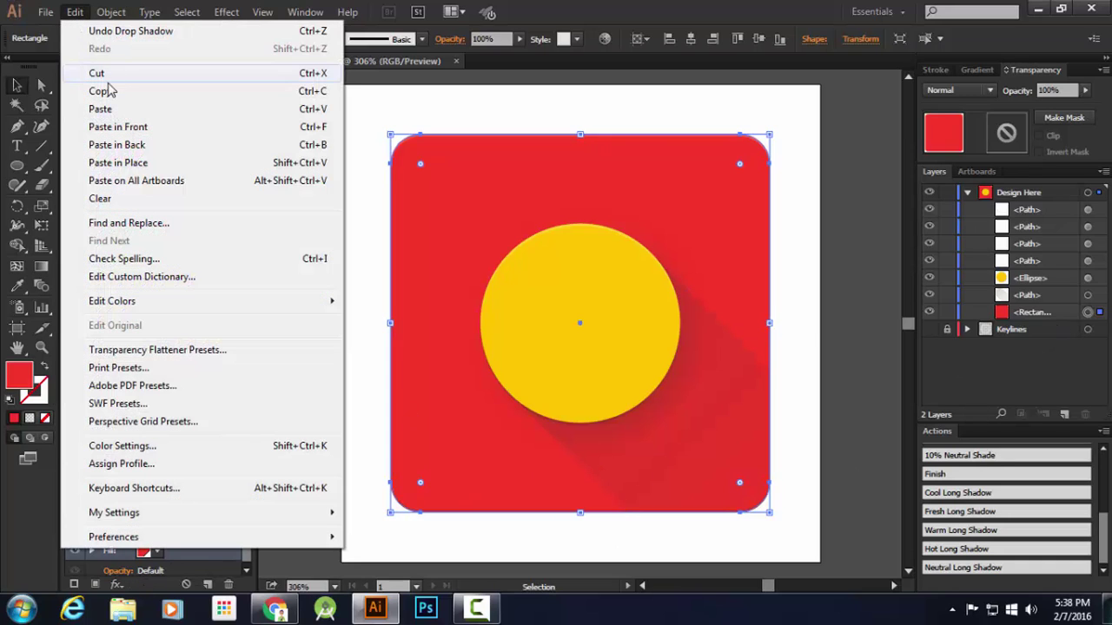
pyautogui.click(102, 90)
pyautogui.click(74, 13)
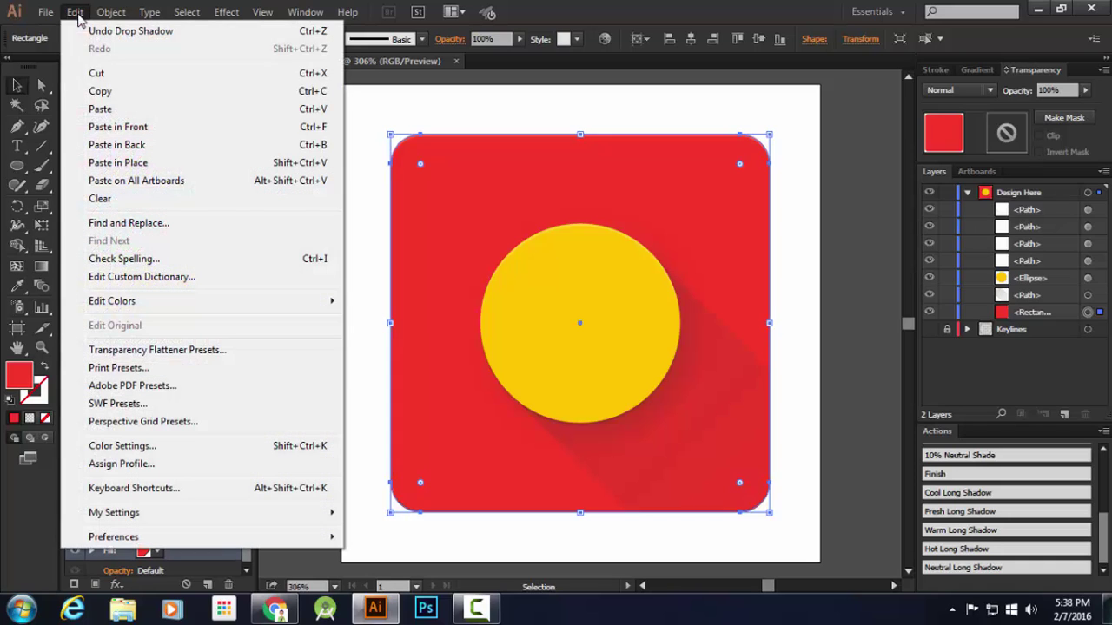
pyautogui.click(118, 162)
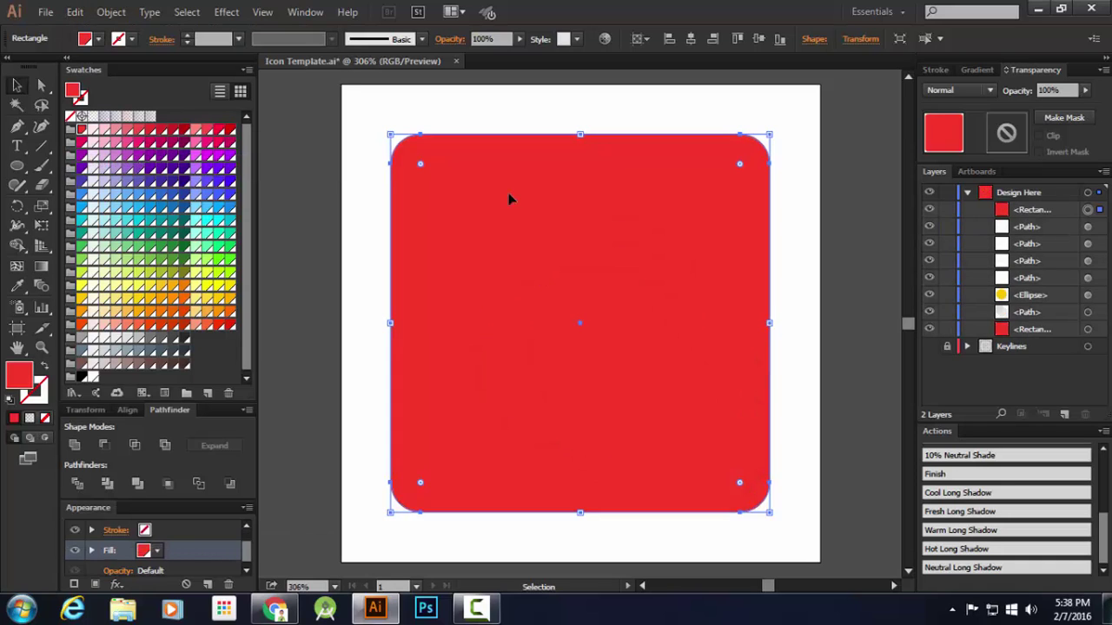
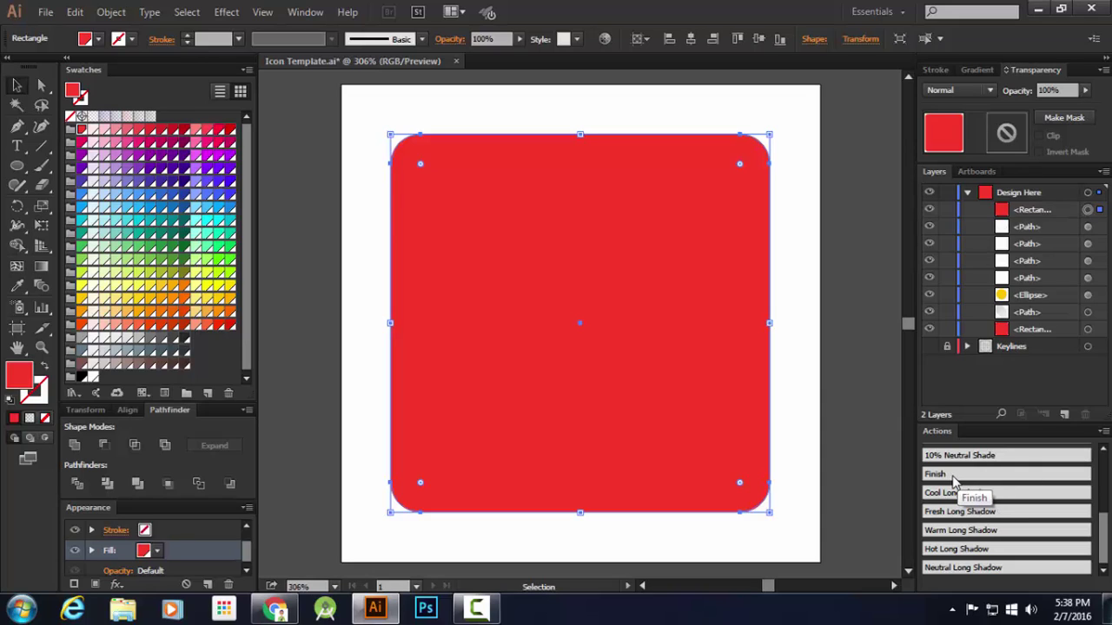
# Run the Finish action from the Actions panel and confirm its alert so the icon is completed
pyautogui.scroll(1, 963, 487)
pyautogui.click(956, 522)
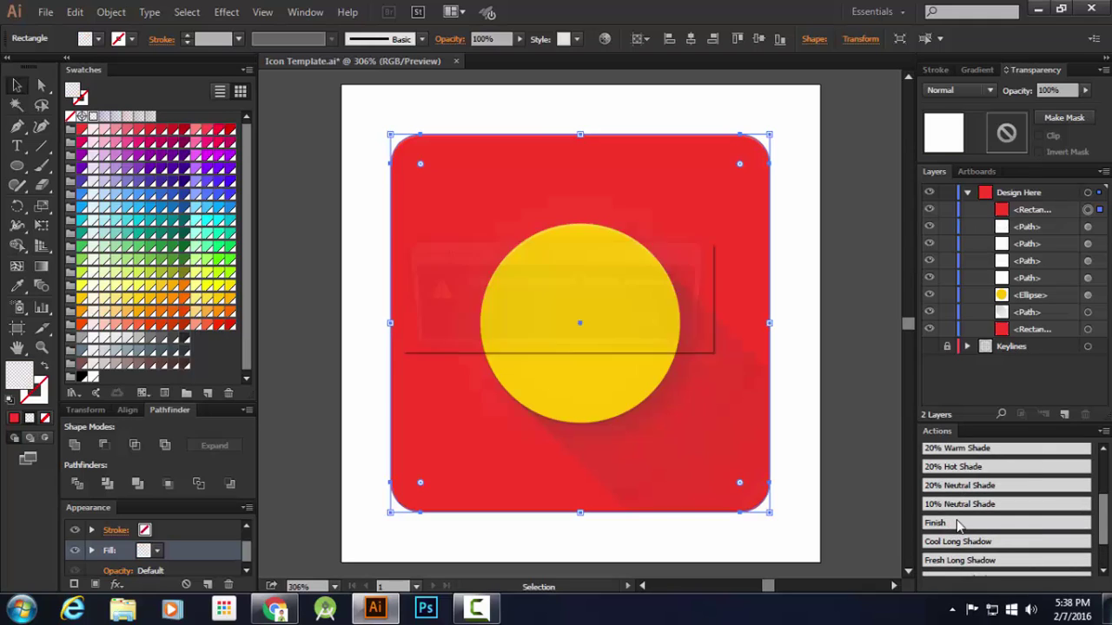
pyautogui.click(680, 327)
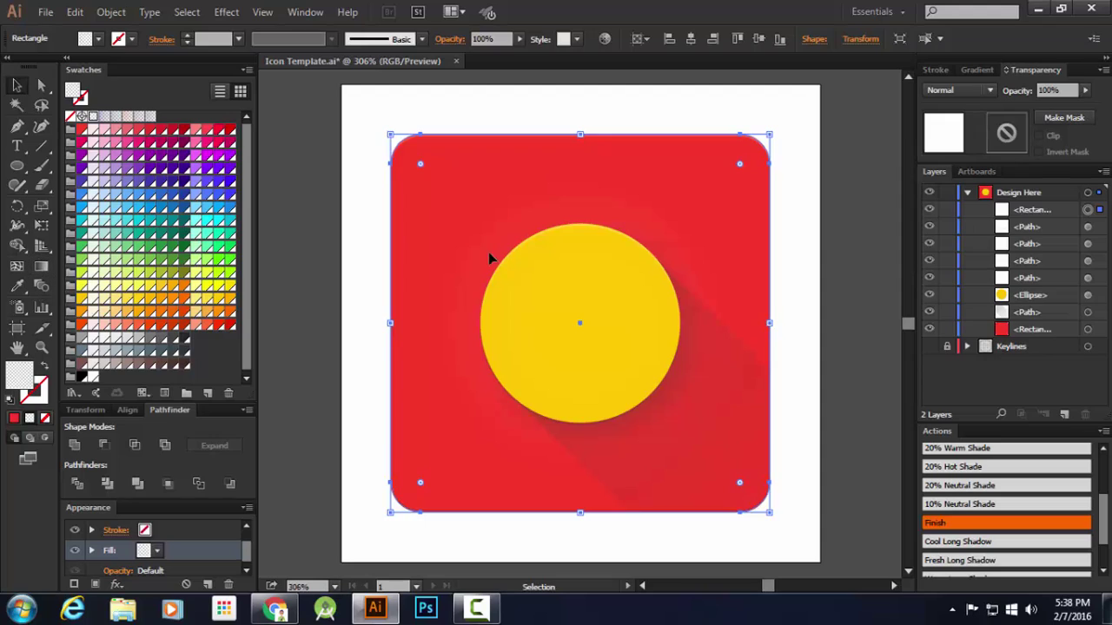
pyautogui.click(42, 267)
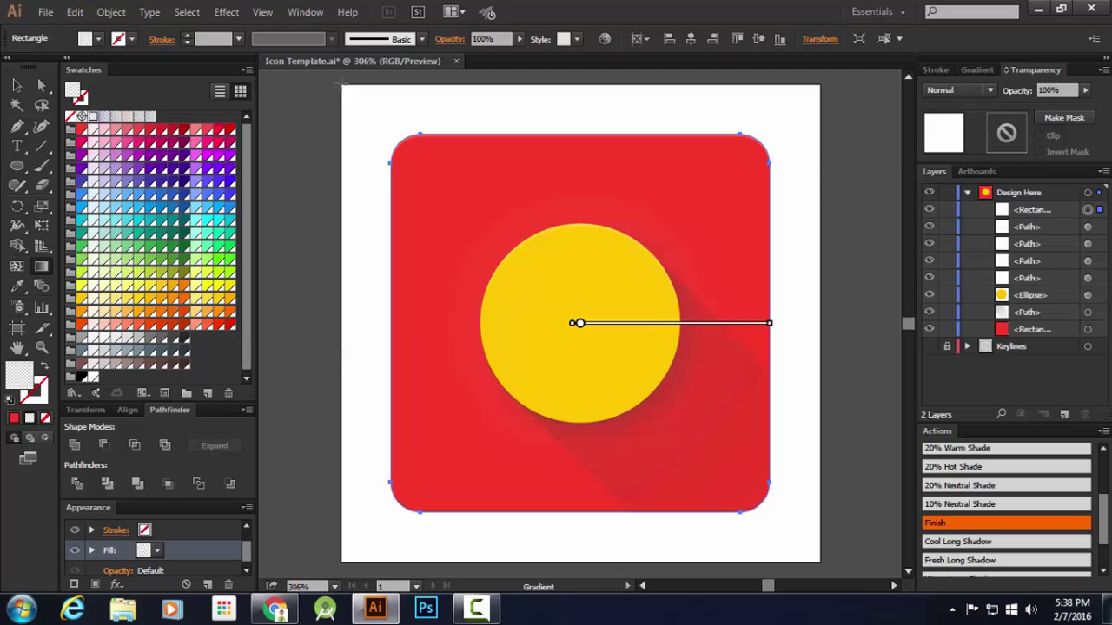
# Drag the background gradient diagonally from the artboard's top-left to bottom-right corner
pyautogui.moveTo(340, 82); pyautogui.dragTo(843, 534)
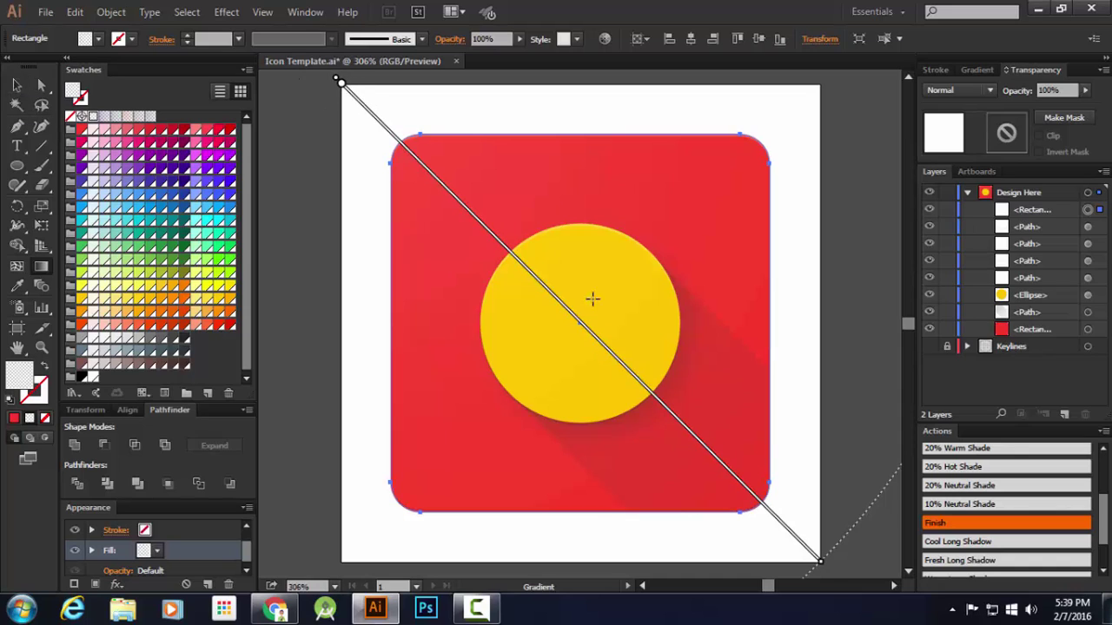
# Target the red rounded rectangle in Layers, add a new fill, and select the second Fill row
pyautogui.click(17, 85)
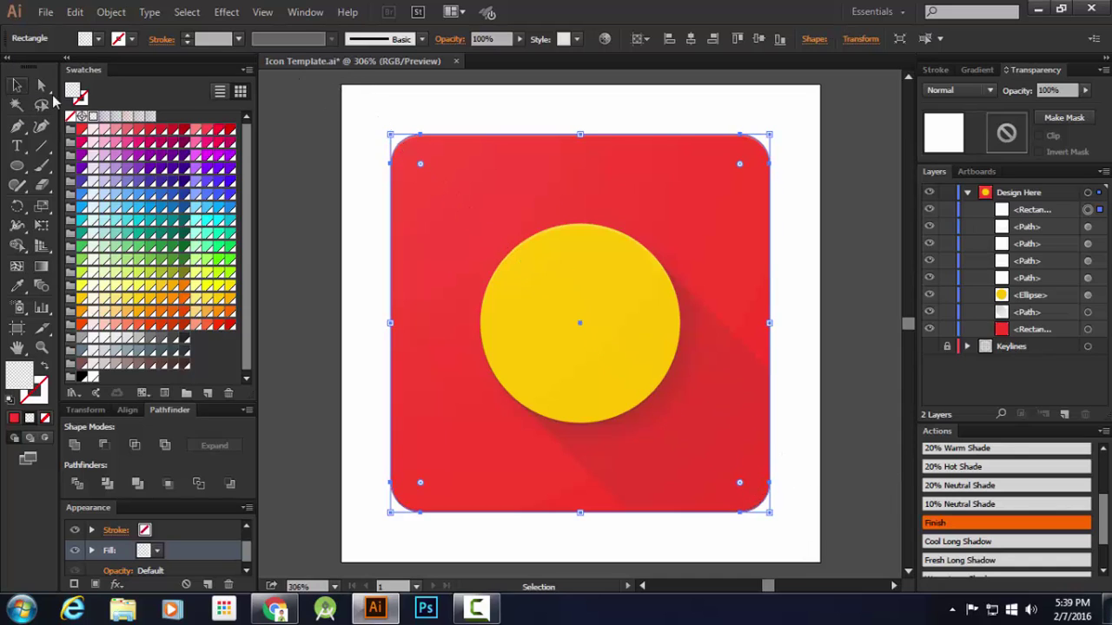
pyautogui.click(306, 127)
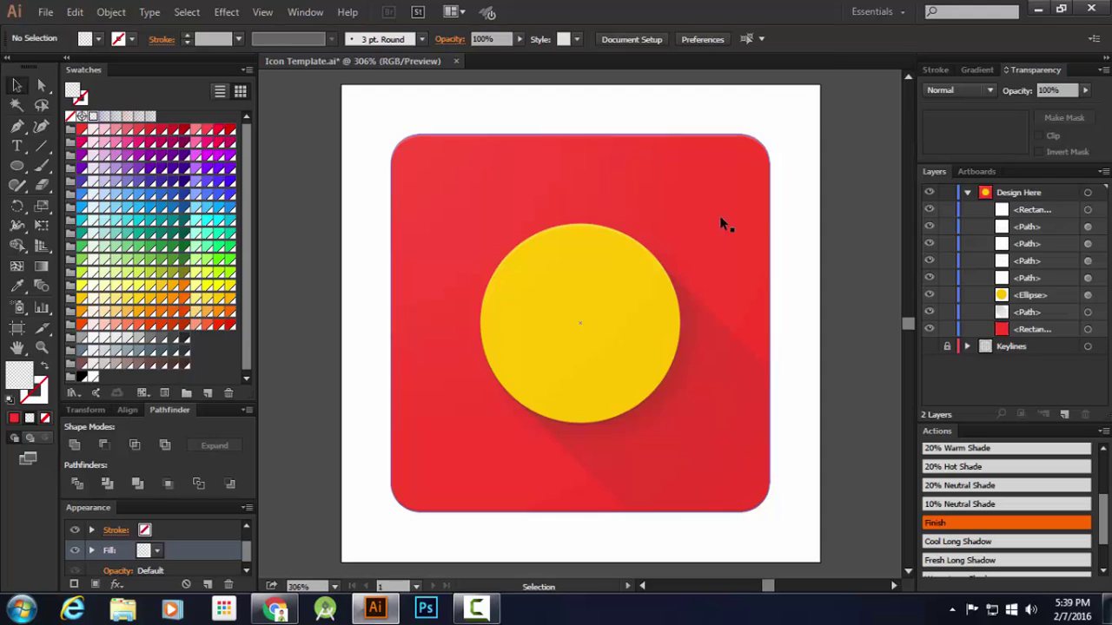
pyautogui.click(1088, 329)
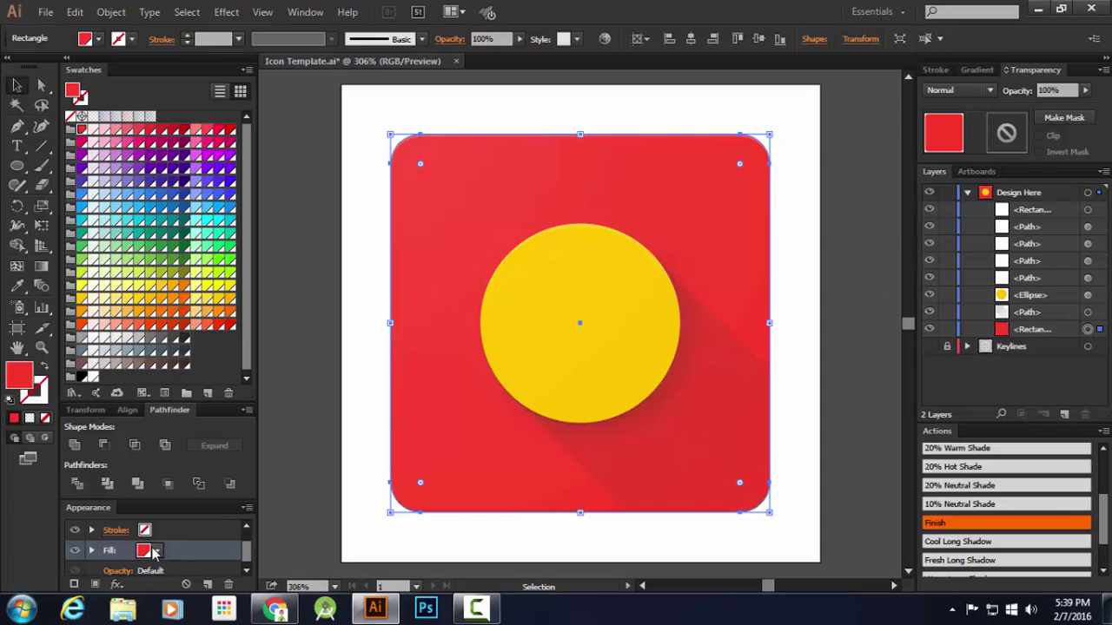
pyautogui.scroll(-1, 157, 556)
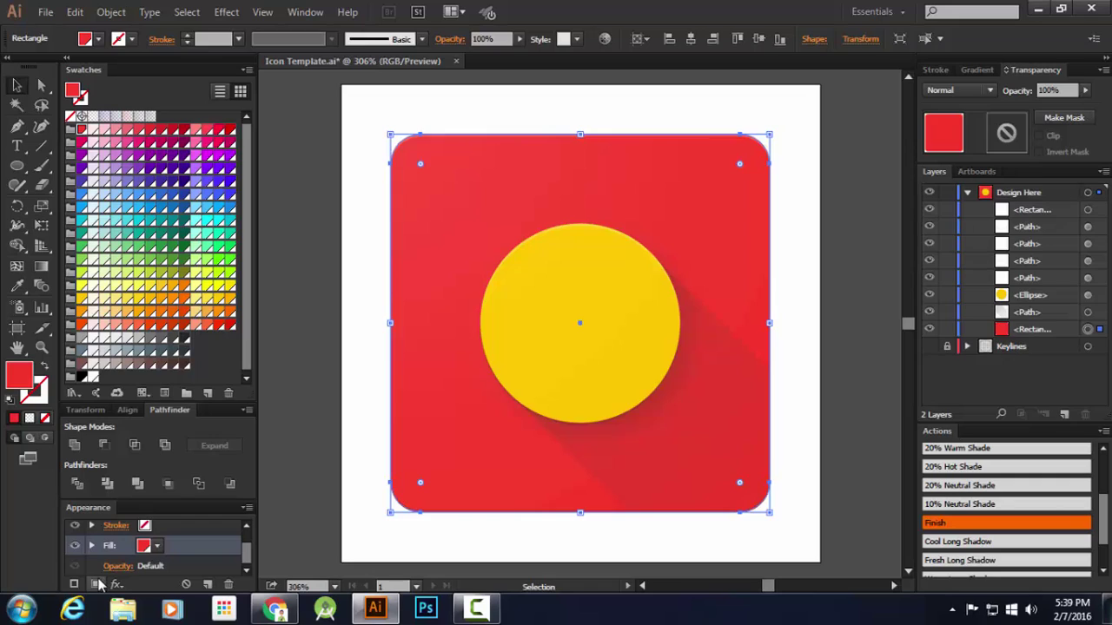
pyautogui.click(98, 584)
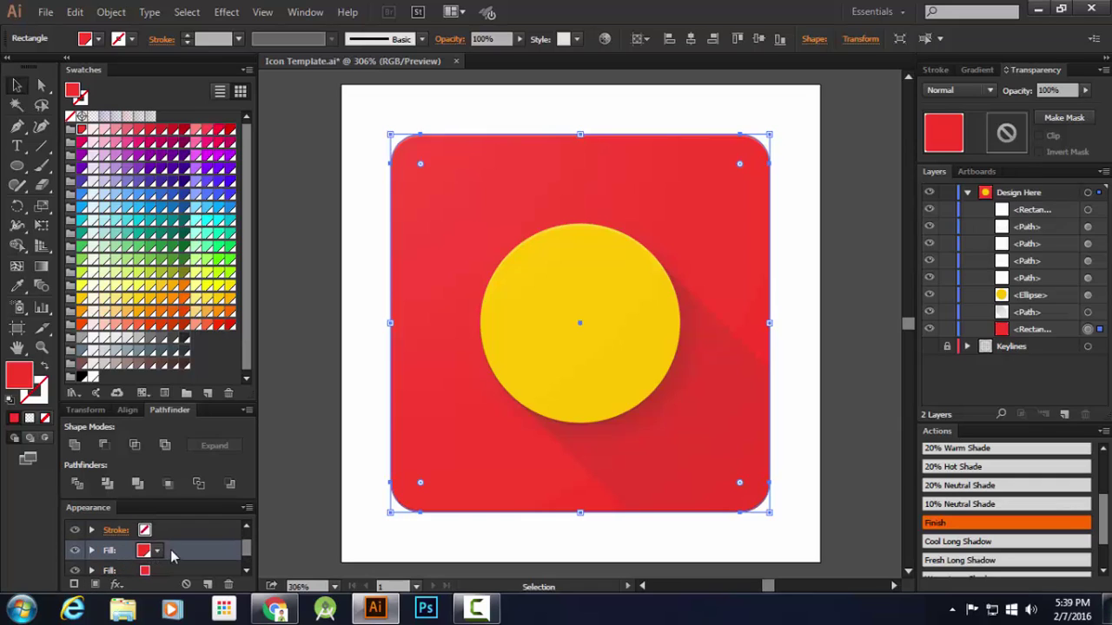
pyautogui.scroll(-1, 170, 549)
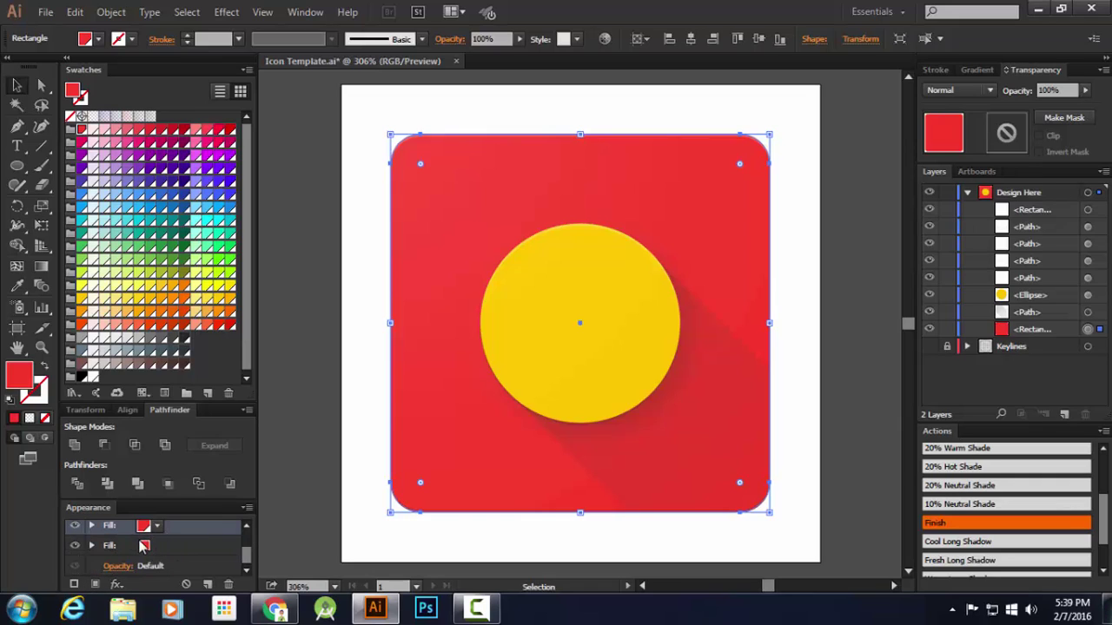
pyautogui.click(145, 547)
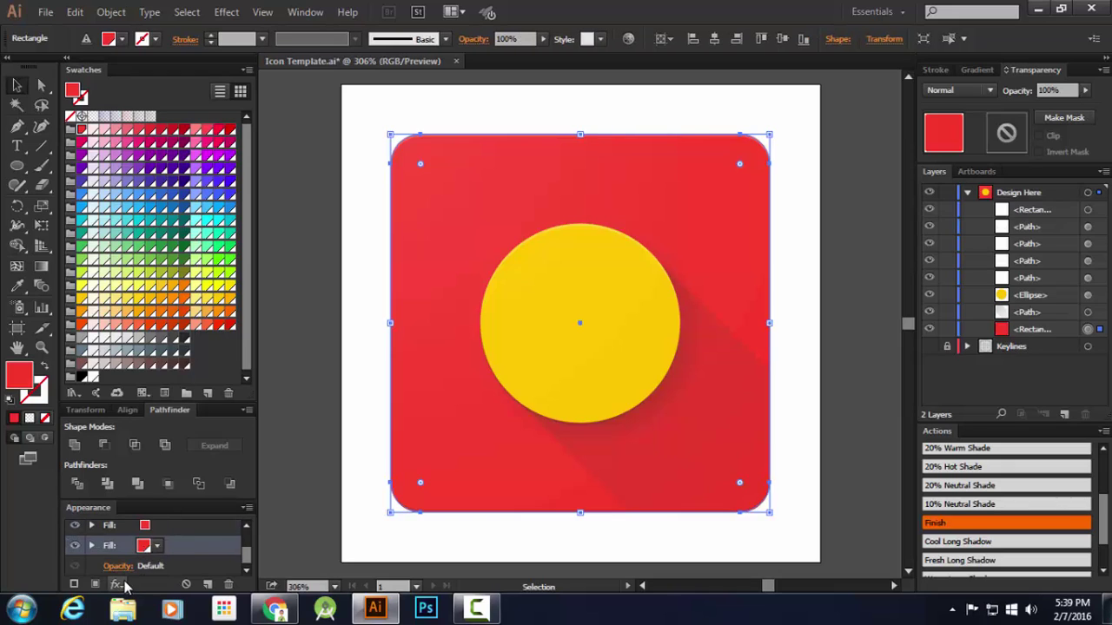
# Add a Drop Shadow effect to the second fill with Multiply blend mode
pyautogui.click(119, 585)
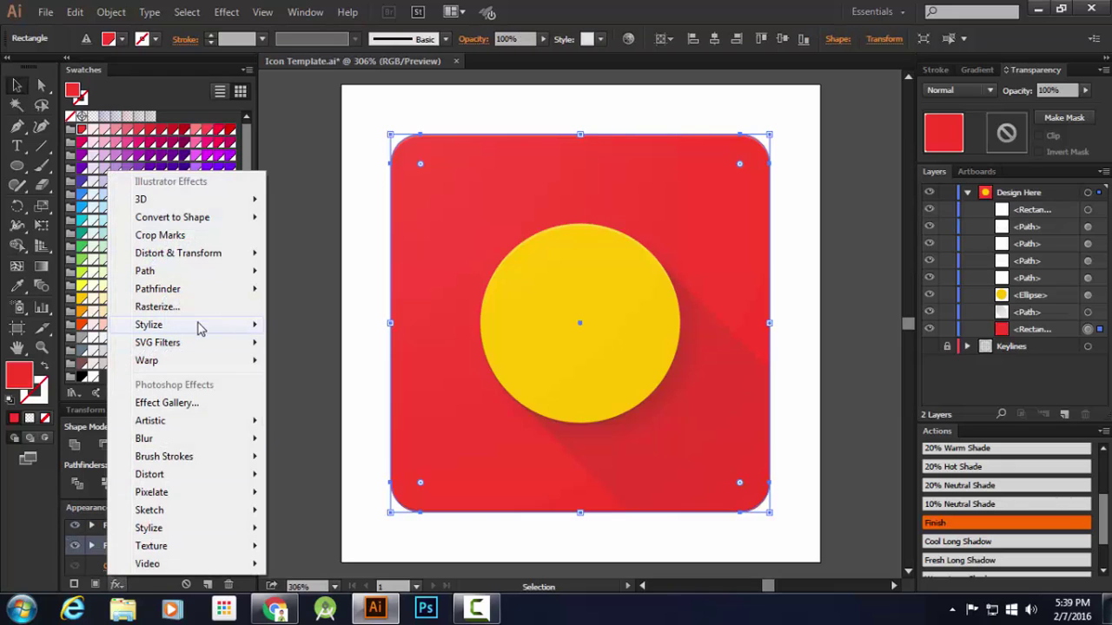
pyautogui.moveTo(198, 327)
pyautogui.click(296, 324)
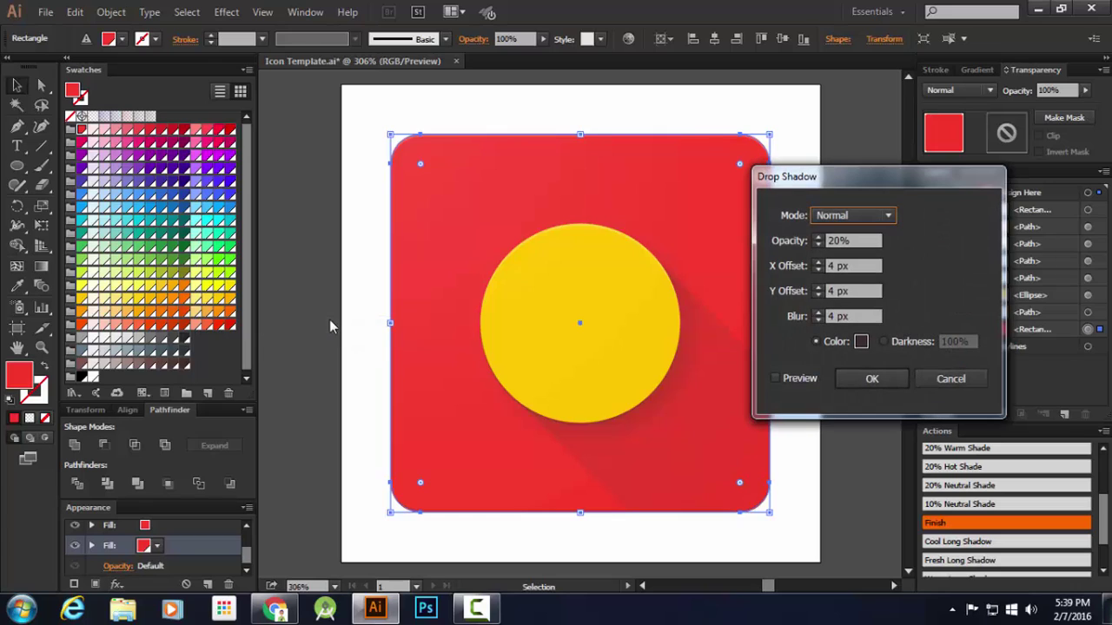
pyautogui.click(848, 217)
pyautogui.click(844, 254)
# Set the shadow to 24% opacity, 0 px X offset, 4 px Y offset and 2 px blur
pyautogui.moveTo(867, 240); pyautogui.dragTo(760, 243)
pyautogui.write('12')
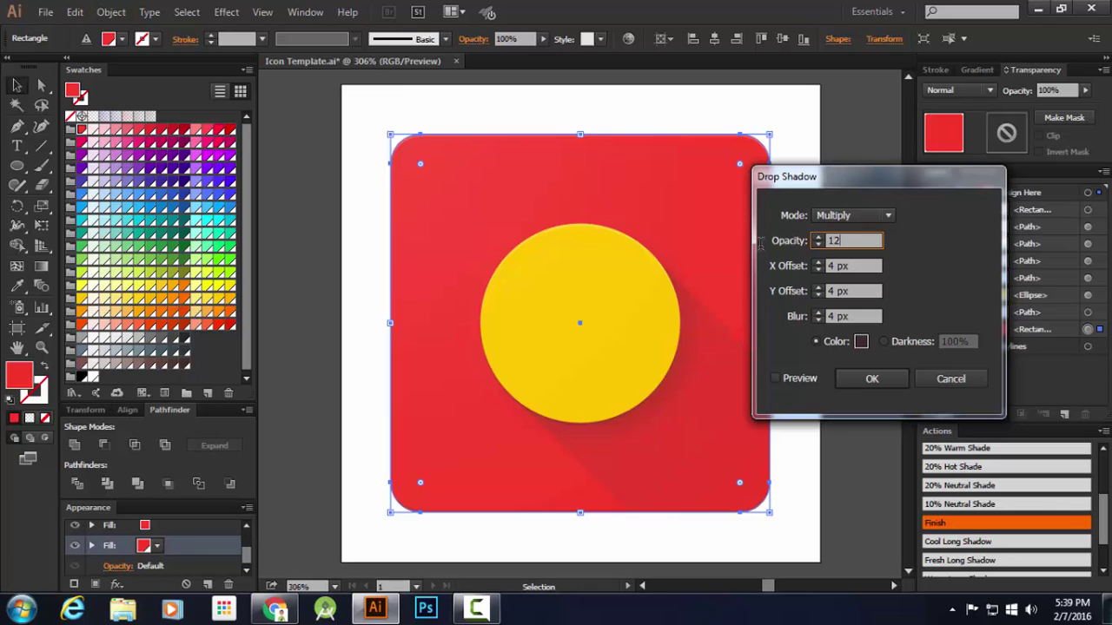
pyautogui.press('Tab')
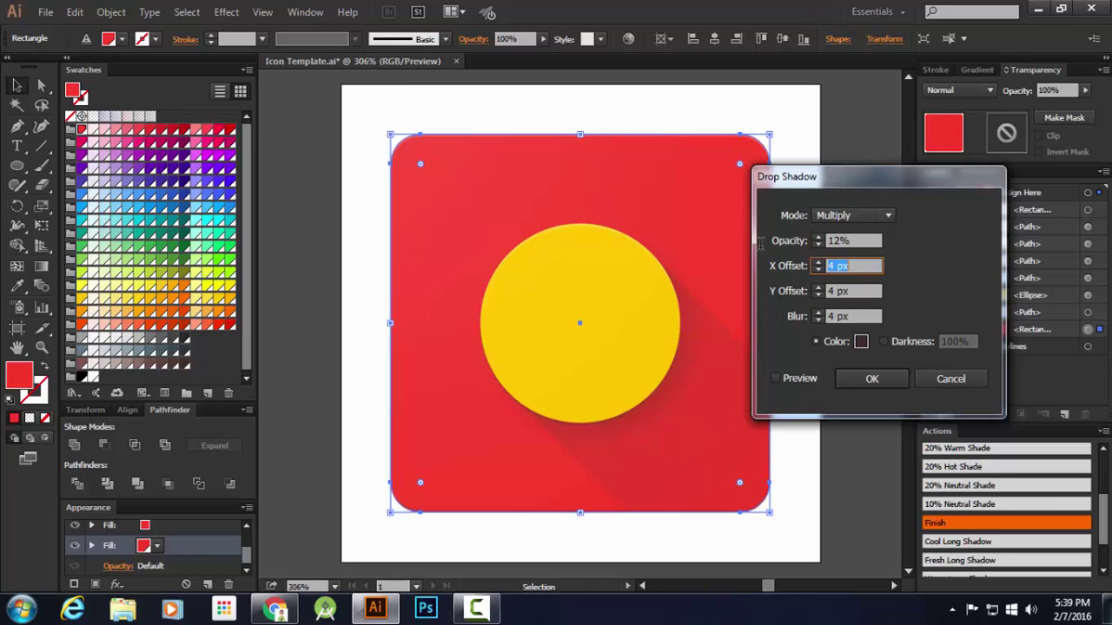
pyautogui.click(872, 240)
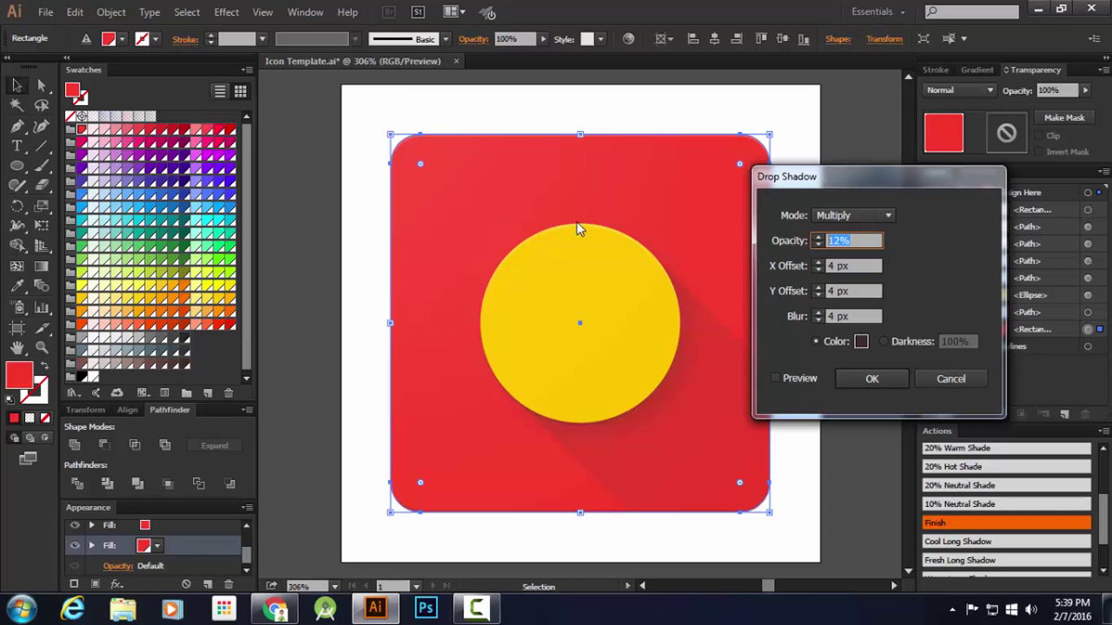
pyautogui.write('24')
pyautogui.press('Tab')
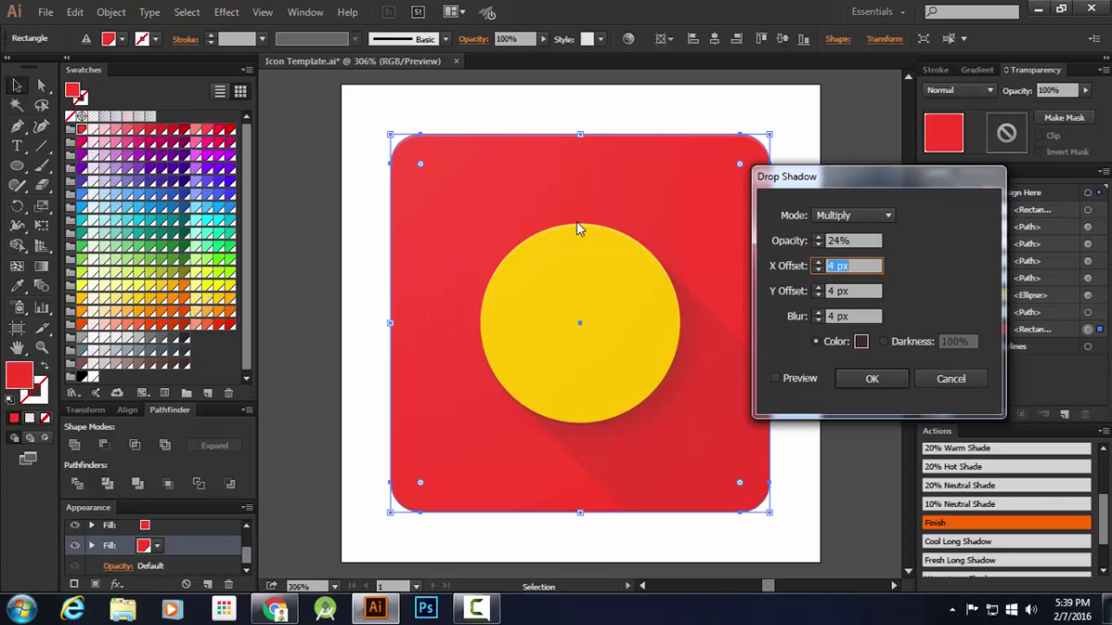
pyautogui.write('0')
pyautogui.press('Tab')
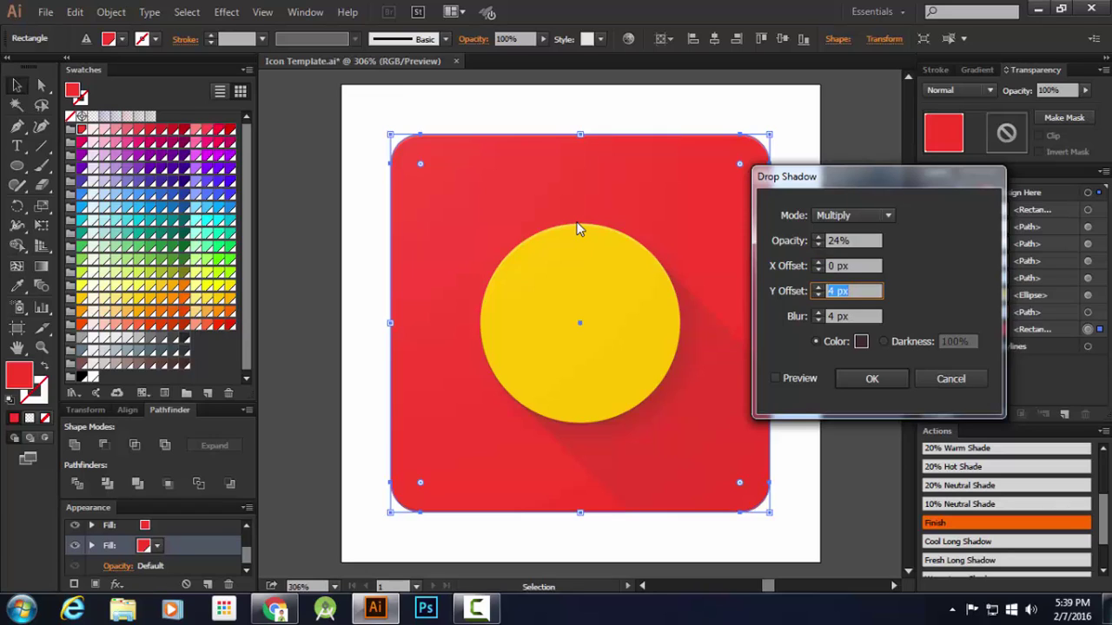
pyautogui.press('Tab')
pyautogui.write('3')
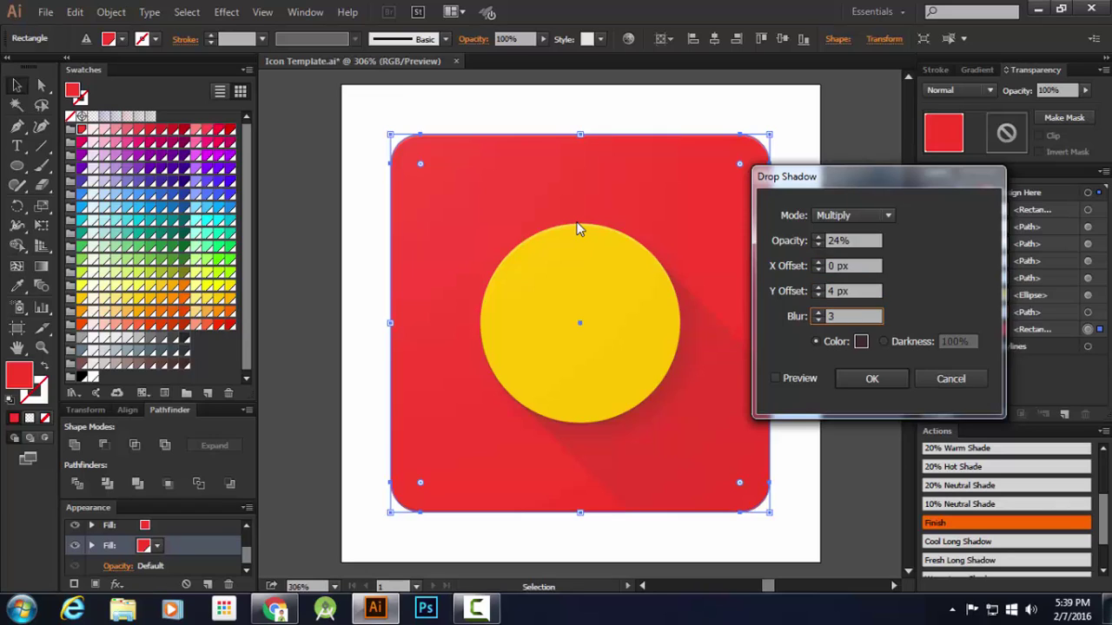
# Make the shadow colour pure black and apply the drop shadow
pyautogui.click(861, 341)
pyautogui.moveTo(417, 381); pyautogui.dragTo(412, 400)
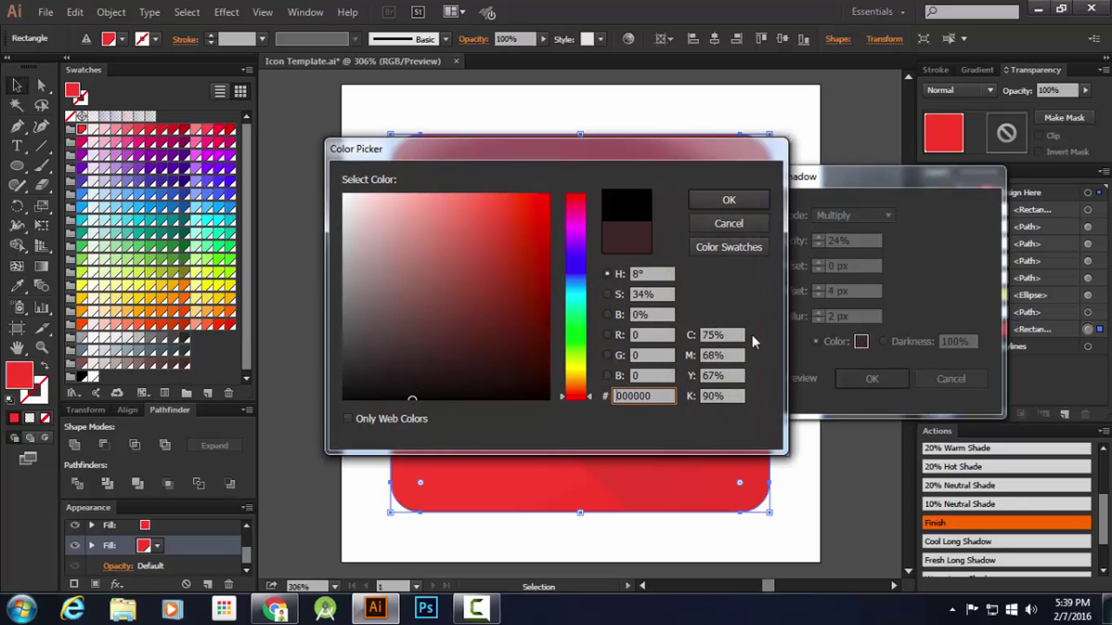
pyautogui.click(741, 203)
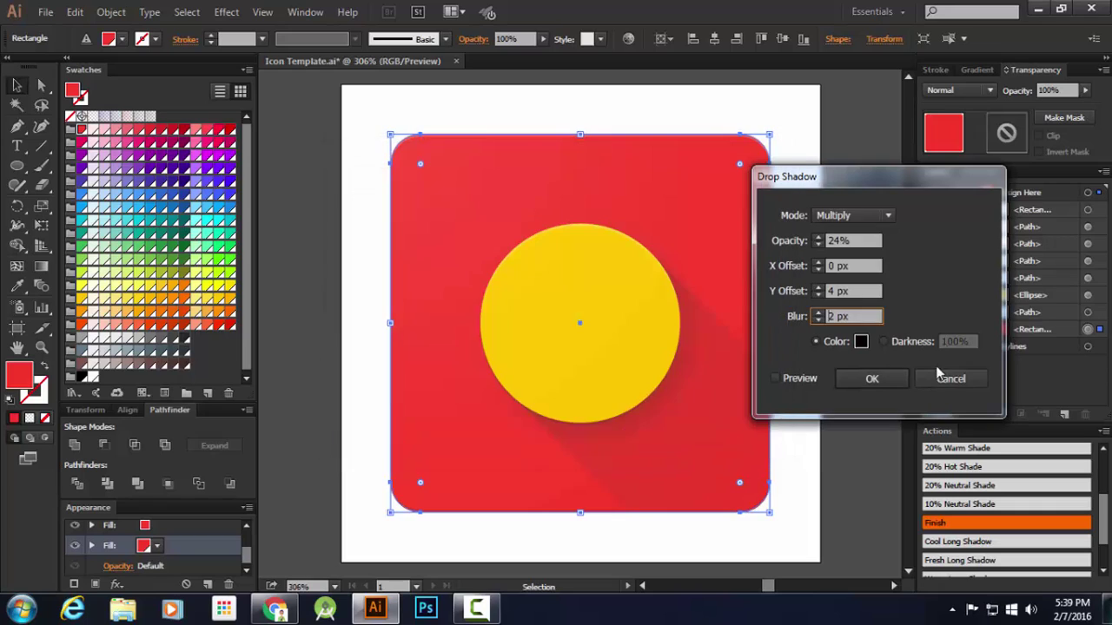
pyautogui.click(872, 378)
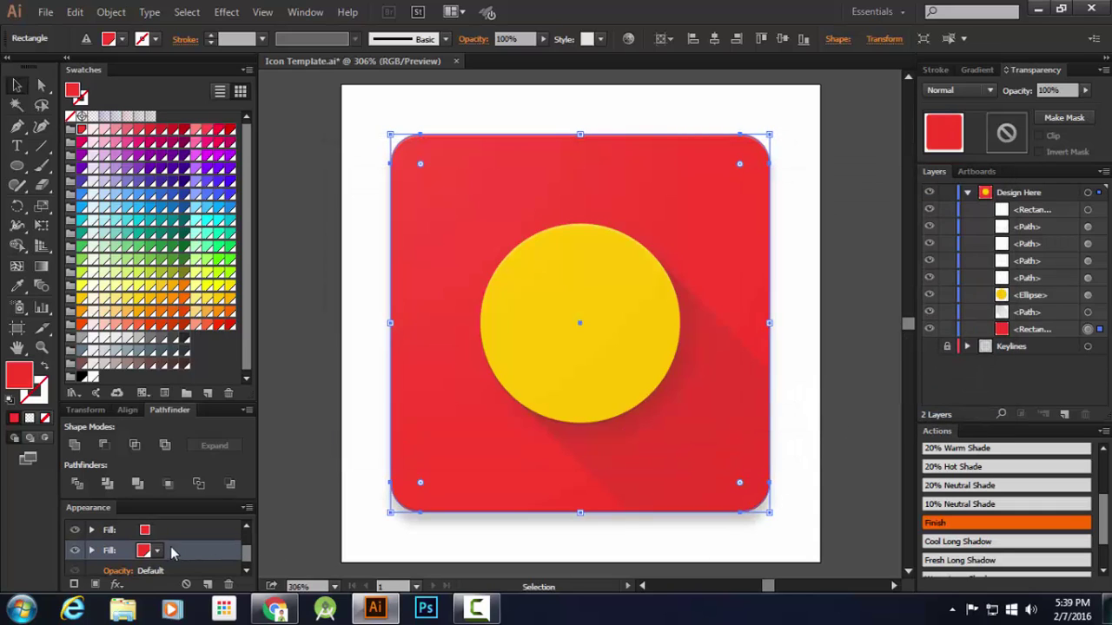
# Add a Drop Shadow to the first fill with 12% opacity and 0 px offset
pyautogui.scroll(-1, 148, 533)
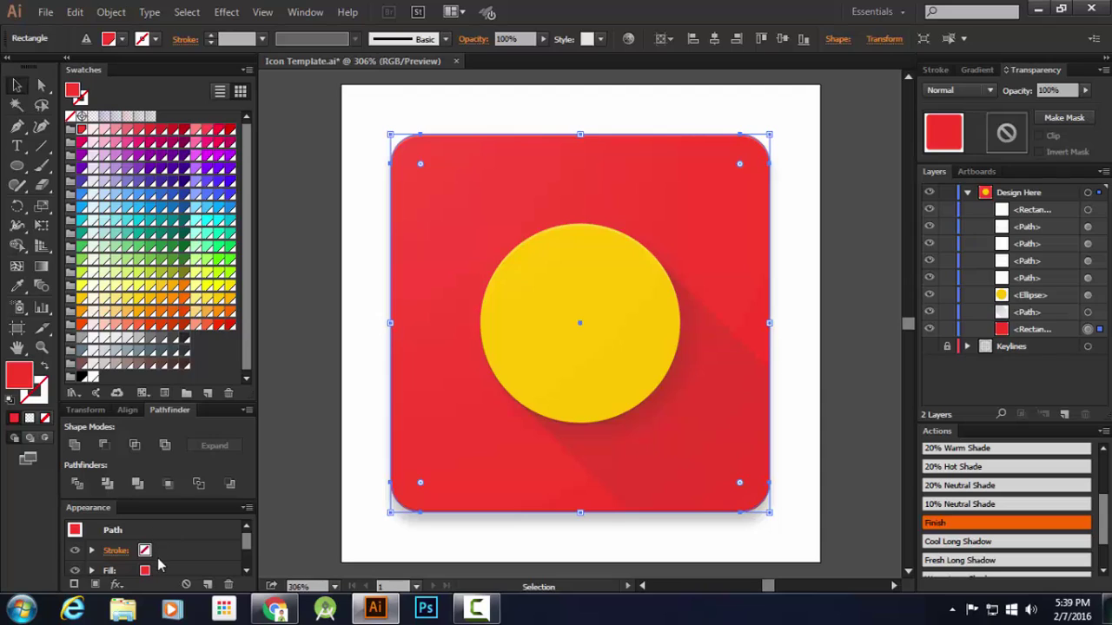
pyautogui.click(157, 526)
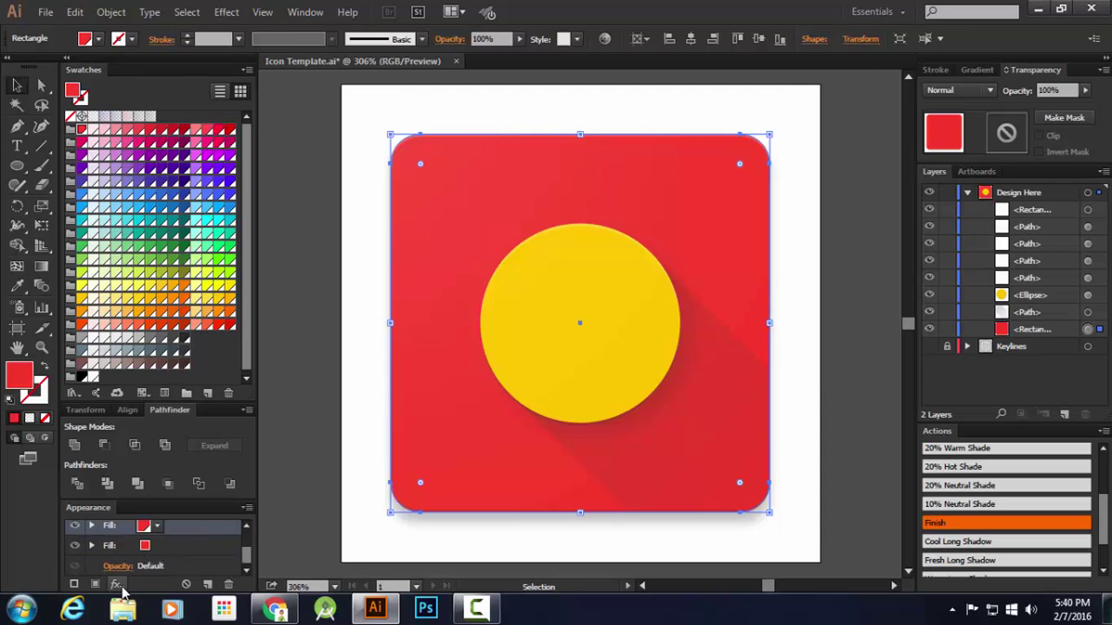
pyautogui.click(116, 585)
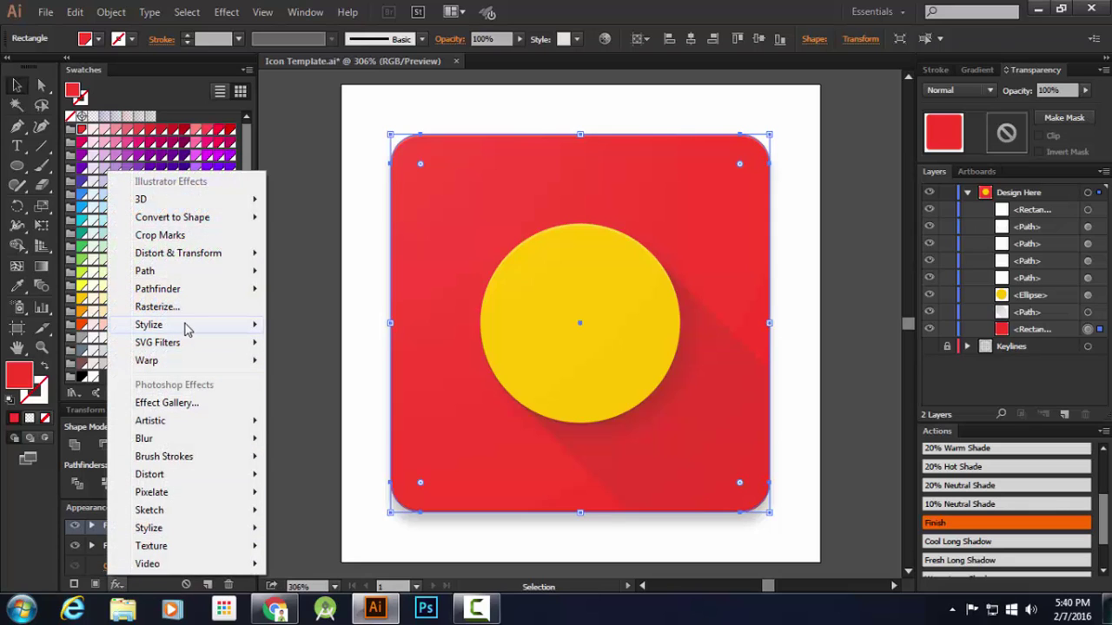
pyautogui.moveTo(217, 324)
pyautogui.click(338, 330)
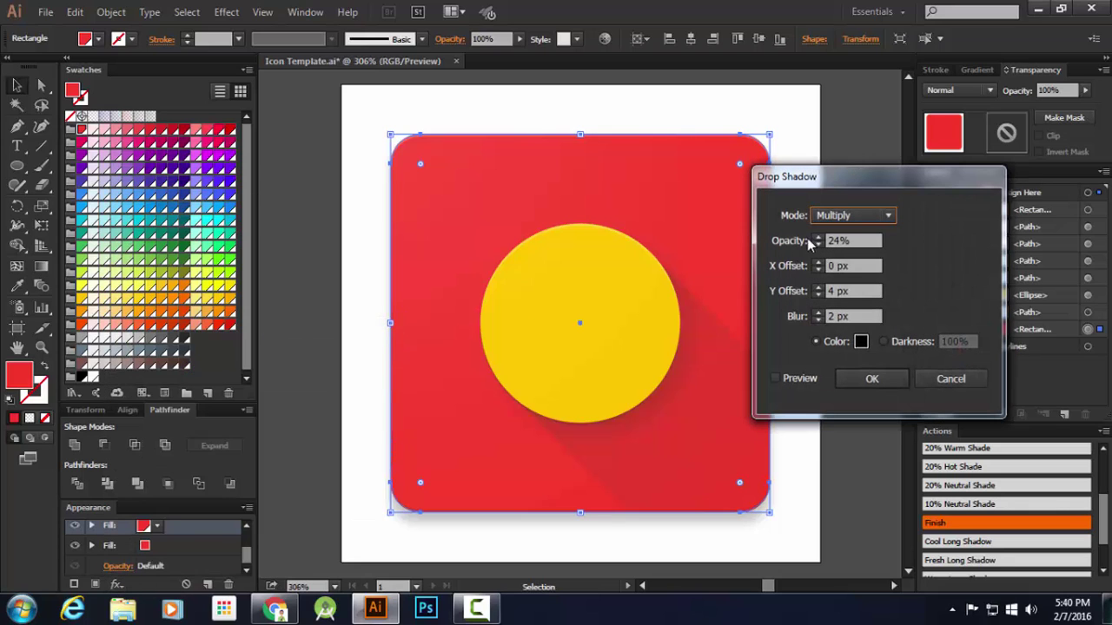
pyautogui.click(854, 241)
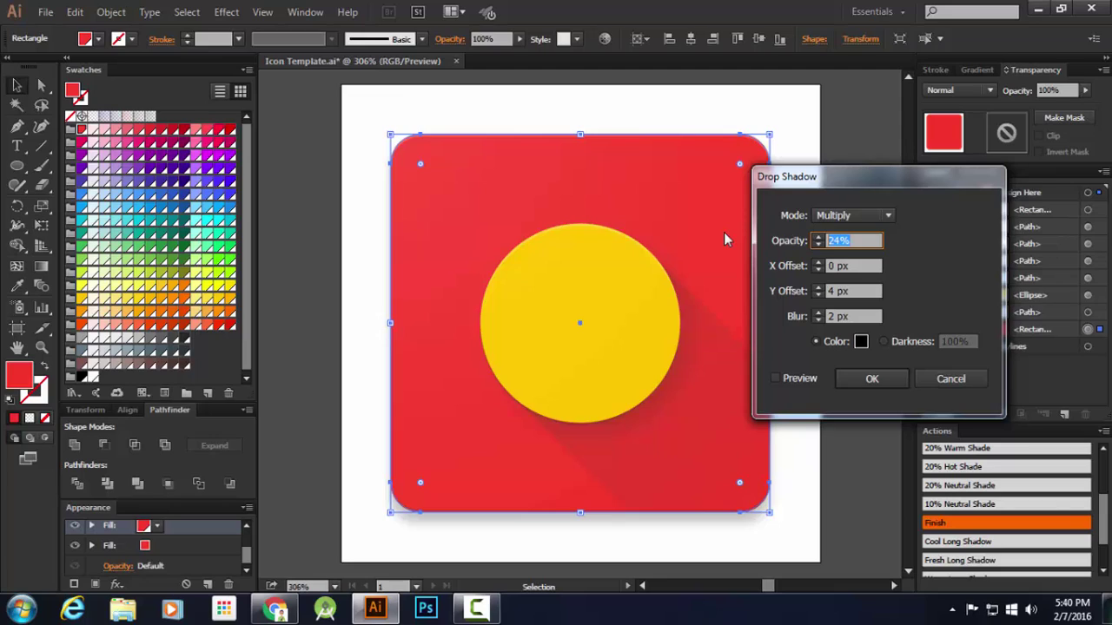
pyautogui.write('12')
pyautogui.press('Tab')
pyautogui.press('Tab')
pyautogui.write('0')
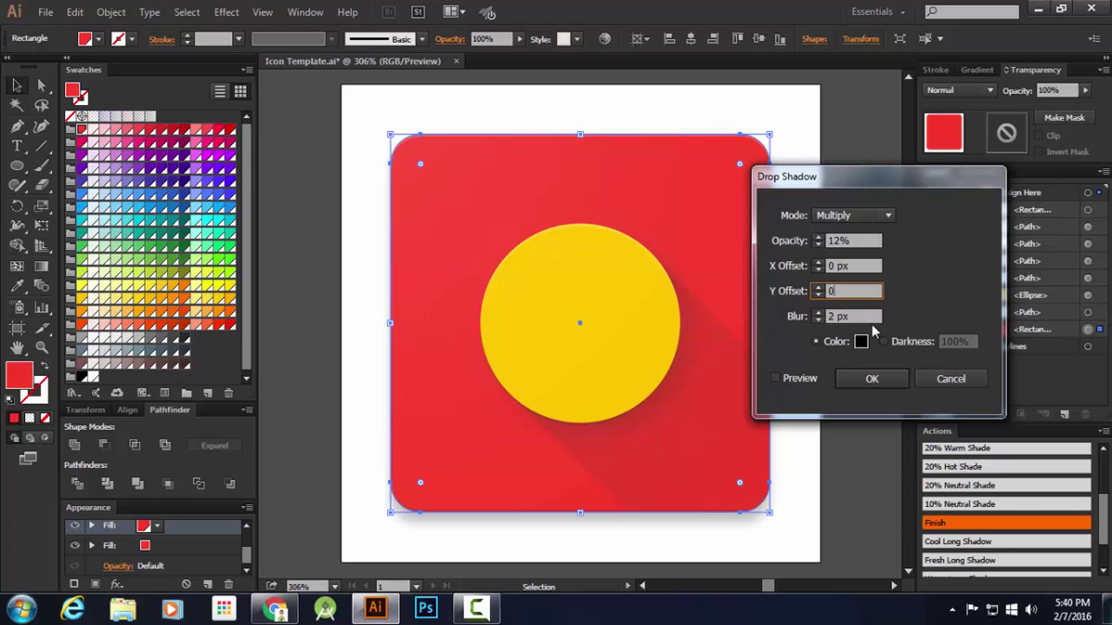
# Apply the second drop shadow, deselect the rectangle, and open the File menu
pyautogui.click(866, 383)
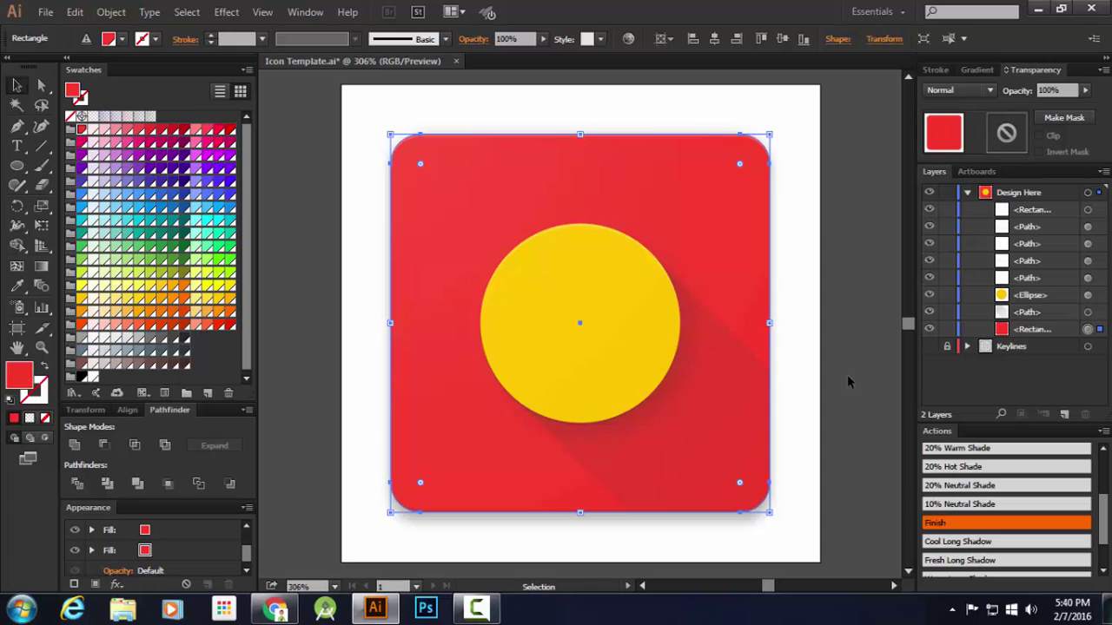
pyautogui.click(849, 382)
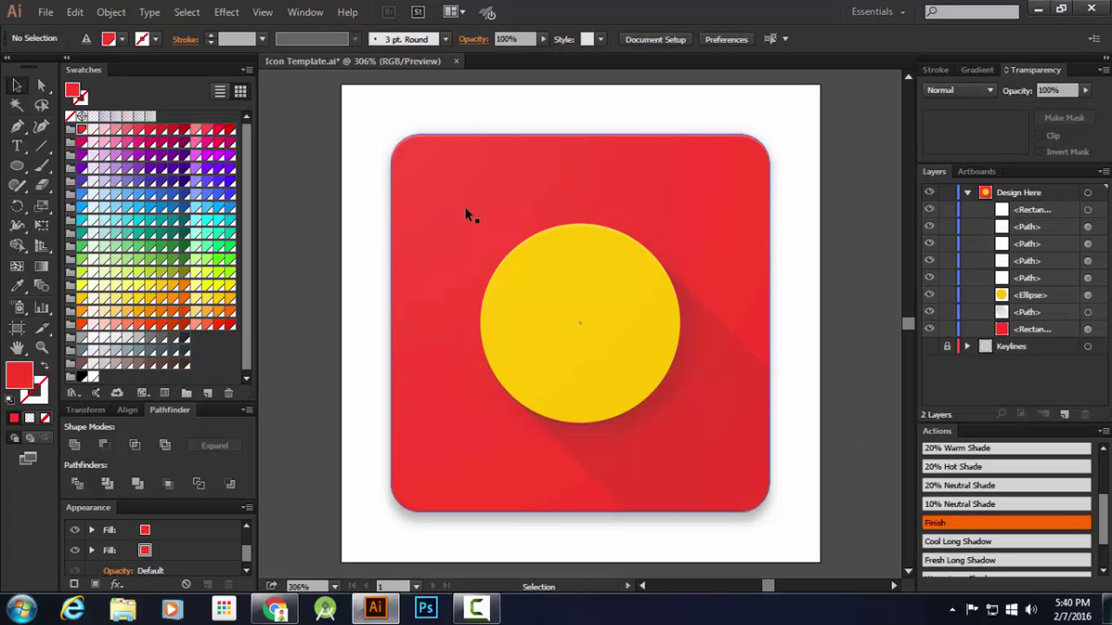
pyautogui.click(46, 13)
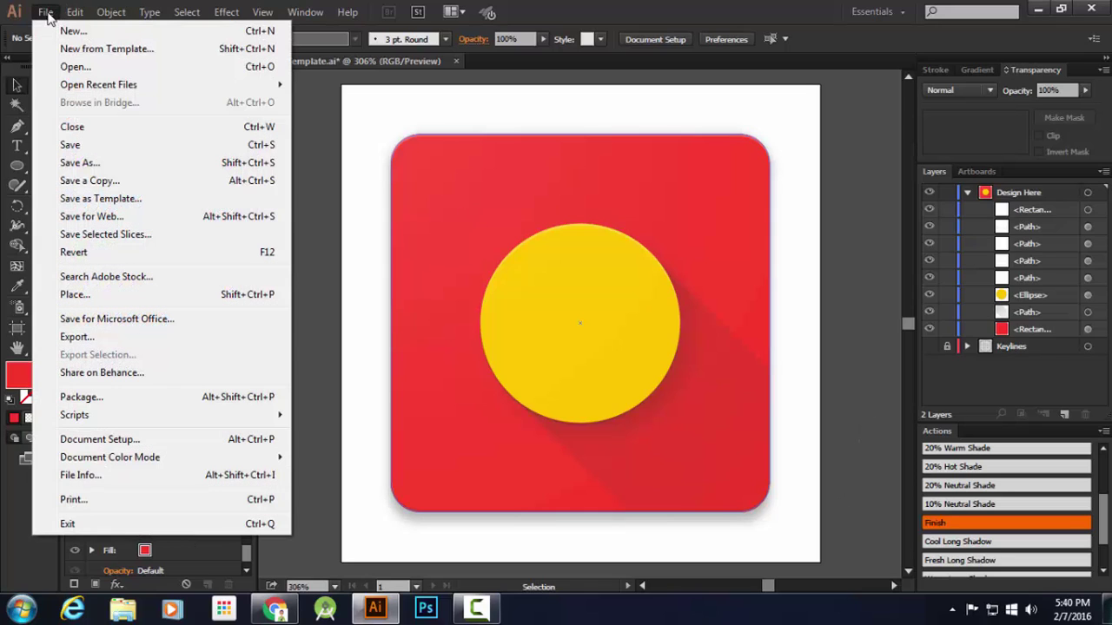
# In Save for Web, export as transparent PNG-24 at 192×192 px and proceed to save
pyautogui.click(108, 216)
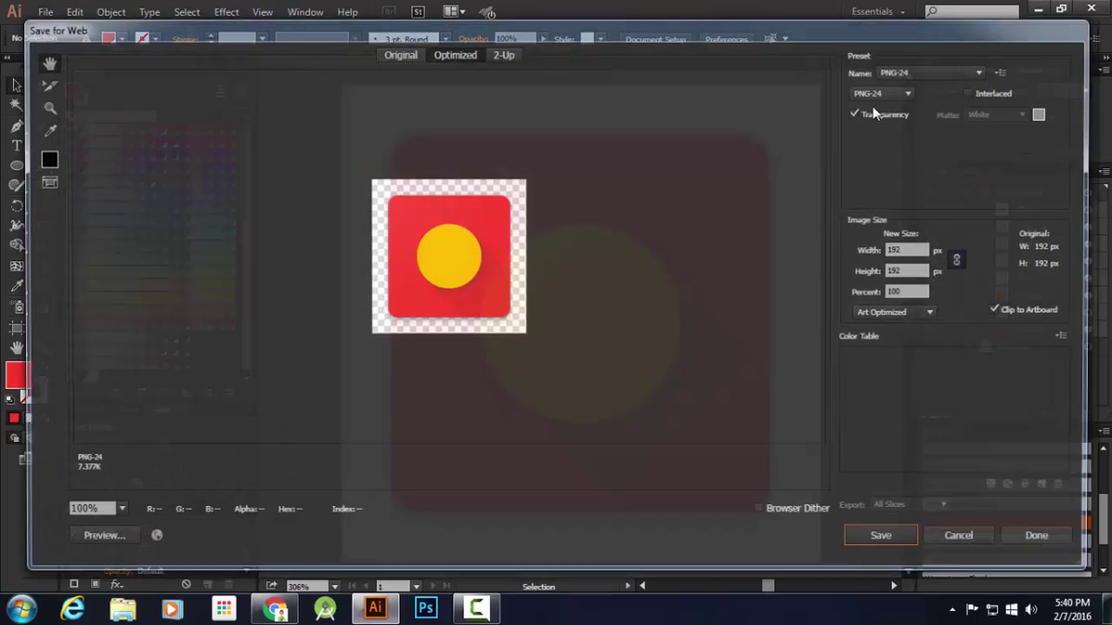
pyautogui.click(943, 70)
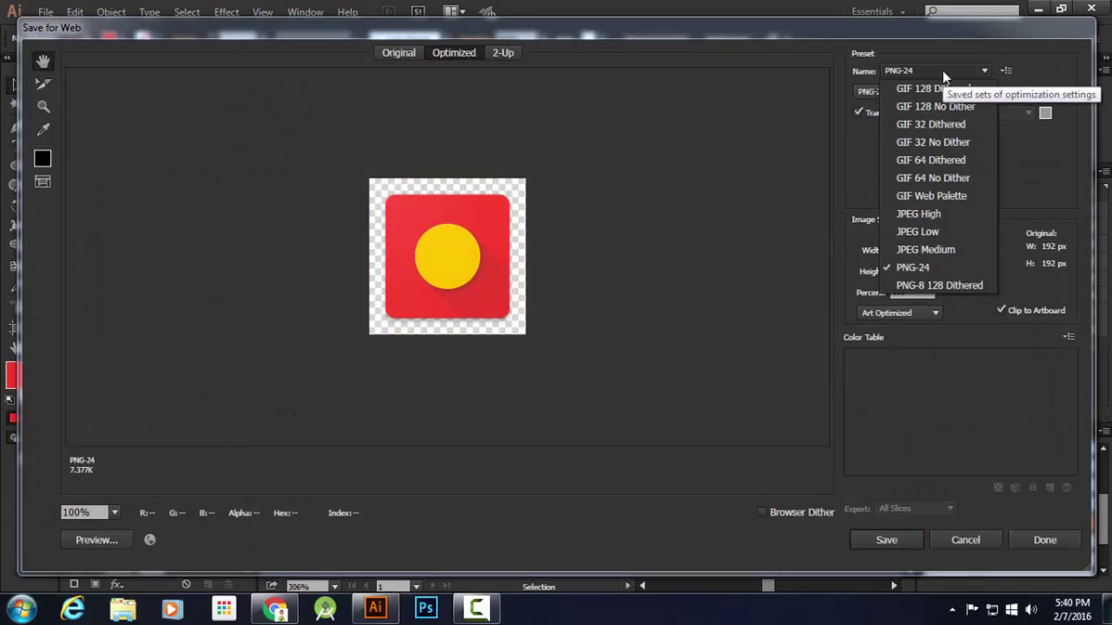
pyautogui.click(942, 70)
pyautogui.click(885, 94)
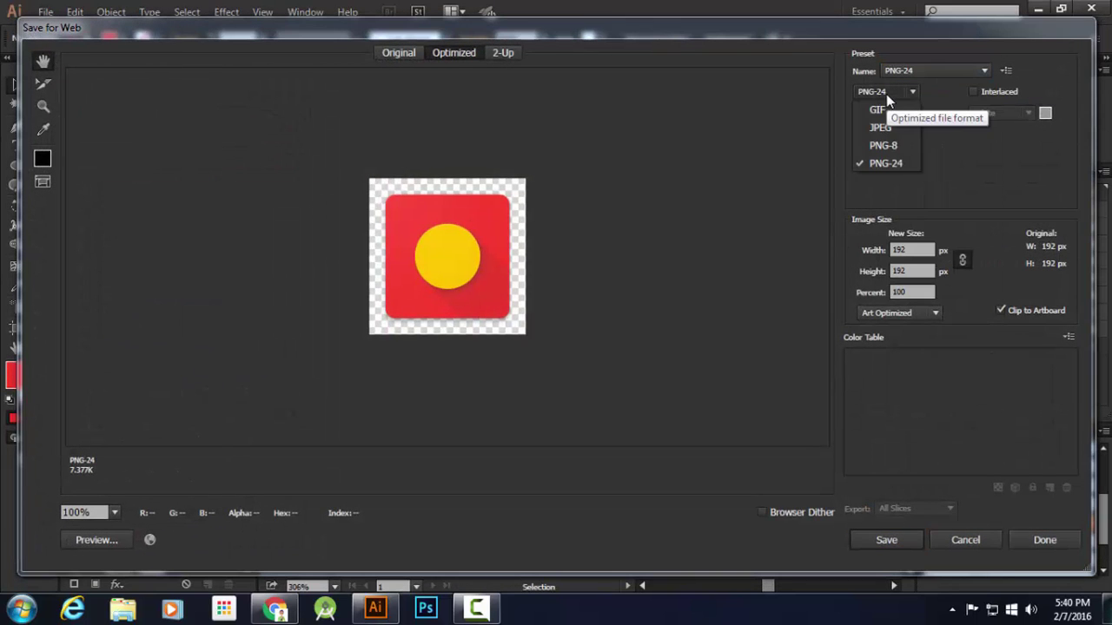
pyautogui.click(886, 163)
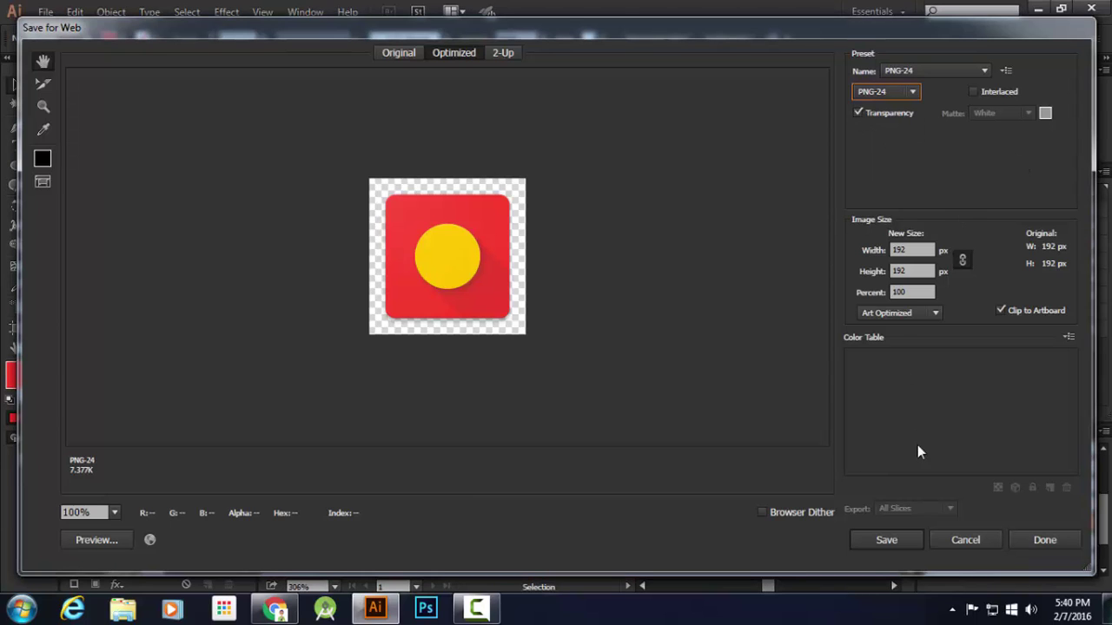
pyautogui.click(905, 539)
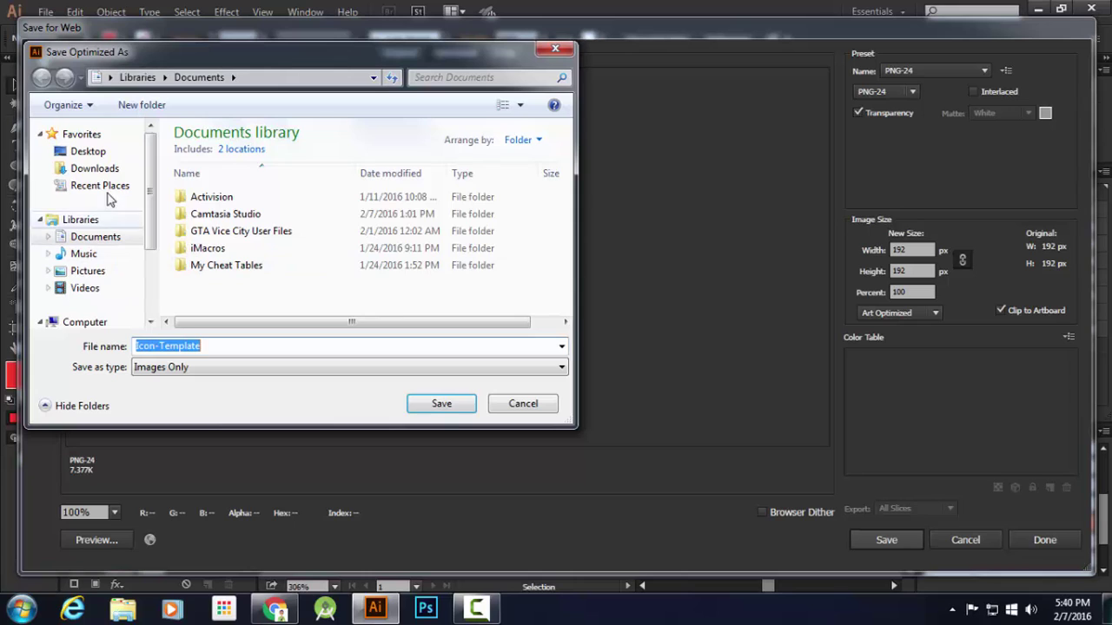
# Create a new Desktop folder named 'MD File'
pyautogui.click(116, 151)
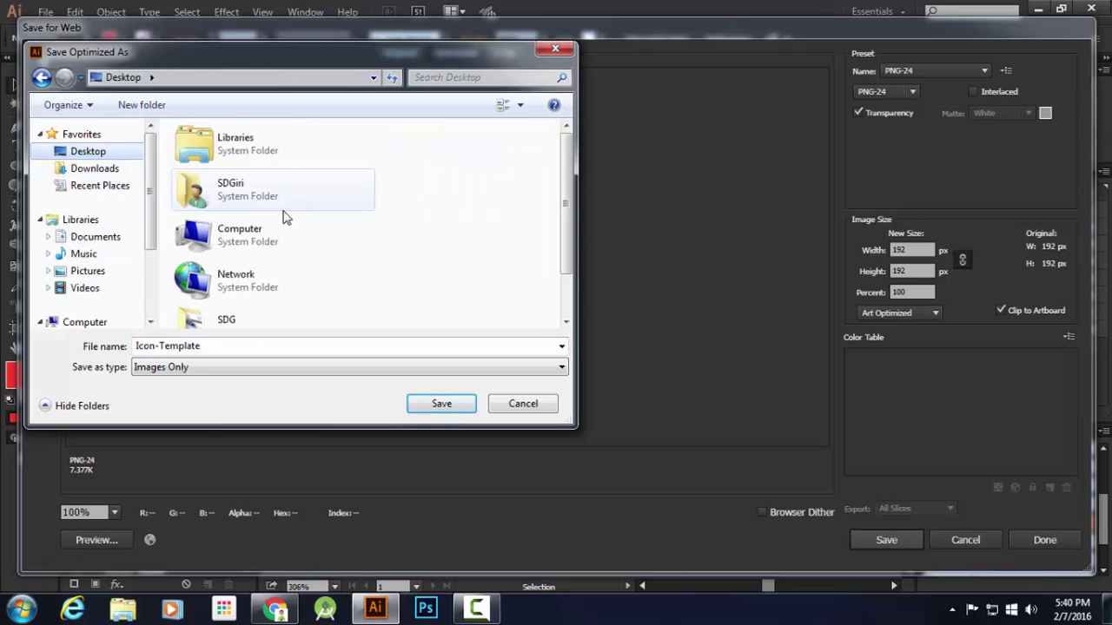
pyautogui.click(142, 105)
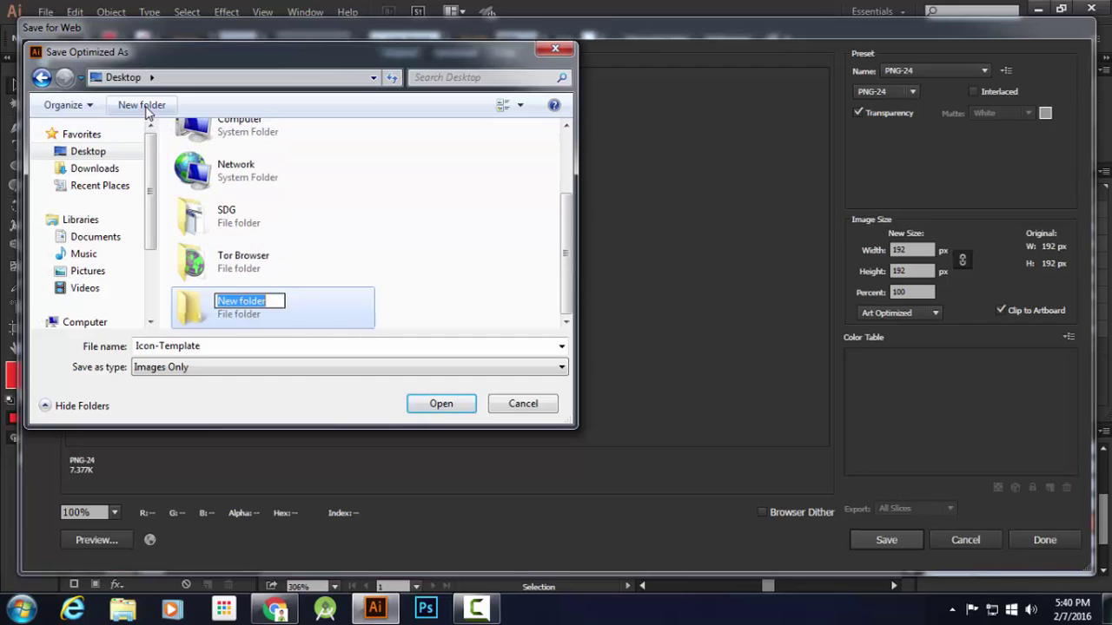
pyautogui.write('MD')
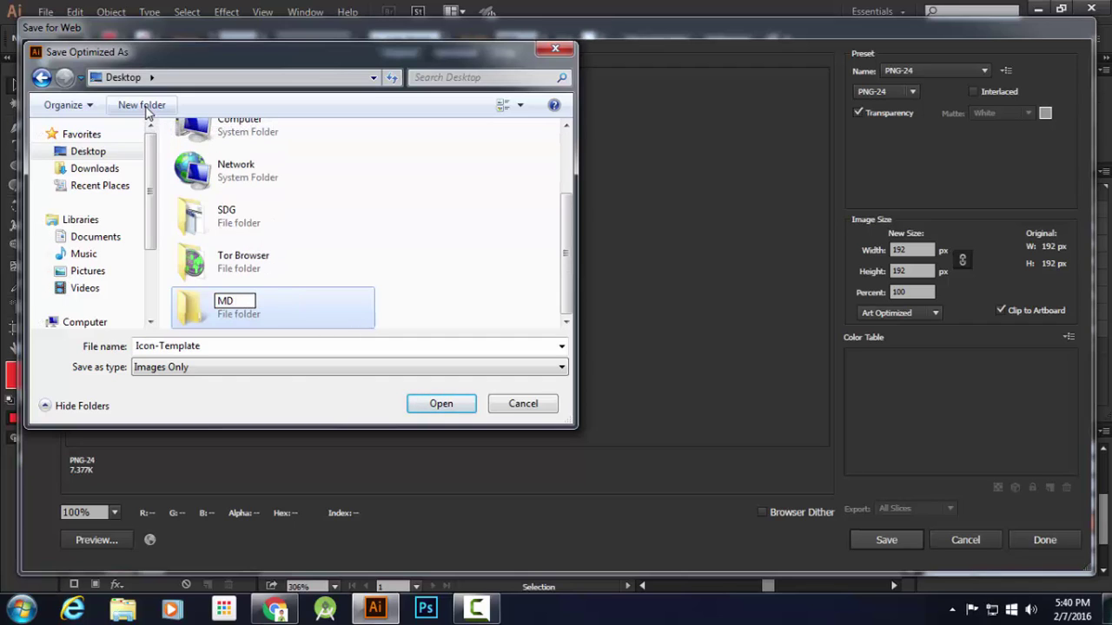
pyautogui.write(' File')
pyautogui.press('Return')
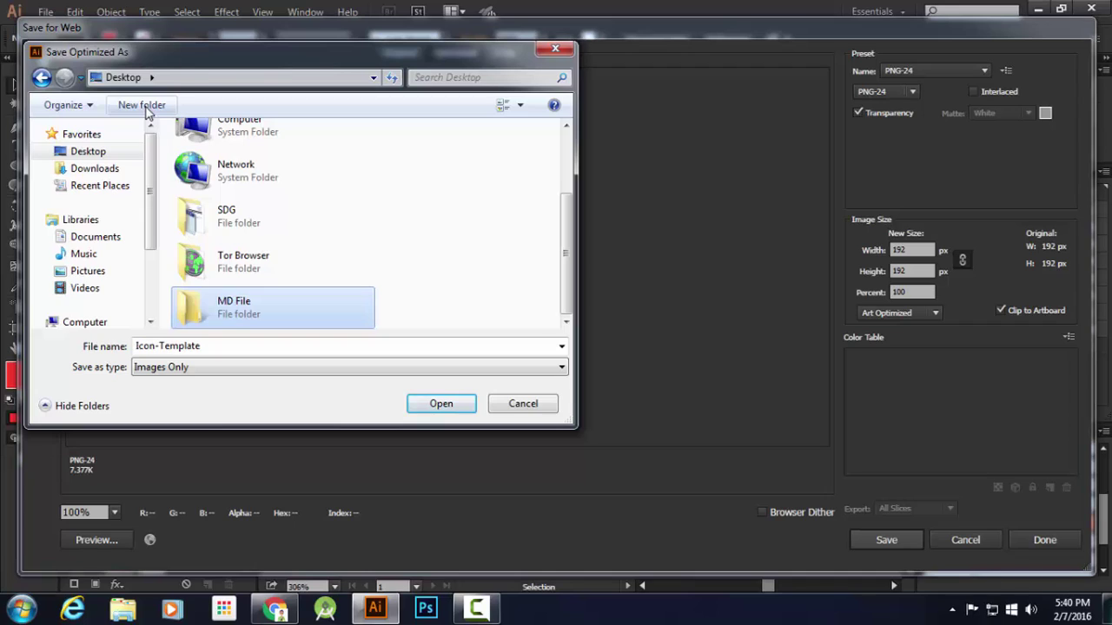
# Rename the folder to 'MD Icon', open it, and enter 'Simple Icon' as the file name
pyautogui.press('F2')
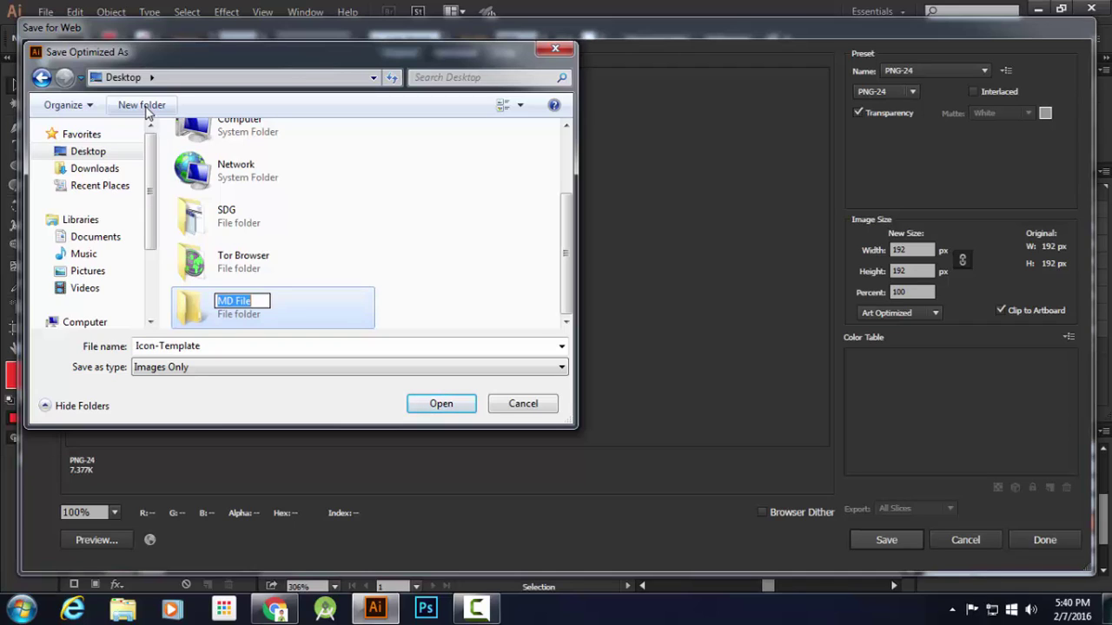
pyautogui.press('End')
pyautogui.press('BackSpace')
pyautogui.press('BackSpace')
pyautogui.press('BackSpace')
pyautogui.press('BackSpace')
pyautogui.write('Icon')
pyautogui.press('Return')
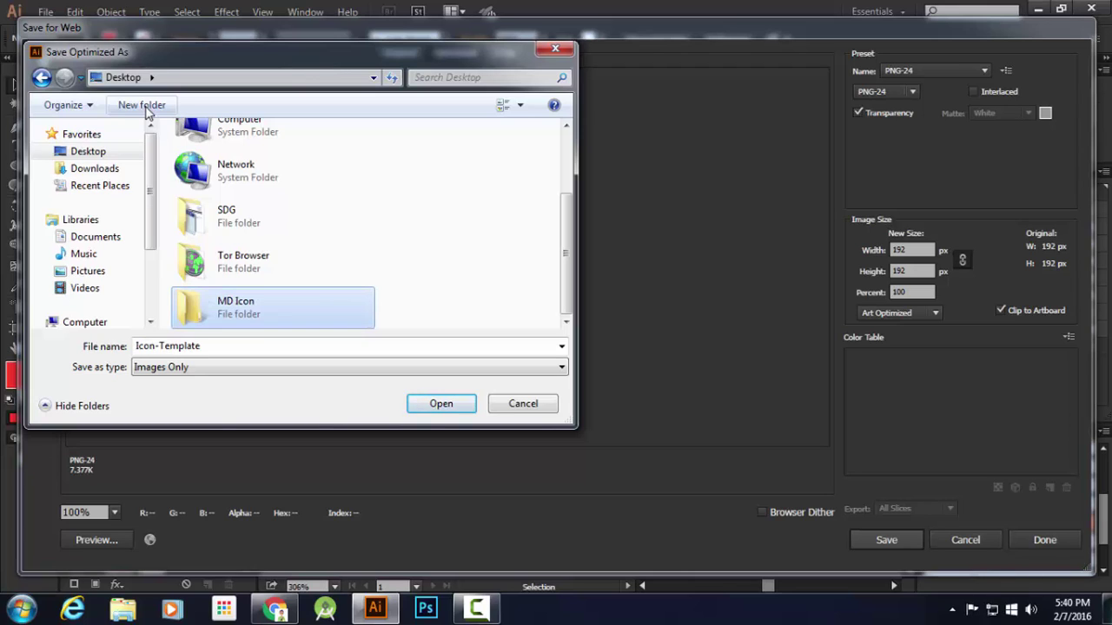
pyautogui.doubleClick(303, 311)
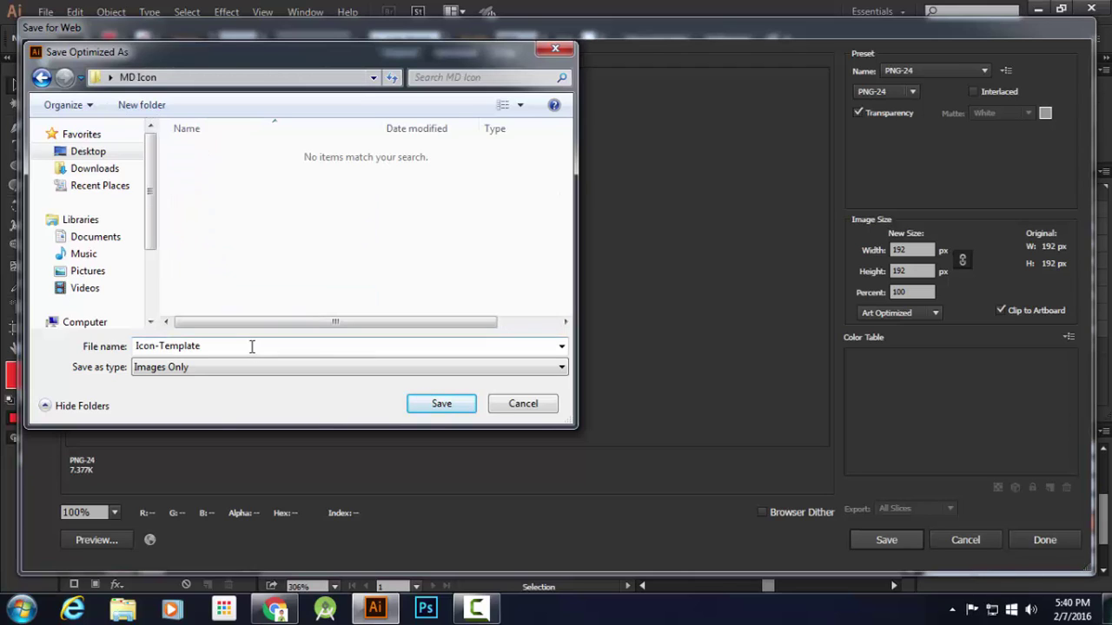
pyautogui.write('Simpl')
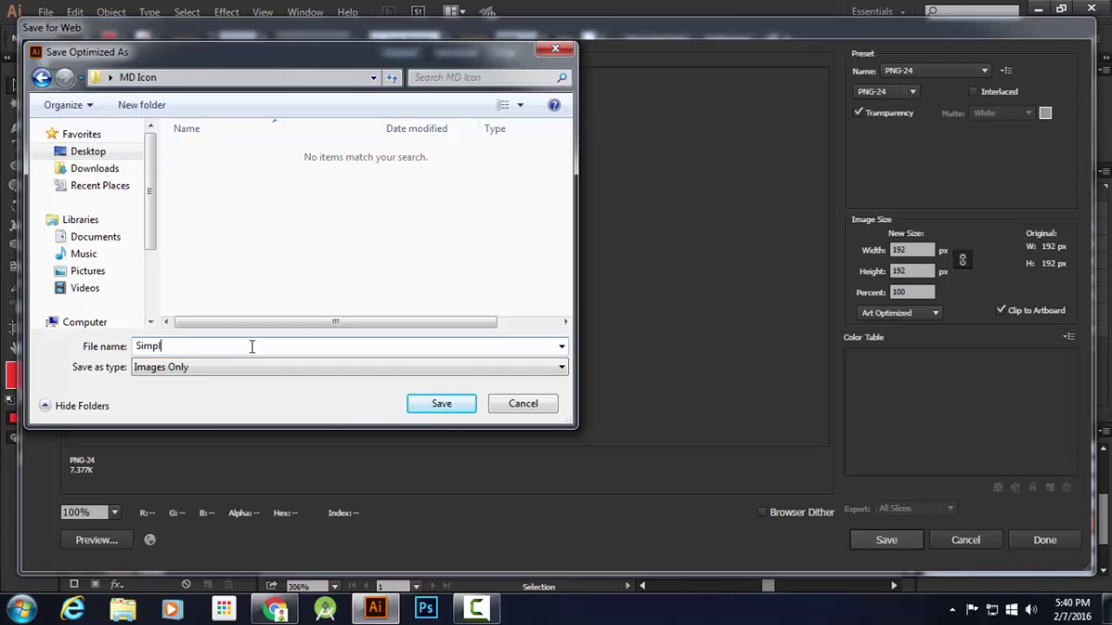
pyautogui.write('e Icon')
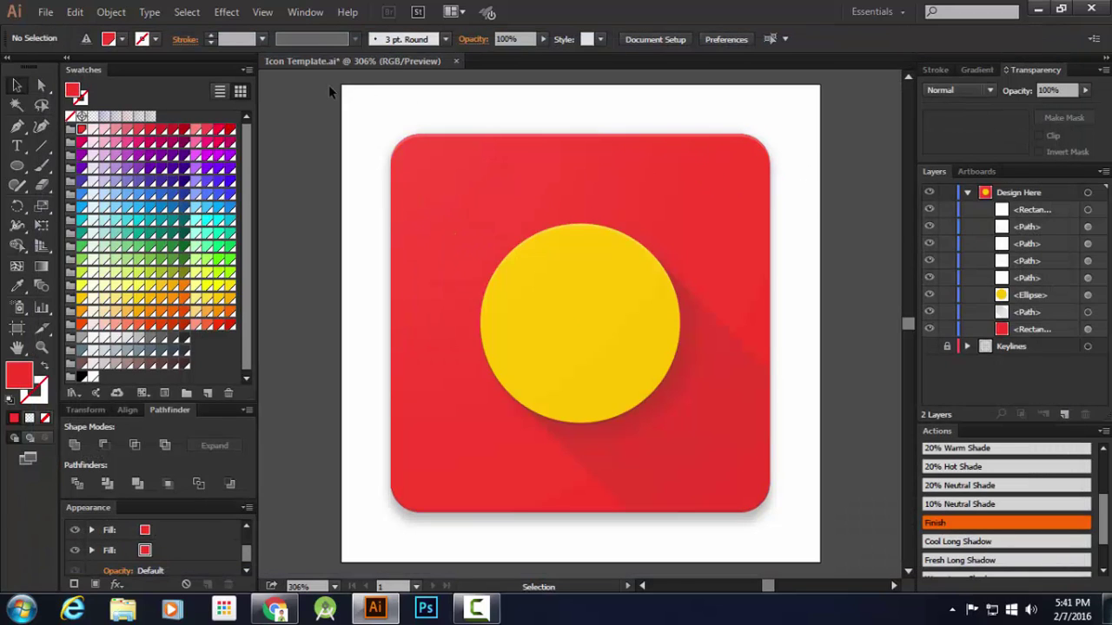
# Use Save As and navigate to the Desktop's MD Icon folder
pyautogui.click(45, 12)
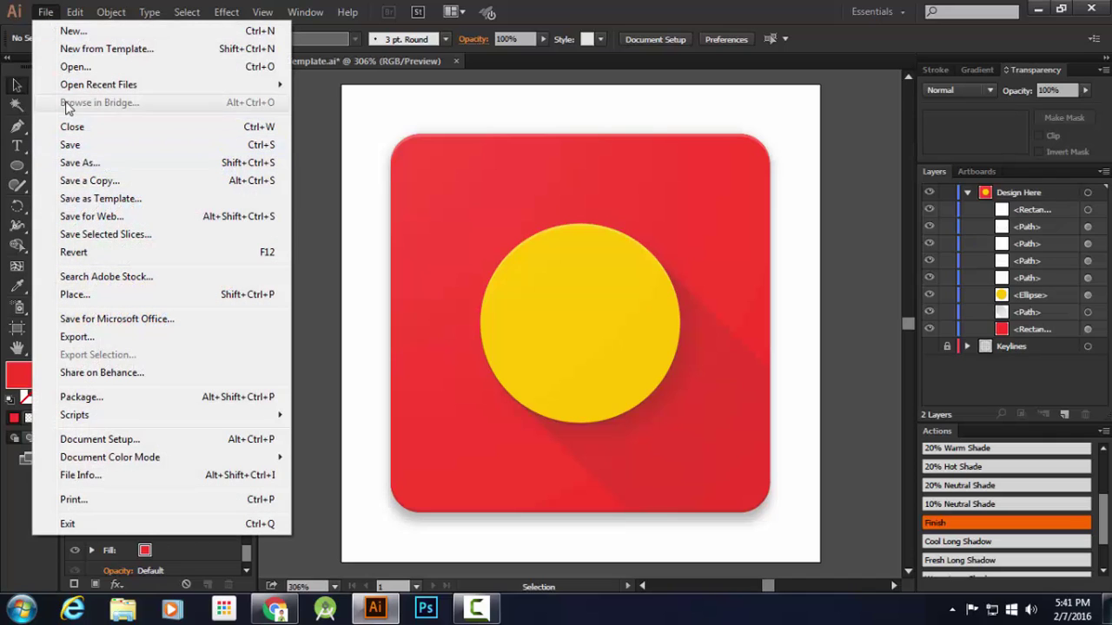
pyautogui.click(80, 163)
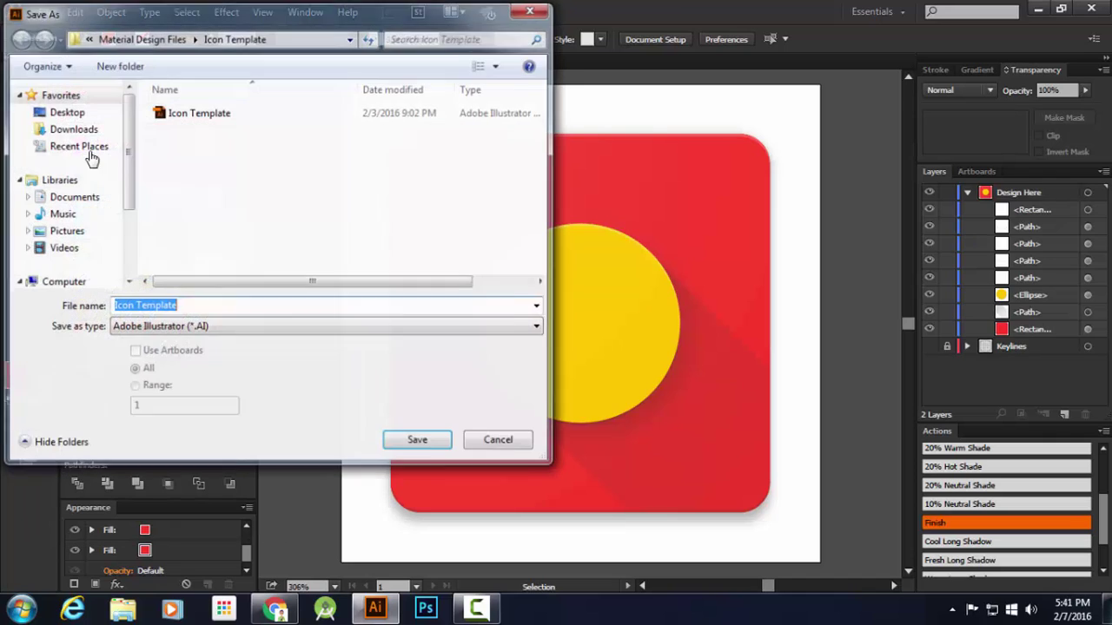
pyautogui.click(82, 112)
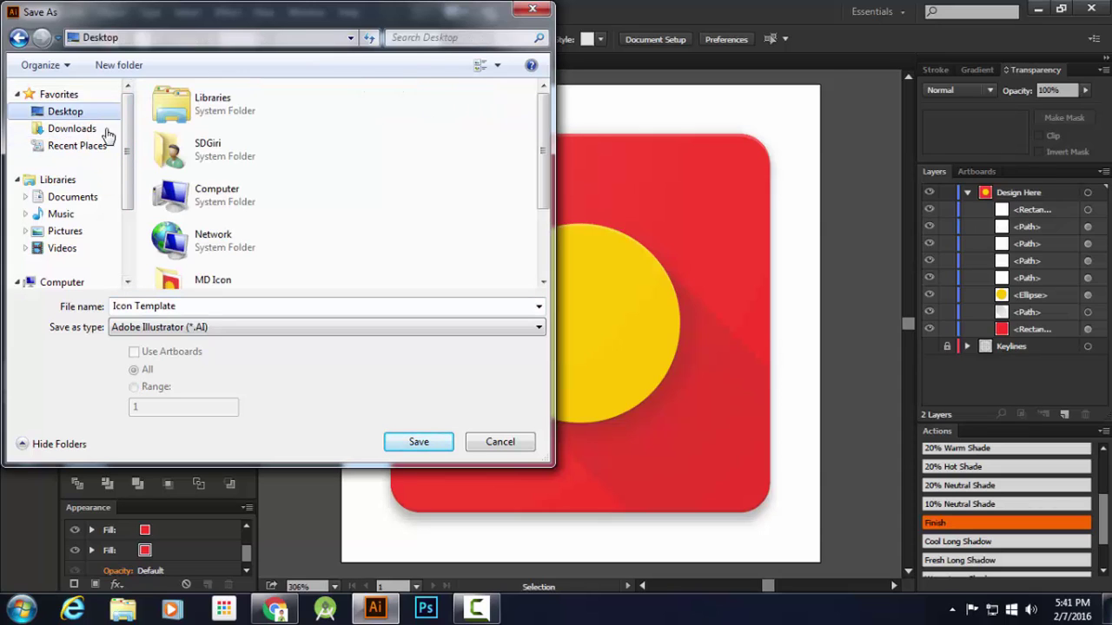
pyautogui.scroll(-2, 227, 245)
pyautogui.click(231, 269)
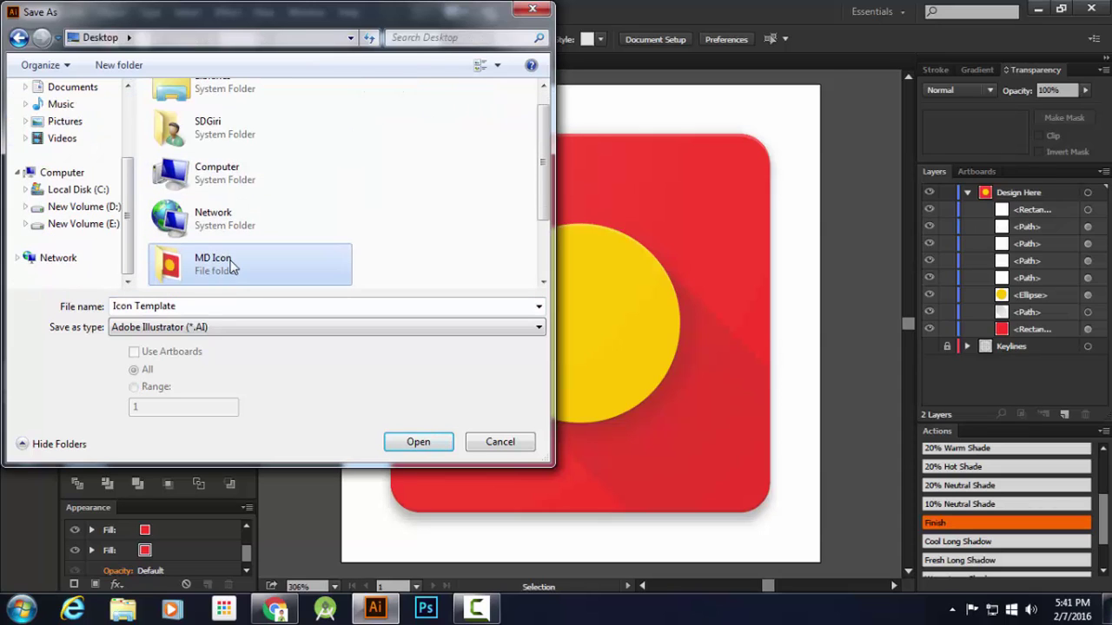
pyautogui.doubleClick(231, 269)
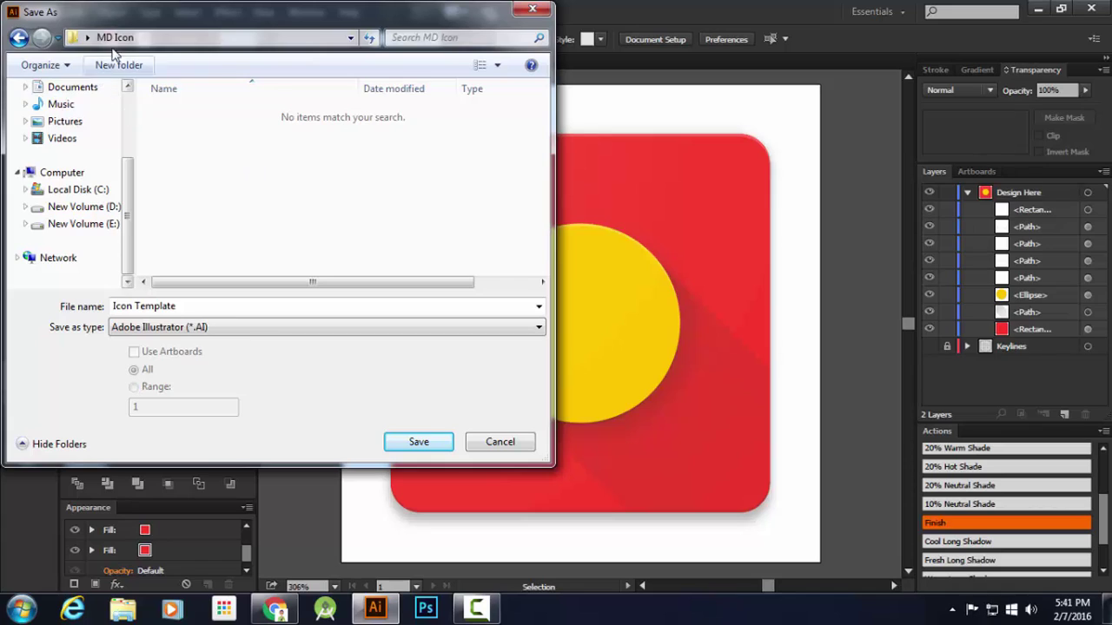
# Save the artwork as 'Simple Icon.ai' with default Illustrator options, then minimize Illustrator
pyautogui.click(221, 304)
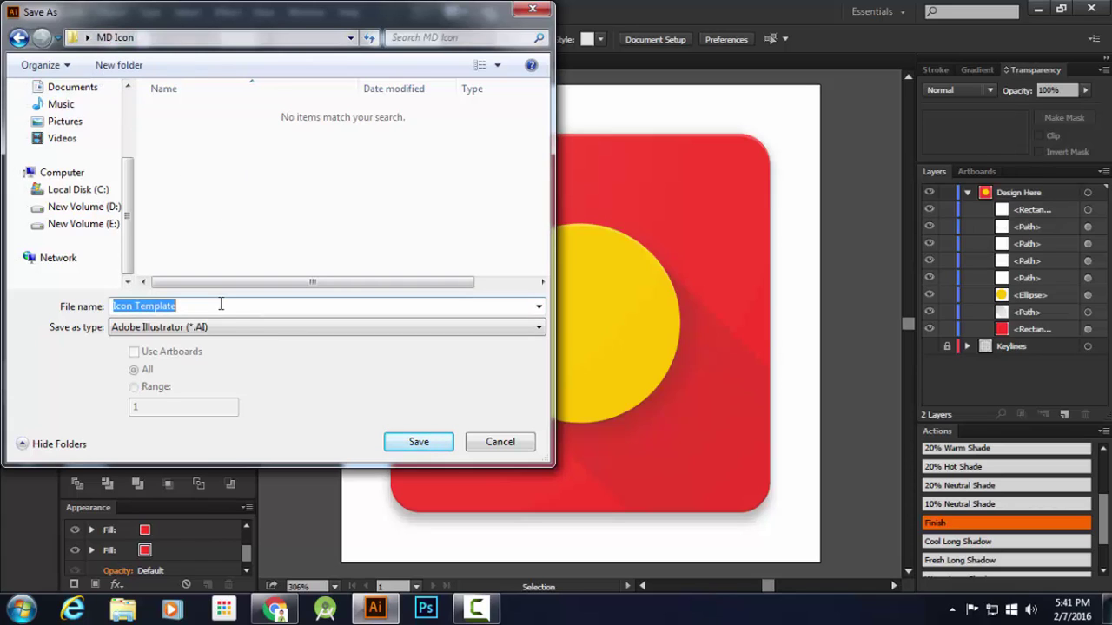
pyautogui.write('S')
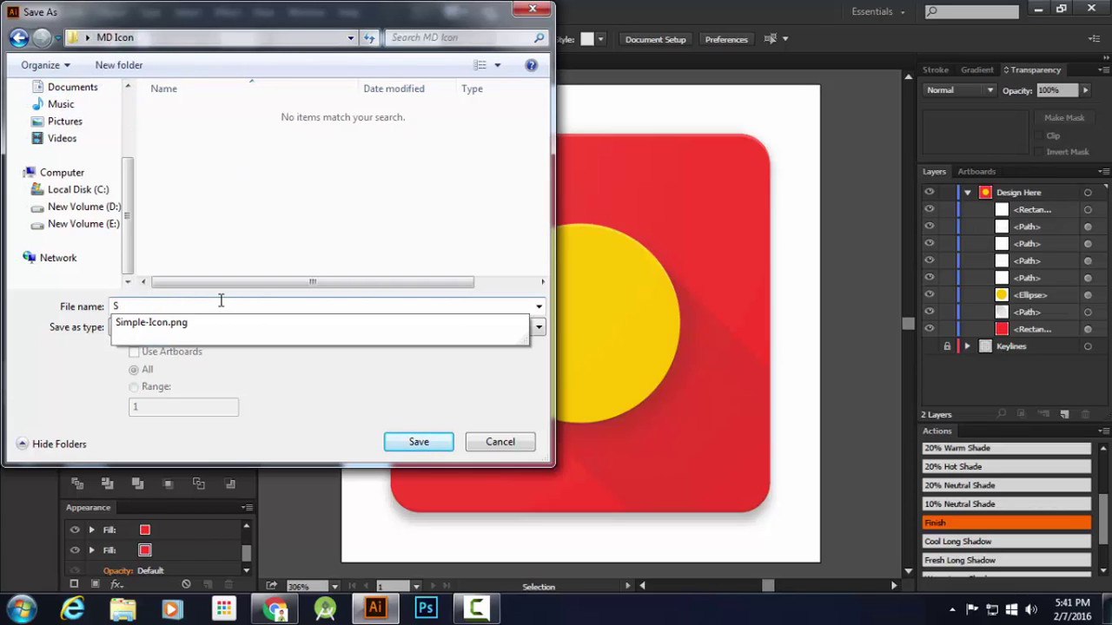
pyautogui.write('imple Icon')
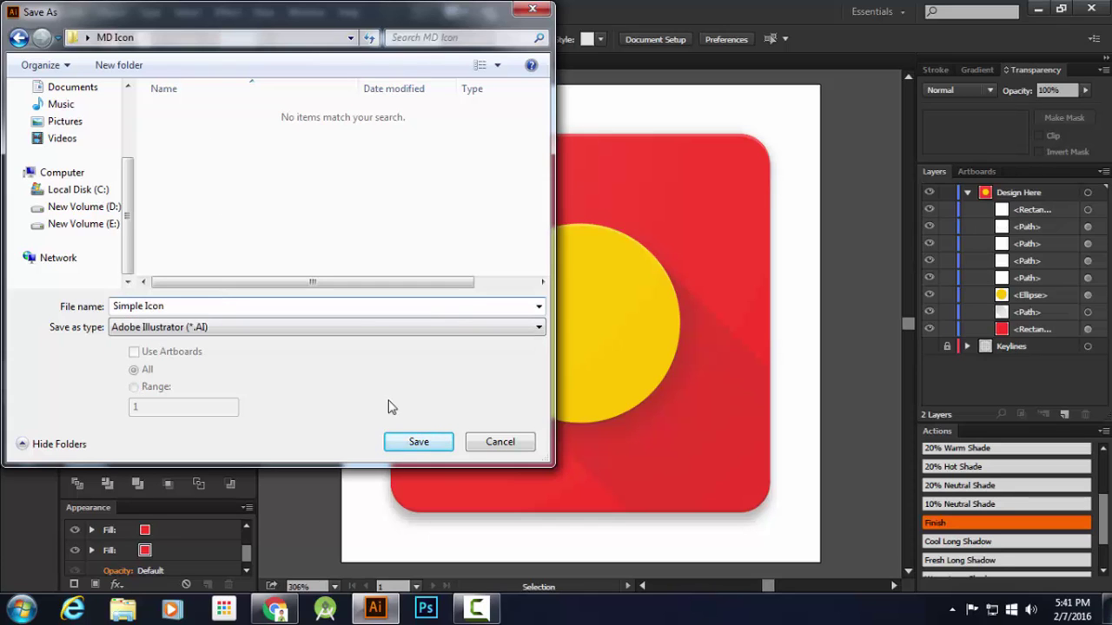
pyautogui.click(420, 441)
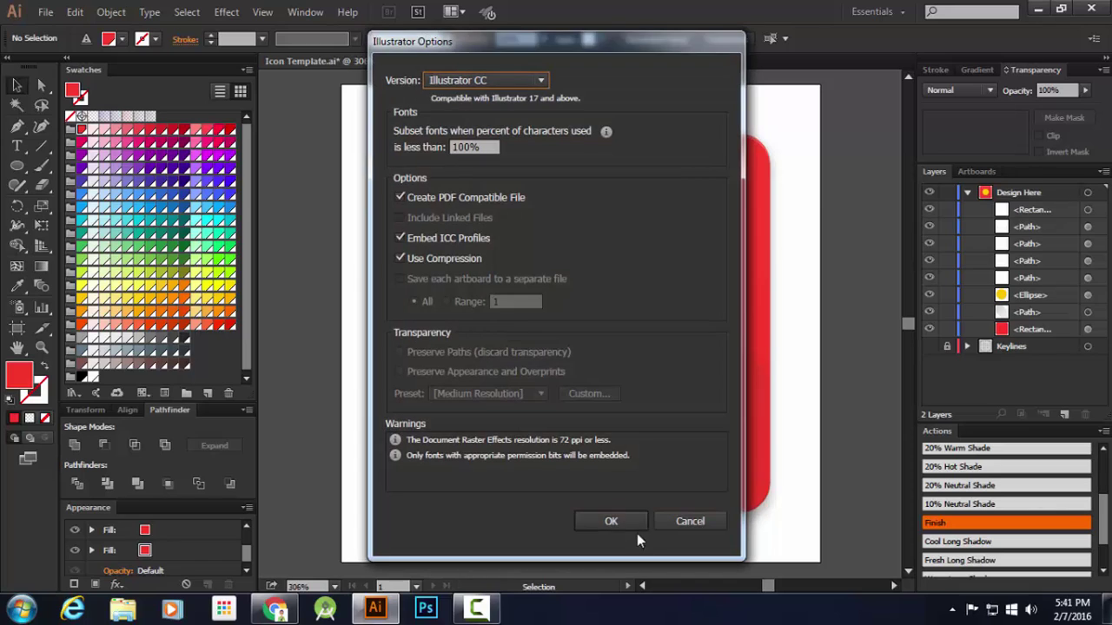
pyautogui.click(629, 525)
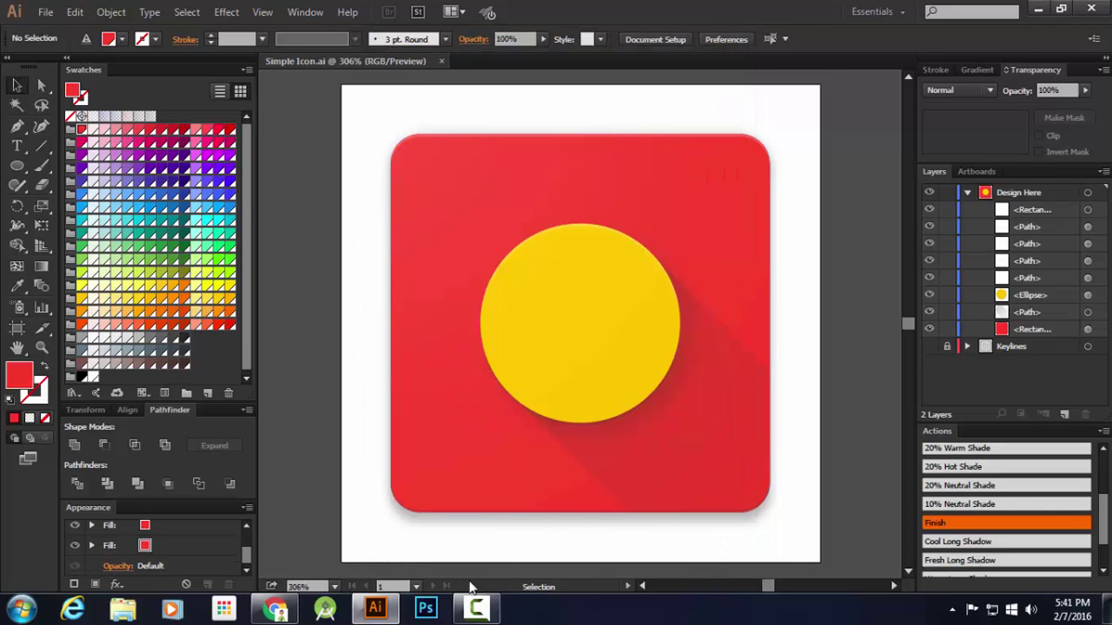
pyautogui.click(385, 611)
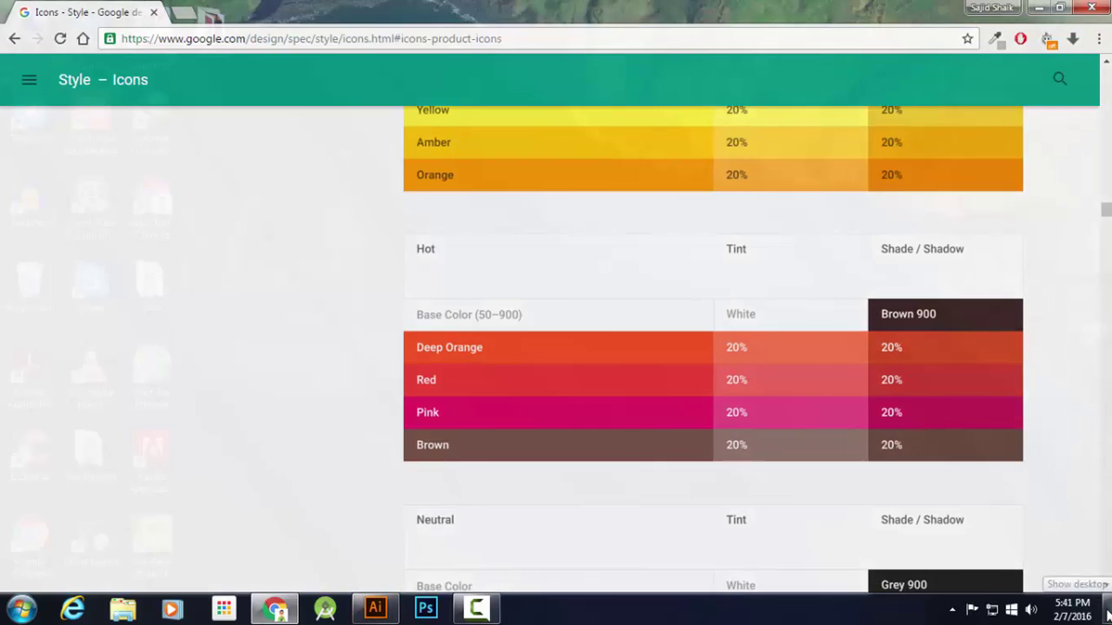
# From the desktop, open the MD Icon folder and preview the exported Simple-Icon PNG
pyautogui.click(1107, 613)
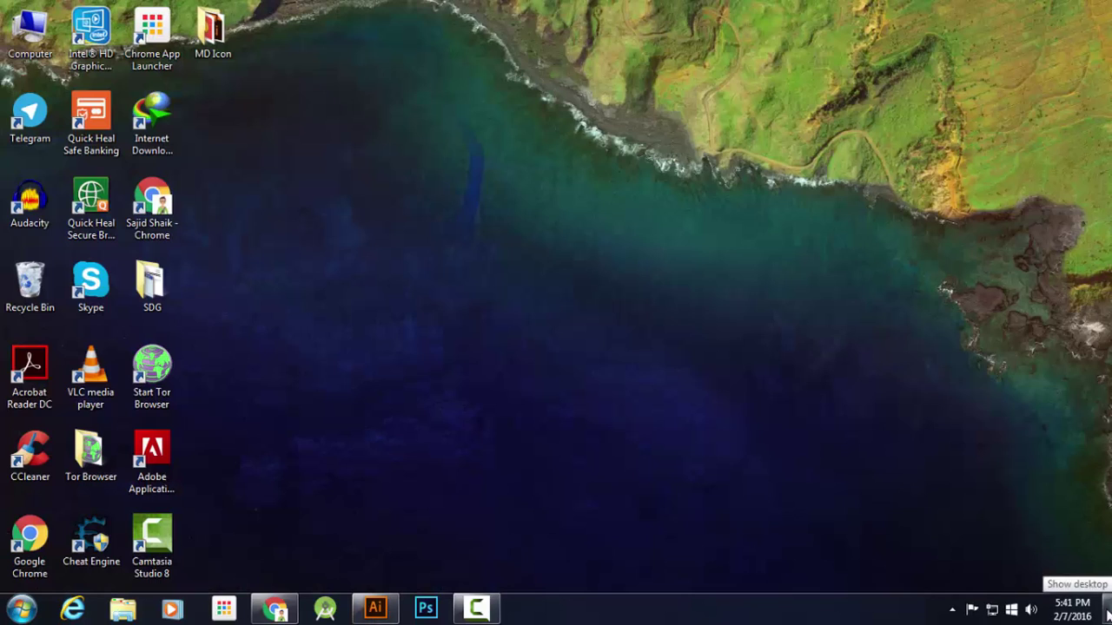
pyautogui.doubleClick(212, 30)
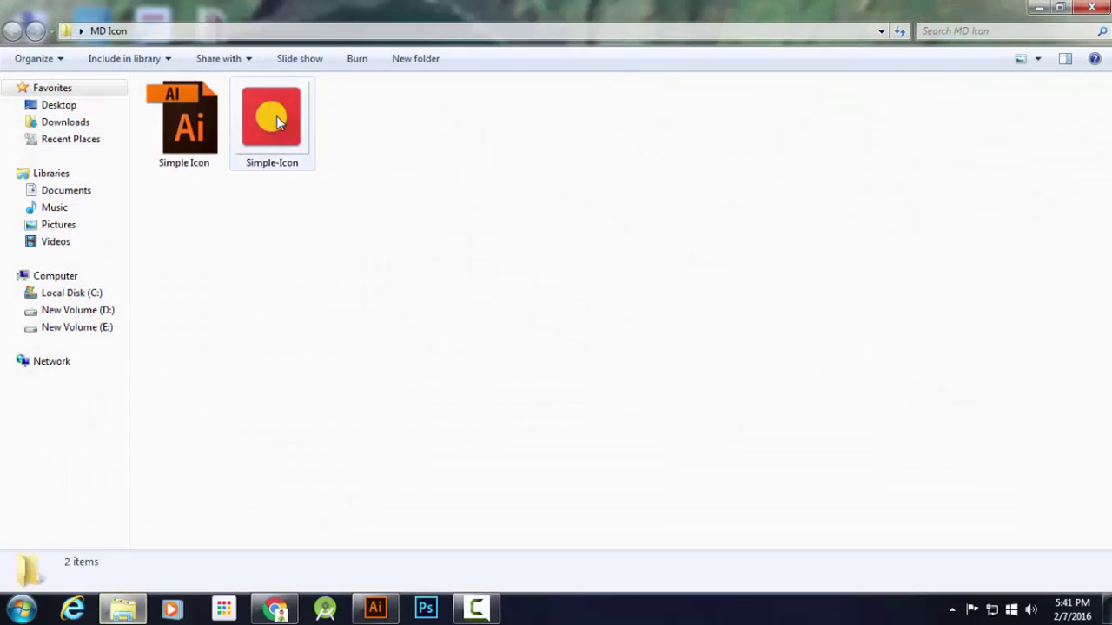
pyautogui.doubleClick(270, 117)
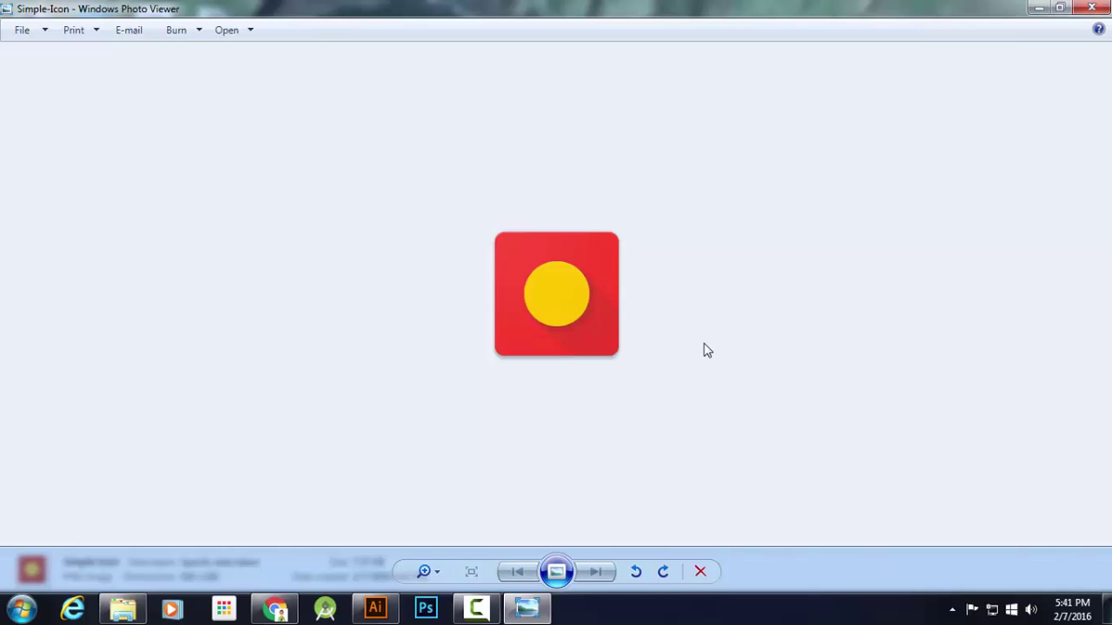
# Close the preview and folder windows and return to Simple Icon.ai in Illustrator
pyautogui.click(1107, 8)
pyautogui.click(1108, 8)
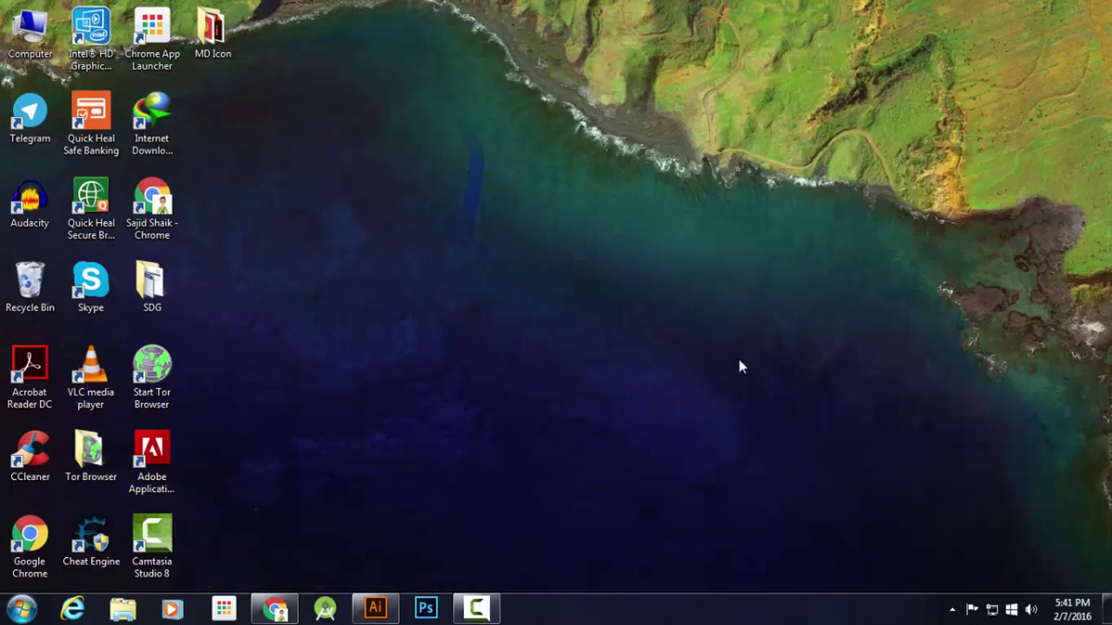
pyautogui.click(383, 607)
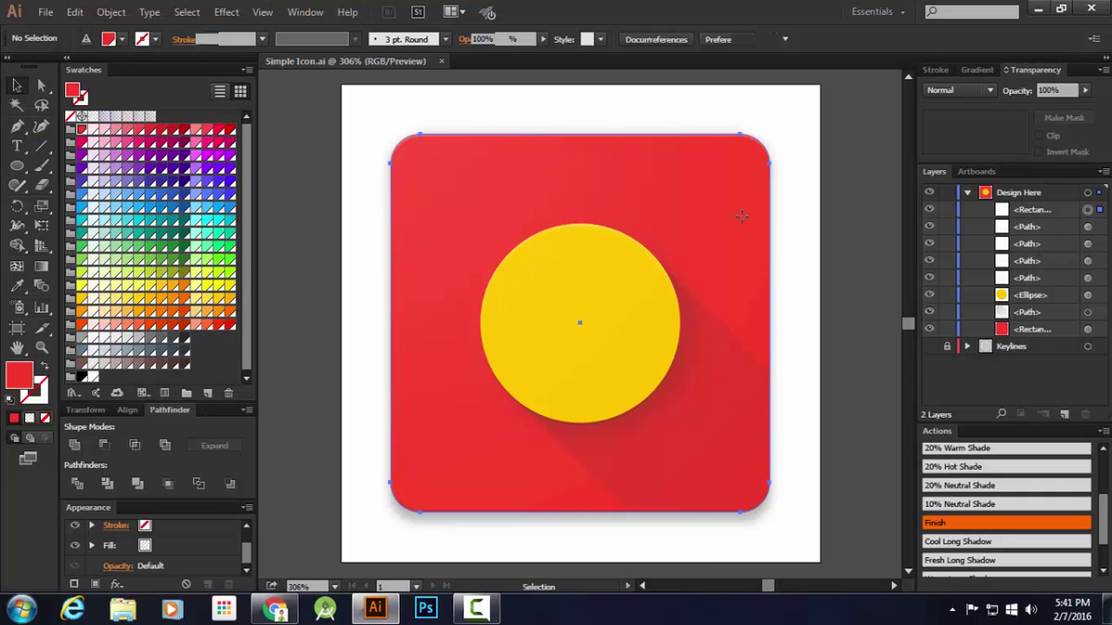
# Lock the top overlay rectangle and fill the background rectangle with blue-grey
pyautogui.click(750, 232)
pyautogui.click(946, 209)
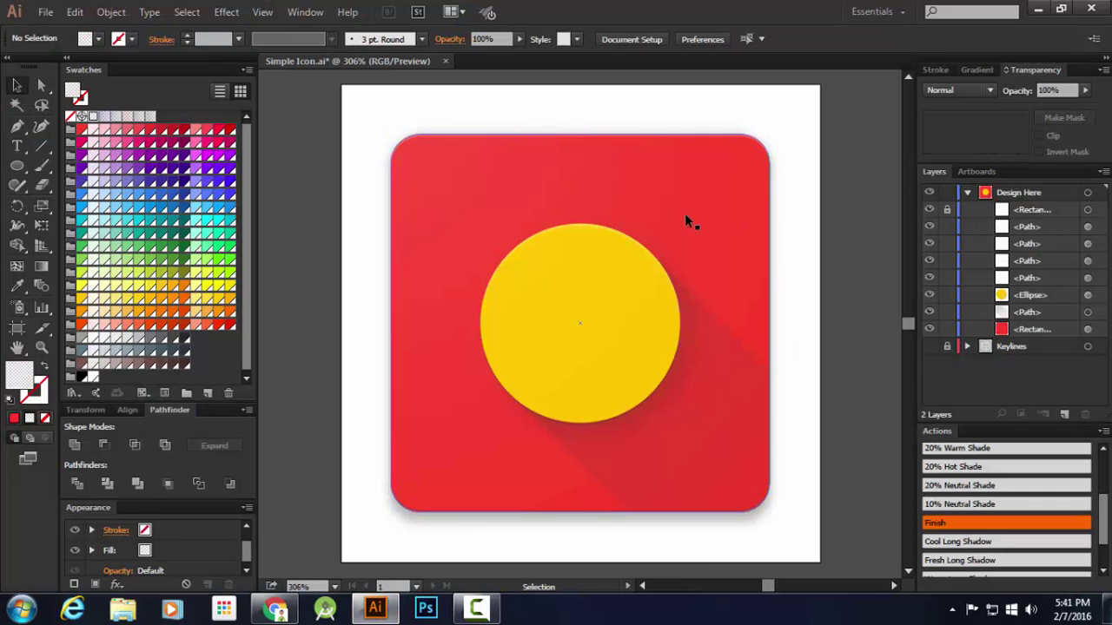
pyautogui.click(742, 231)
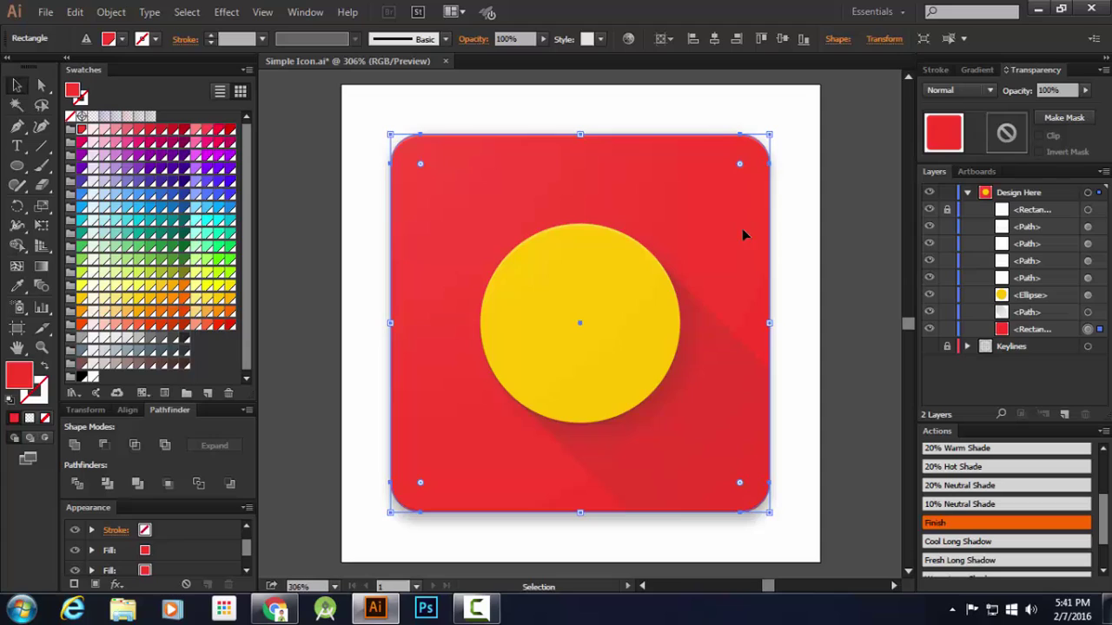
pyautogui.click(82, 351)
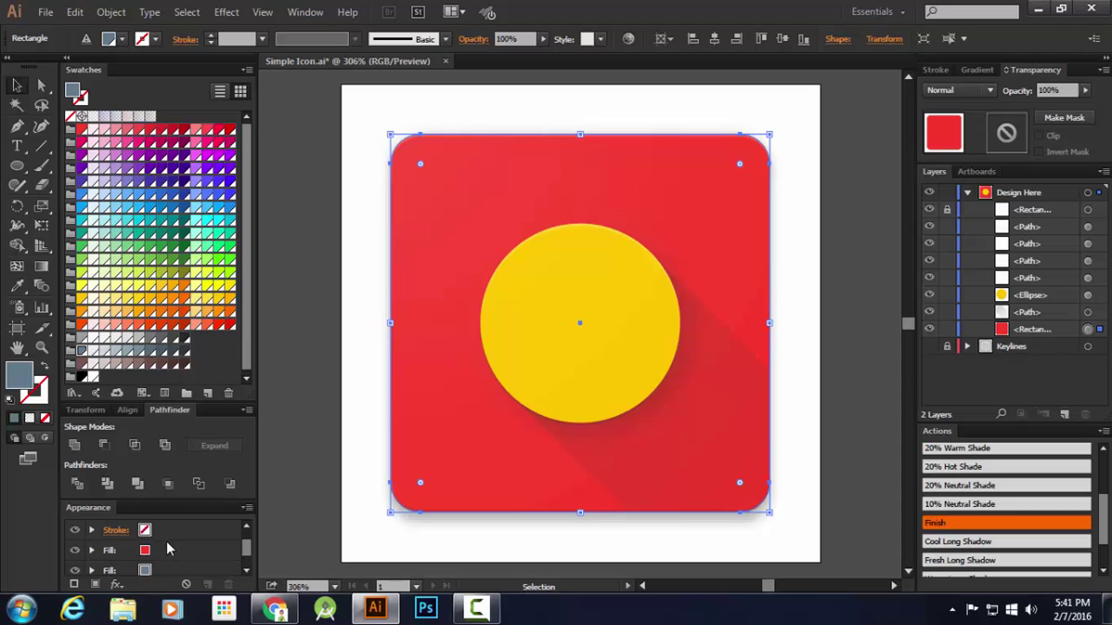
pyautogui.click(166, 541)
pyautogui.click(82, 351)
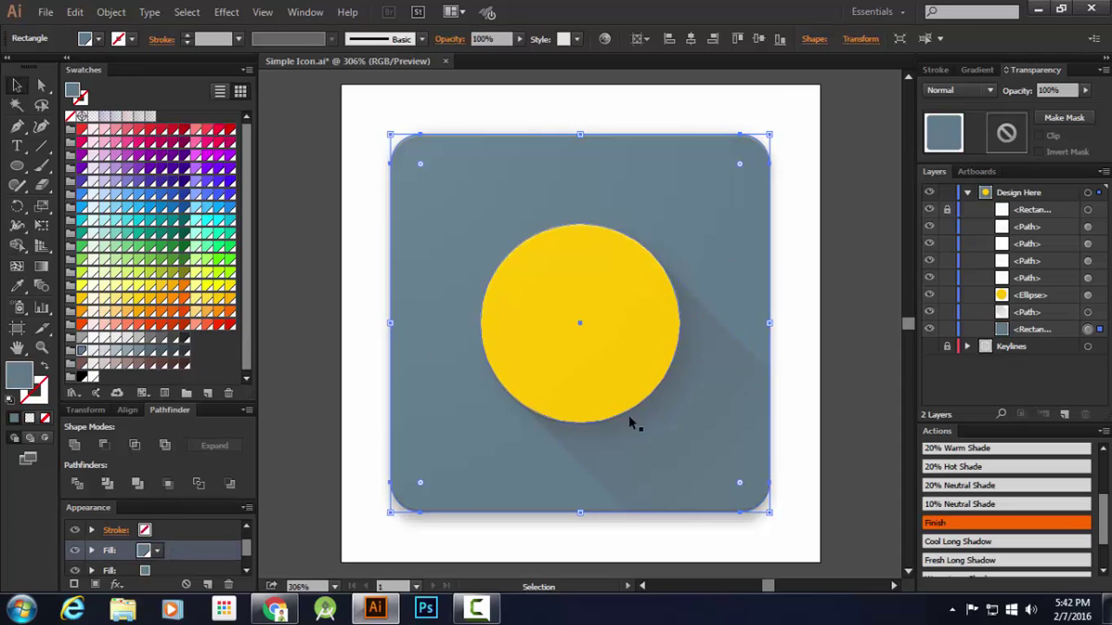
# Fill both shade paths with Blue Grey 900 and bring up the Material colour guide
pyautogui.click(483, 512)
pyautogui.keyDown('shift'); pyautogui.click(566, 423); pyautogui.keyUp('shift')
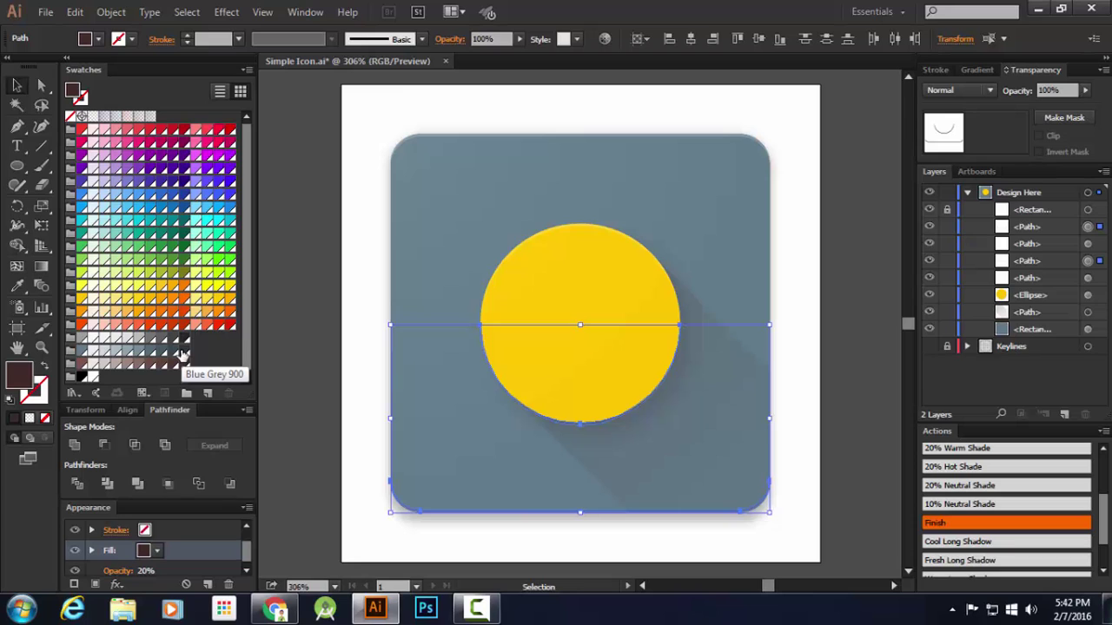
pyautogui.click(181, 353)
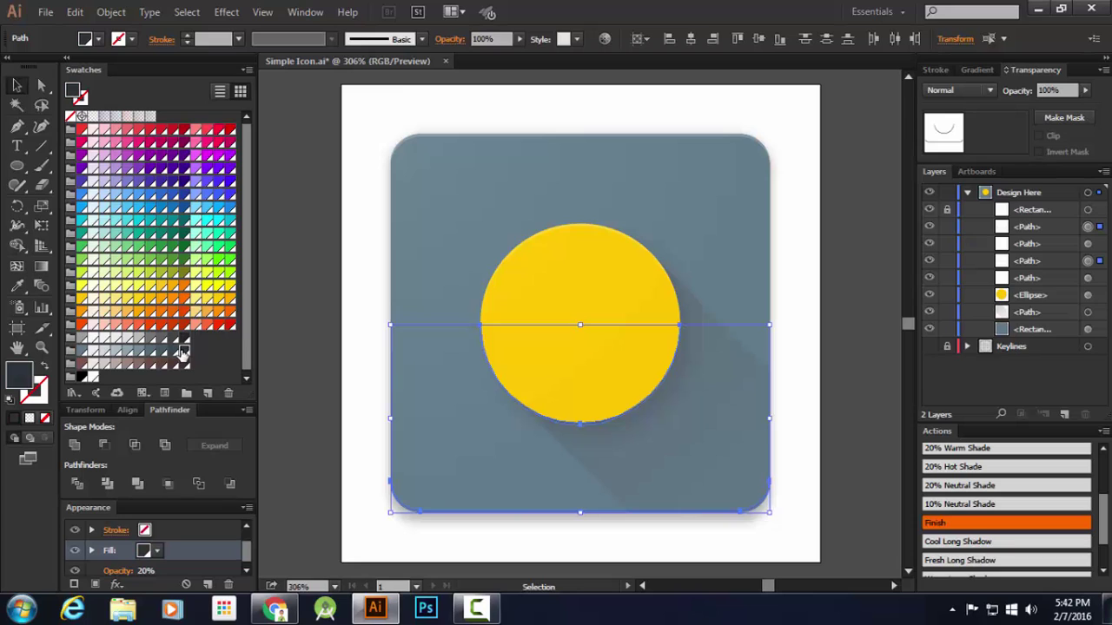
pyautogui.click(296, 608)
# Scroll Chrome's Material guidelines to the Fresh table: Blue Grey uses 20% White tint, 20% Blue Grey 900 shade
pyautogui.scroll(3, 817, 421)
pyautogui.scroll(-4, 803, 422)
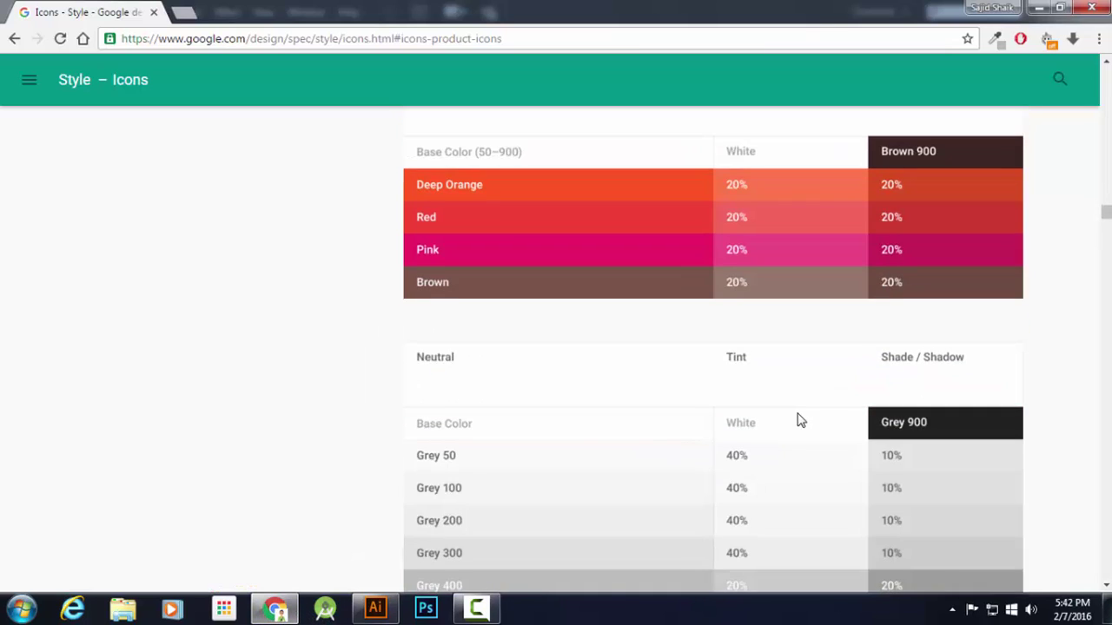
pyautogui.scroll(-3, 798, 415)
pyautogui.scroll(10, 796, 414)
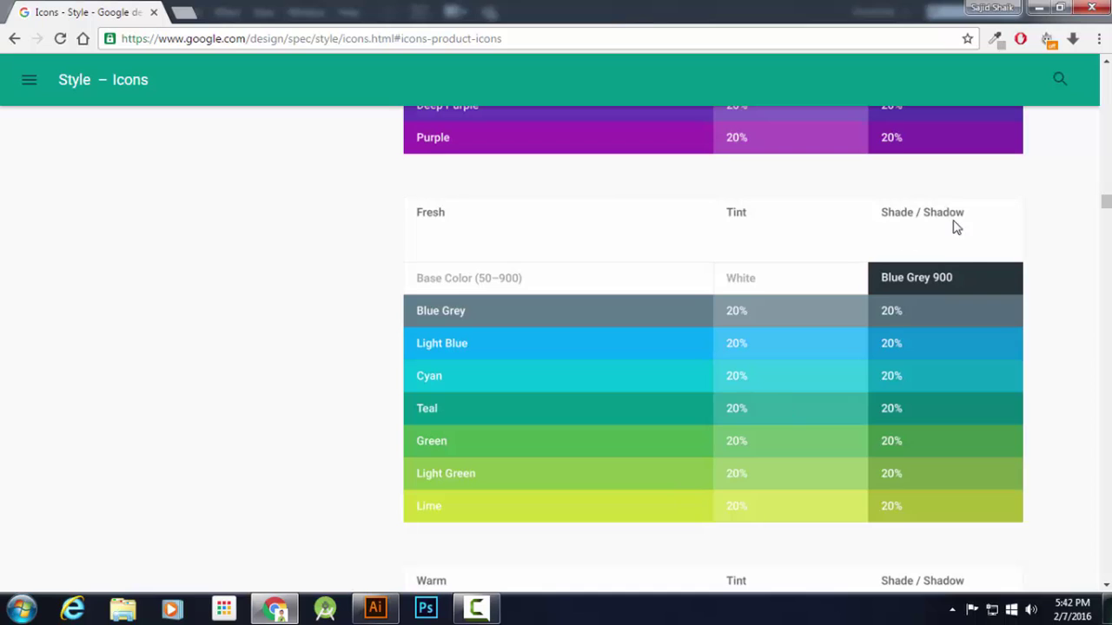
# Back in Illustrator, deselect the shade paths and select the yellow circle
pyautogui.click(375, 608)
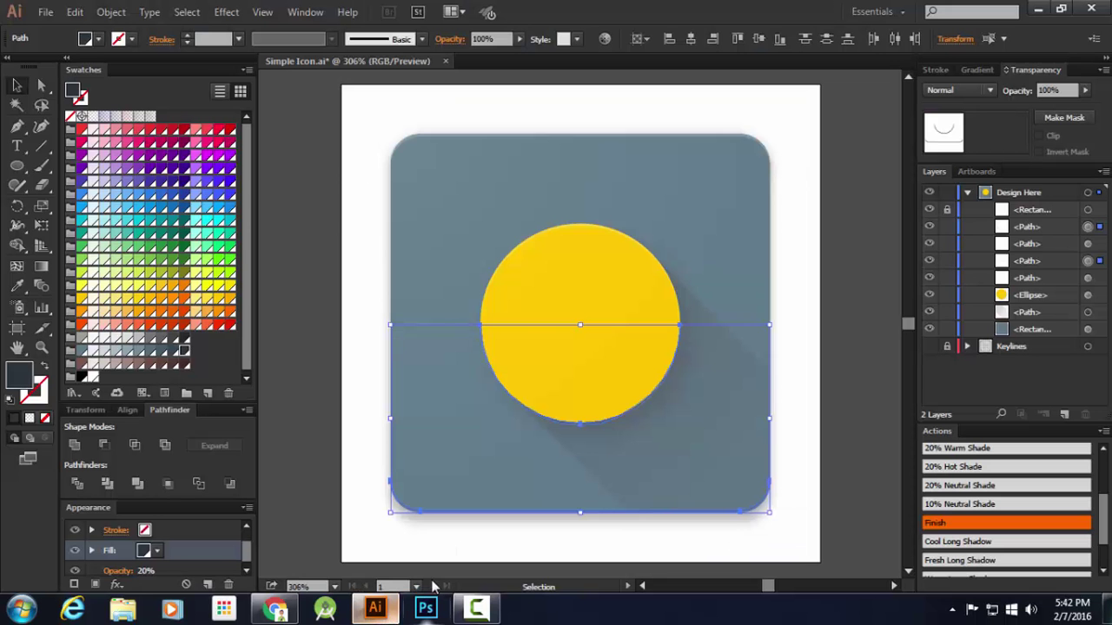
pyautogui.click(819, 322)
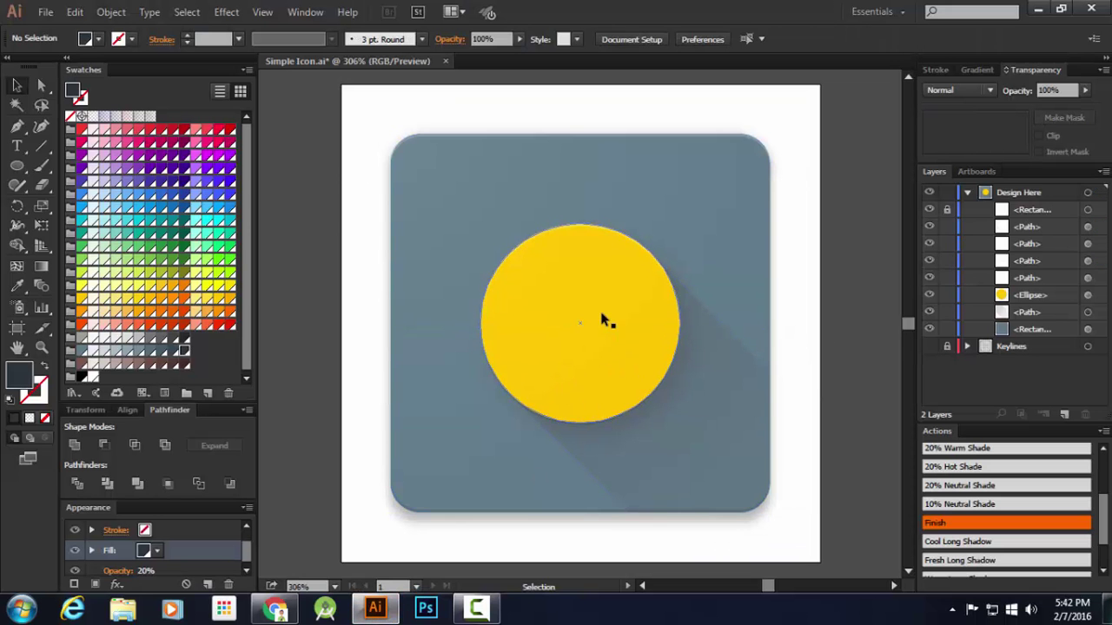
pyautogui.click(643, 337)
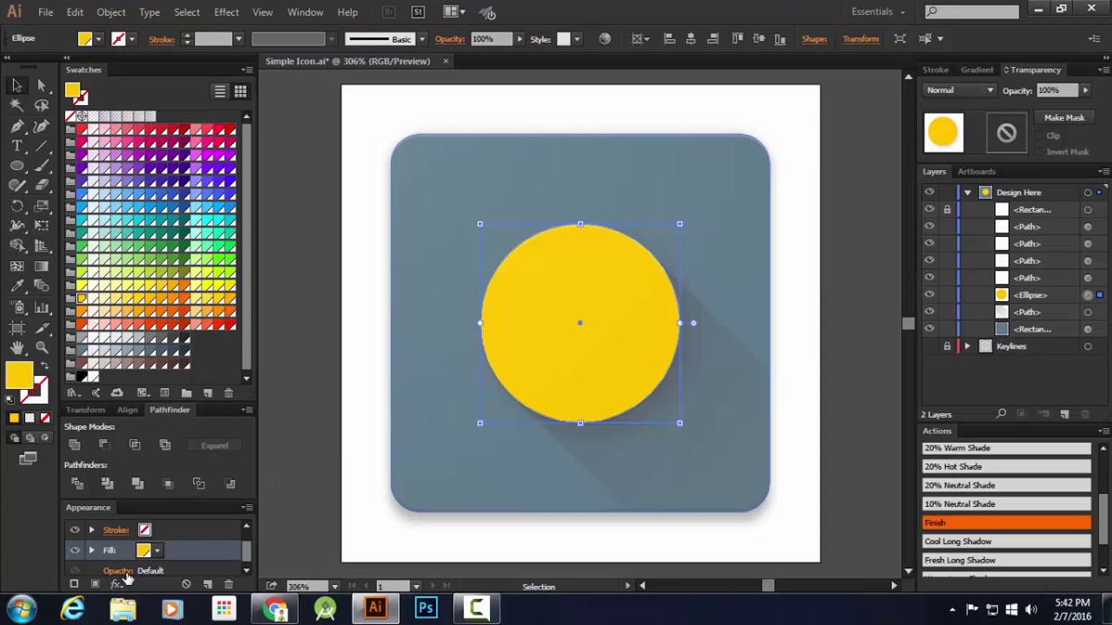
pyautogui.scroll(-1, 147, 566)
pyautogui.scroll(-2, 143, 566)
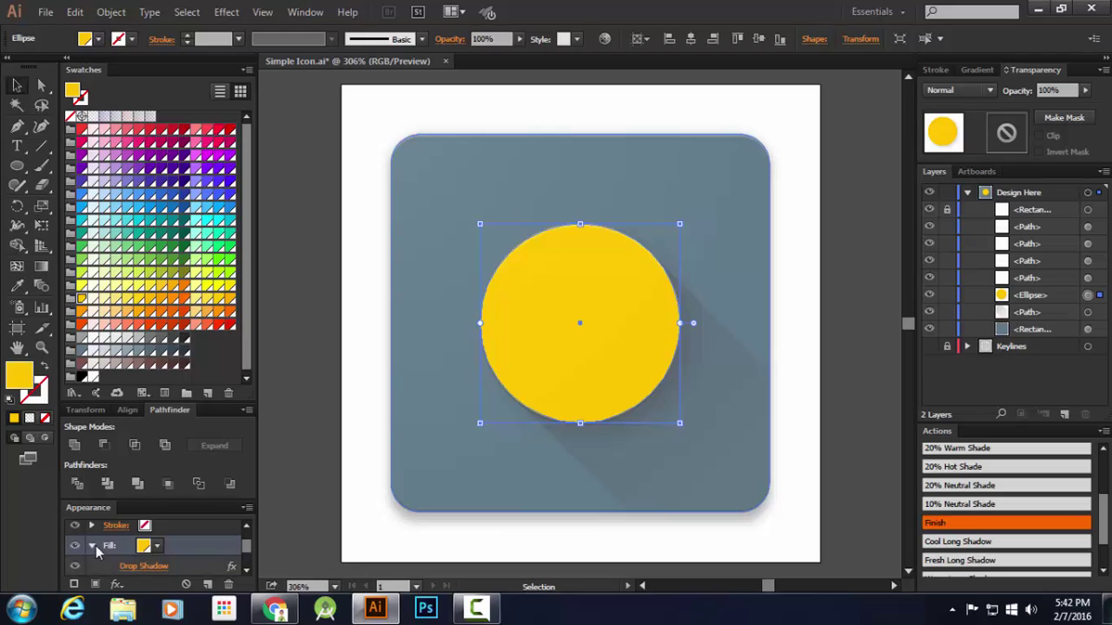
# Recolor the circle's 20% Normal drop shadow to the Blue Grey 900 swatch and reapply it
pyautogui.click(146, 526)
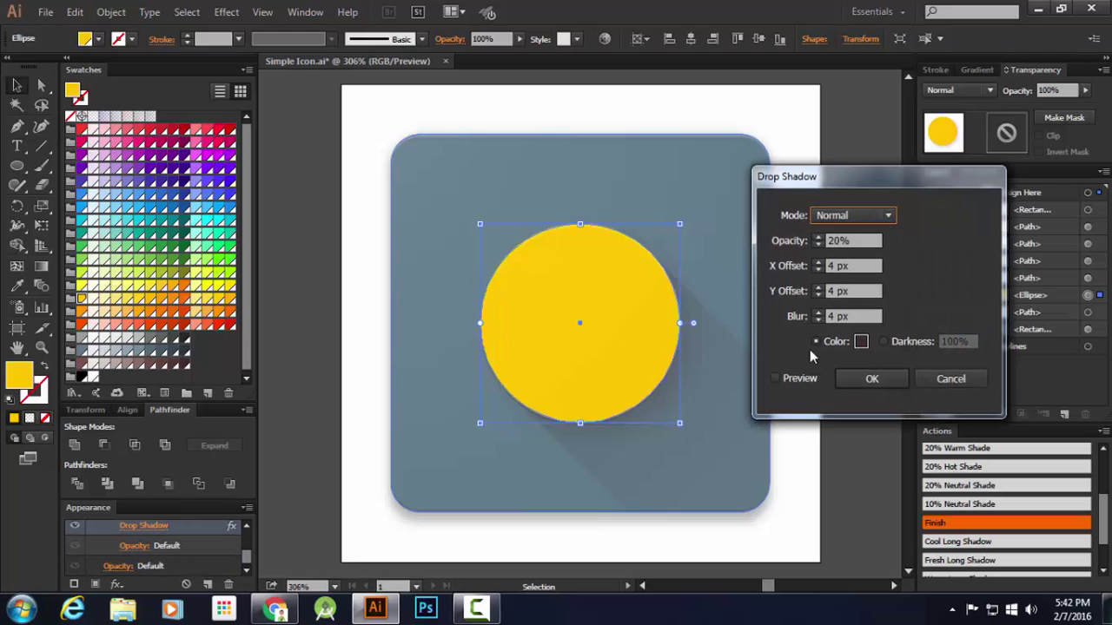
pyautogui.click(861, 342)
pyautogui.click(731, 251)
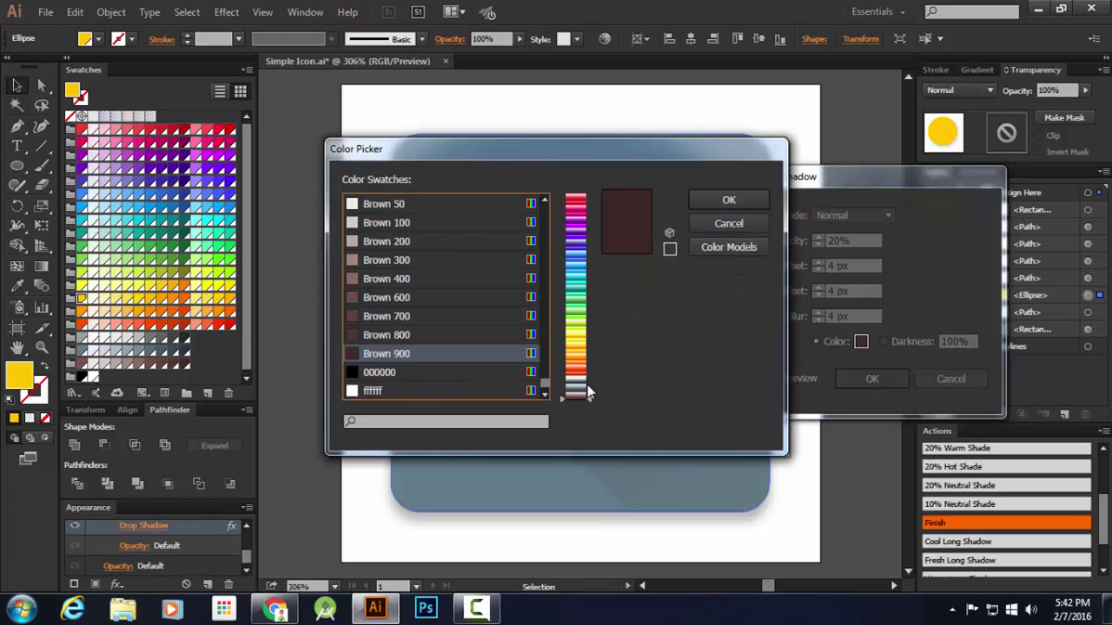
pyautogui.click(486, 335)
pyautogui.scroll(4, 475, 311)
pyautogui.scroll(-1, 451, 313)
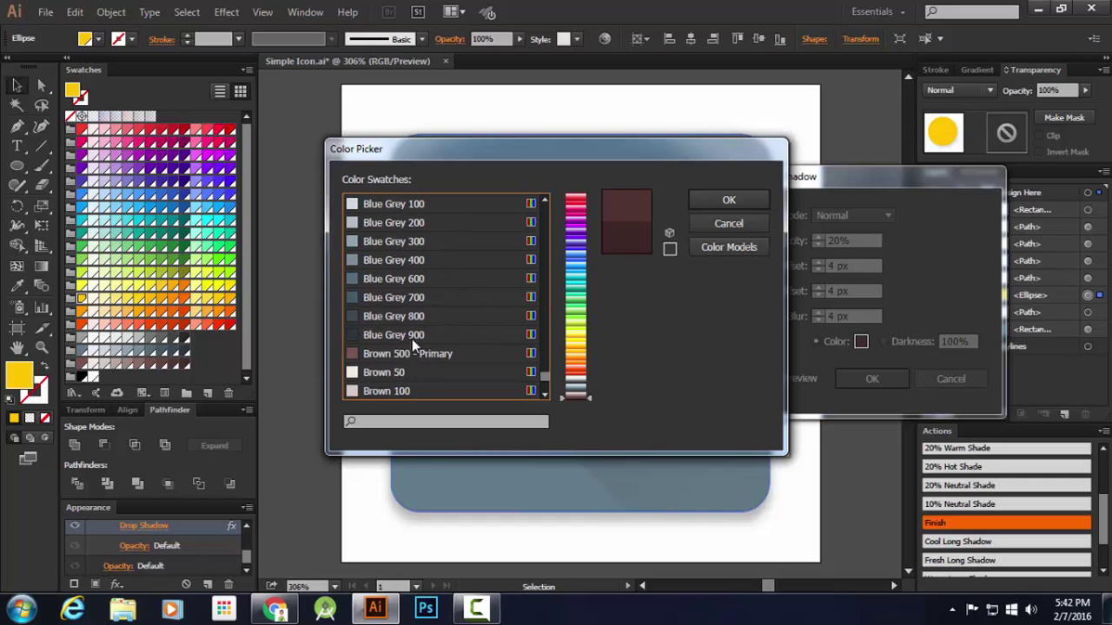
pyautogui.click(412, 335)
pyautogui.click(728, 198)
pyautogui.click(871, 378)
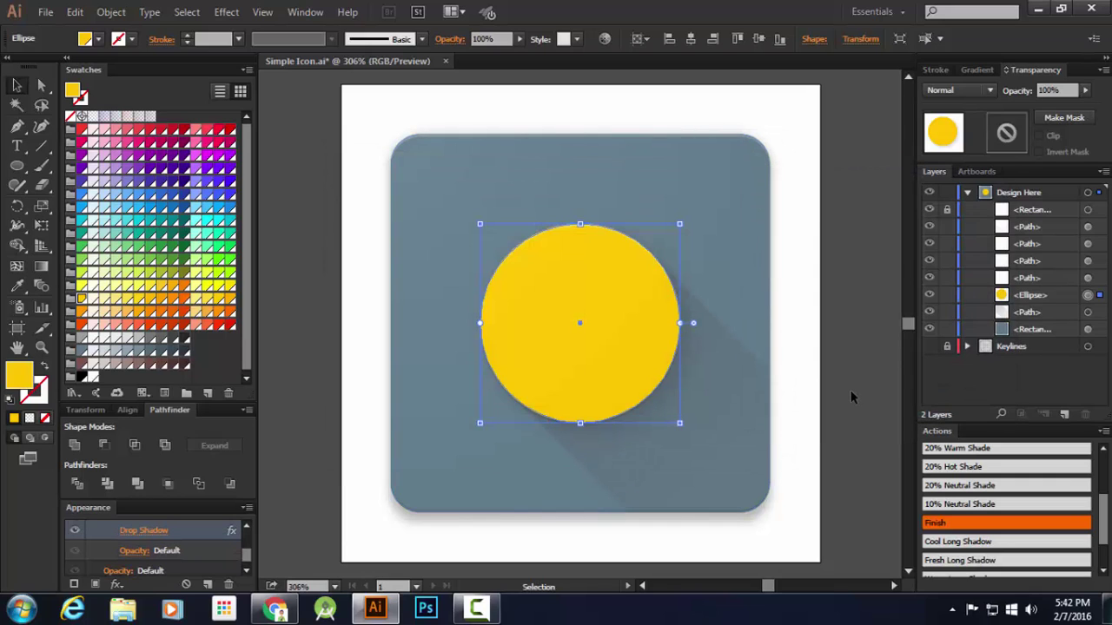
pyautogui.click(851, 396)
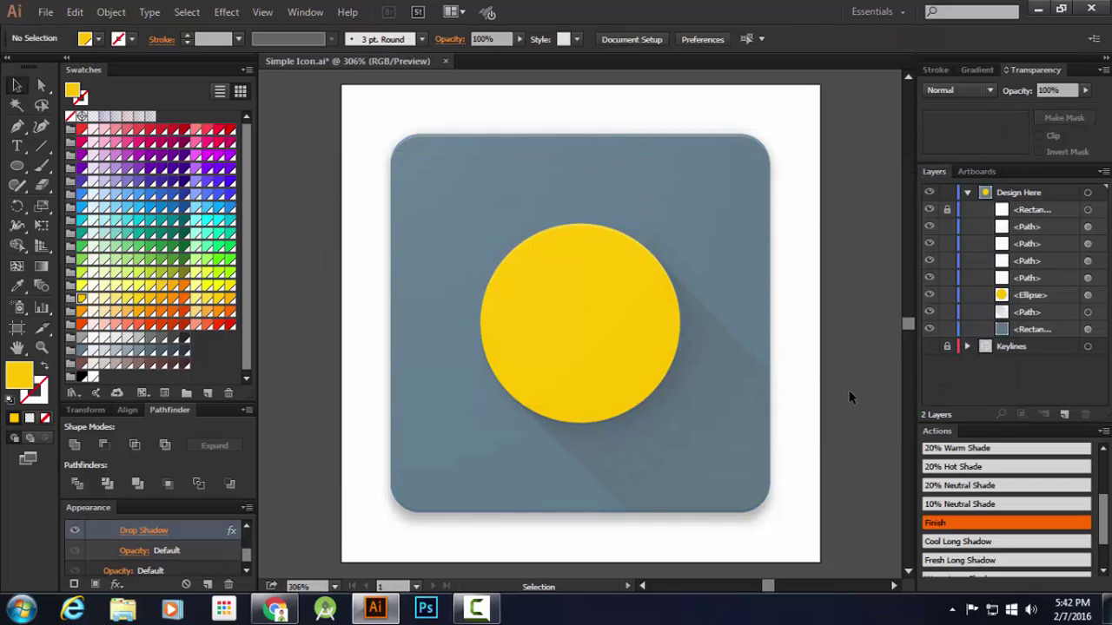
# Select the long shadow path and apply the Fresh Long Shadow preset
pyautogui.click(736, 389)
pyautogui.scroll(-2, 984, 530)
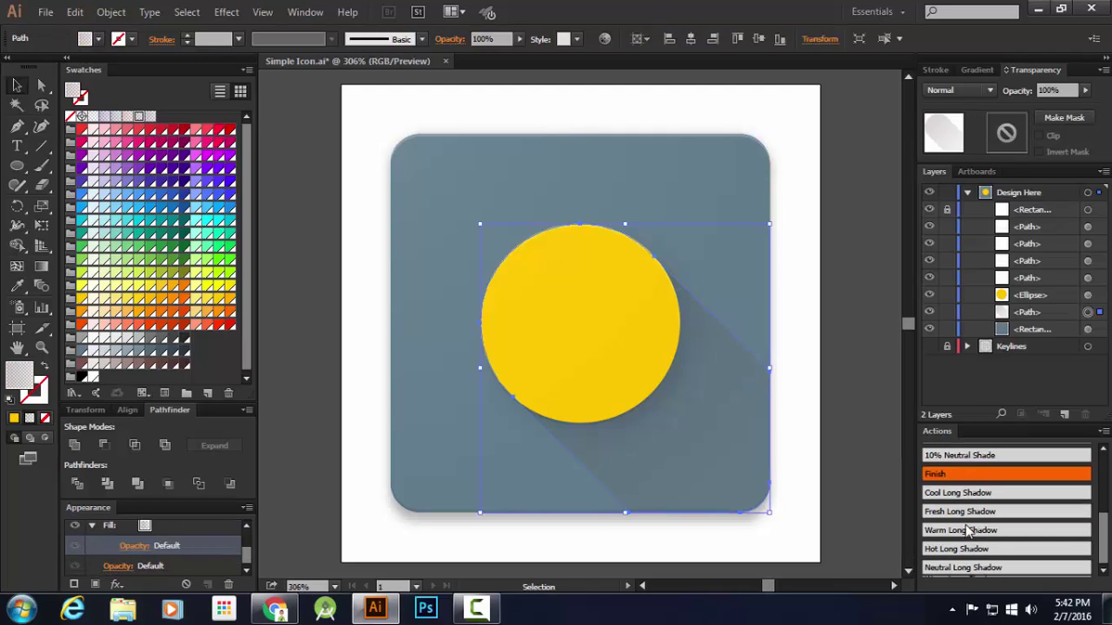
pyautogui.click(958, 512)
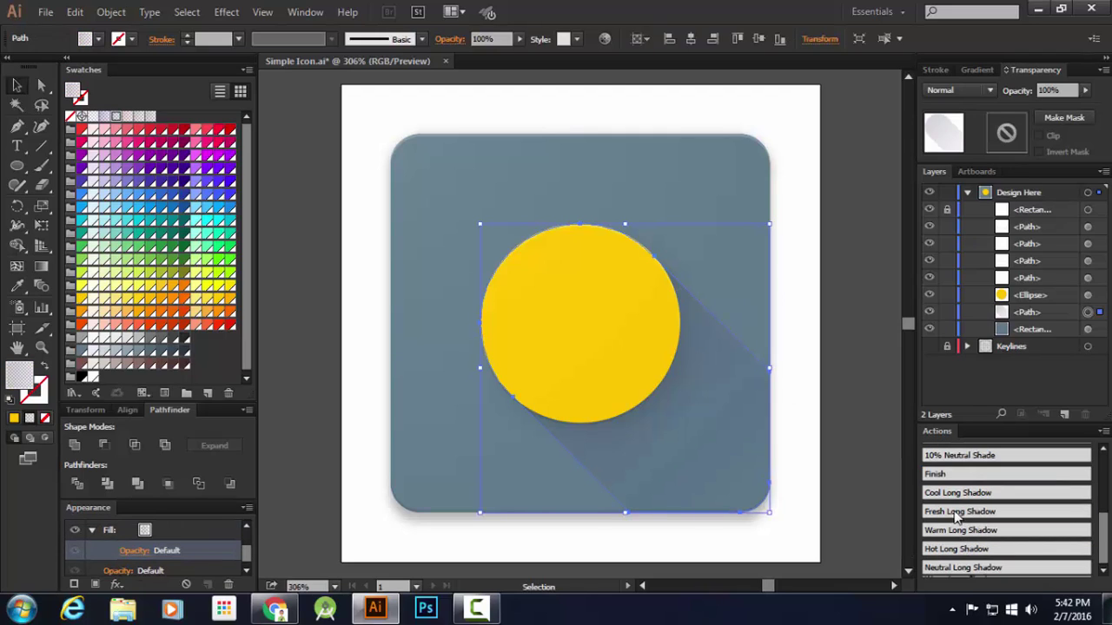
# Set the shadow gradient's end stop to Blue Grey 900 at 5% opacity
pyautogui.click(982, 68)
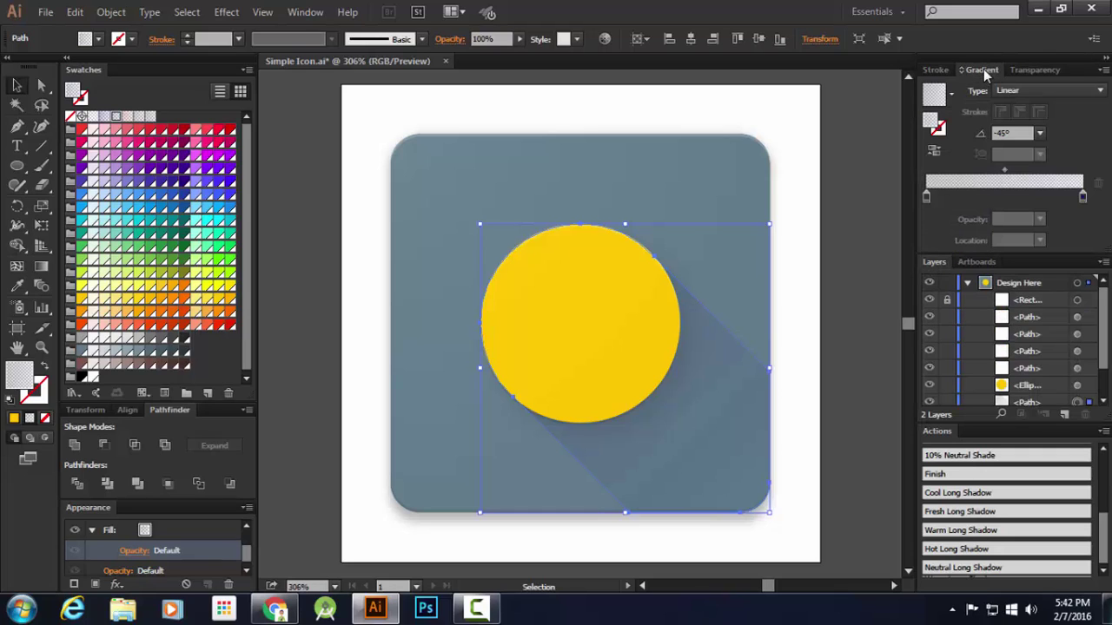
pyautogui.doubleClick(1082, 198)
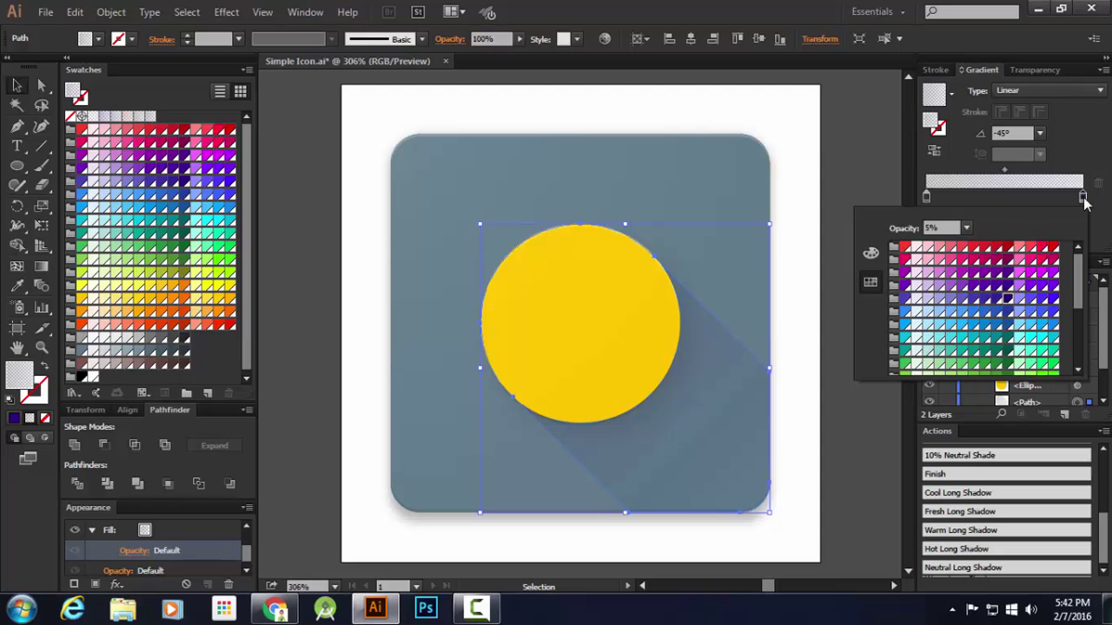
pyautogui.click(1082, 199)
pyautogui.doubleClick(1082, 199)
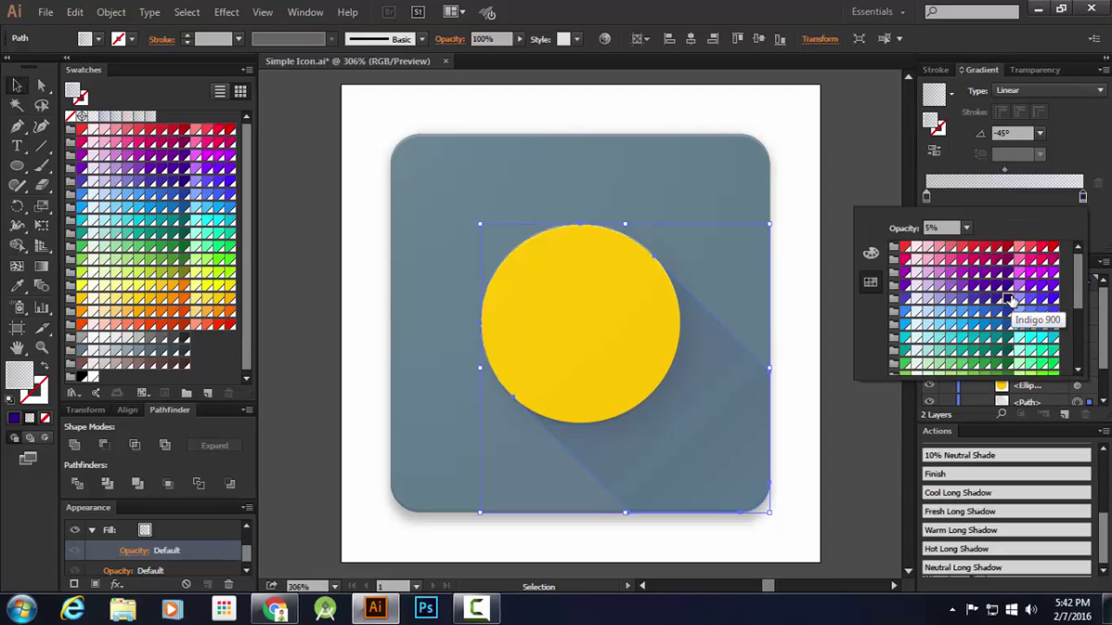
pyautogui.scroll(-5, 1010, 300)
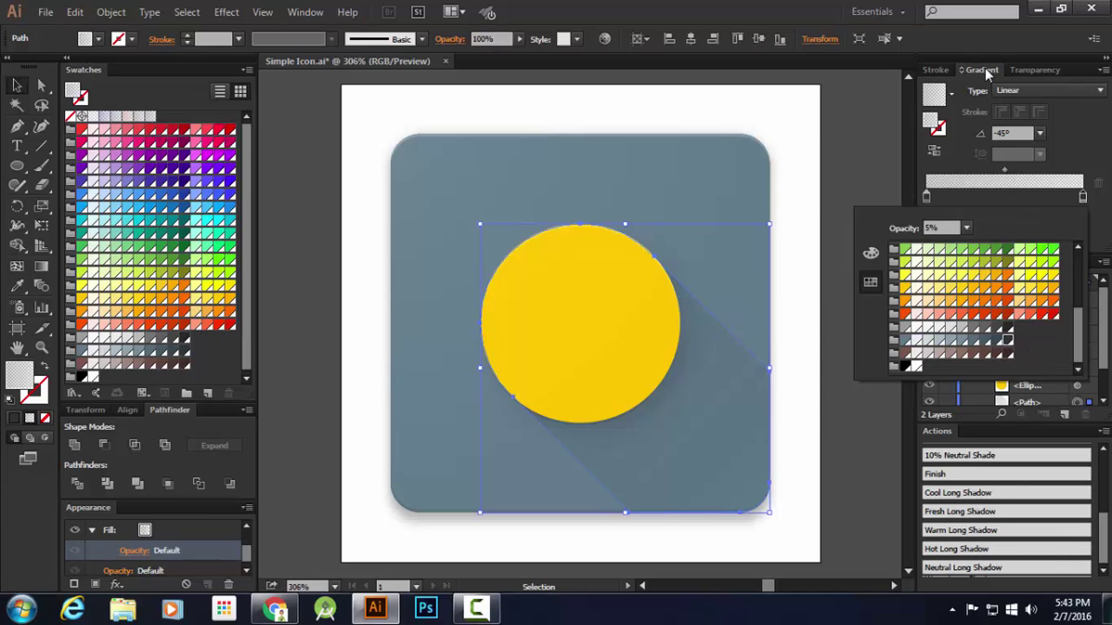
pyautogui.click(1083, 202)
pyautogui.doubleClick(1083, 202)
pyautogui.scroll(-1, 1006, 310)
pyautogui.scroll(3, 1007, 345)
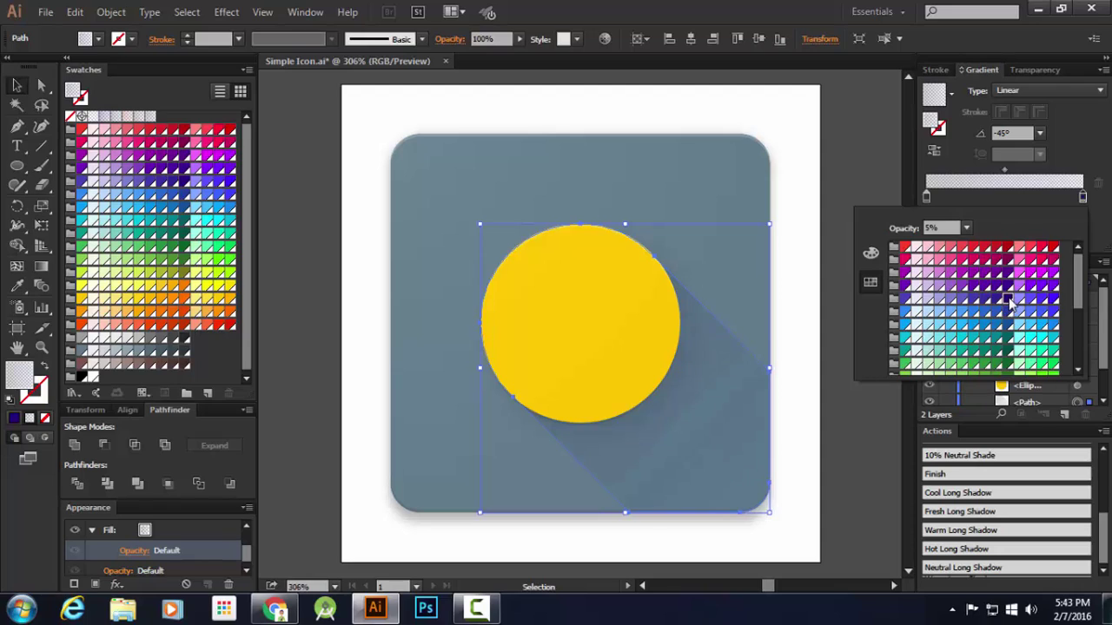
pyautogui.scroll(-4, 1009, 308)
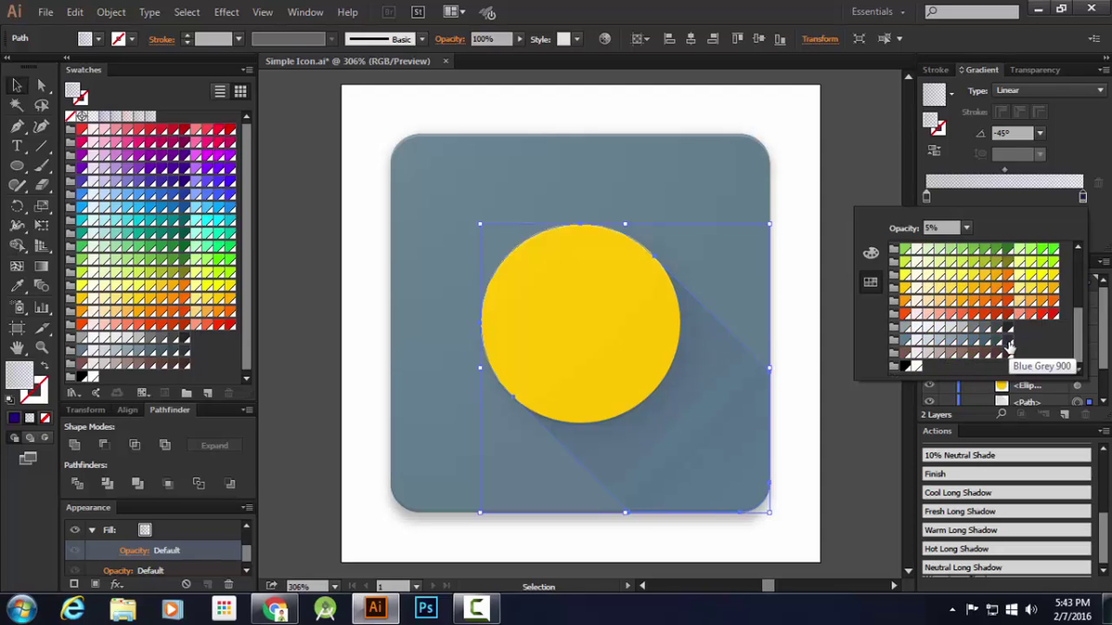
pyautogui.click(841, 136)
pyautogui.click(875, 155)
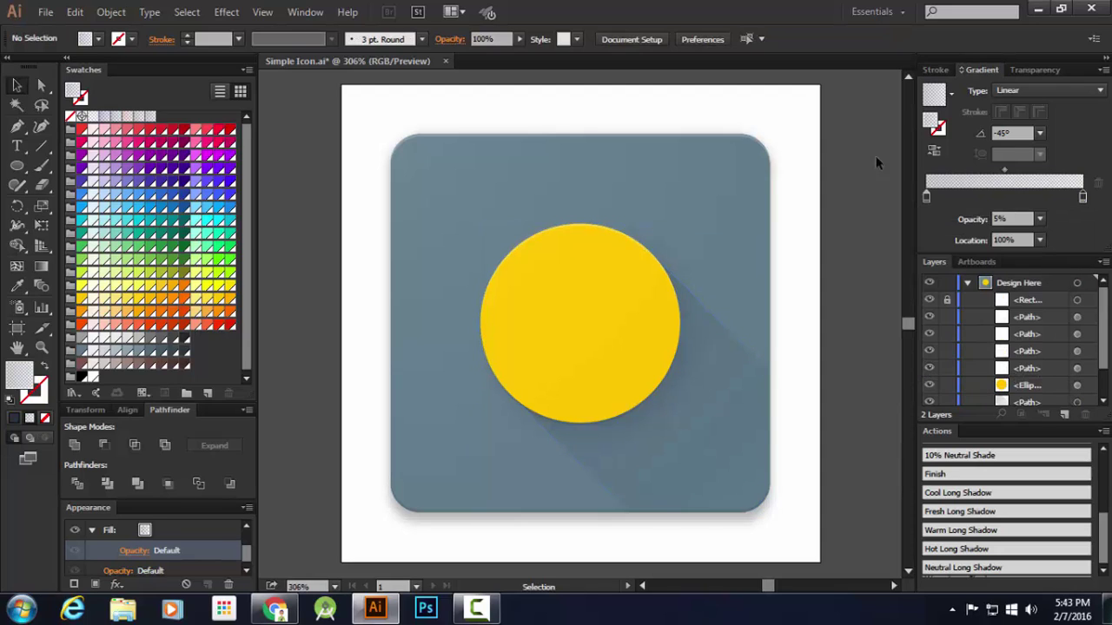